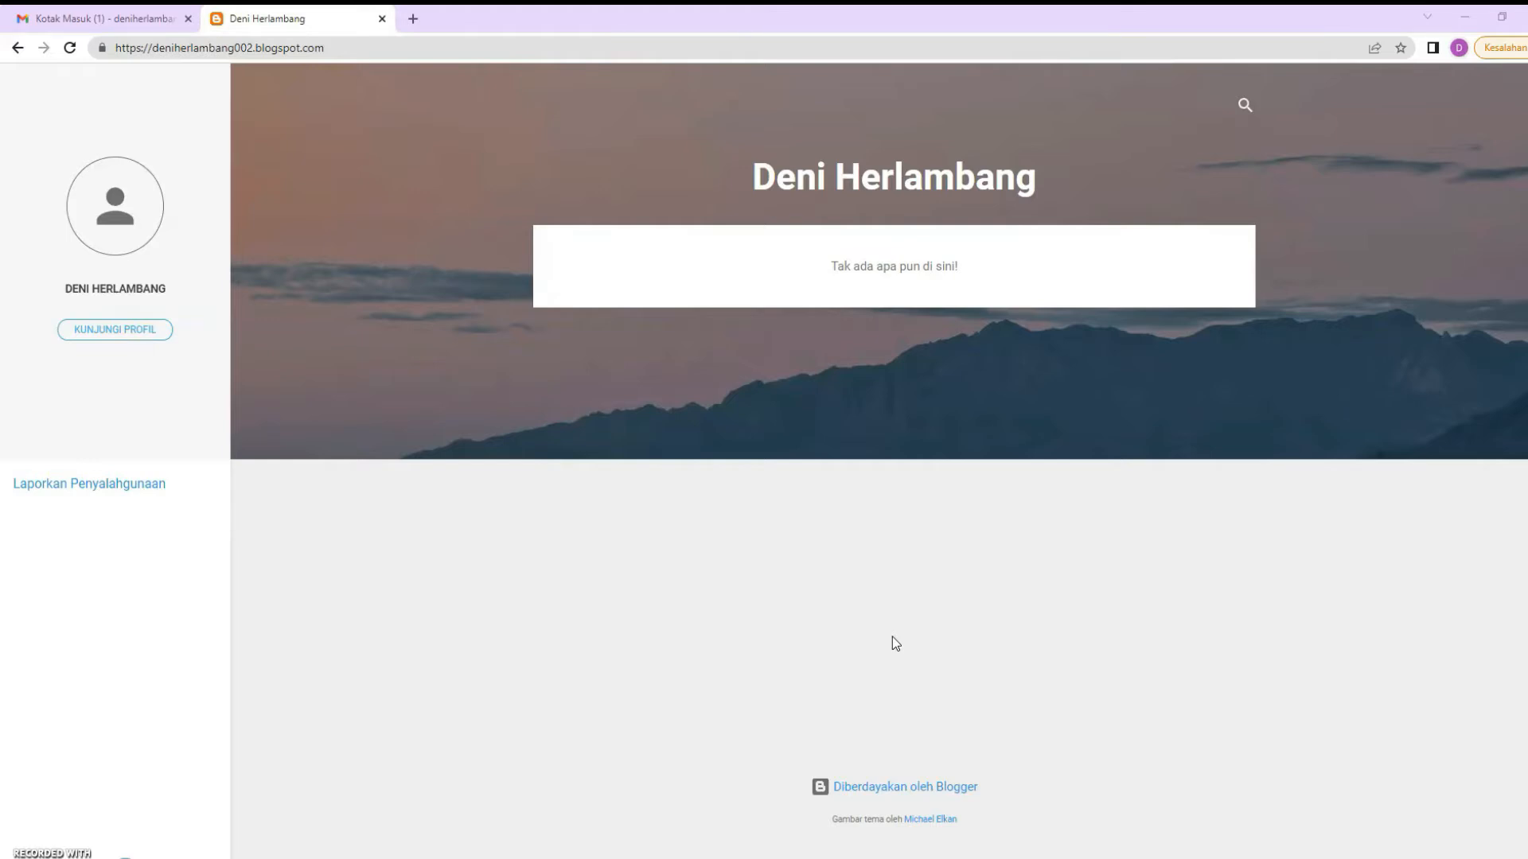
Search the web for "blogger" in a new browser tab and open the Blogger.com dashboard with the blog's posts
left_click(621, 47)
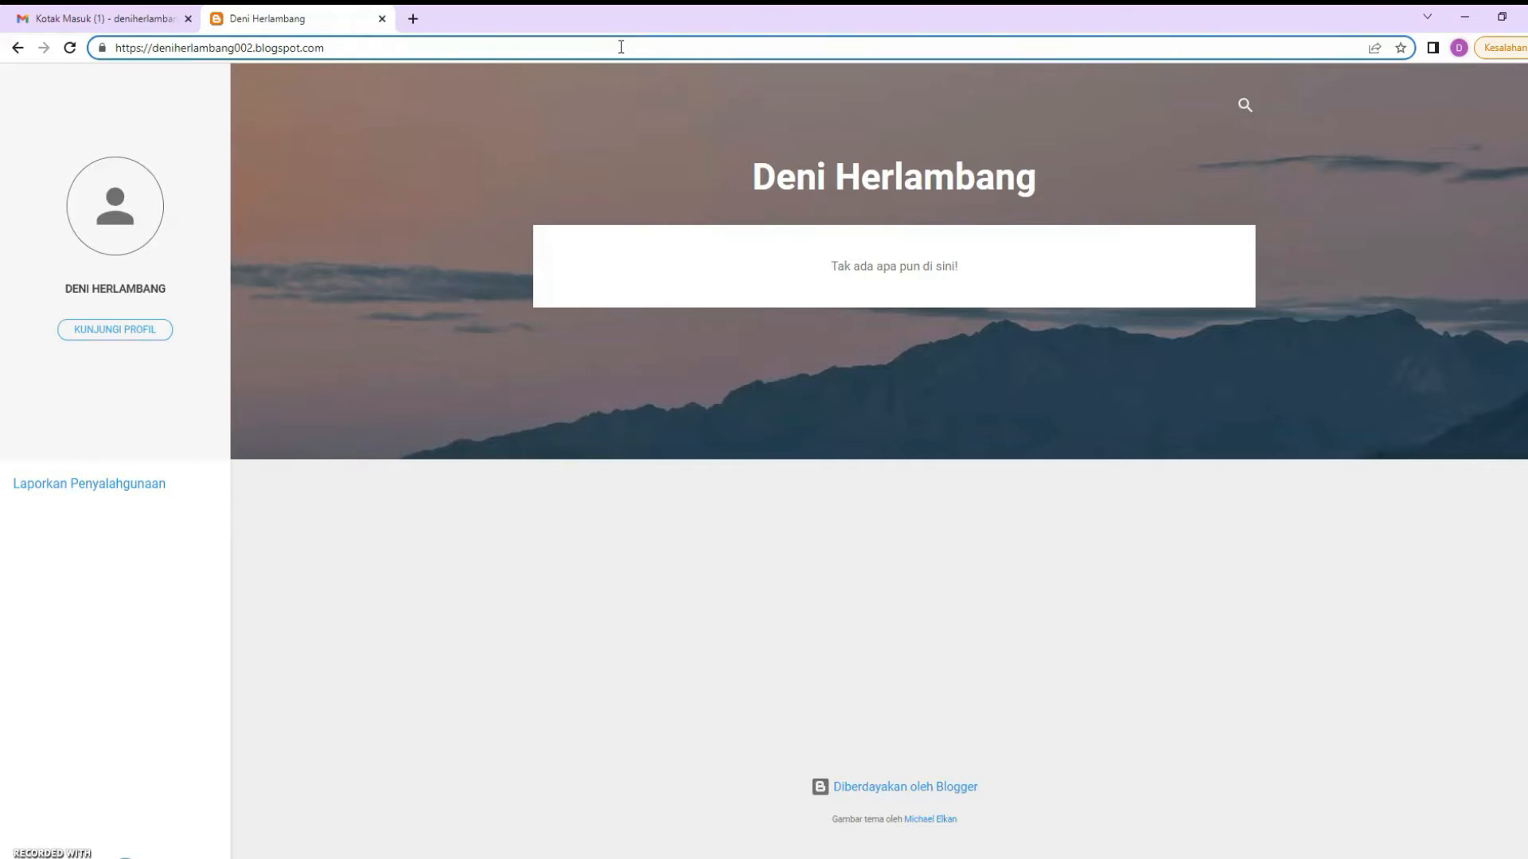
left_click(412, 18)
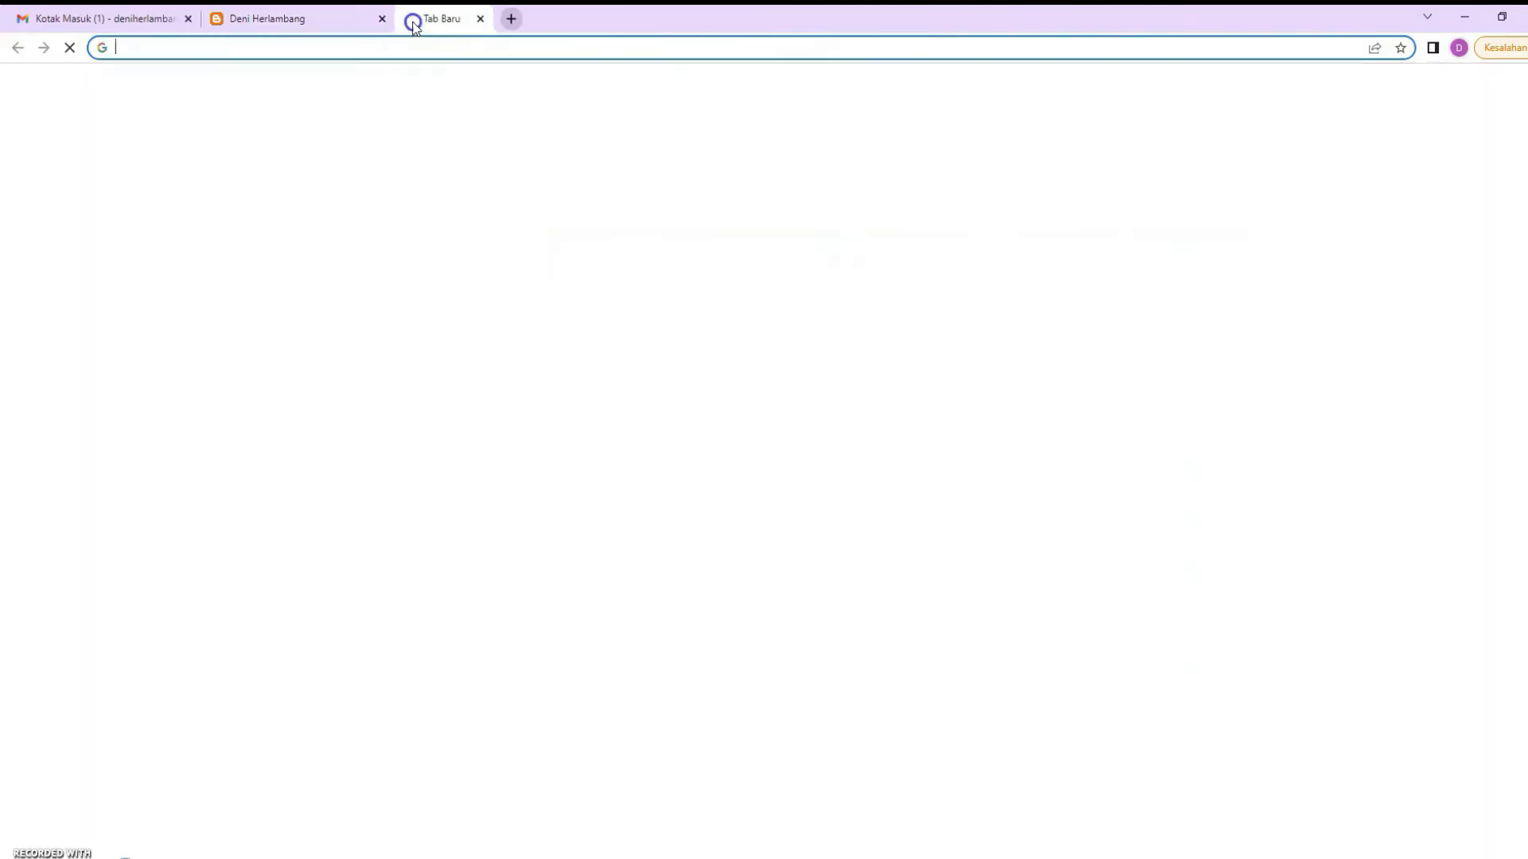
type("blog")
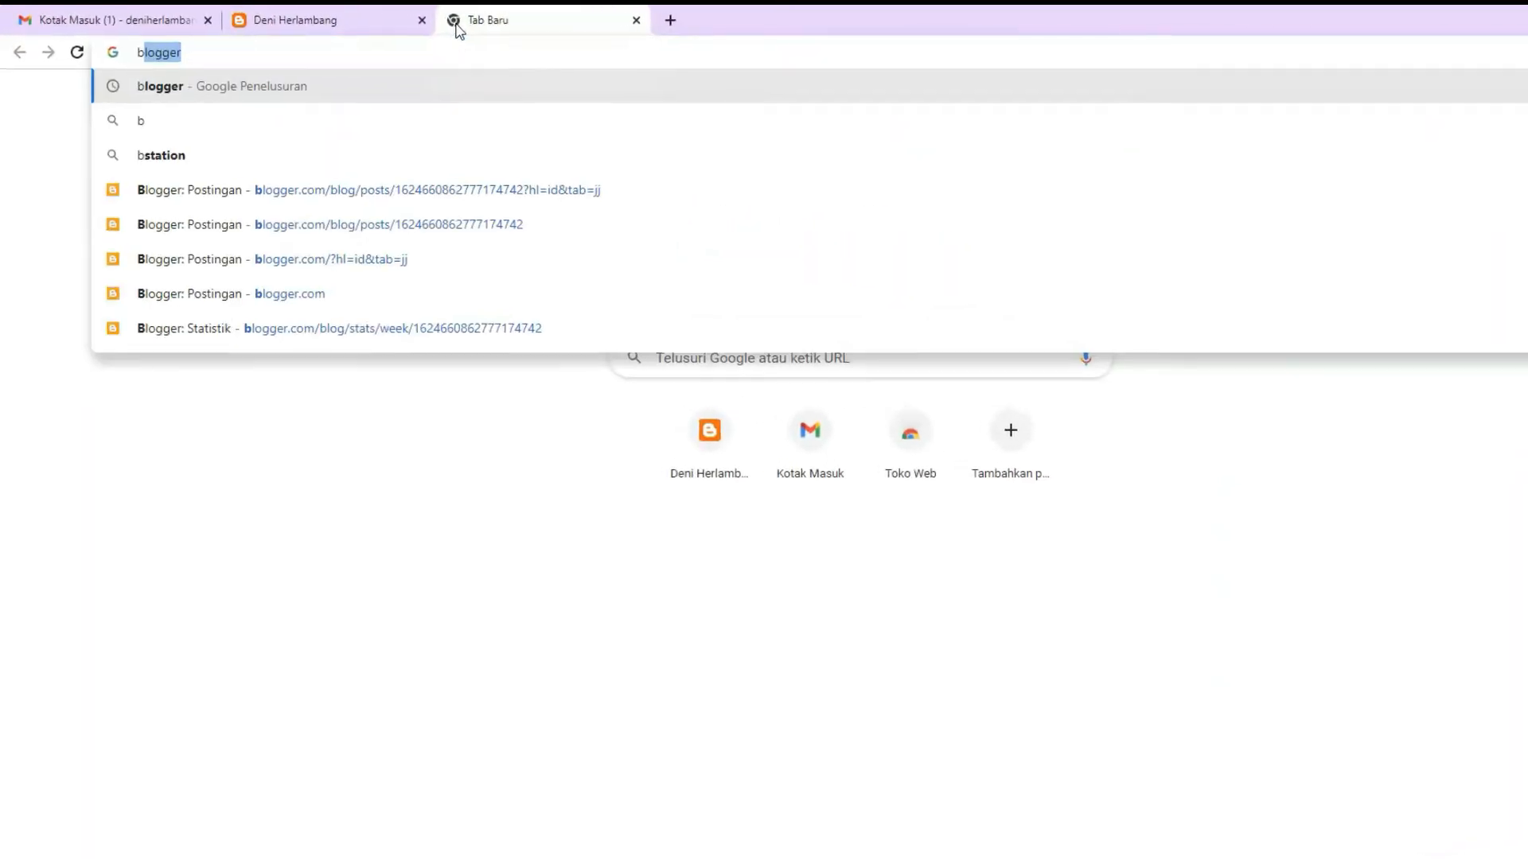
type("ger")
key("Return")
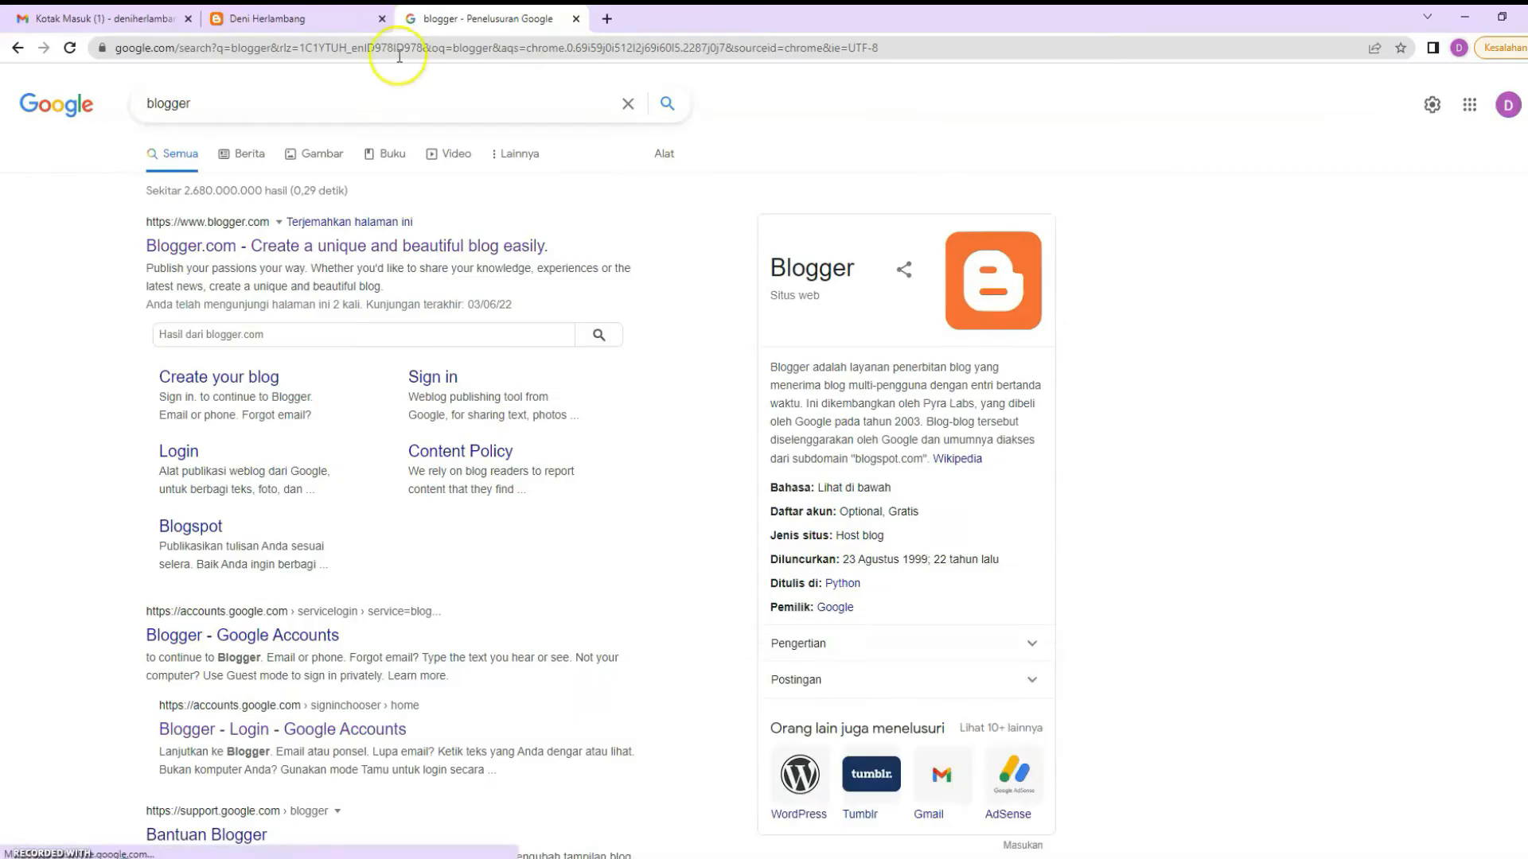
left_click(236, 248)
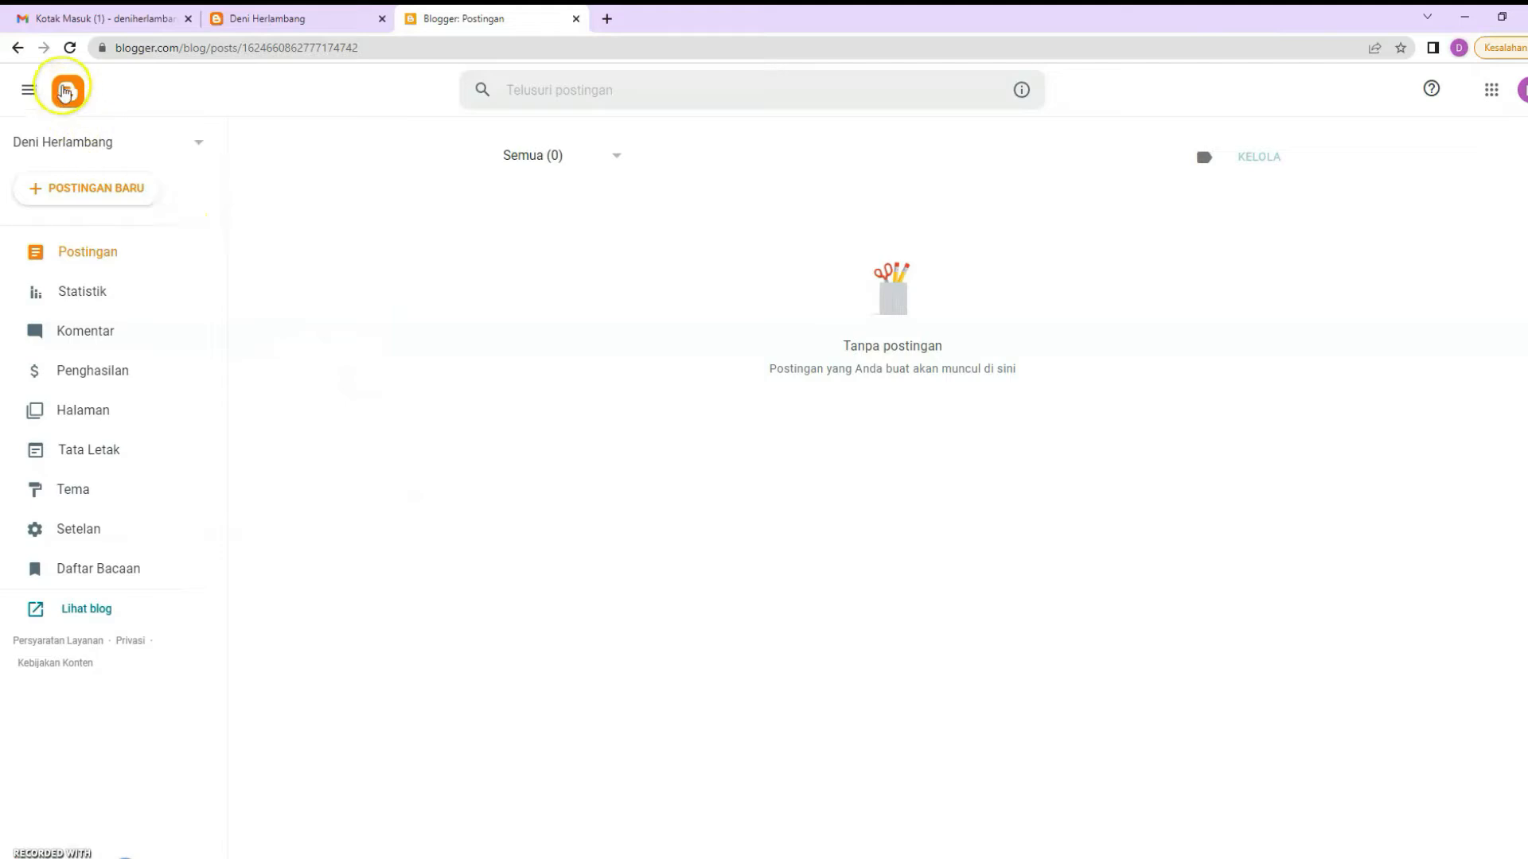
left_click(68, 92)
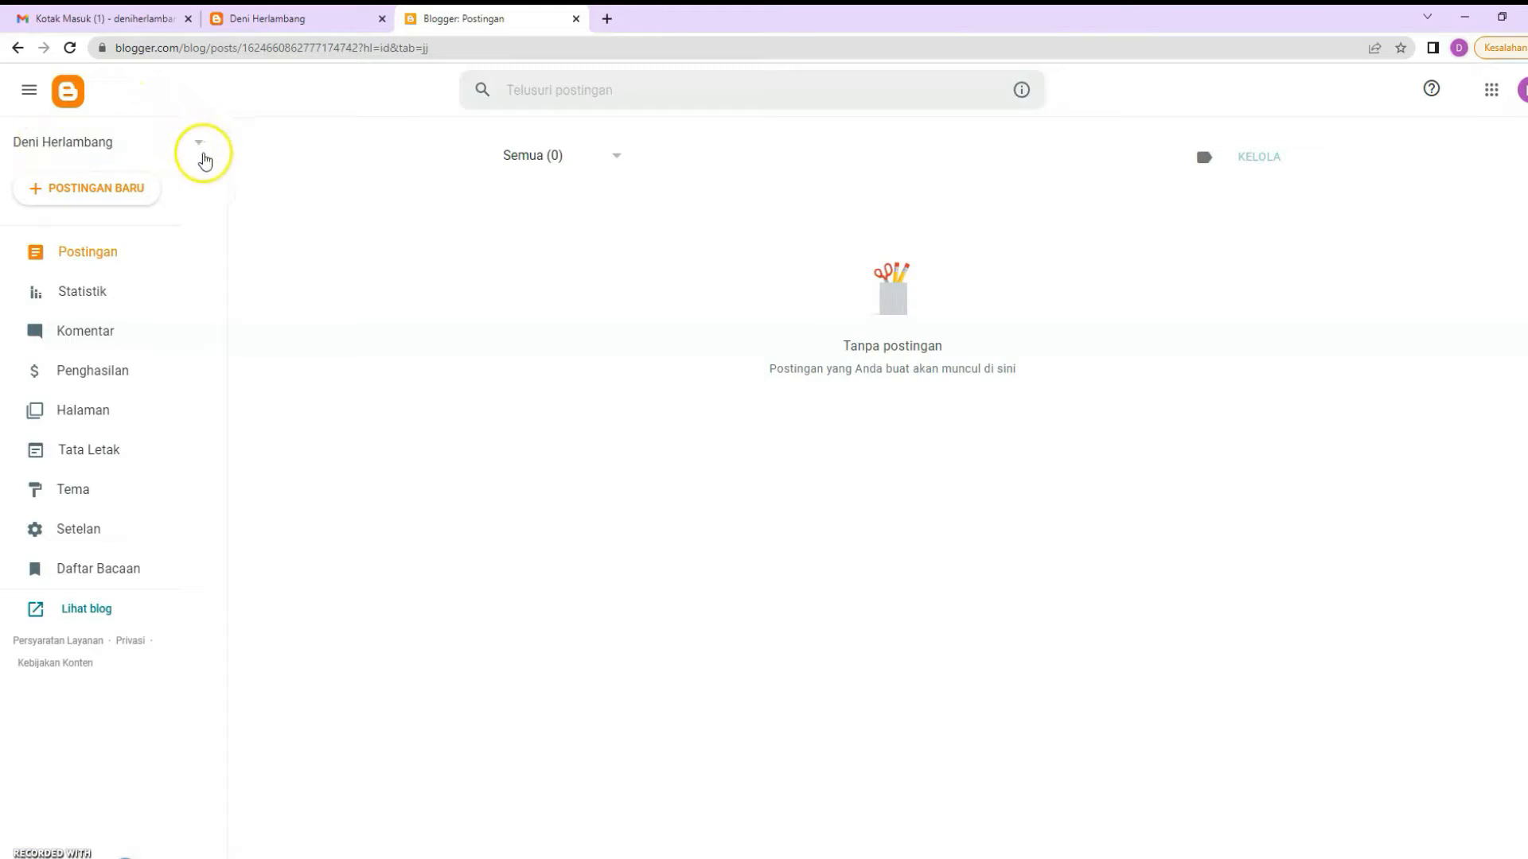
left_click(200, 147)
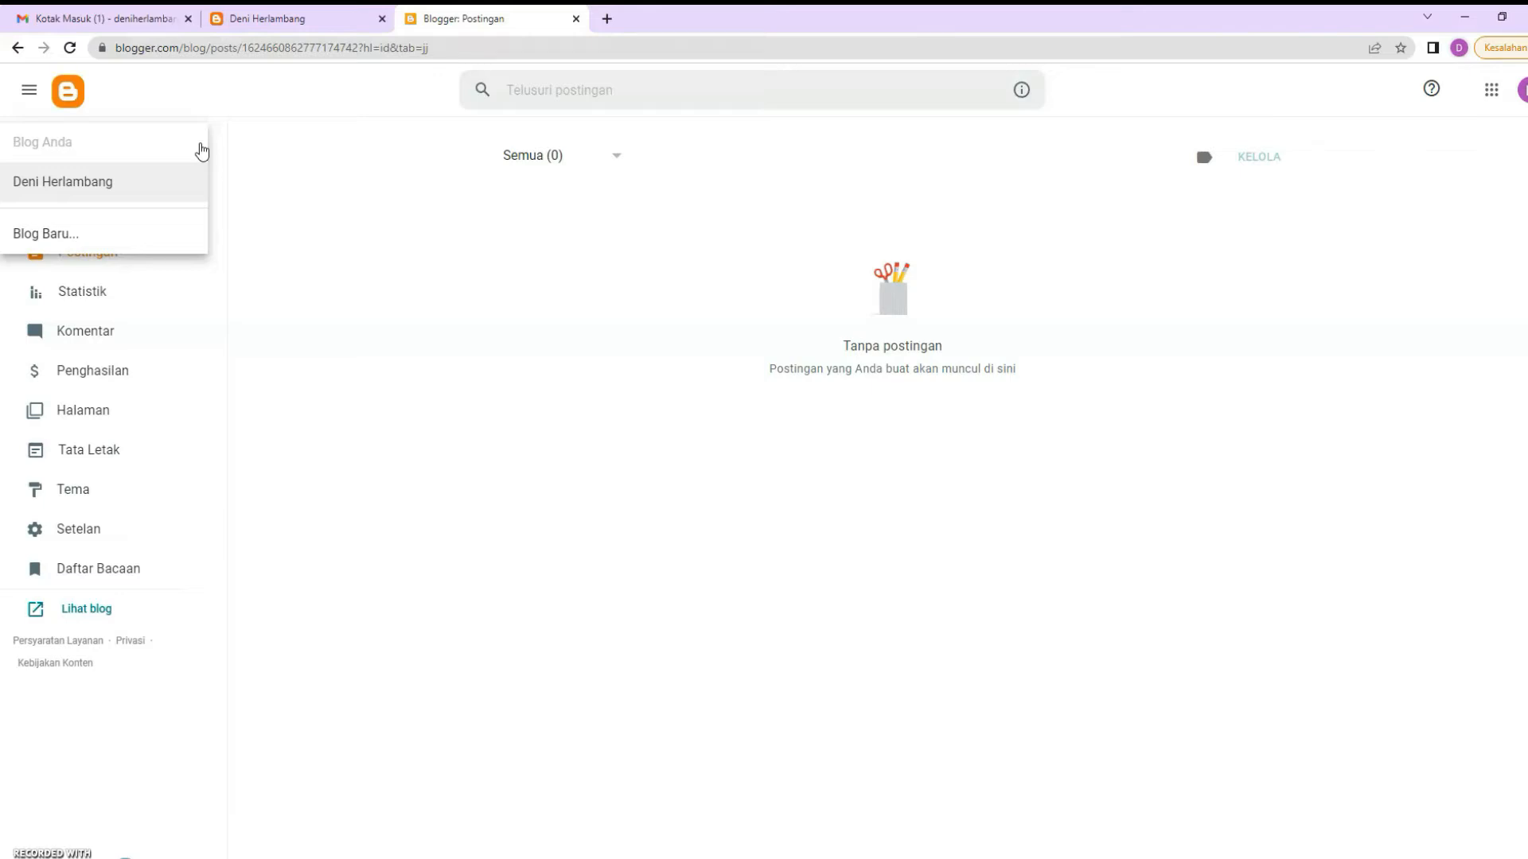
left_click(202, 151)
left_click(201, 146)
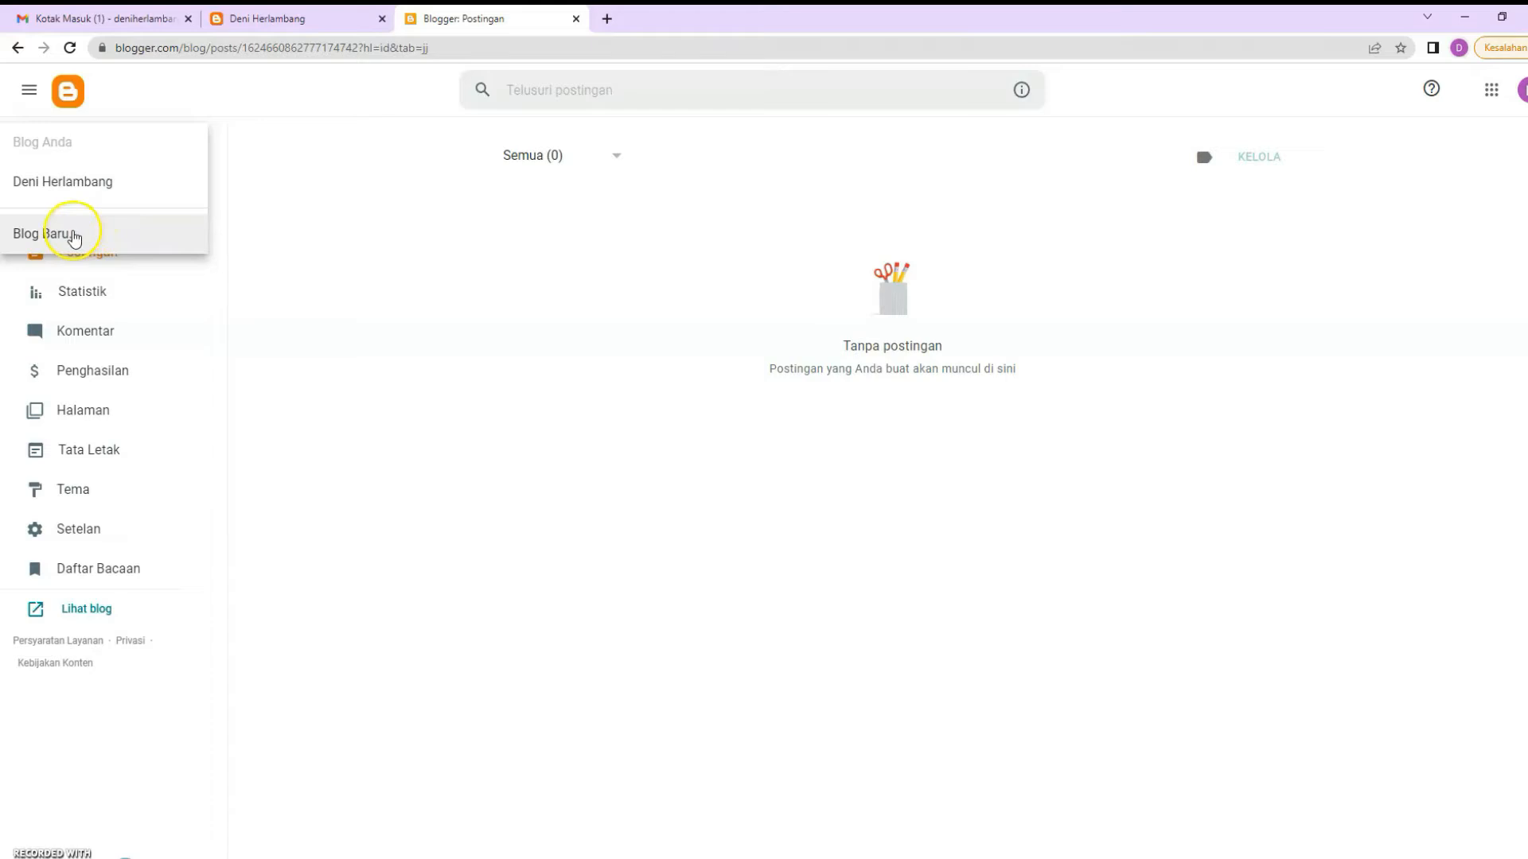
left_click(74, 237)
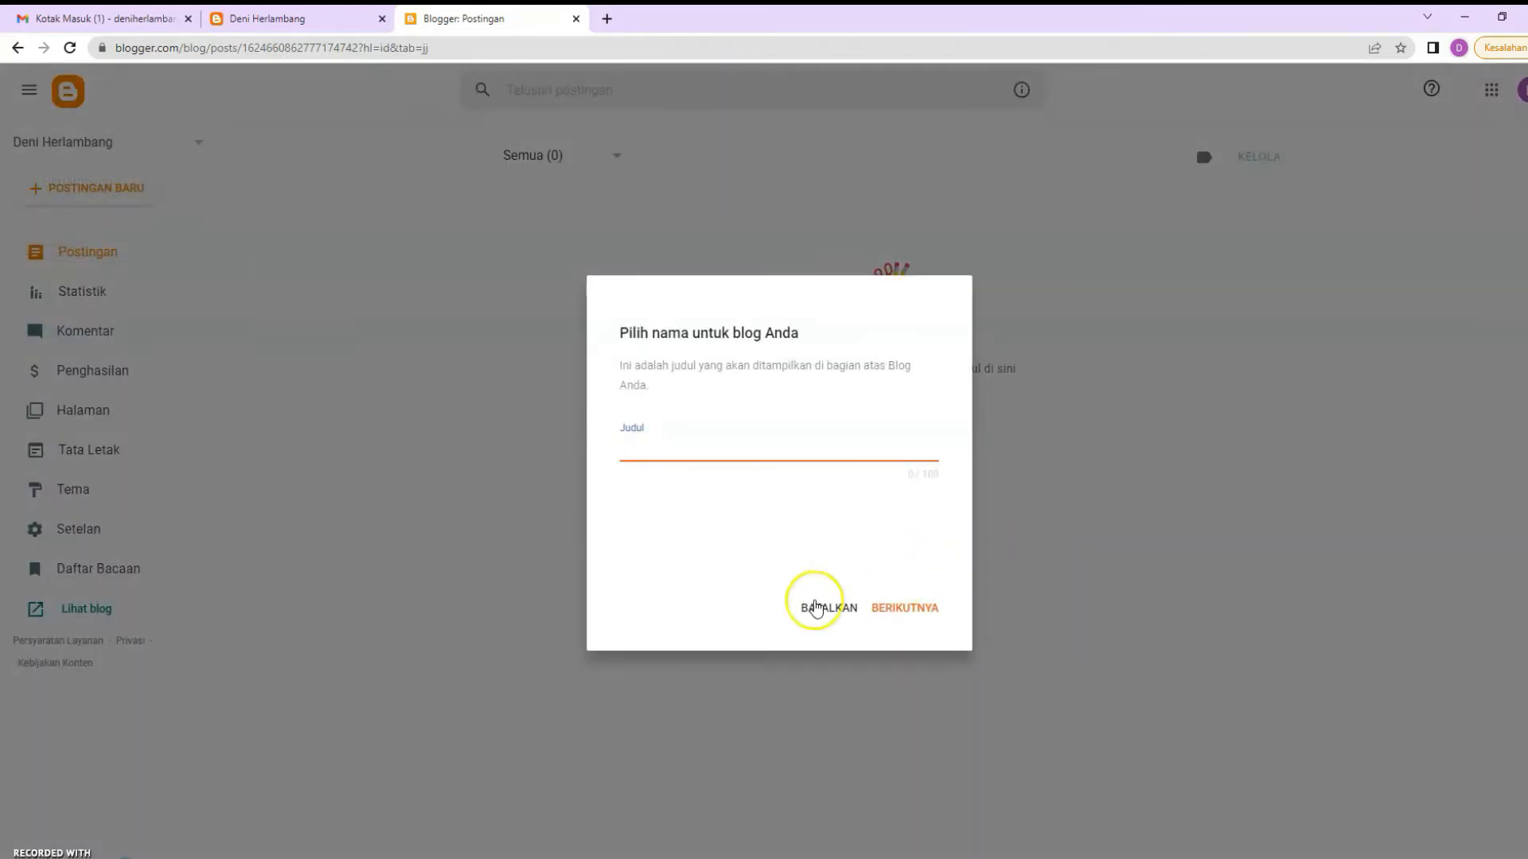
left_click(816, 609)
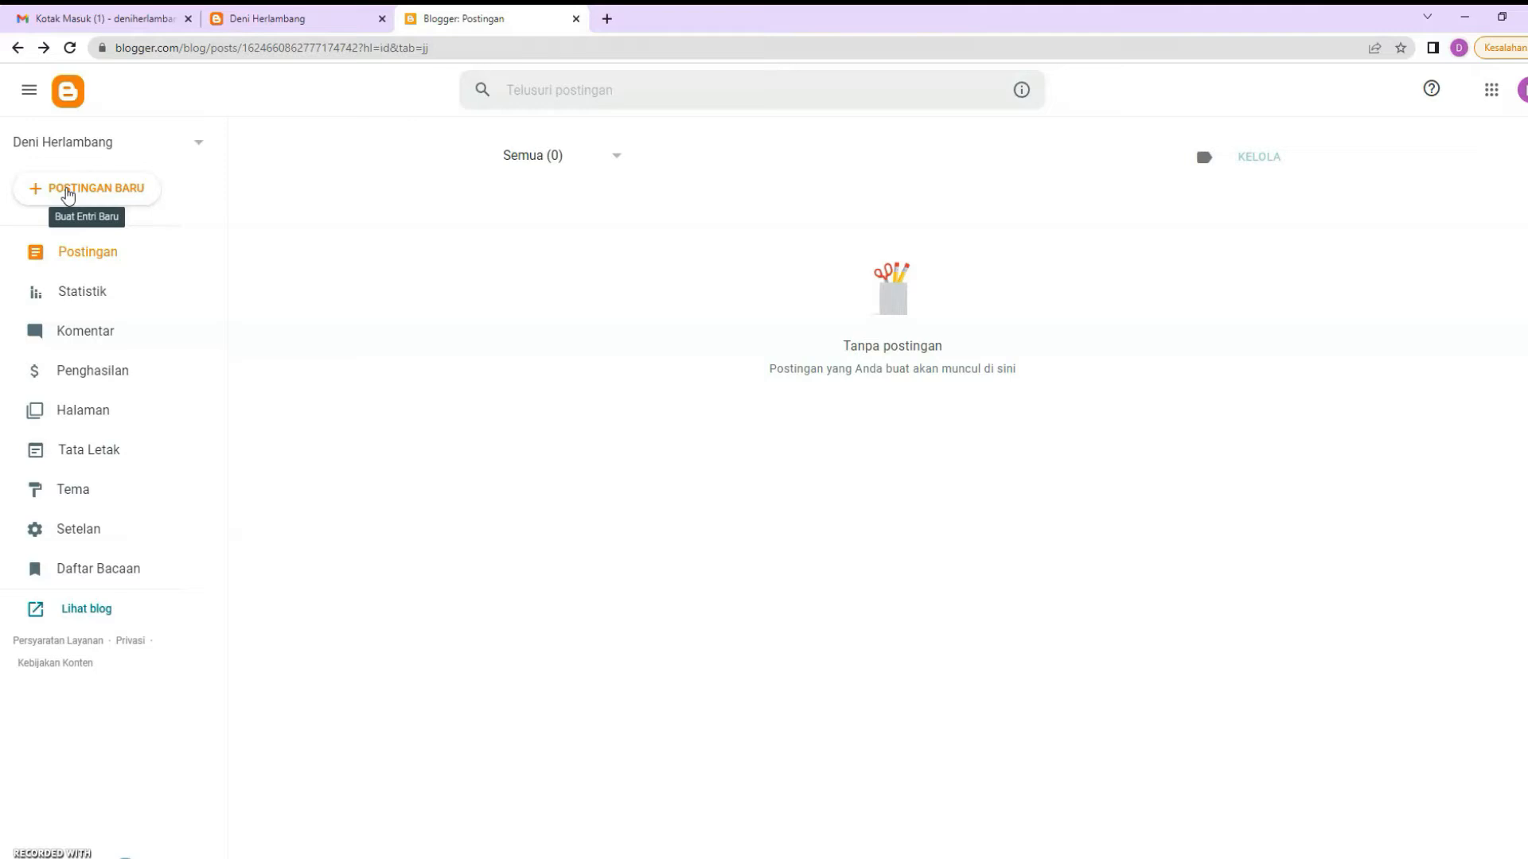
Check the live blog page and return to the Blogger dashboard to create a new post
left_click(255, 19)
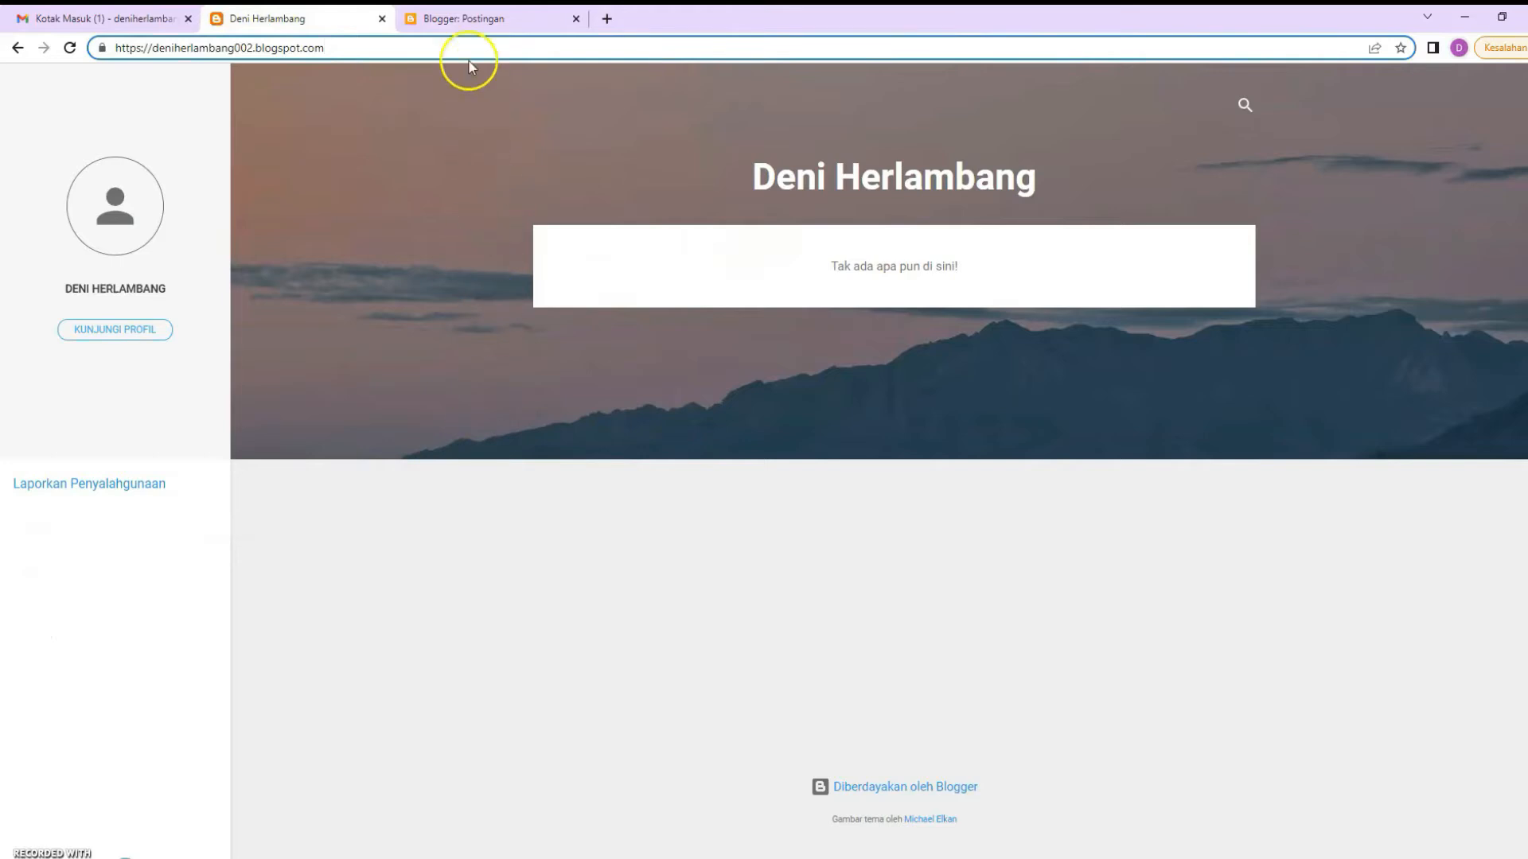
left_click(470, 20)
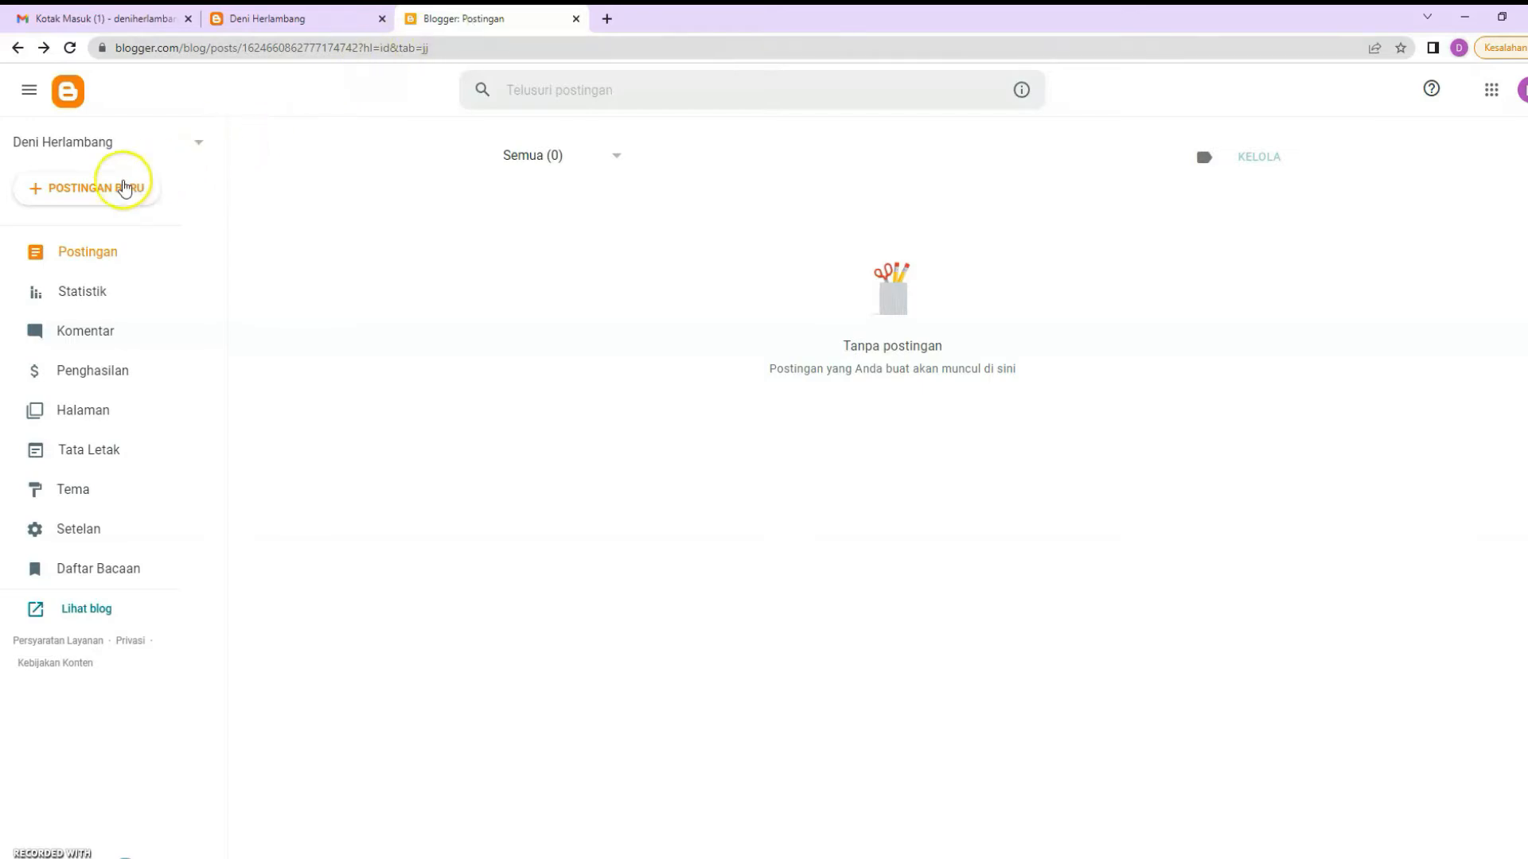
left_click(109, 190)
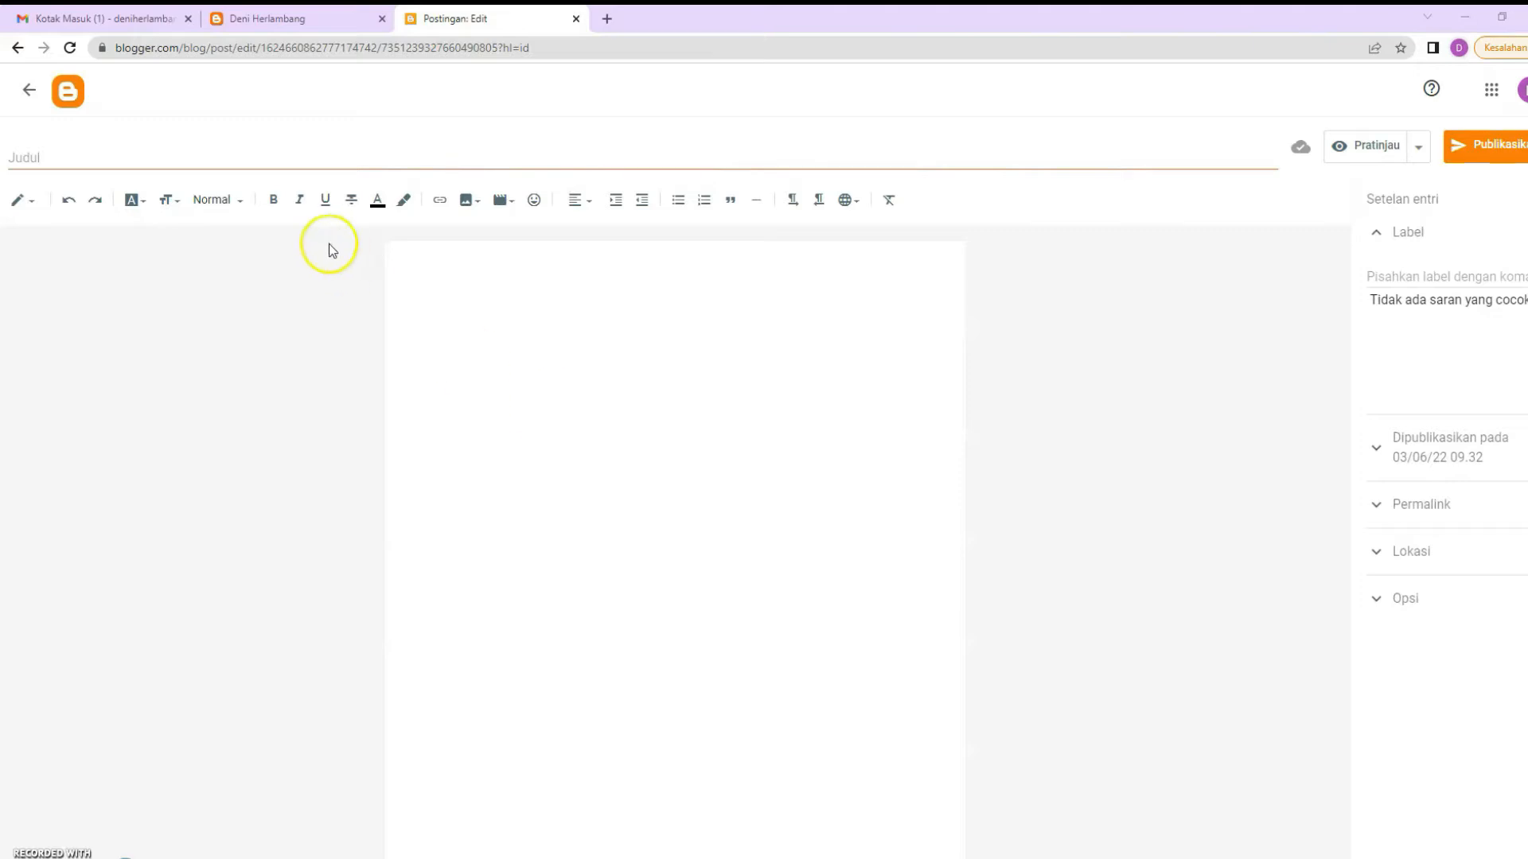
Enter the placeholder title "HHHH" and the placeholder body text "Hhhhh" in the new post
left_click(58, 156)
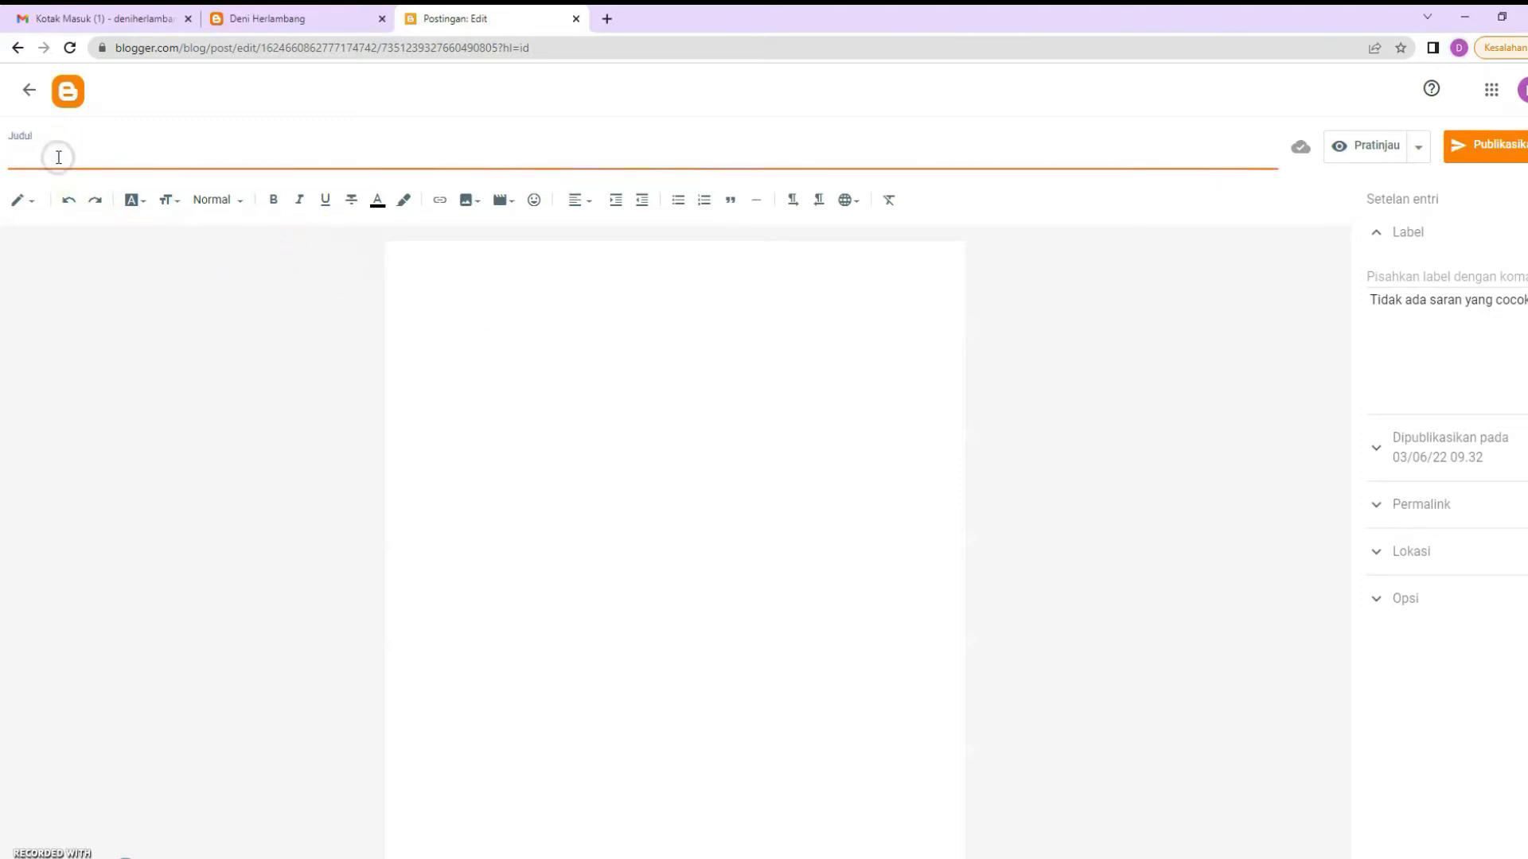
type("HHHH")
left_click(418, 287)
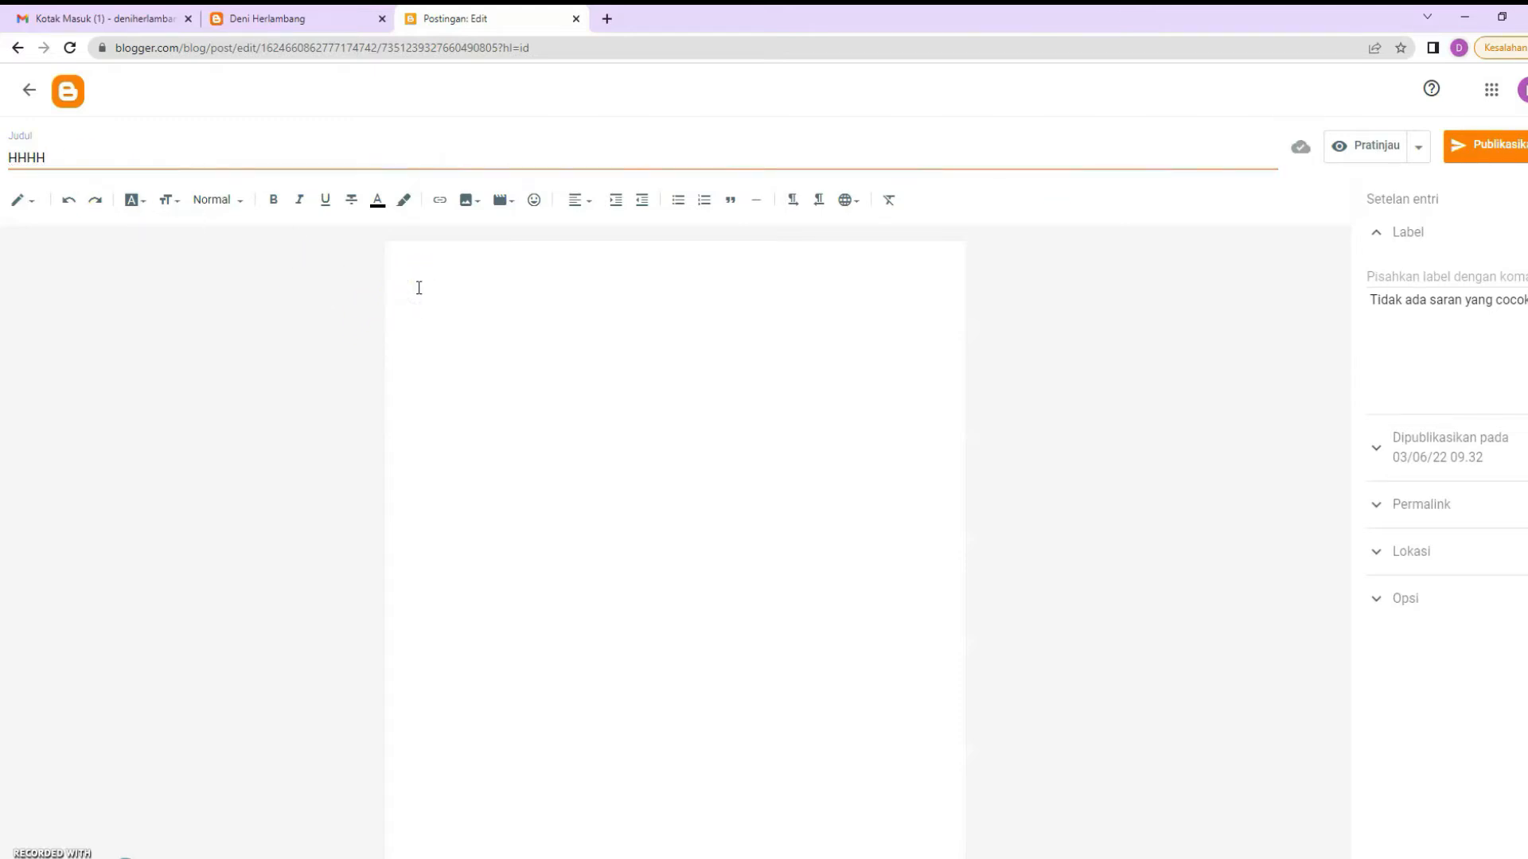
type("Hhhhh")
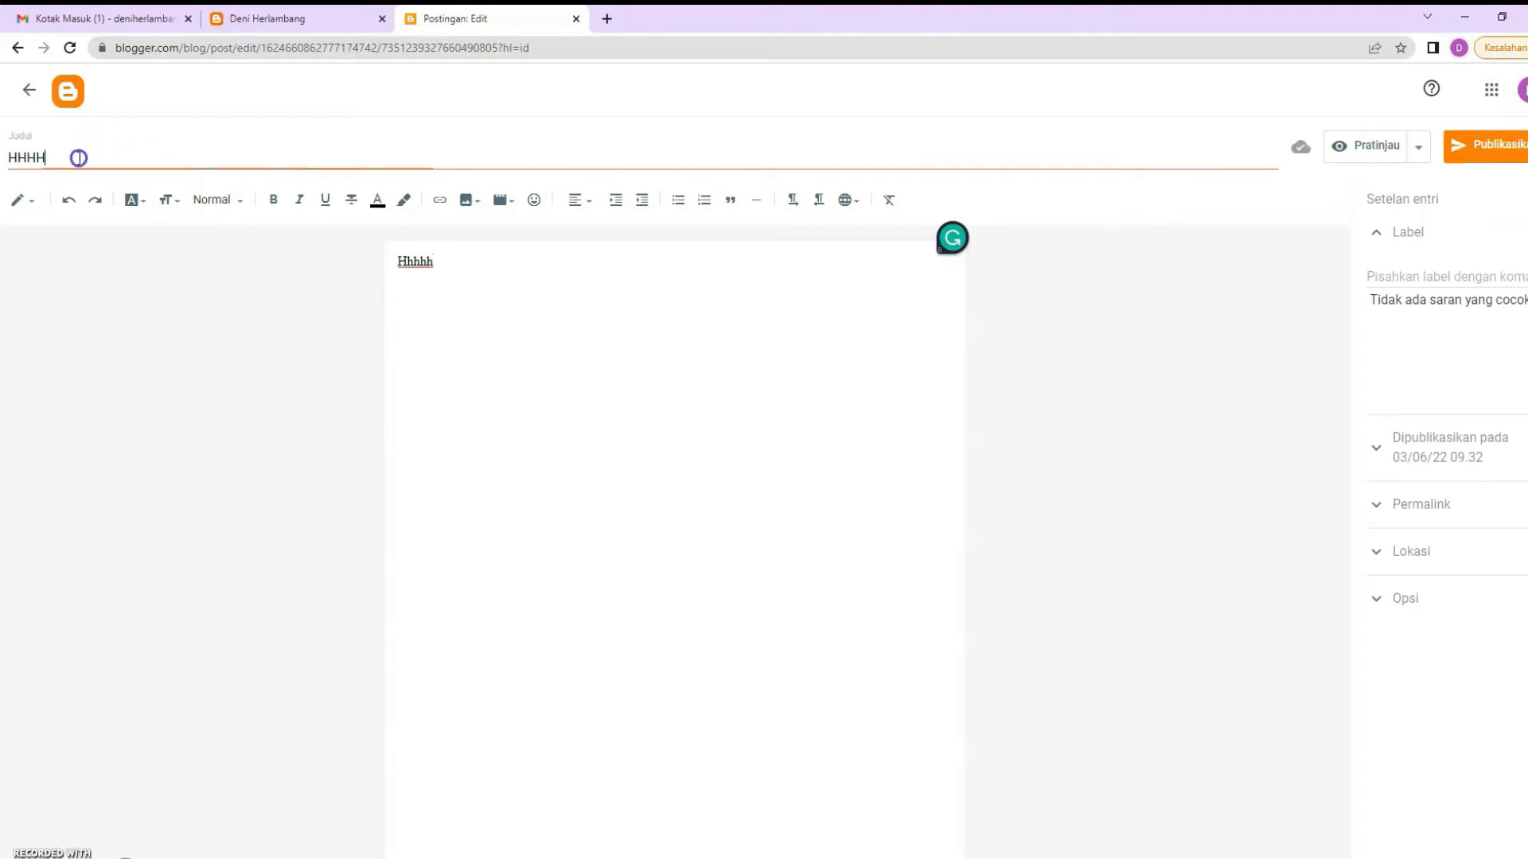
left_click_drag(78, 157, 10, 157)
left_click_drag(435, 260, 400, 258)
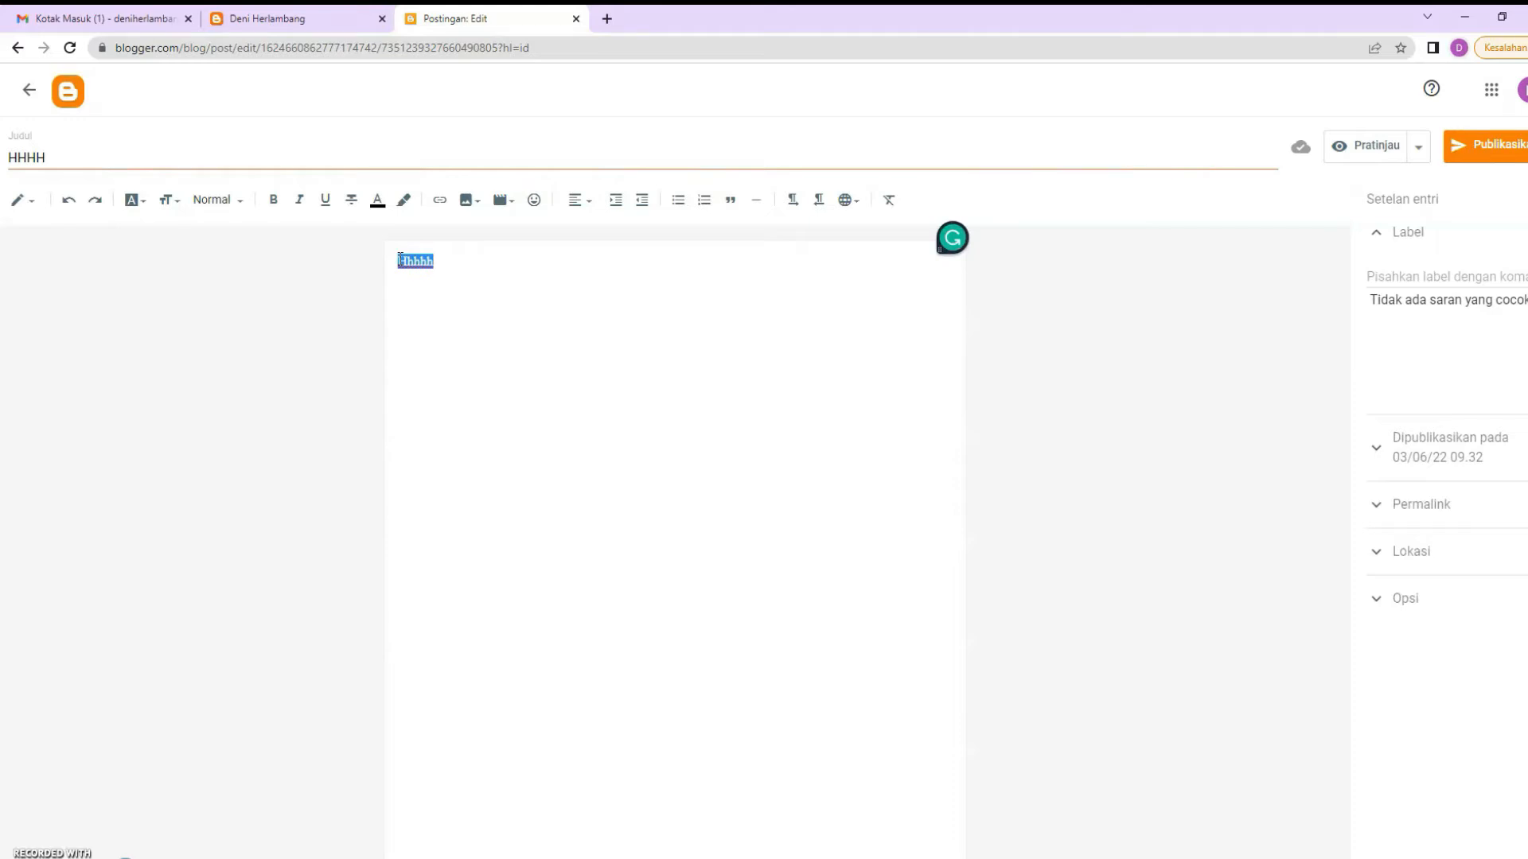
Open the Word document "Contoh 2 Application Letter CV" from the Materi Script folder in VOCASIA on Local Disk (D:)
left_click(144, 856)
left_click(73, 547)
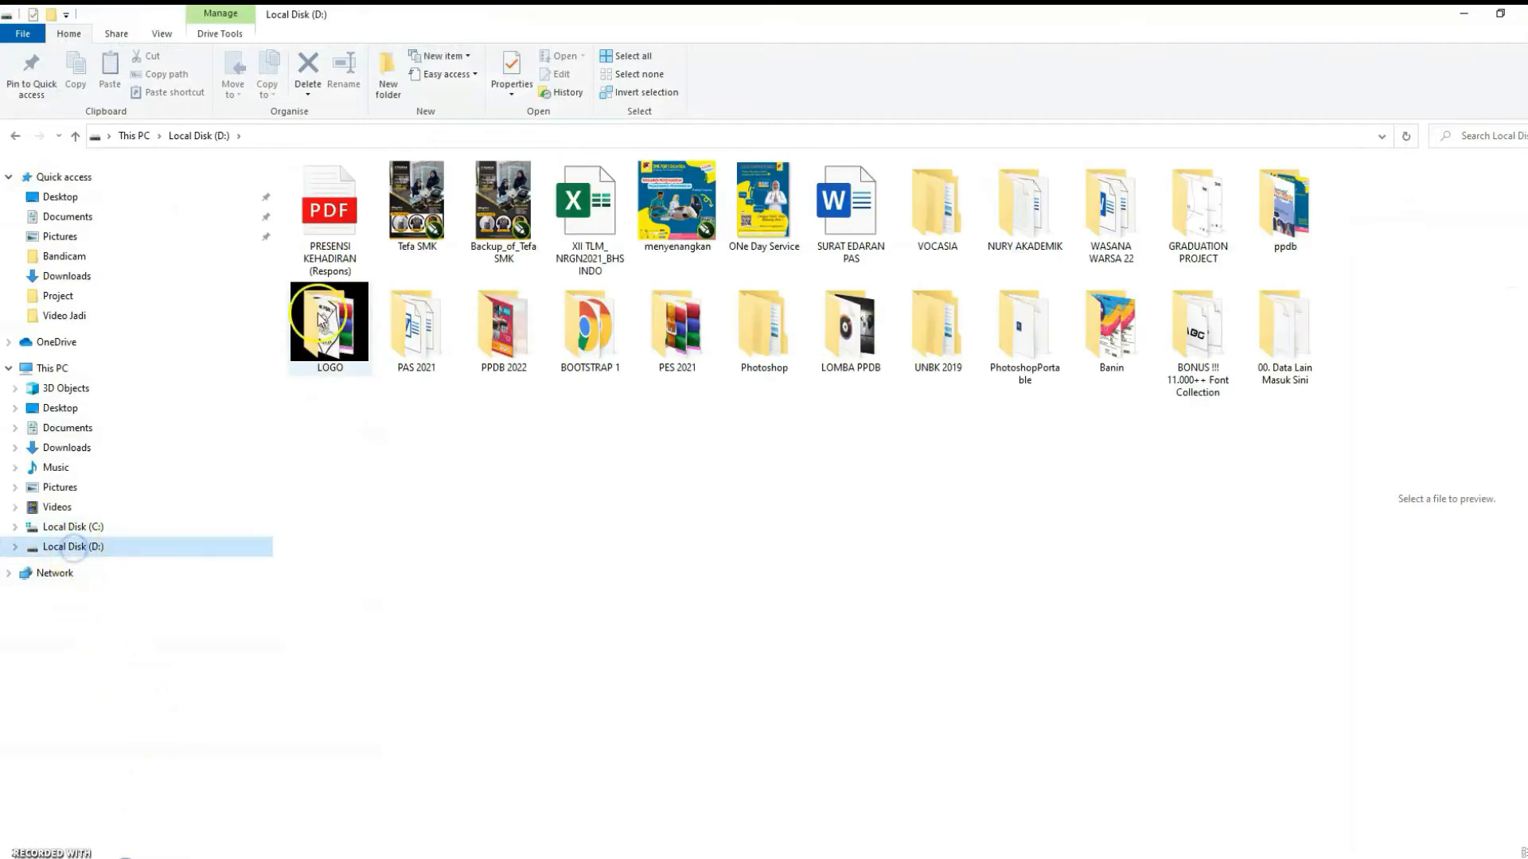
double_click(947, 216)
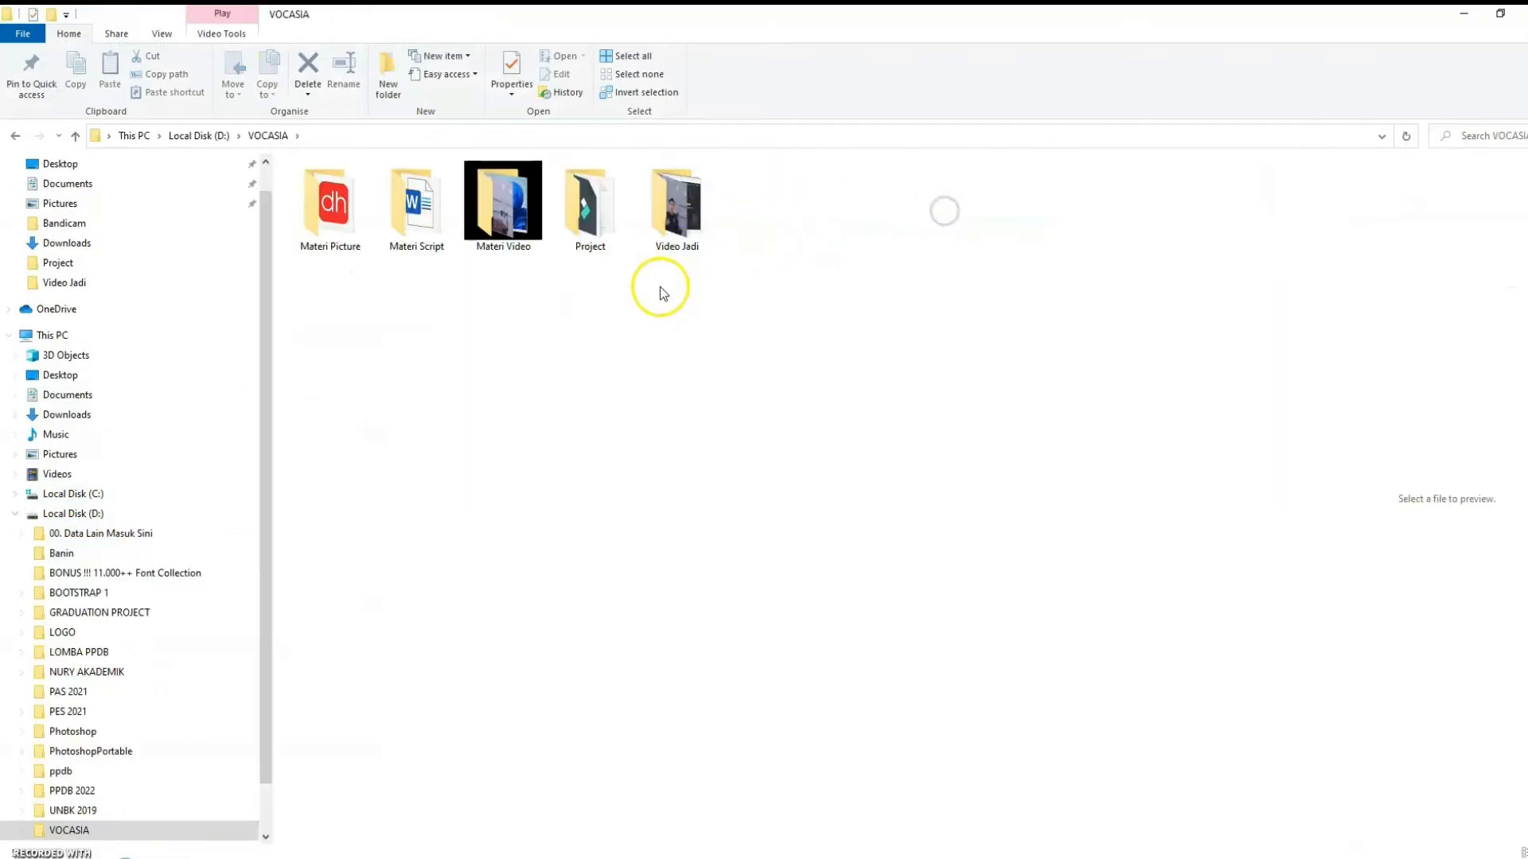
left_click(418, 216)
double_click(418, 216)
double_click(400, 189)
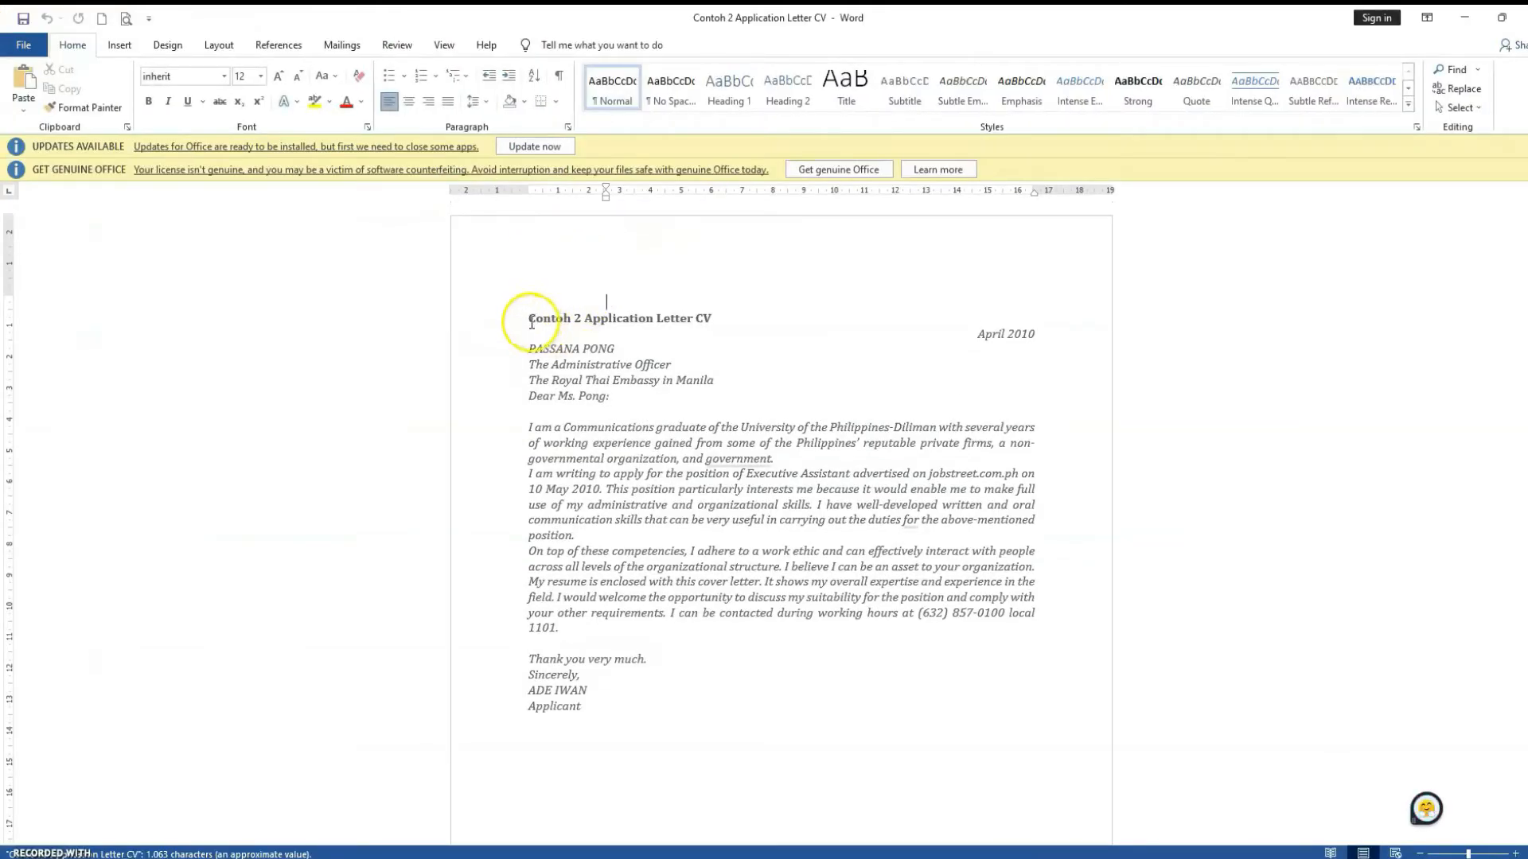
Copy the heading "Contoh 2 Application Letter CV" from the Word document and paste it over the Blogger post's title
left_click_drag(528, 320, 705, 313)
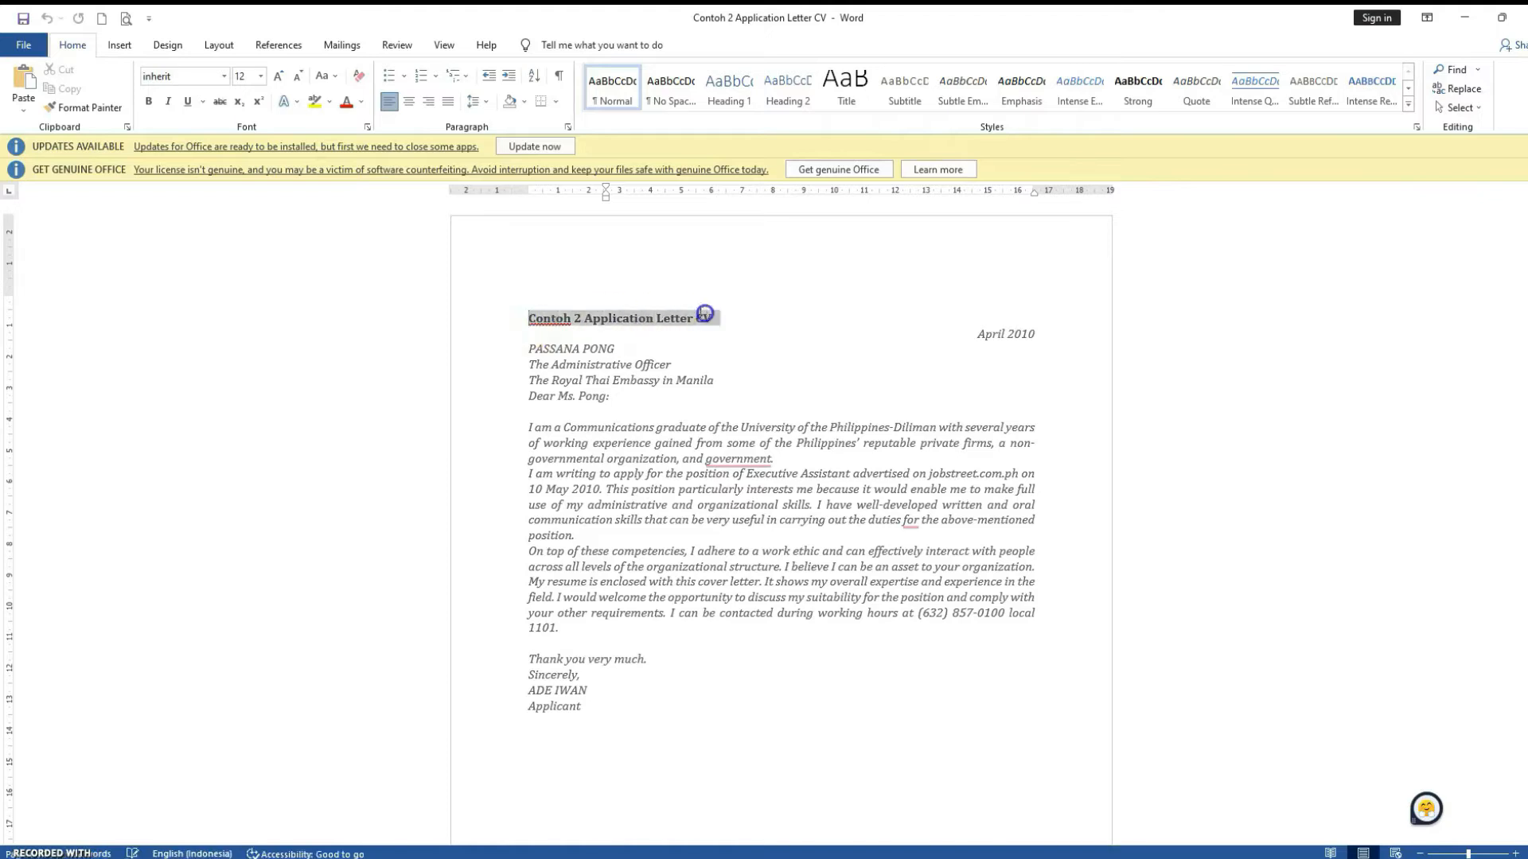
right_click(693, 317)
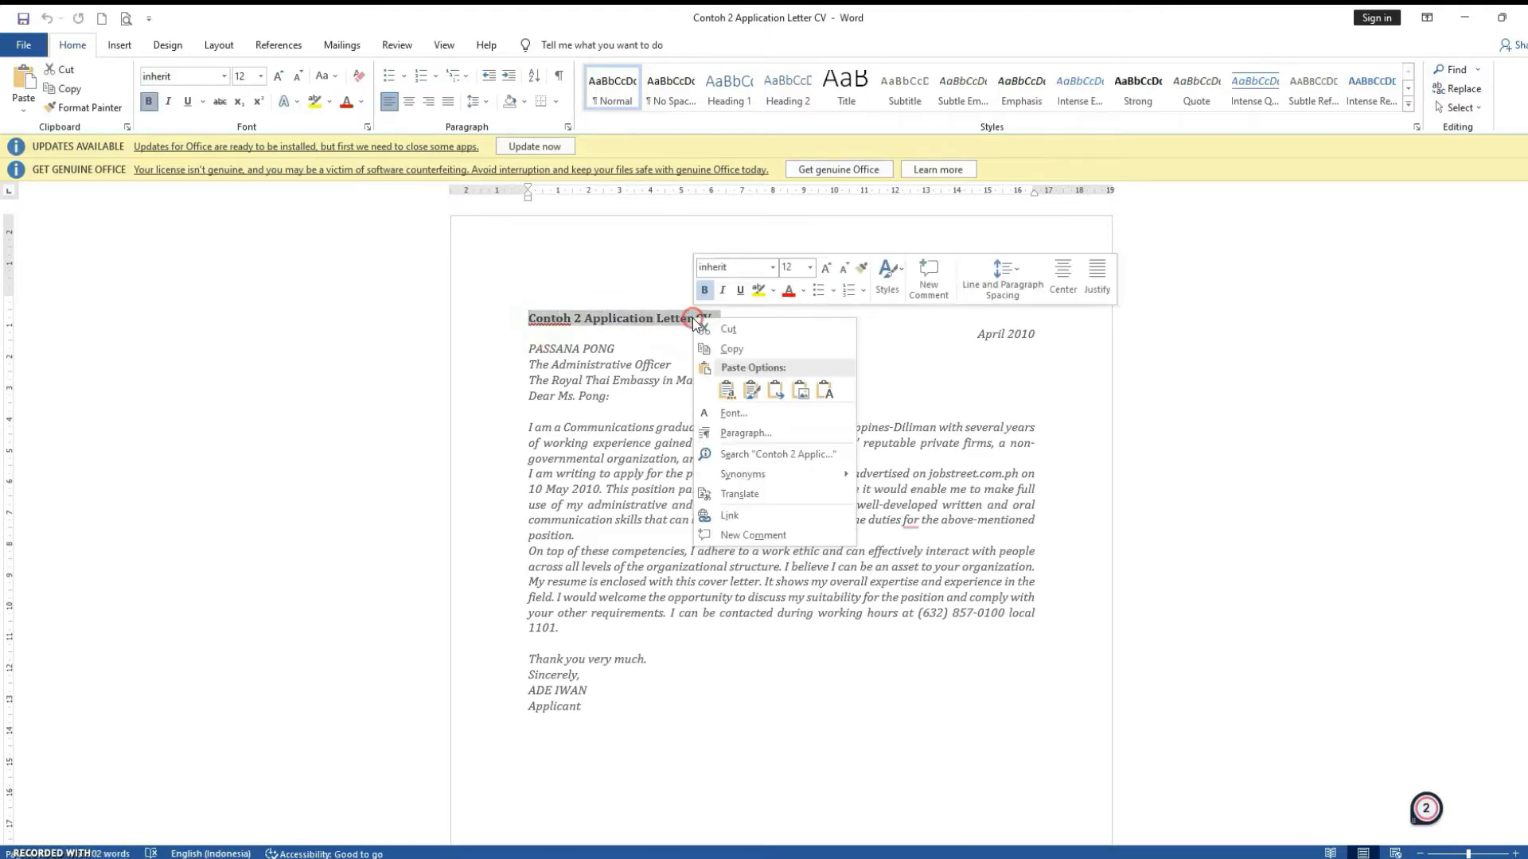
left_click(737, 350)
left_click(390, 852)
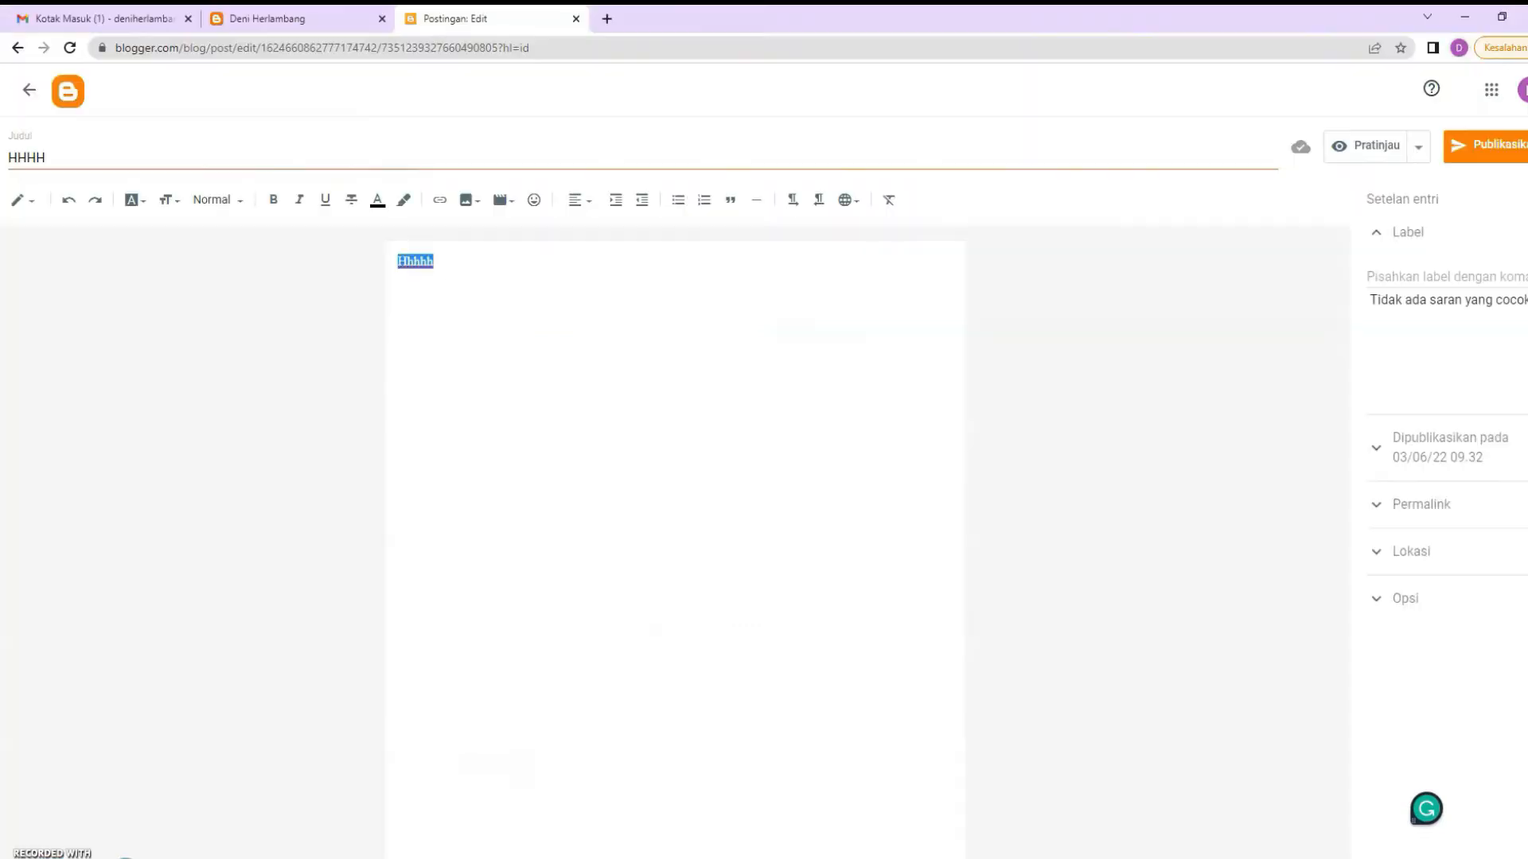
double_click(103, 155)
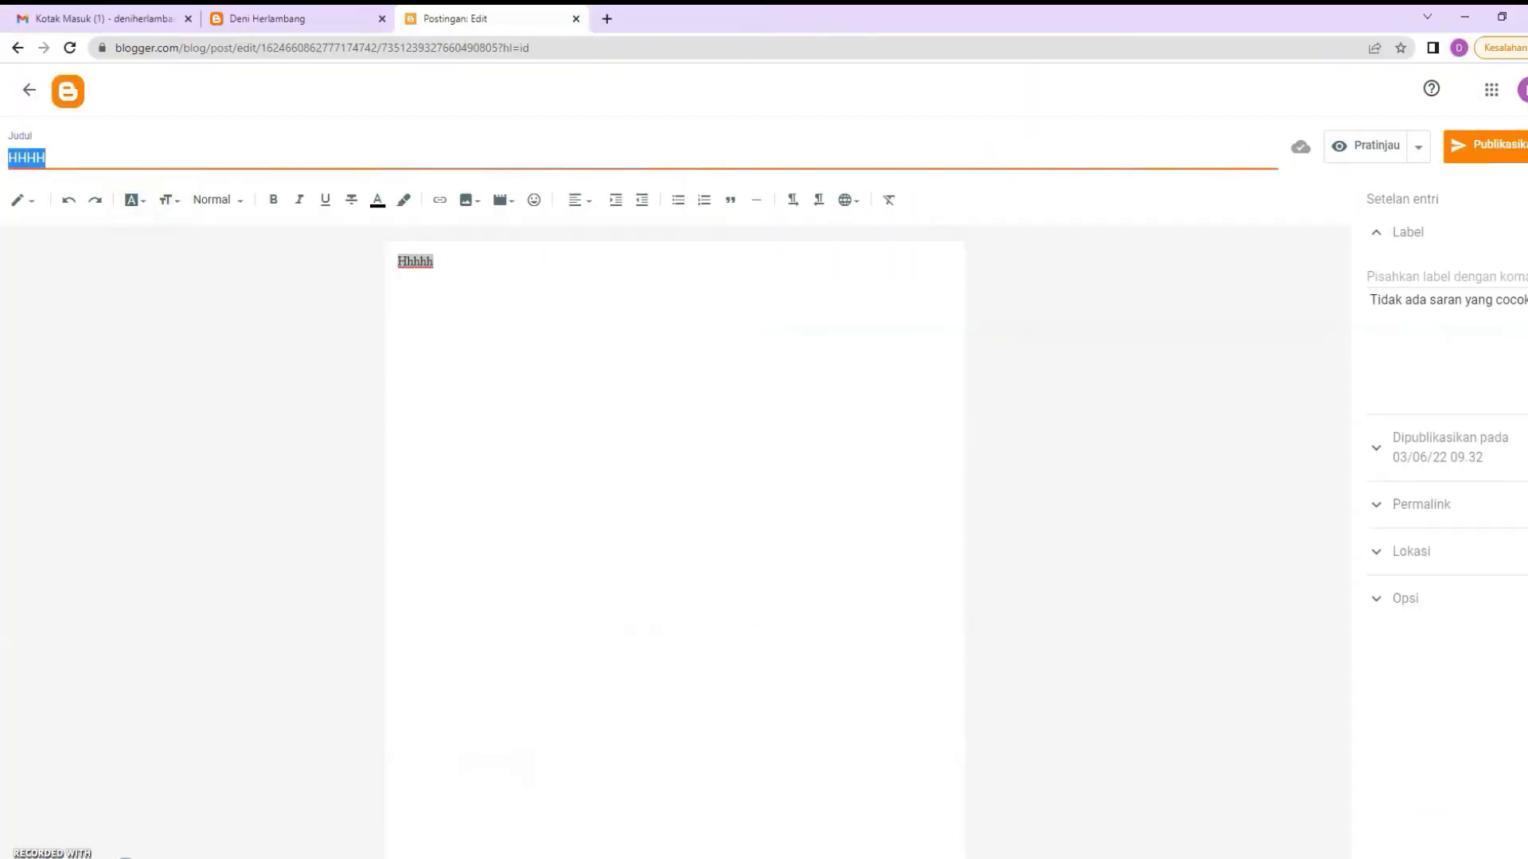
key("ctrl+v")
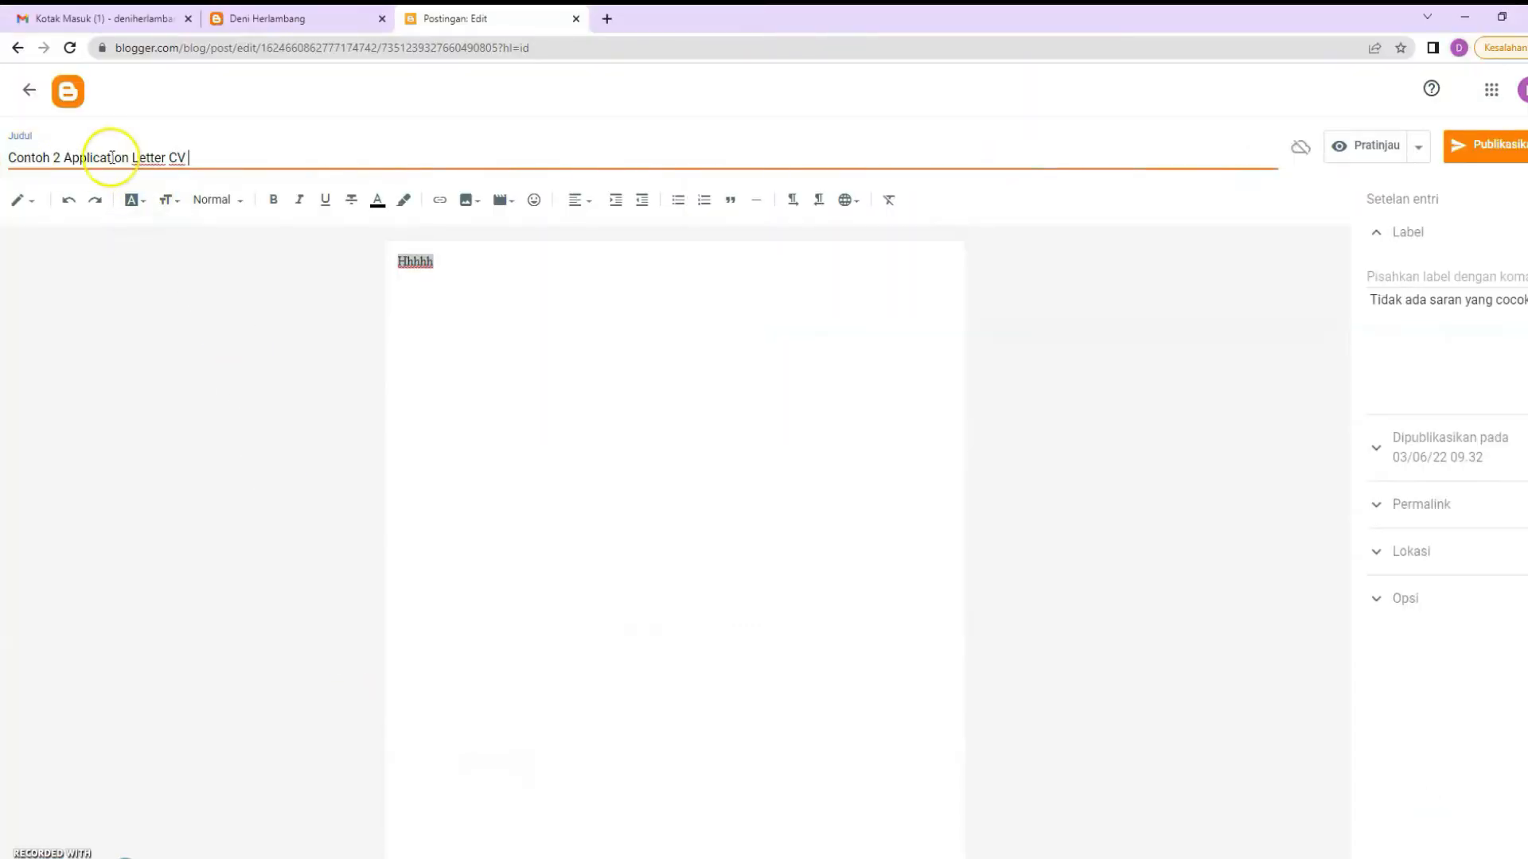
Edit the post title by removing the number 2 and replacing "CV" with "dalam Bahasa Inggris"
left_click(57, 157)
key("BackSpace")
left_click(185, 156)
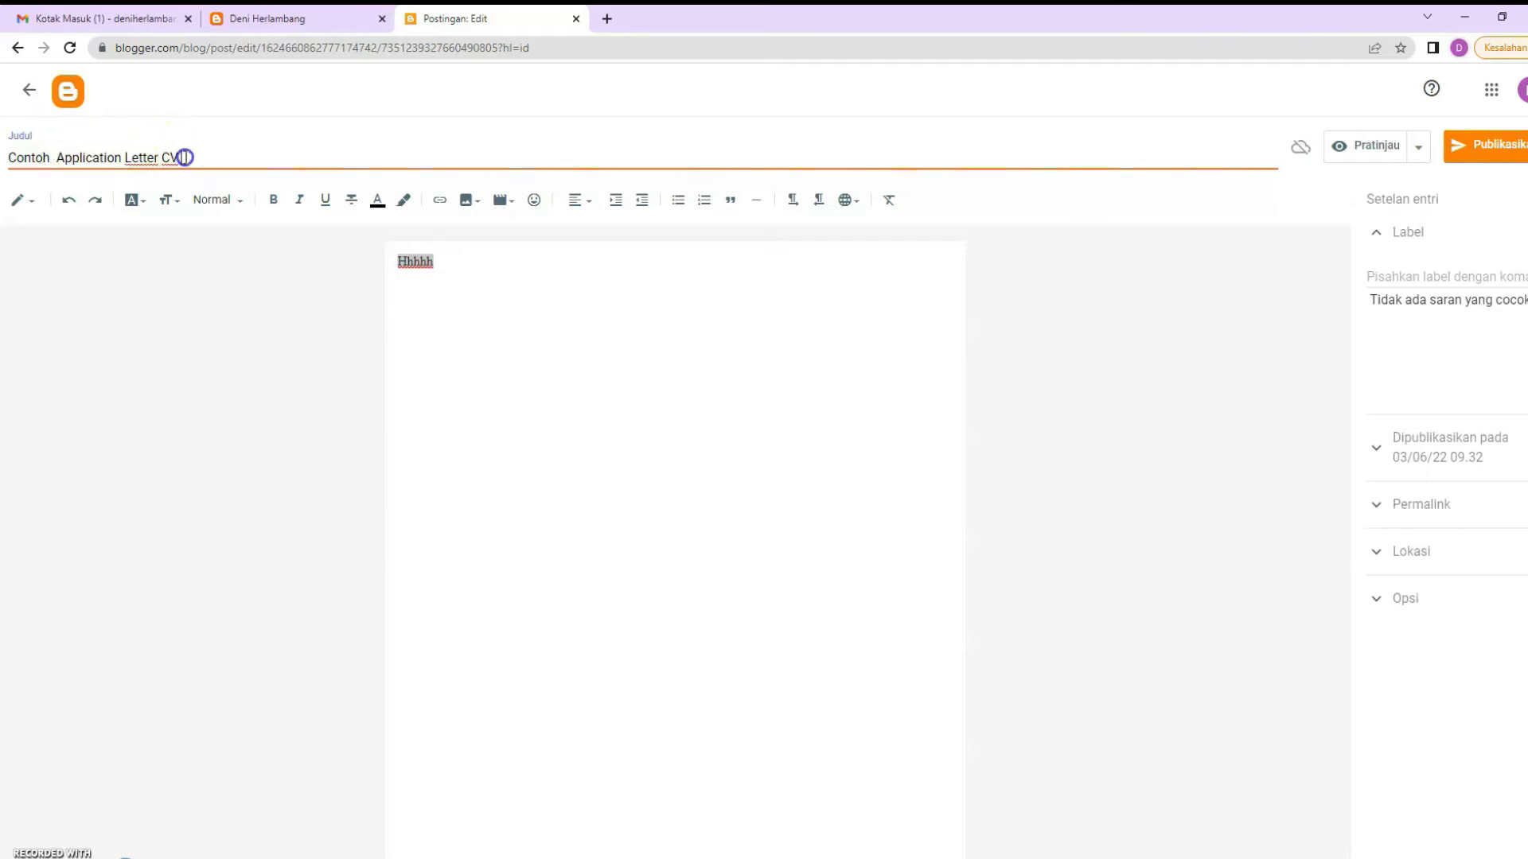
left_click_drag(184, 157, 162, 157)
type("dalam Bahasa Inggris")
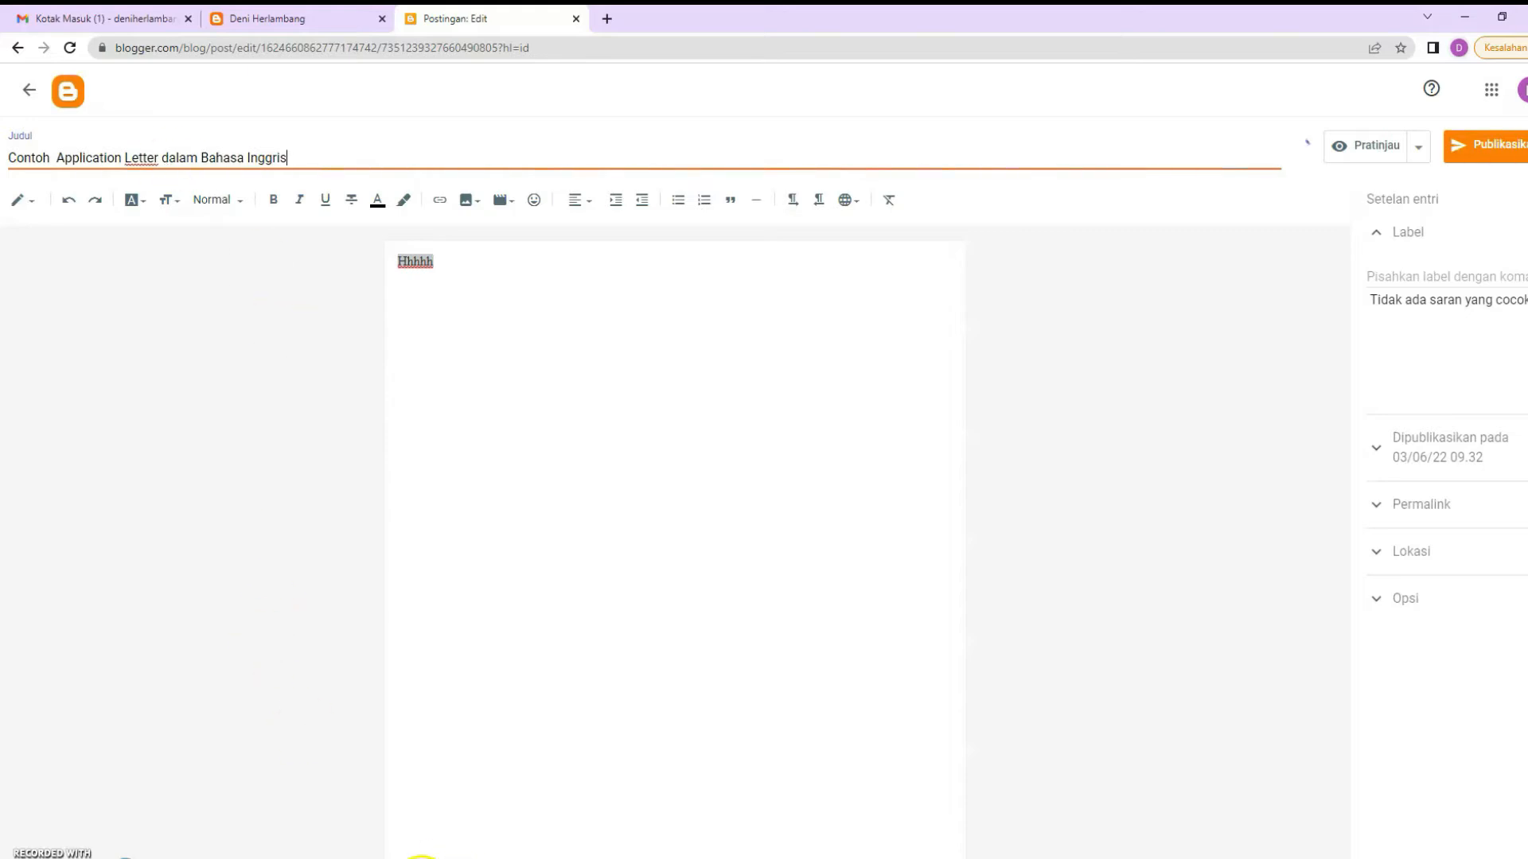
Copy the letter text from the addressee to "Applicant" in Word and paste it into the Blogger post in place of the placeholder body
left_click(419, 853)
left_click_drag(527, 349, 611, 706)
right_click(585, 696)
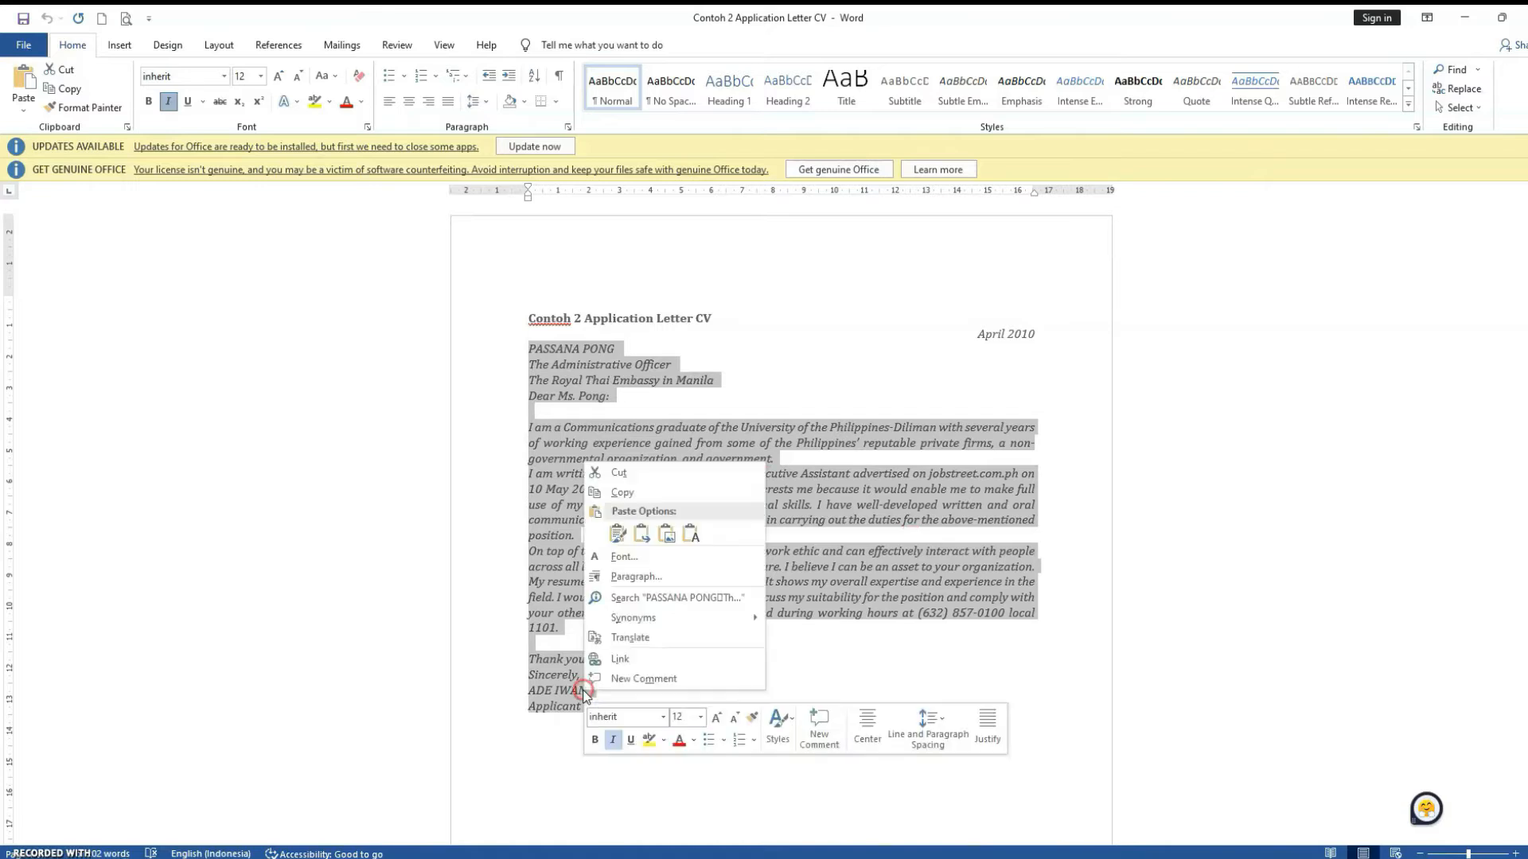
left_click(629, 493)
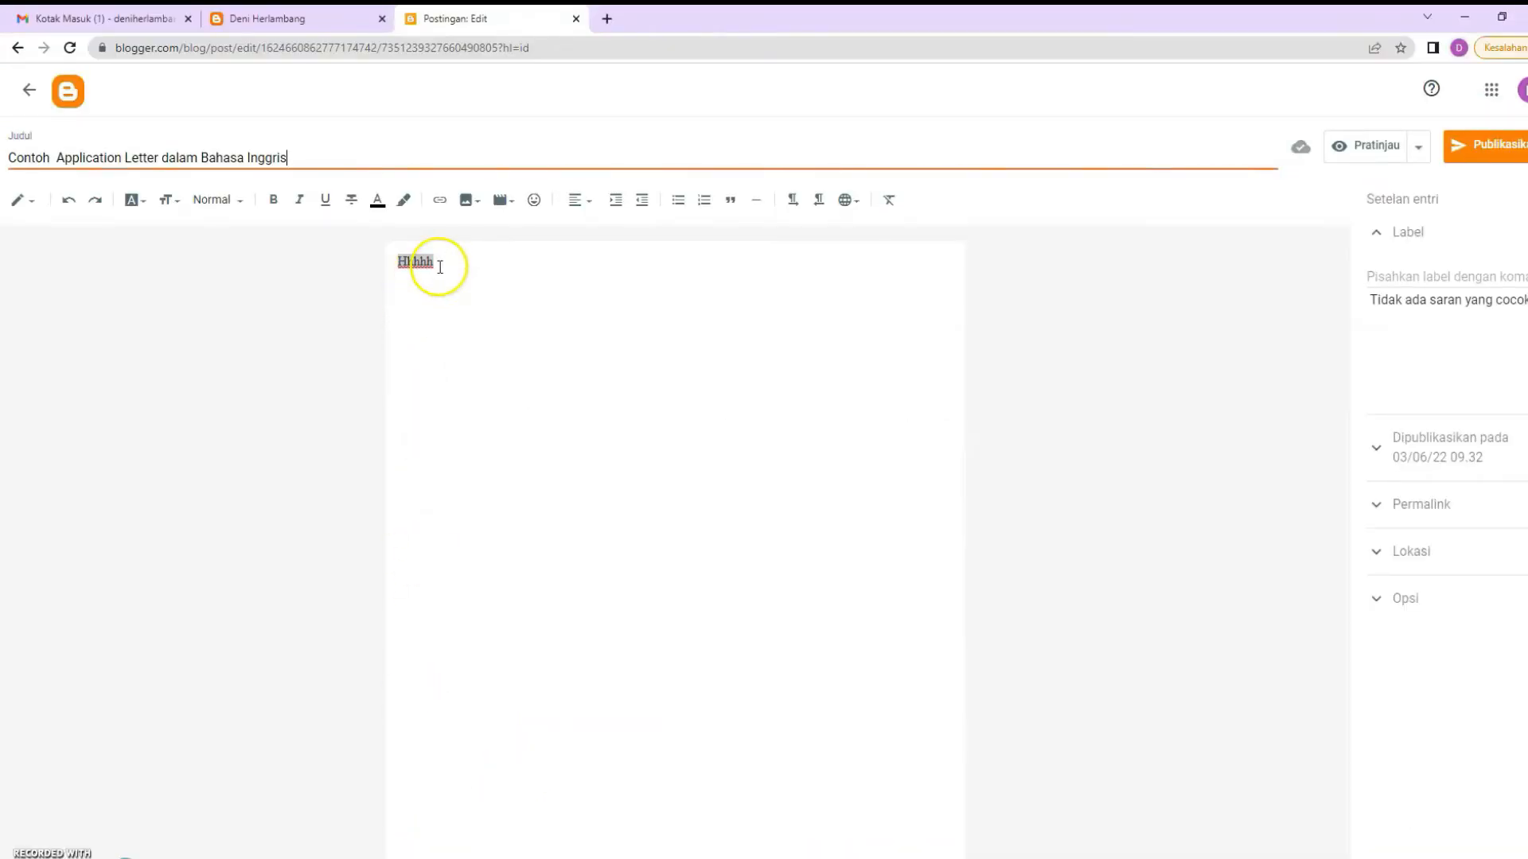
left_click_drag(440, 267, 390, 265)
right_click(396, 264)
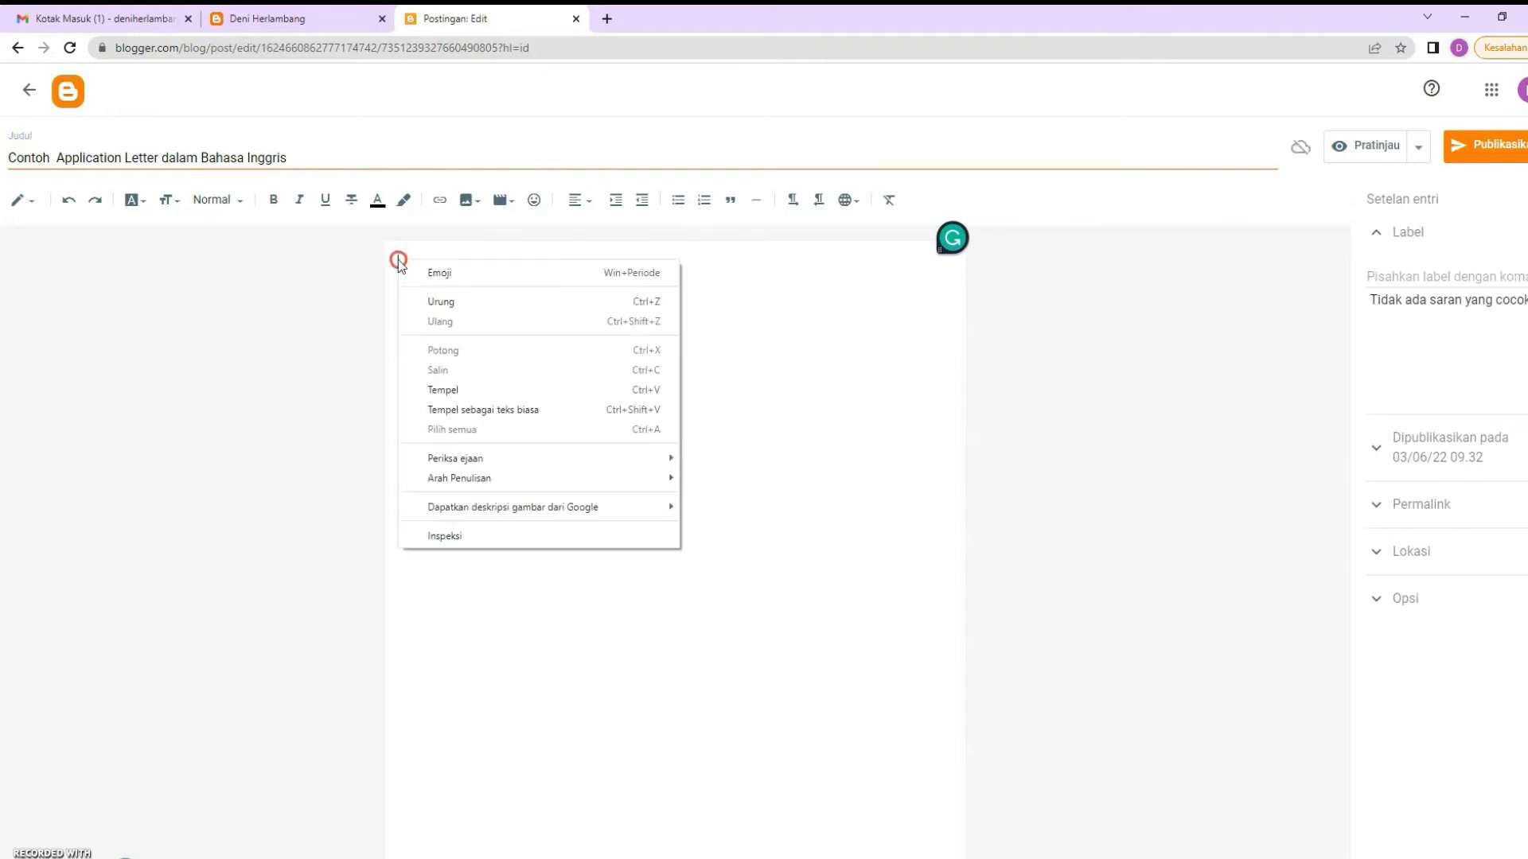
left_click(443, 385)
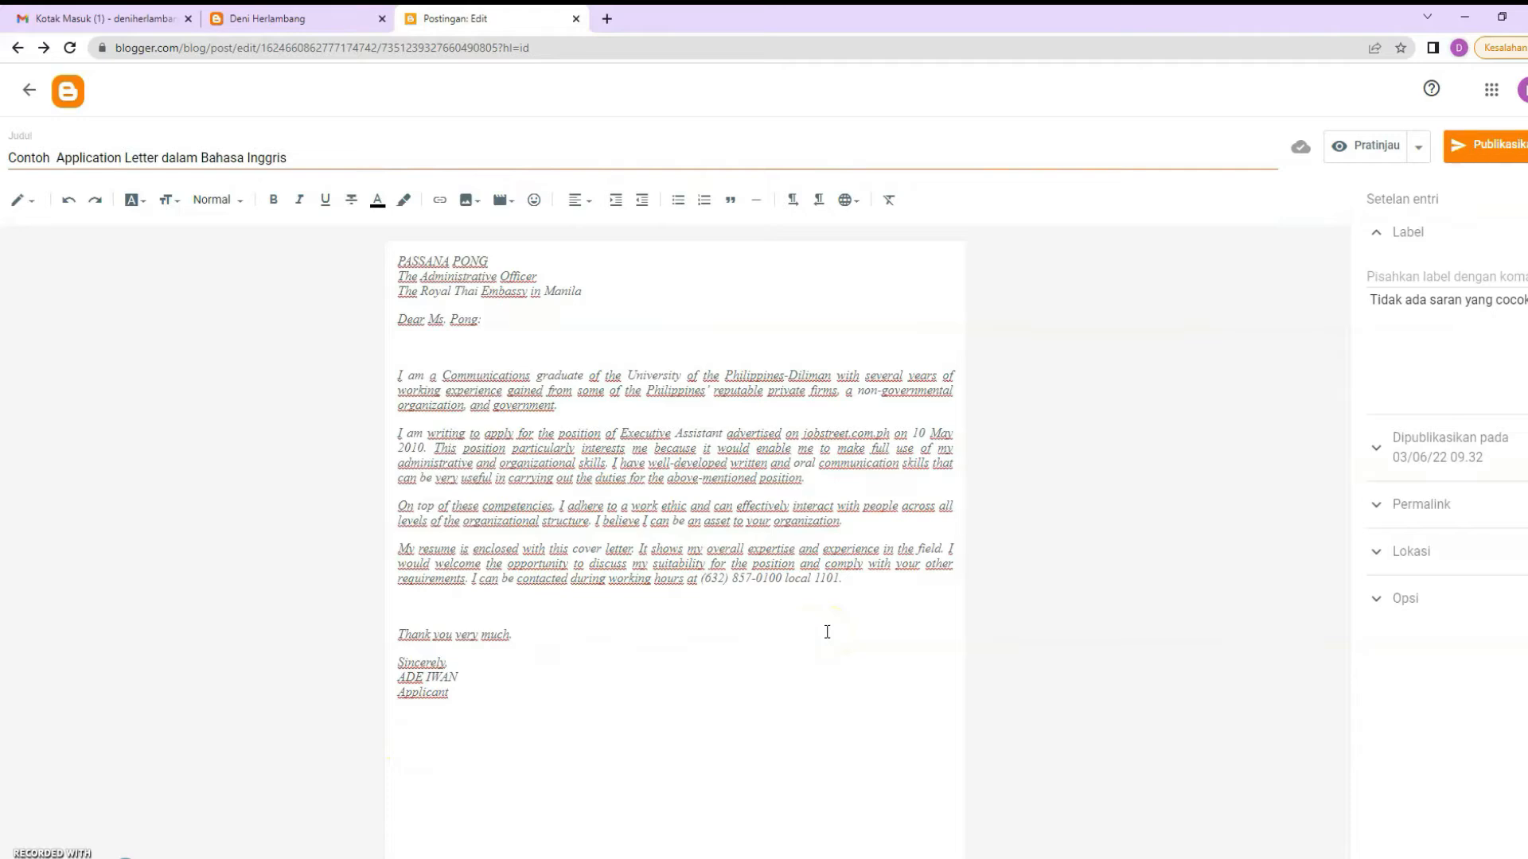
left_click(469, 200)
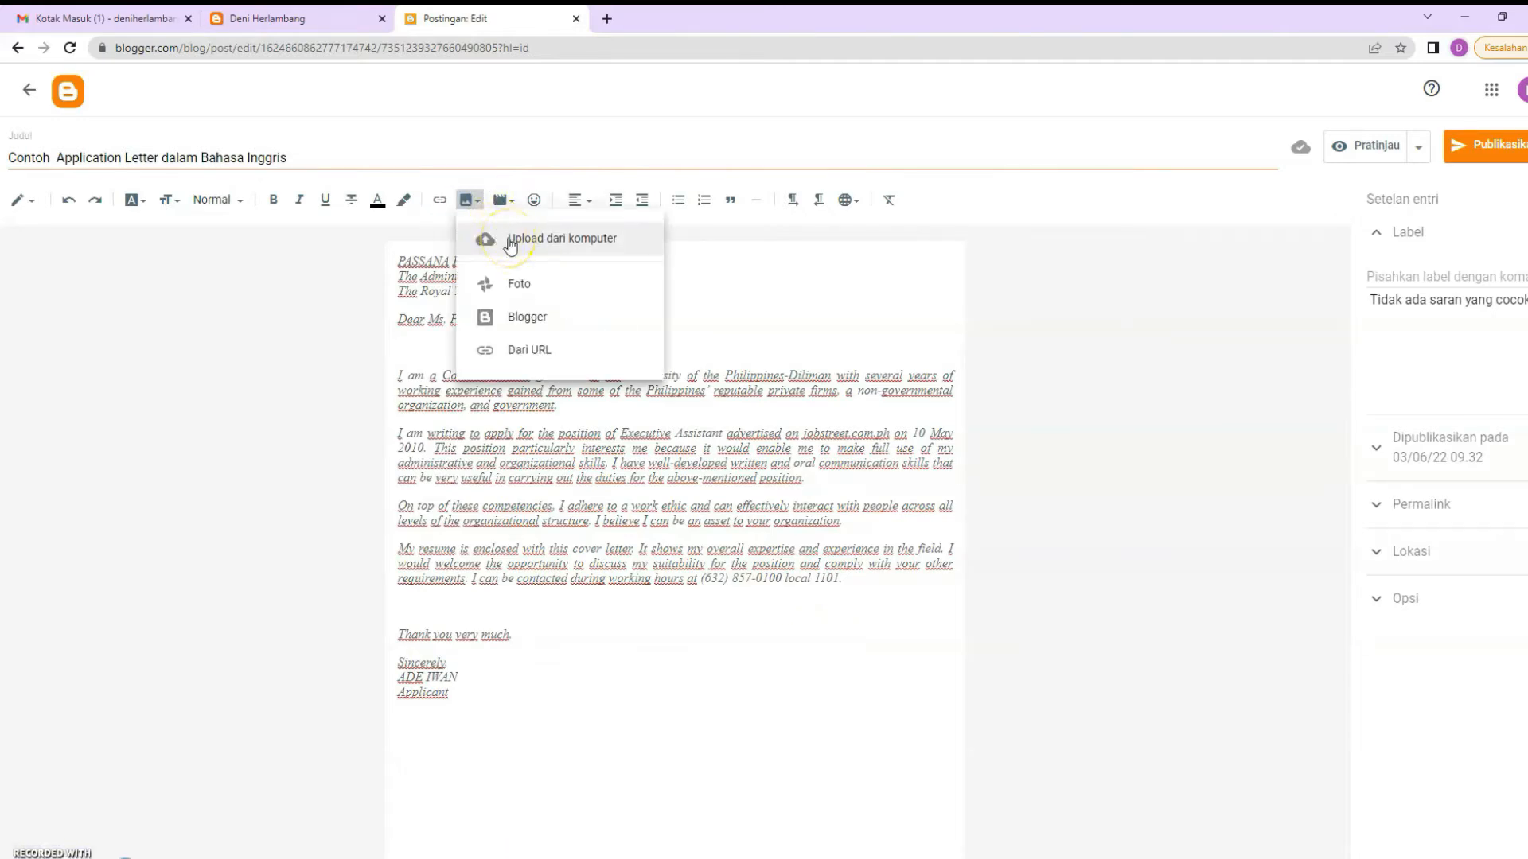
left_click(528, 288)
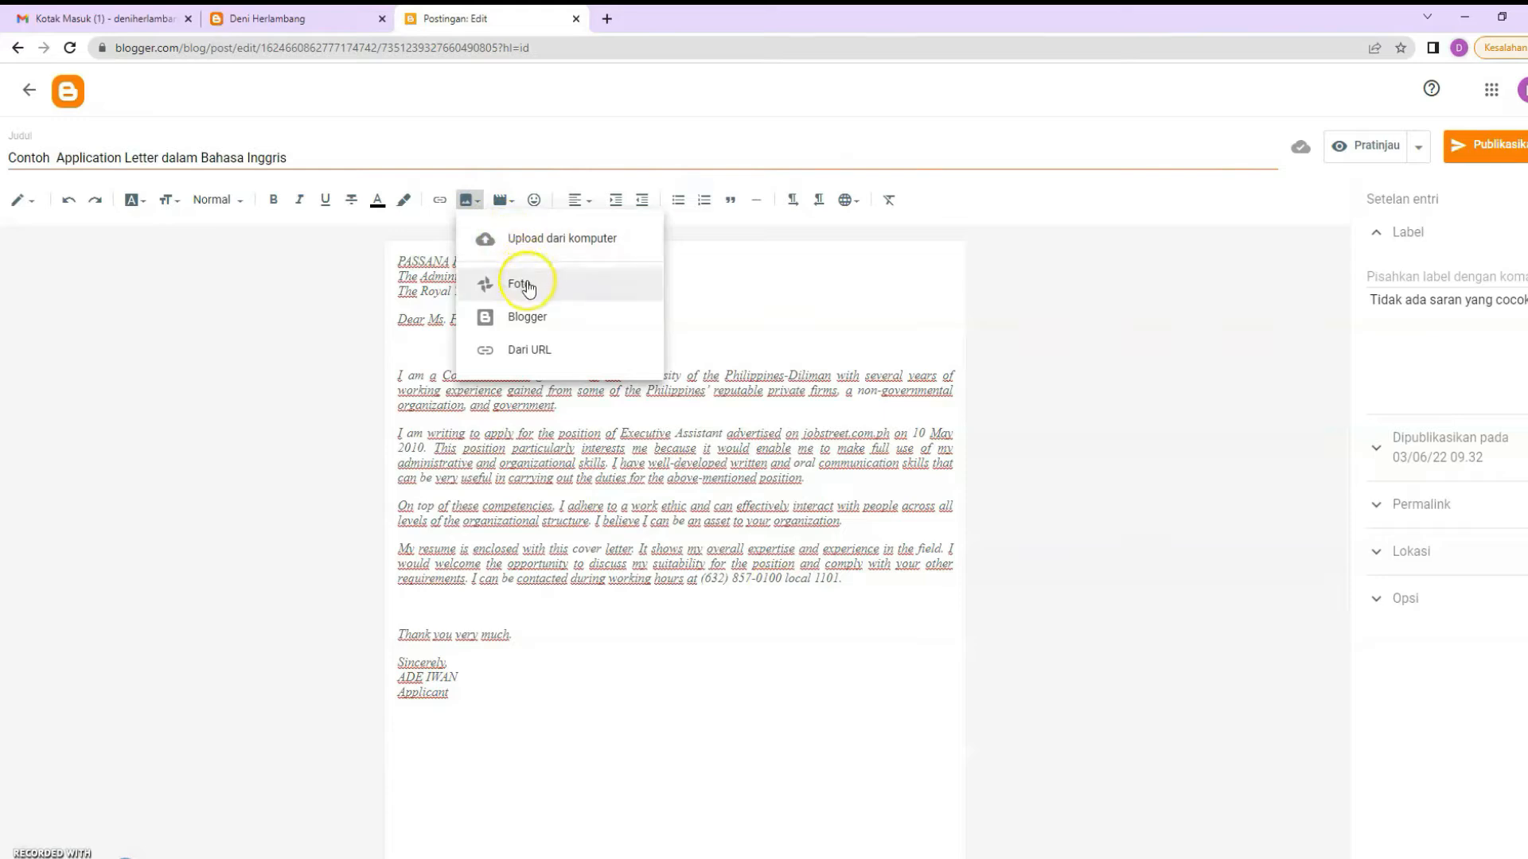
left_click(542, 240)
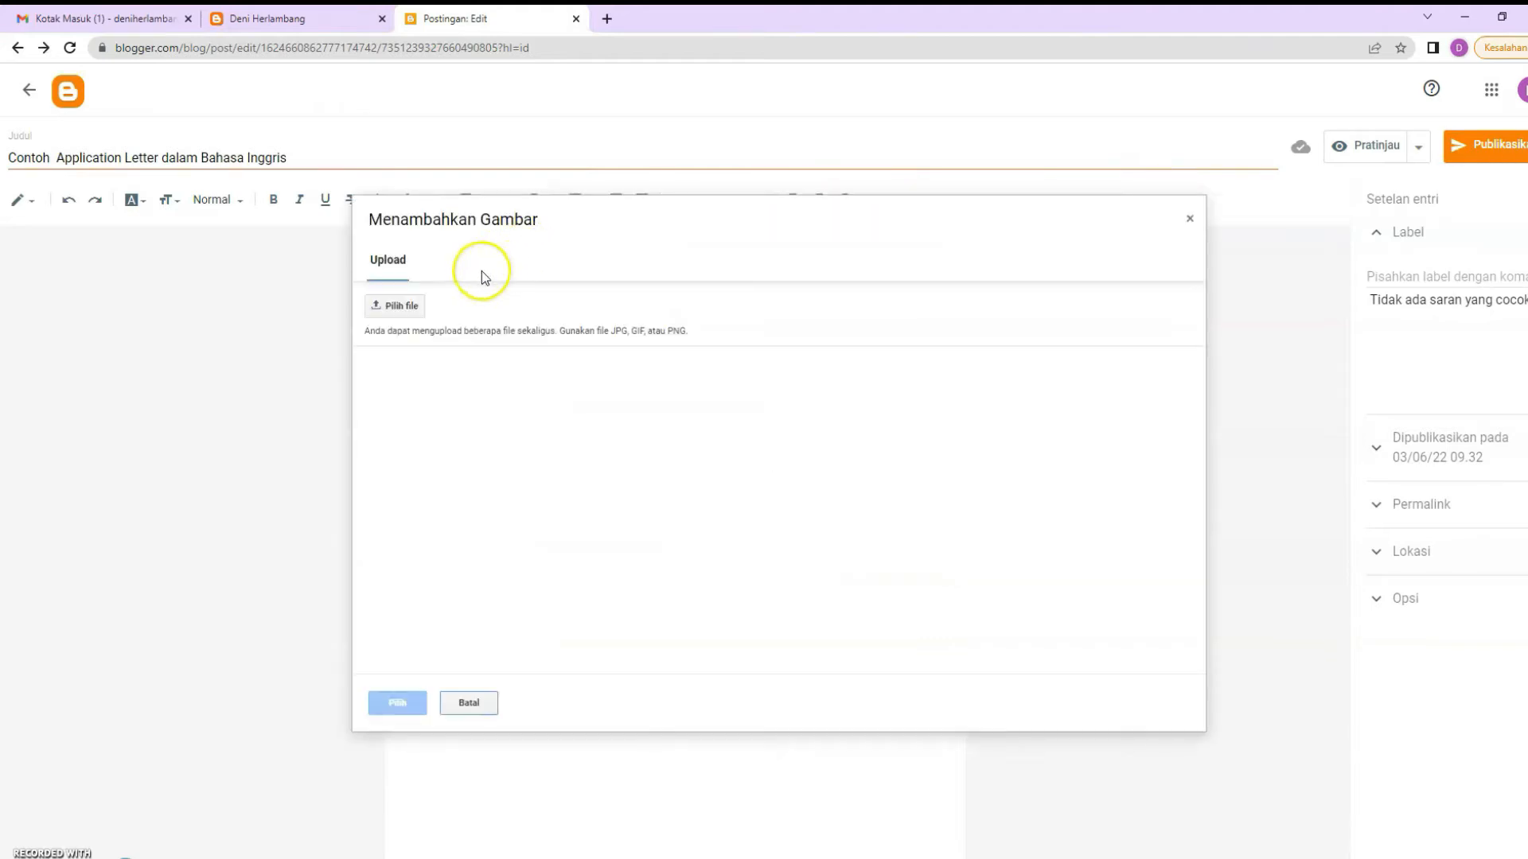
left_click(398, 306)
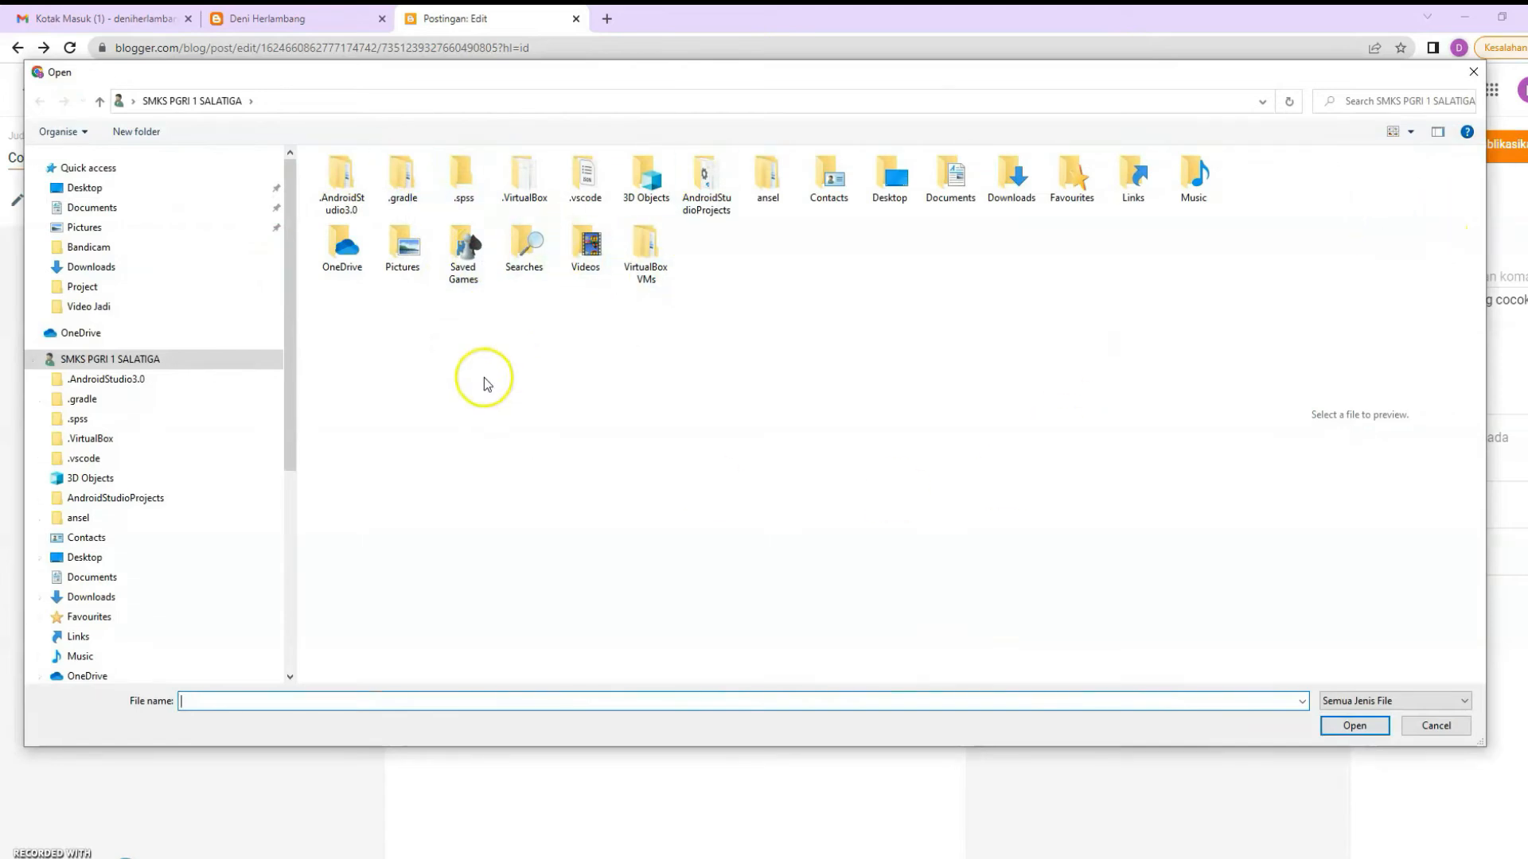
left_click(1429, 726)
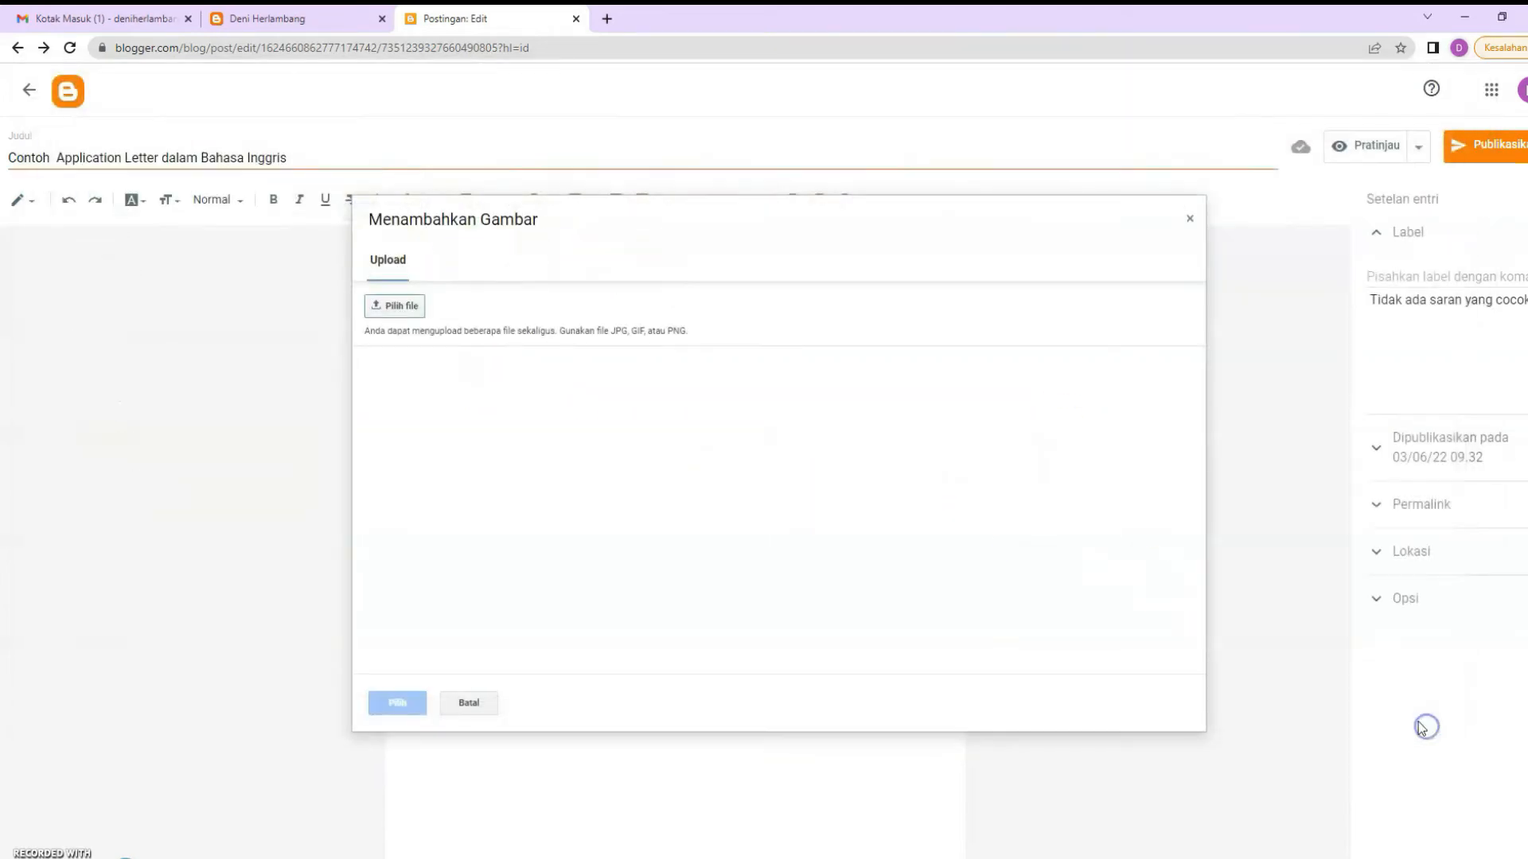
left_click(474, 703)
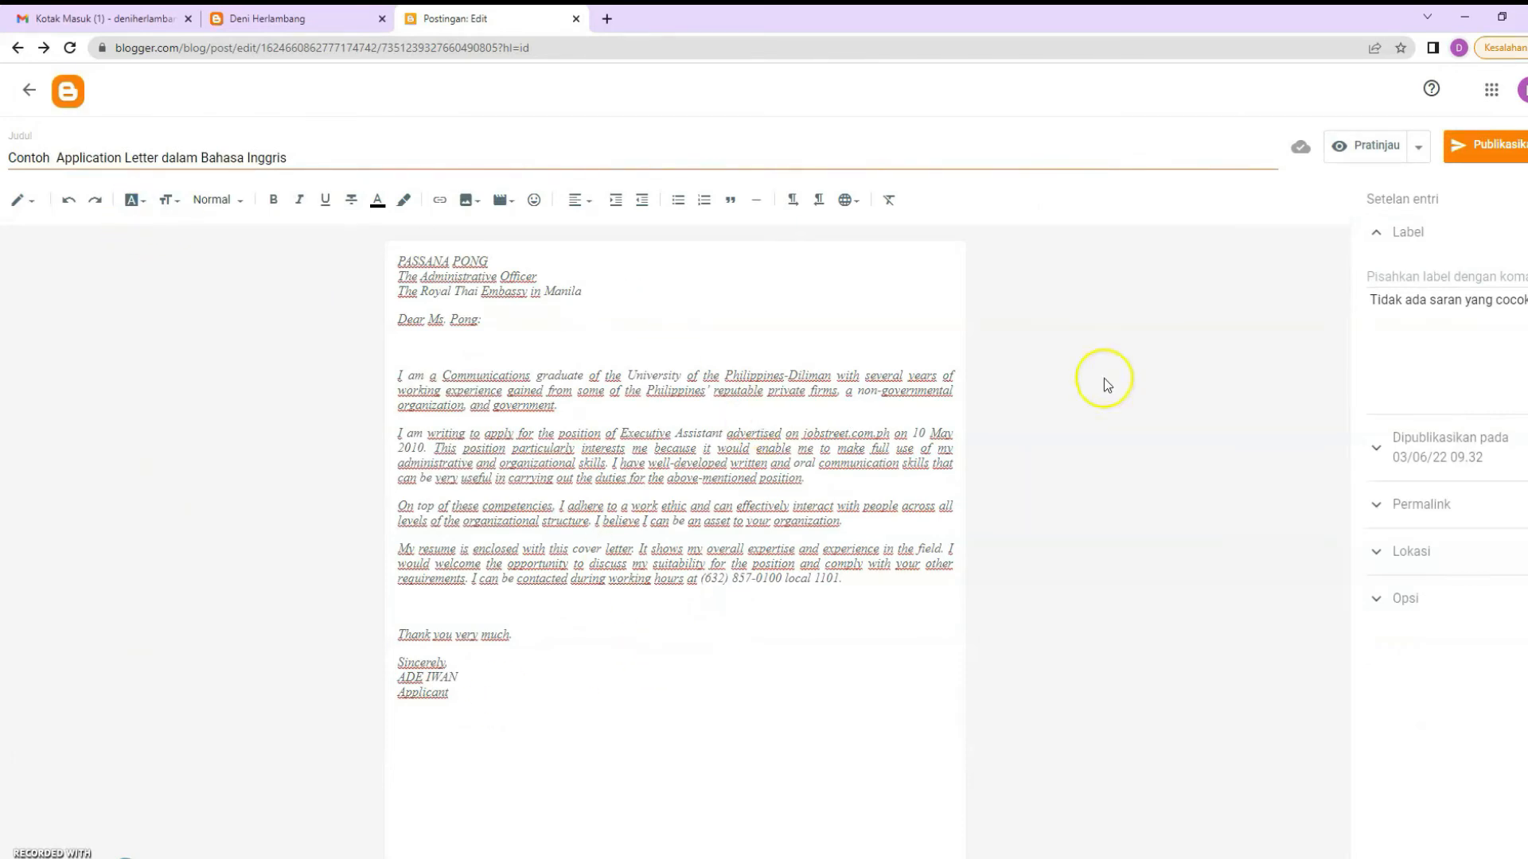
Publish the post "Contoh Application Letter dalam Bahasa Inggris" and open its full text on the reloaded public blog
left_click(1503, 154)
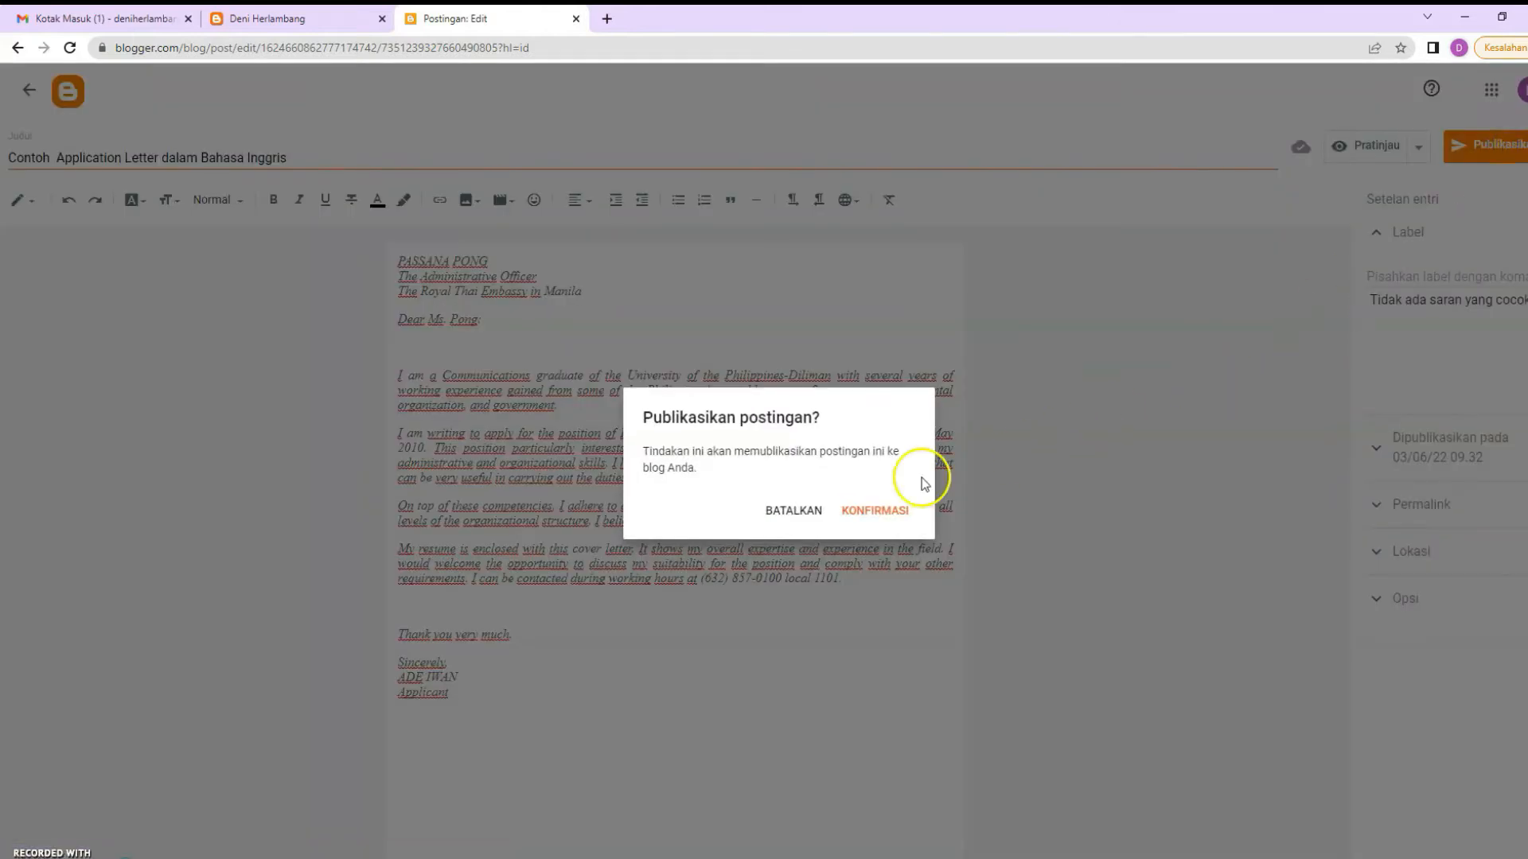
left_click(883, 513)
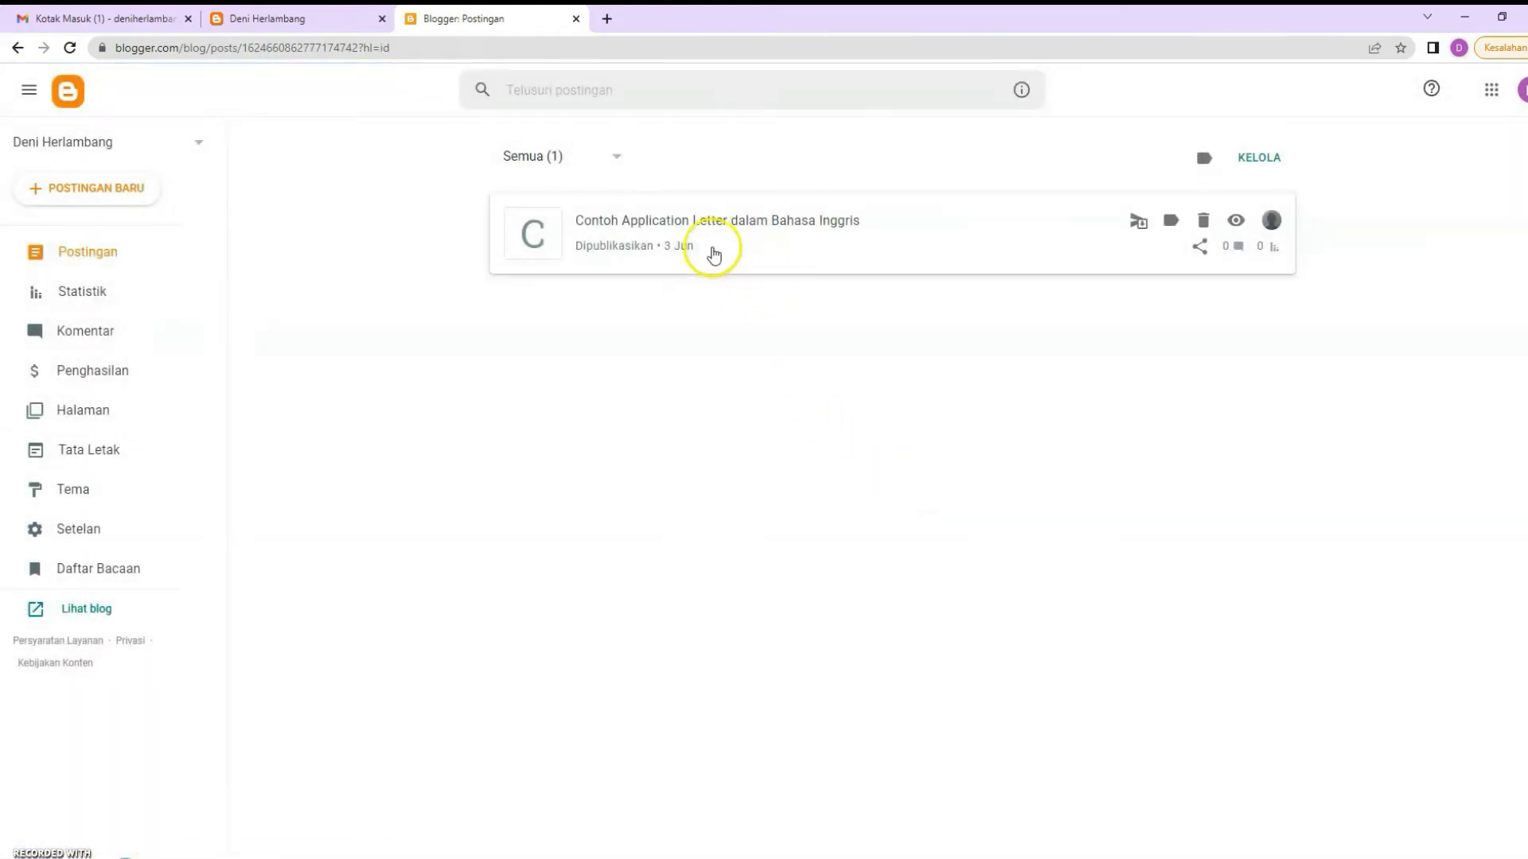
left_click(310, 18)
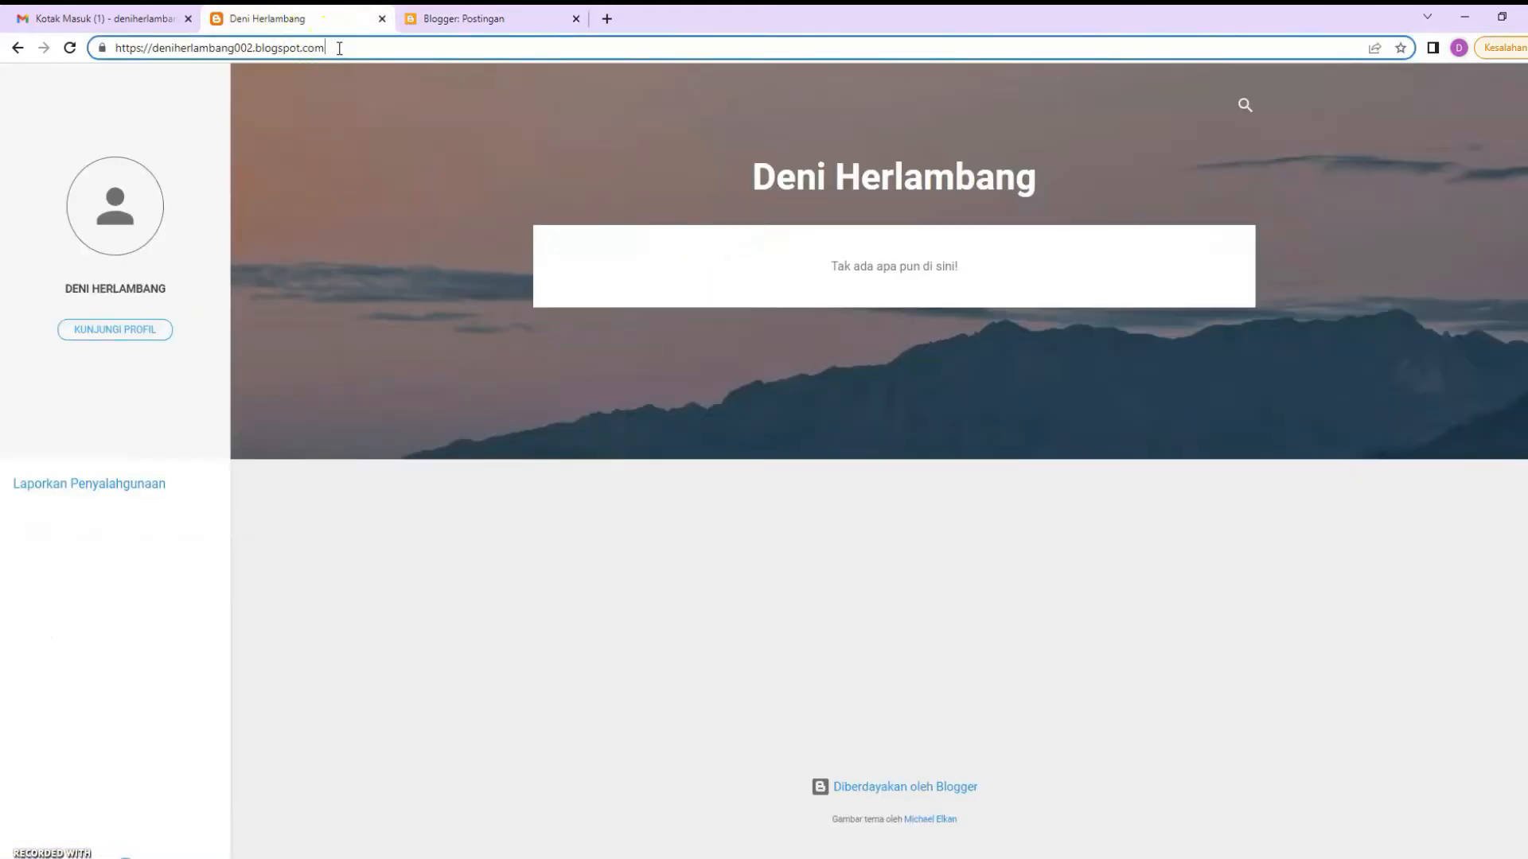
key("Return")
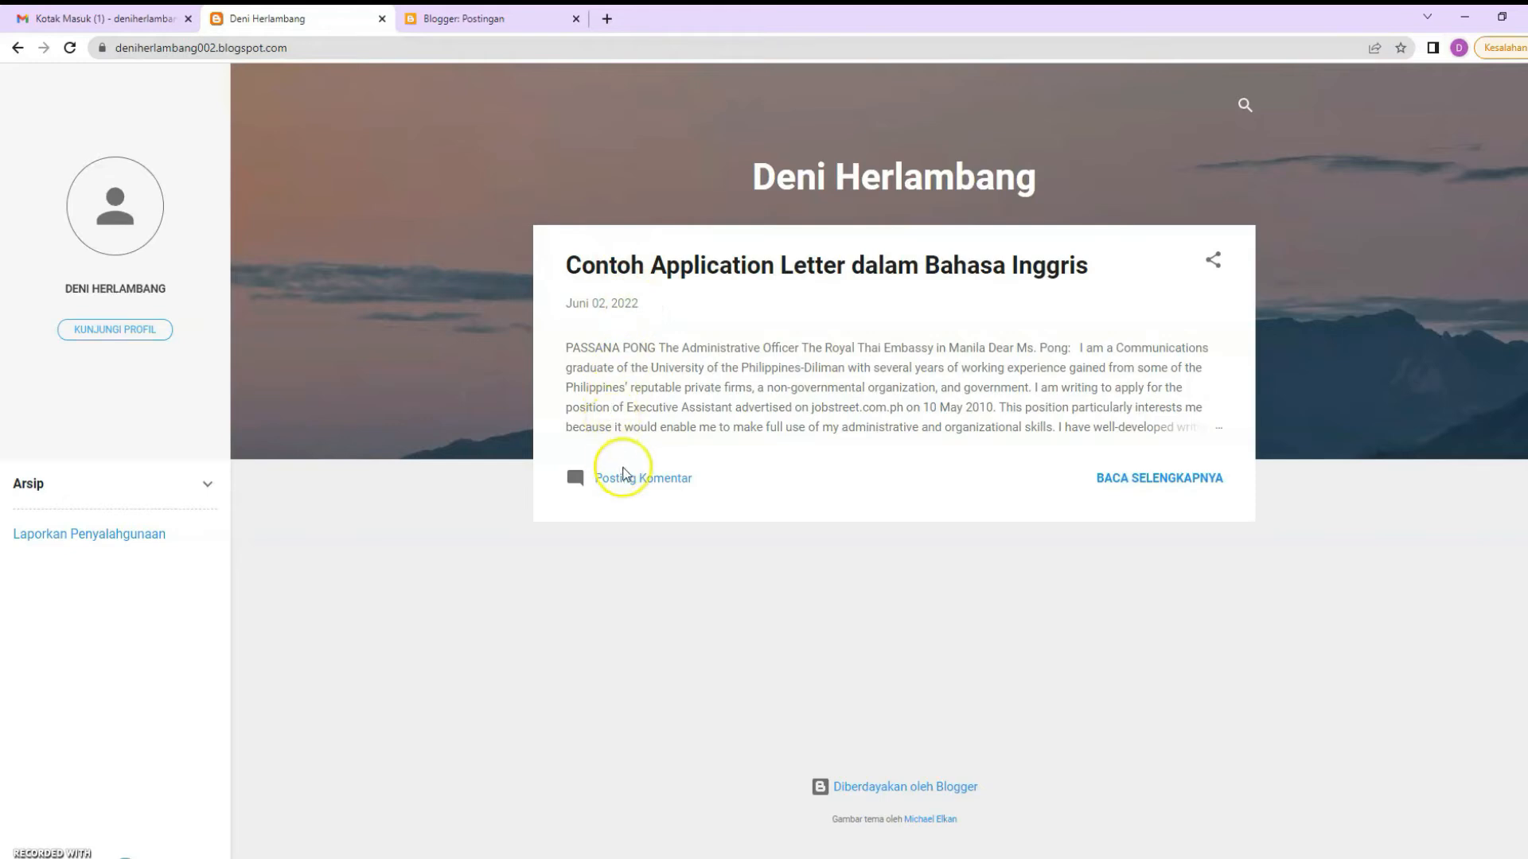
left_click(1151, 478)
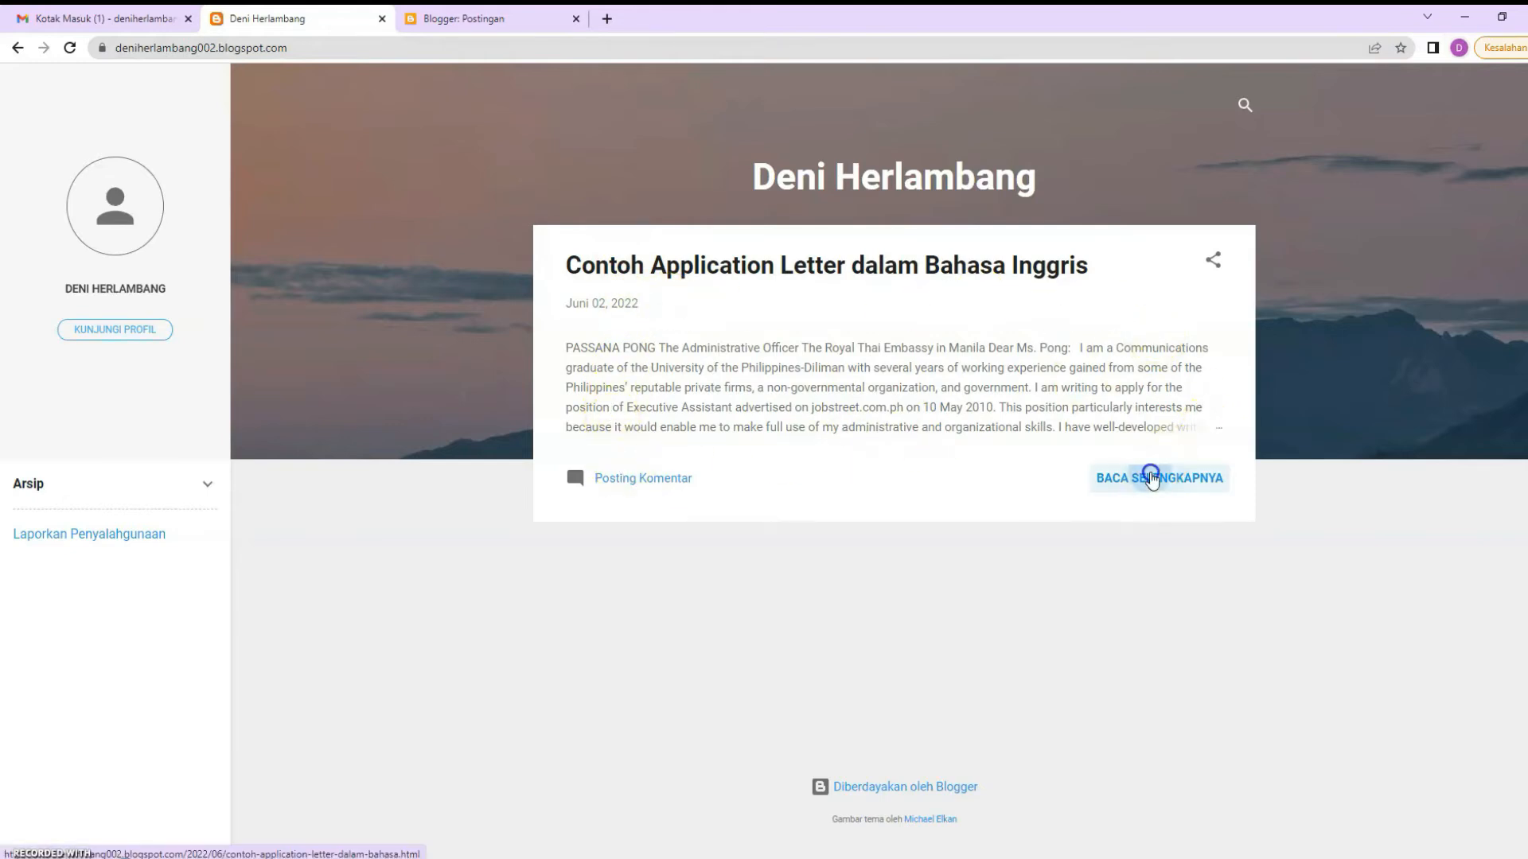
scroll(689, 337, "down", 1)
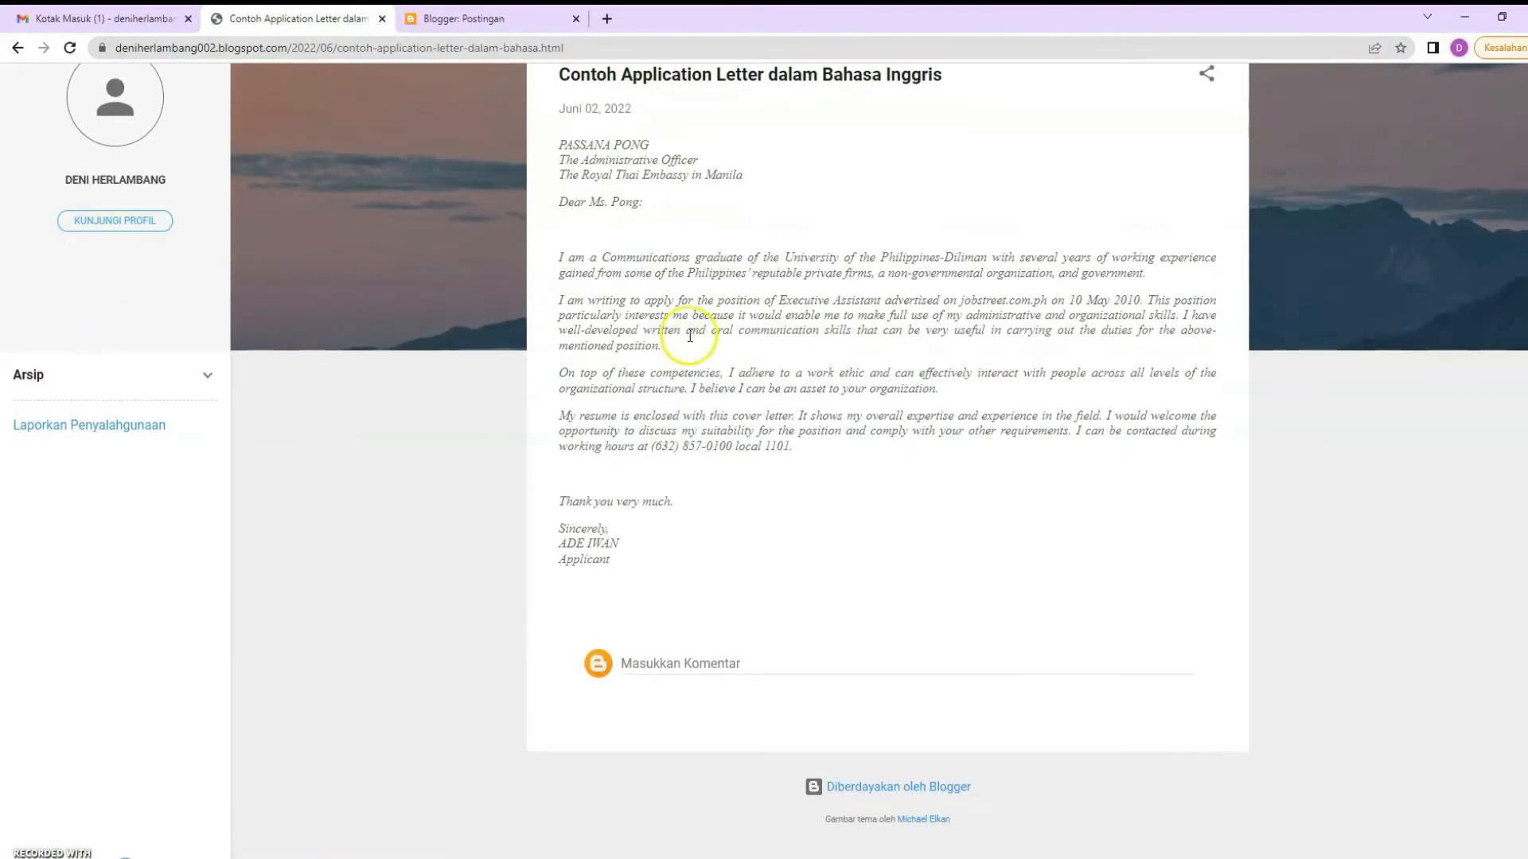
scroll(686, 383, "up", 1)
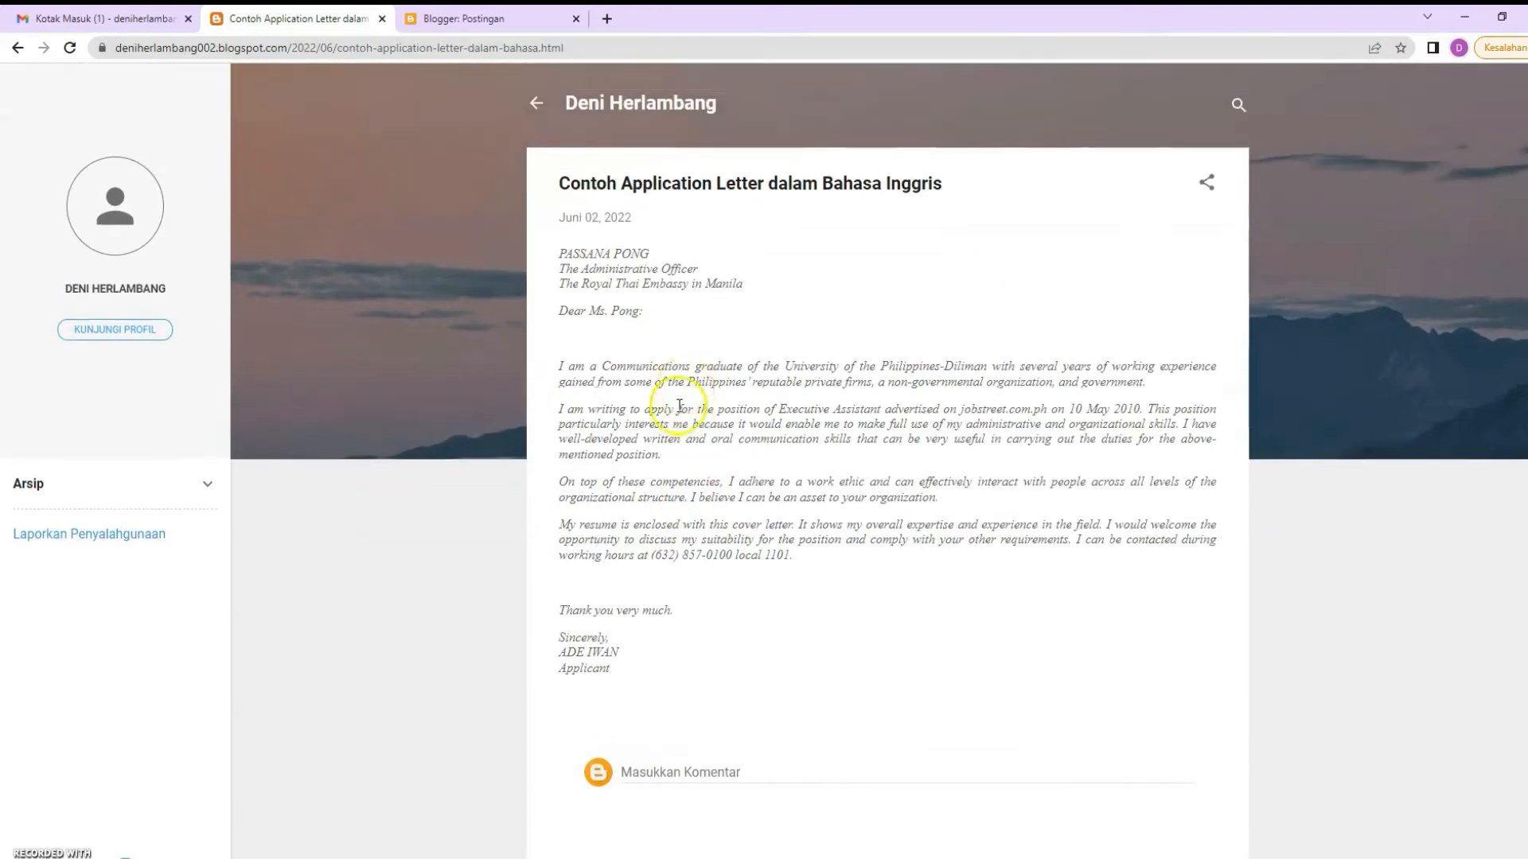
Open the blog's statistics (Statistik) and examine the view counts for all time, today, yesterday, this month and last month
left_click(485, 18)
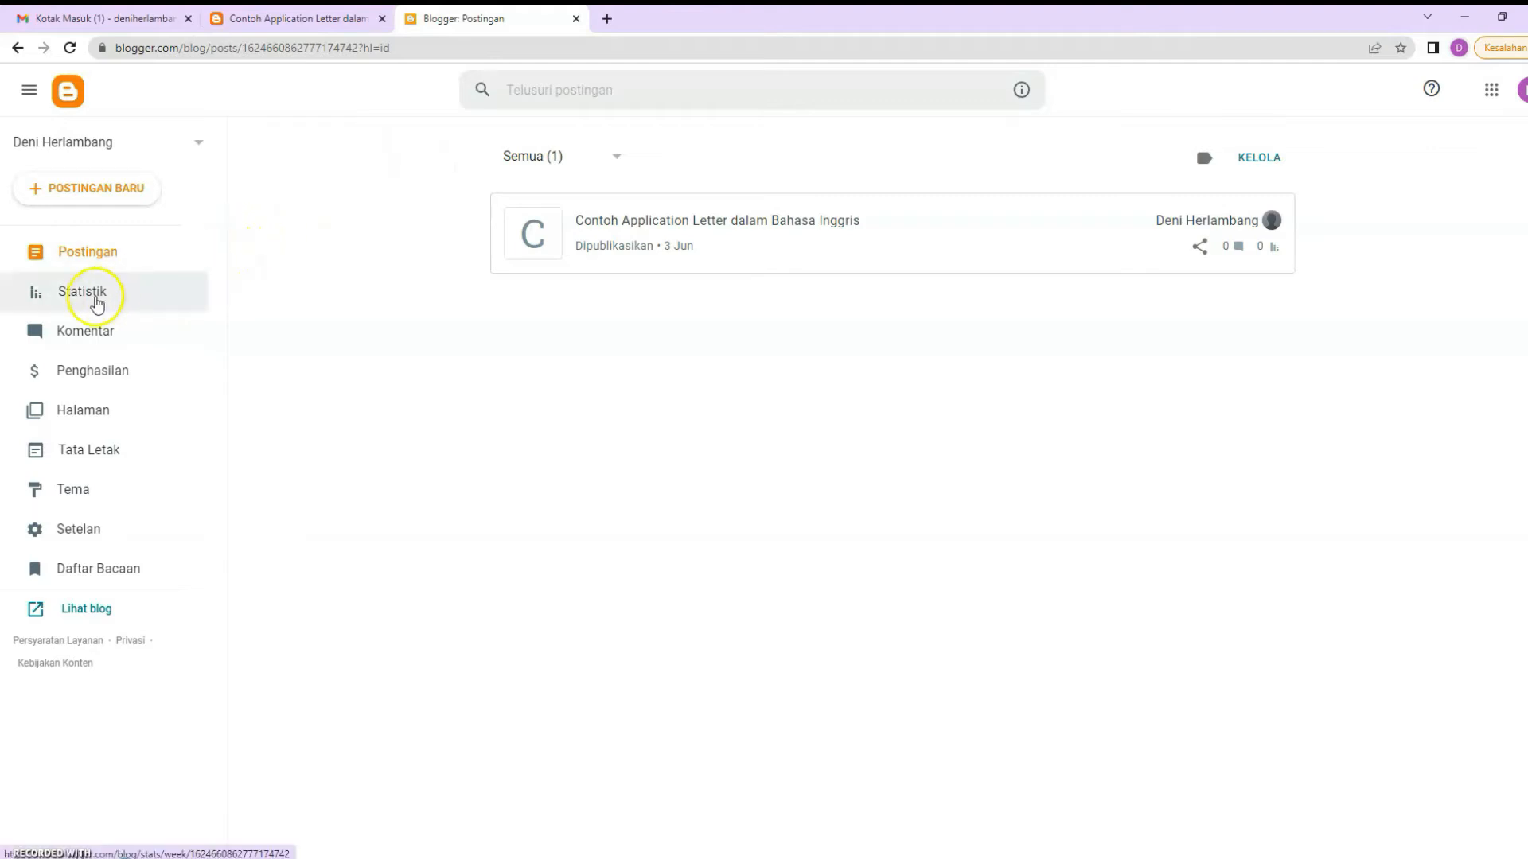
left_click(95, 296)
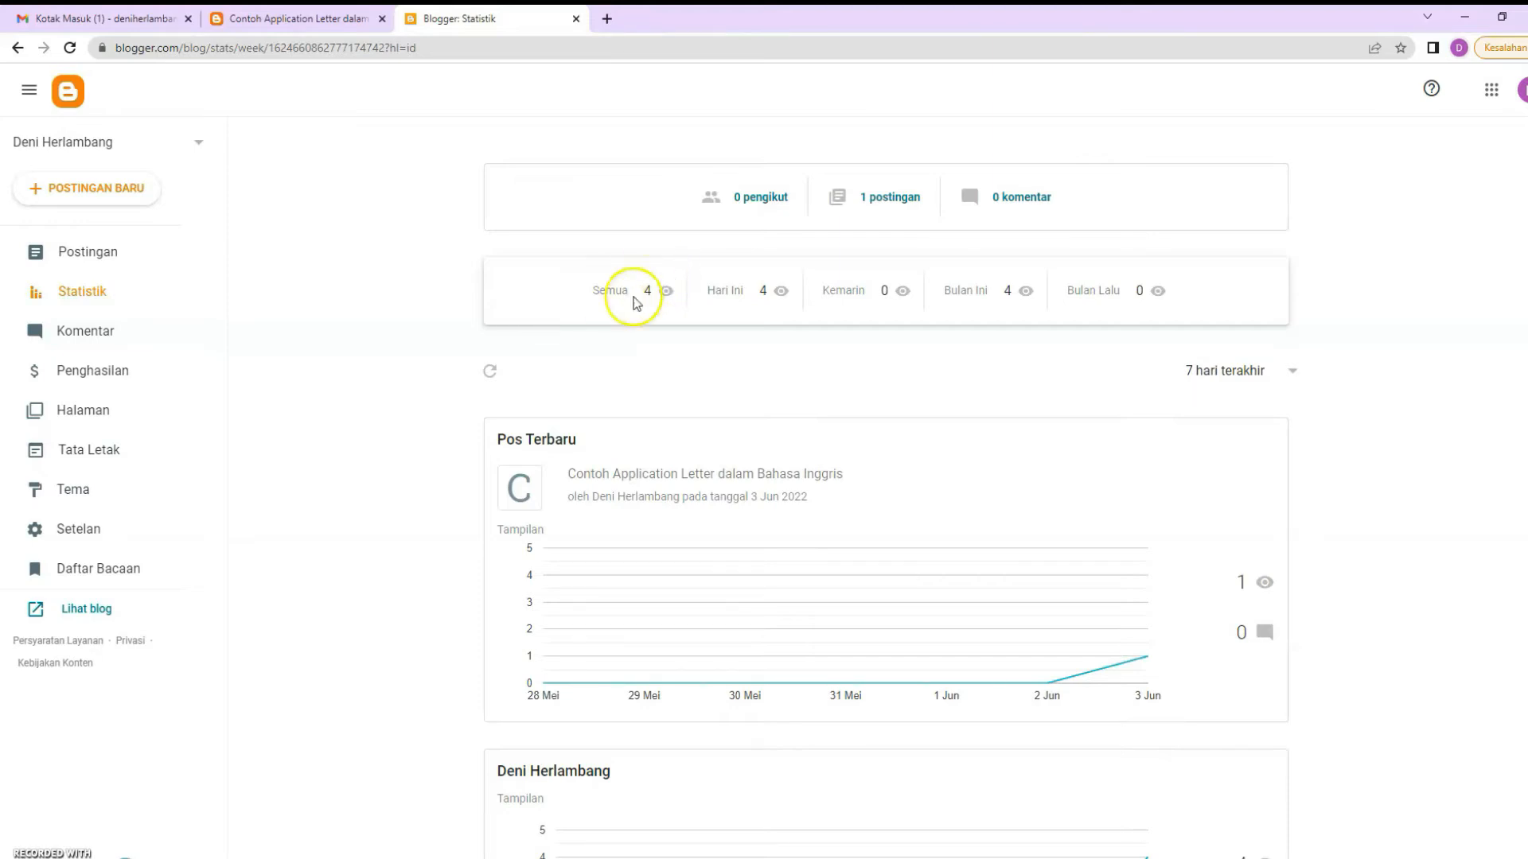
left_click_drag(594, 288, 671, 293)
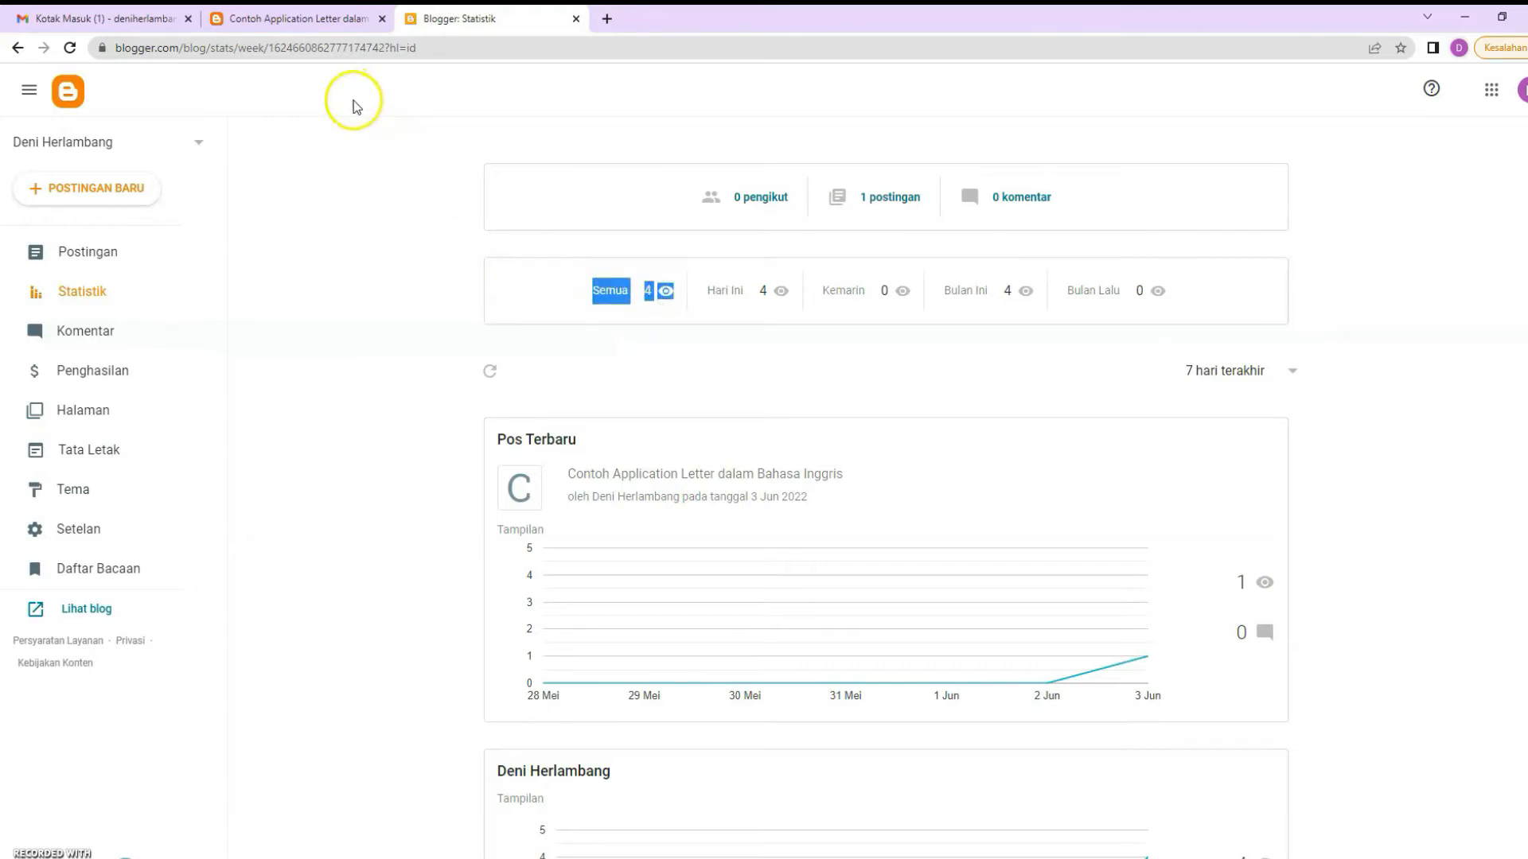
left_click(704, 334)
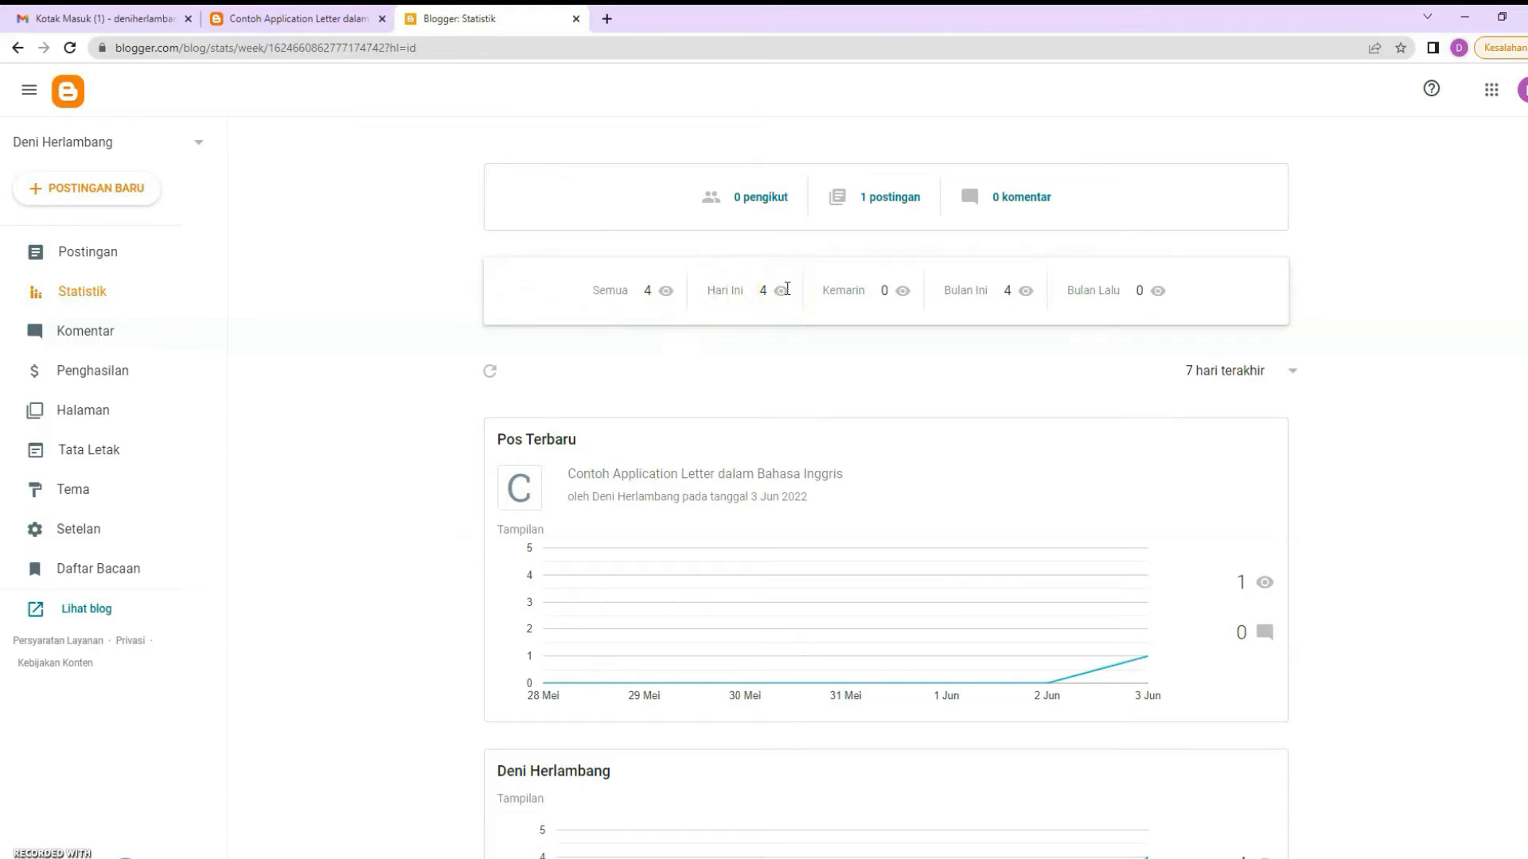
left_click_drag(800, 293, 1185, 293)
left_click(1093, 349)
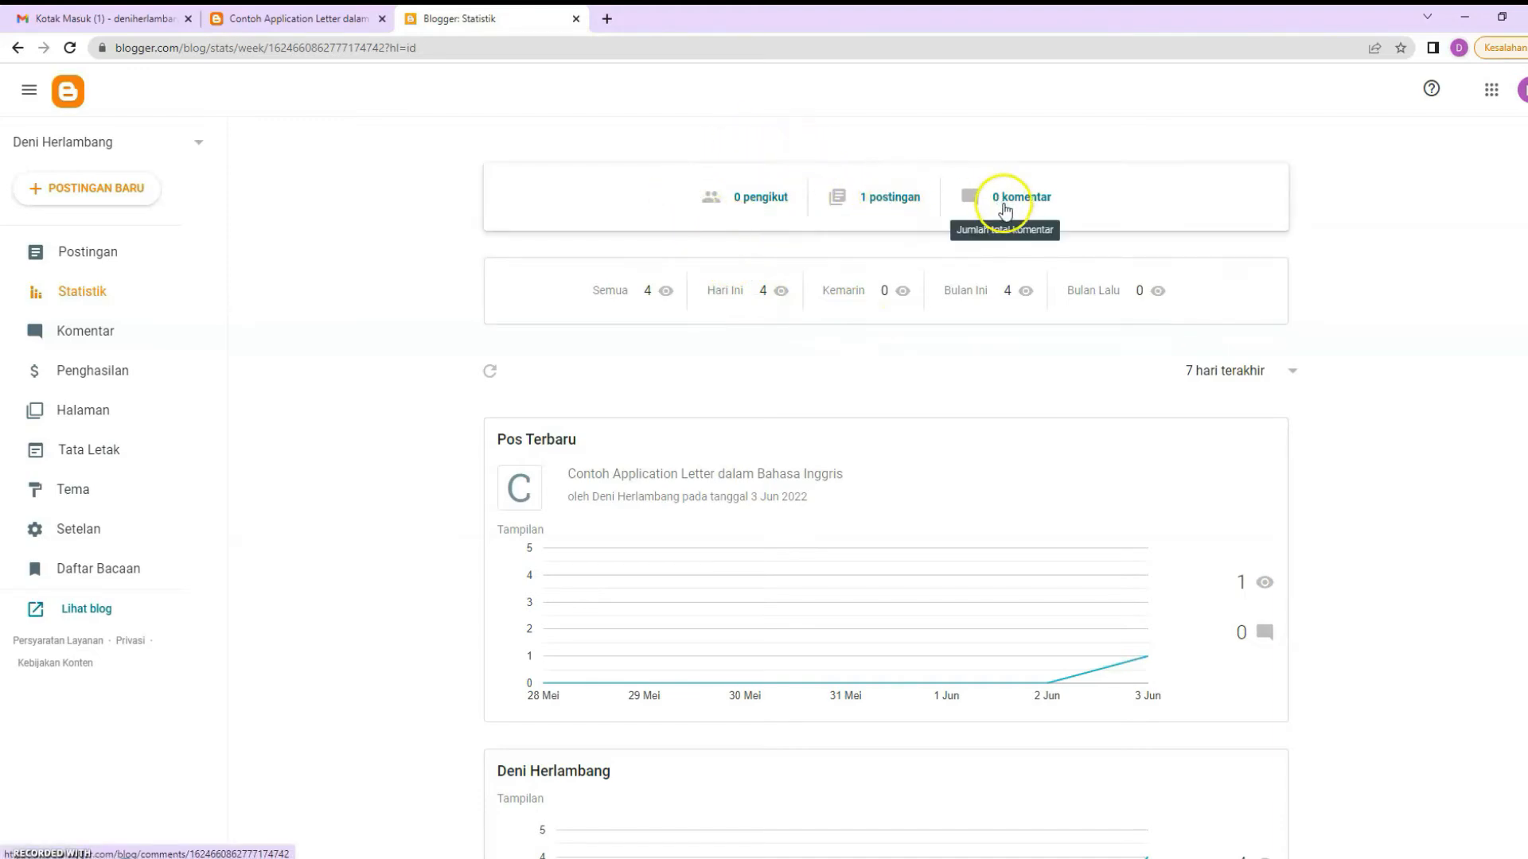
Open the comment form below the published post on the public blog
left_click(298, 19)
scroll(748, 458, "down", 2)
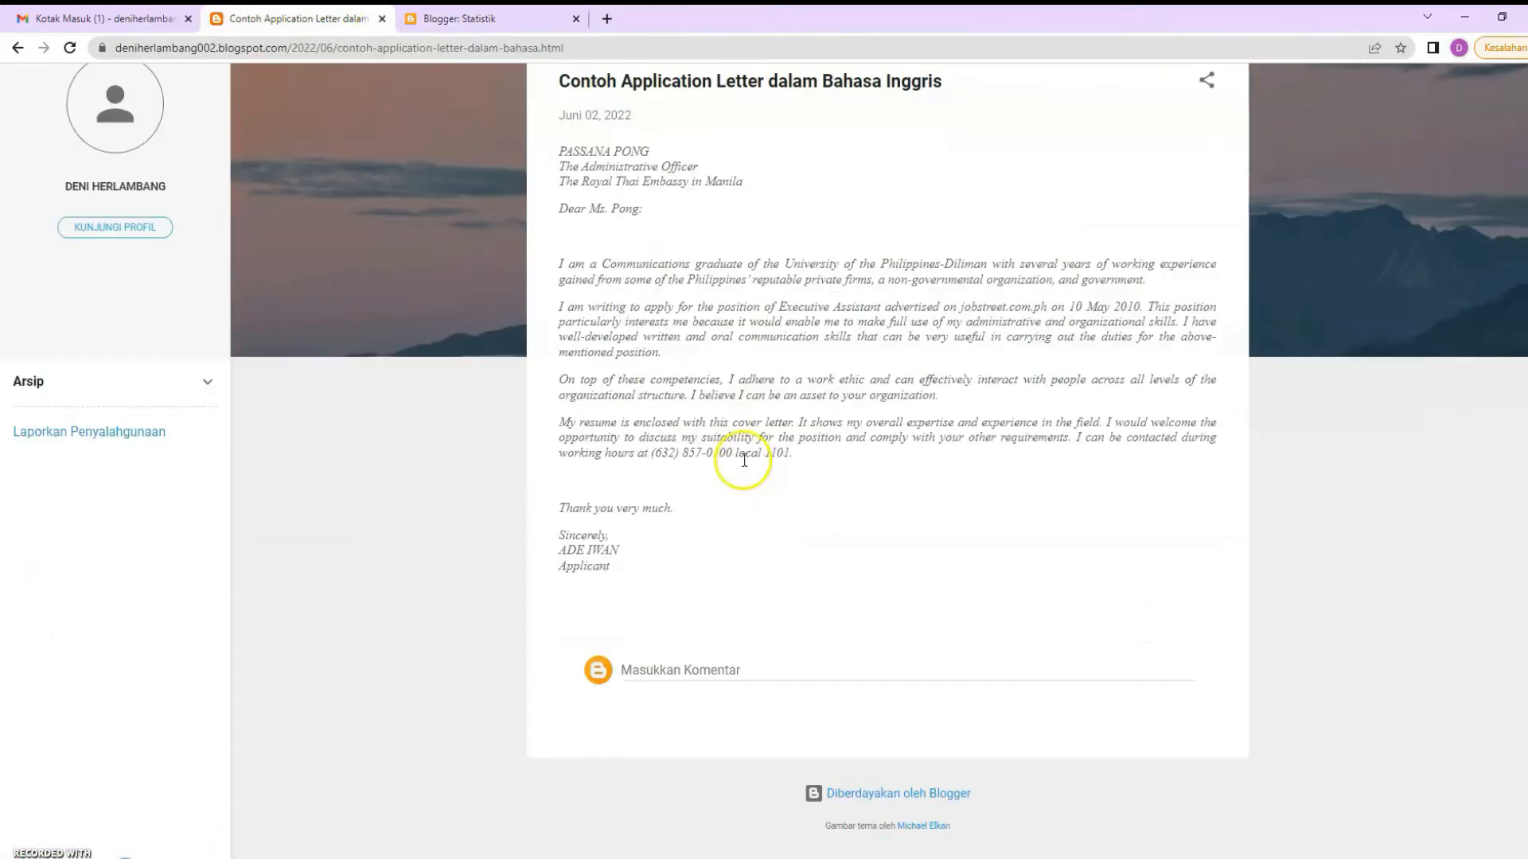
left_click(702, 663)
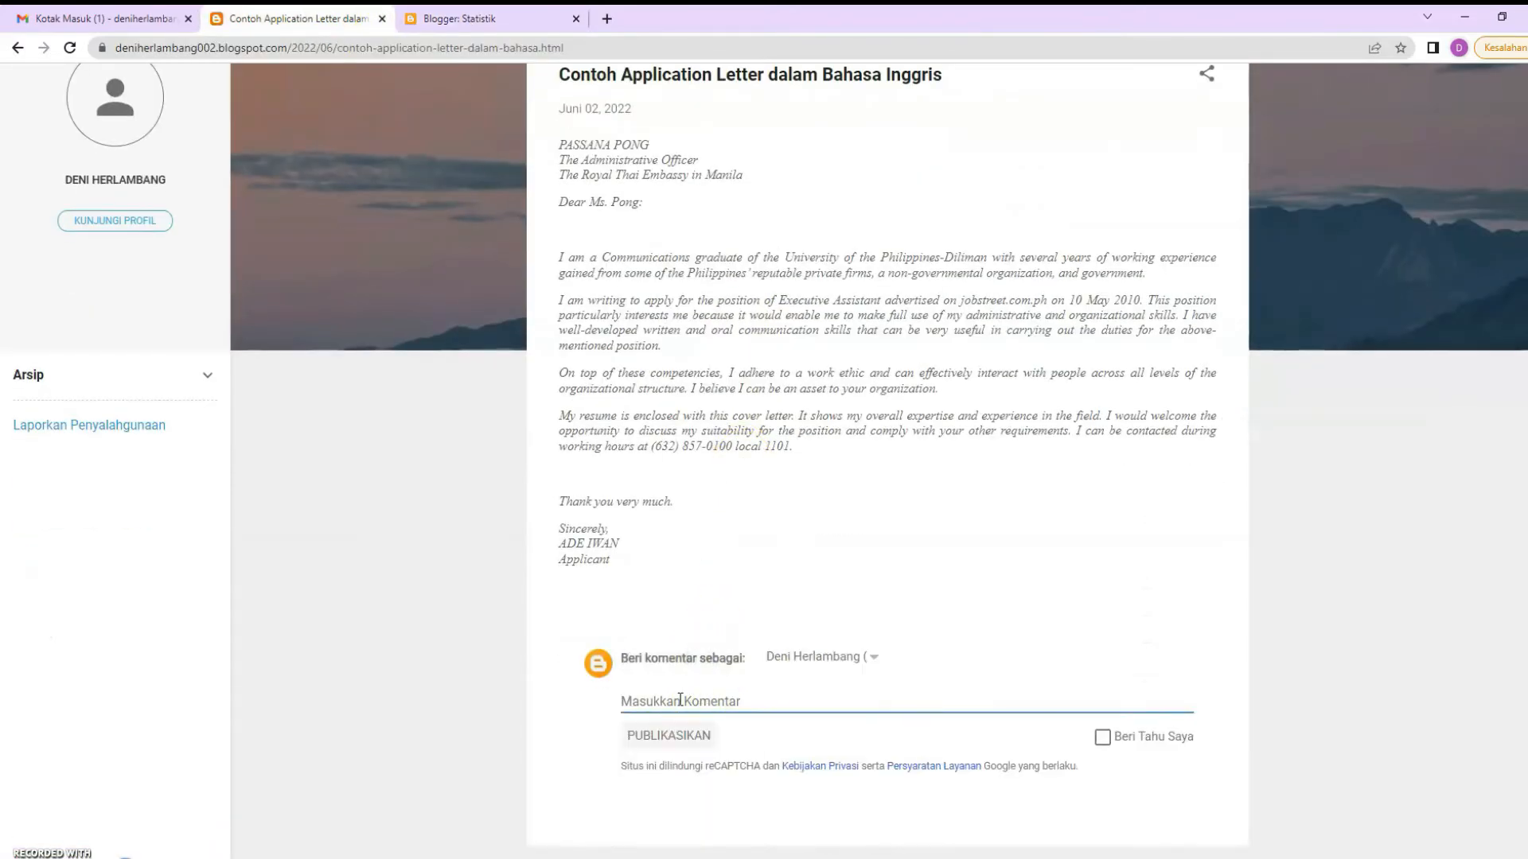
Review the blog statistics for the latest post, the whole blog, individual posts and pages
left_click(462, 18)
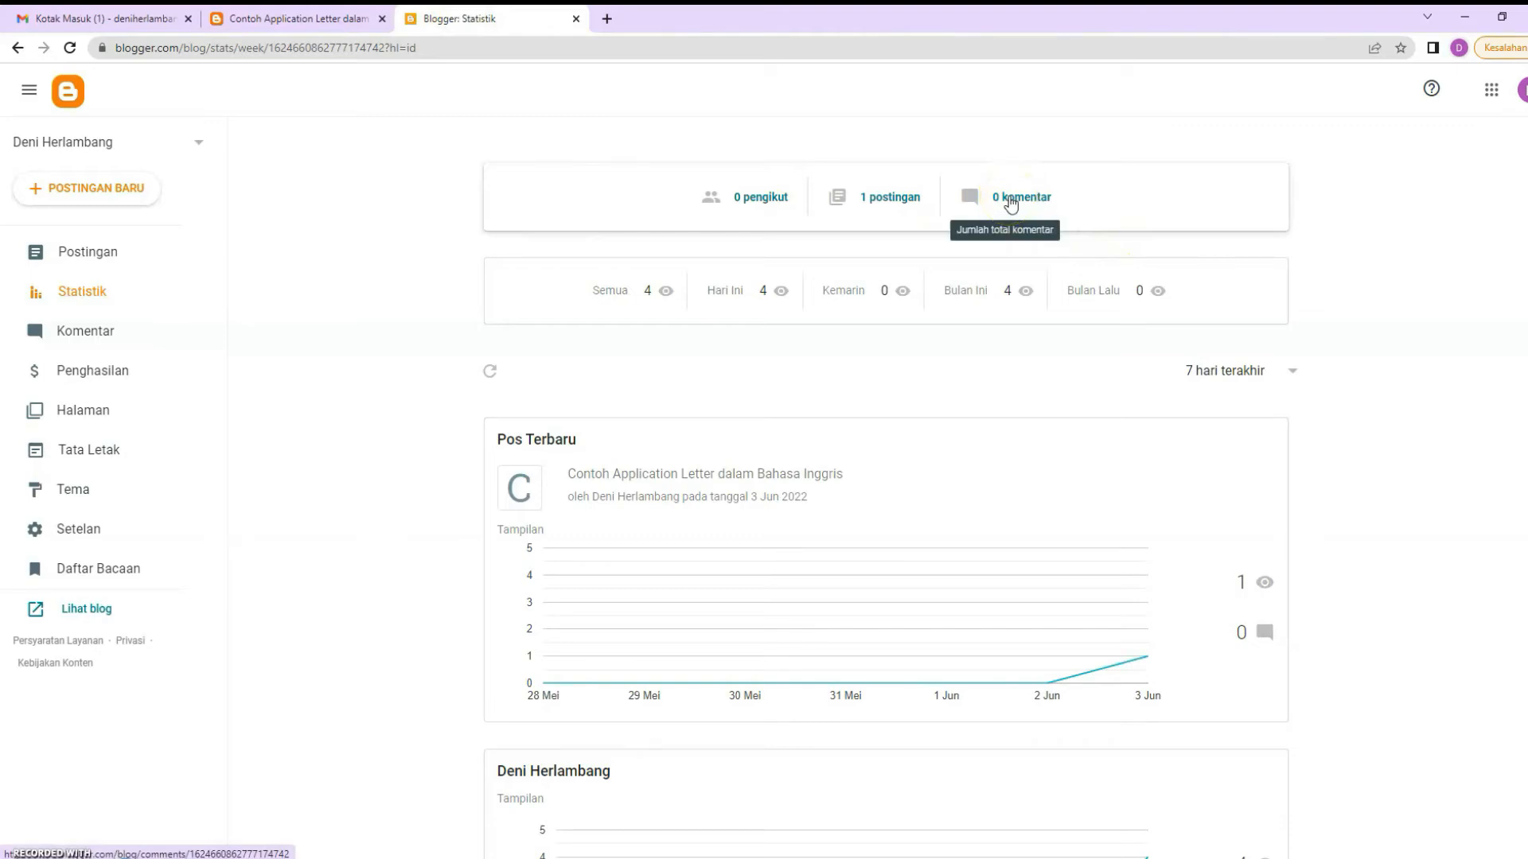
scroll(896, 512, "down", 2)
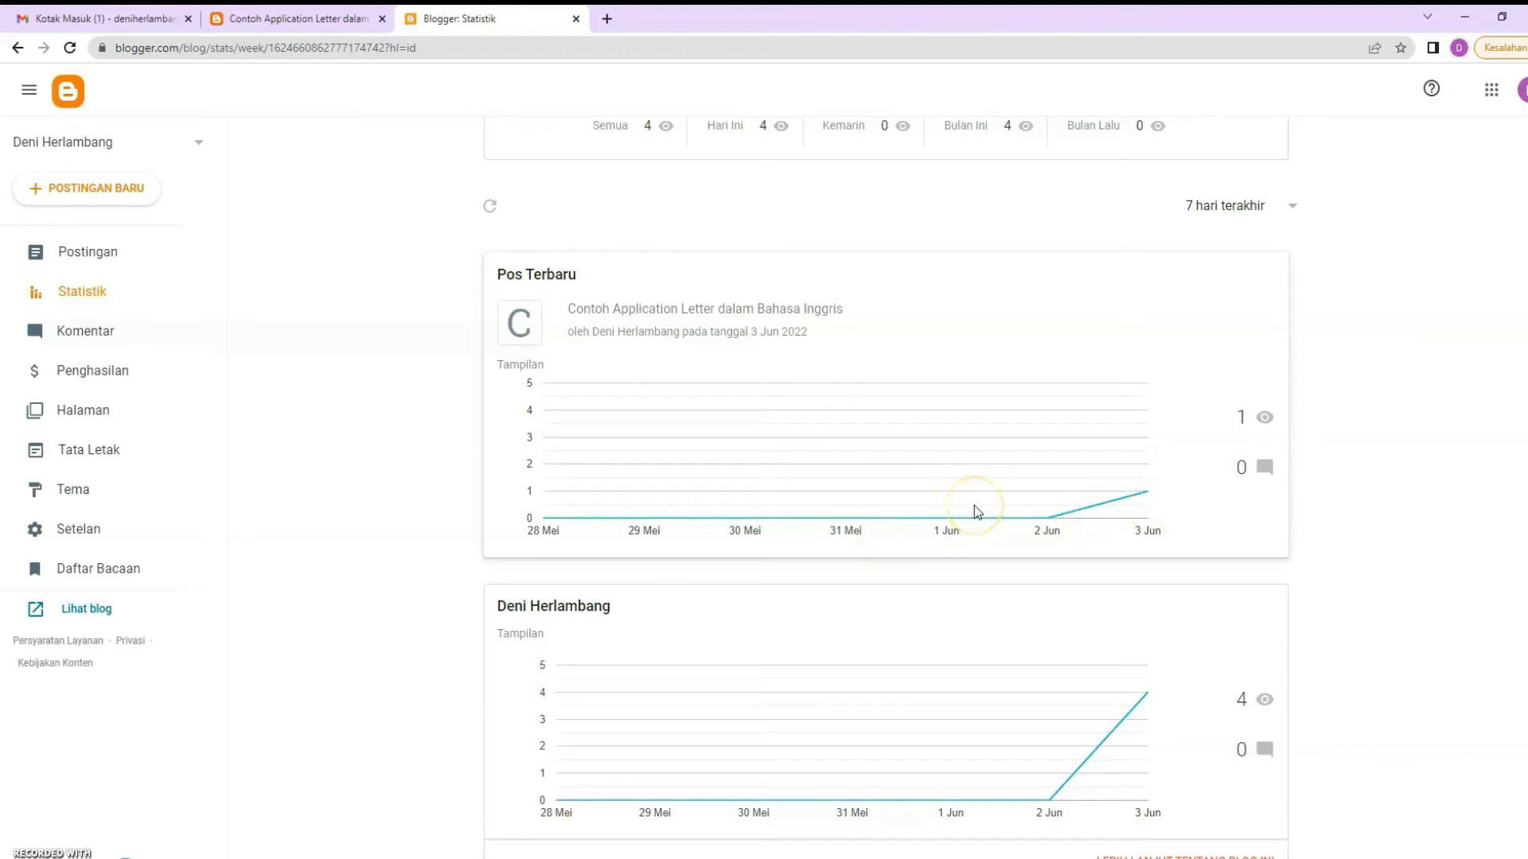
scroll(748, 457, "down", 5)
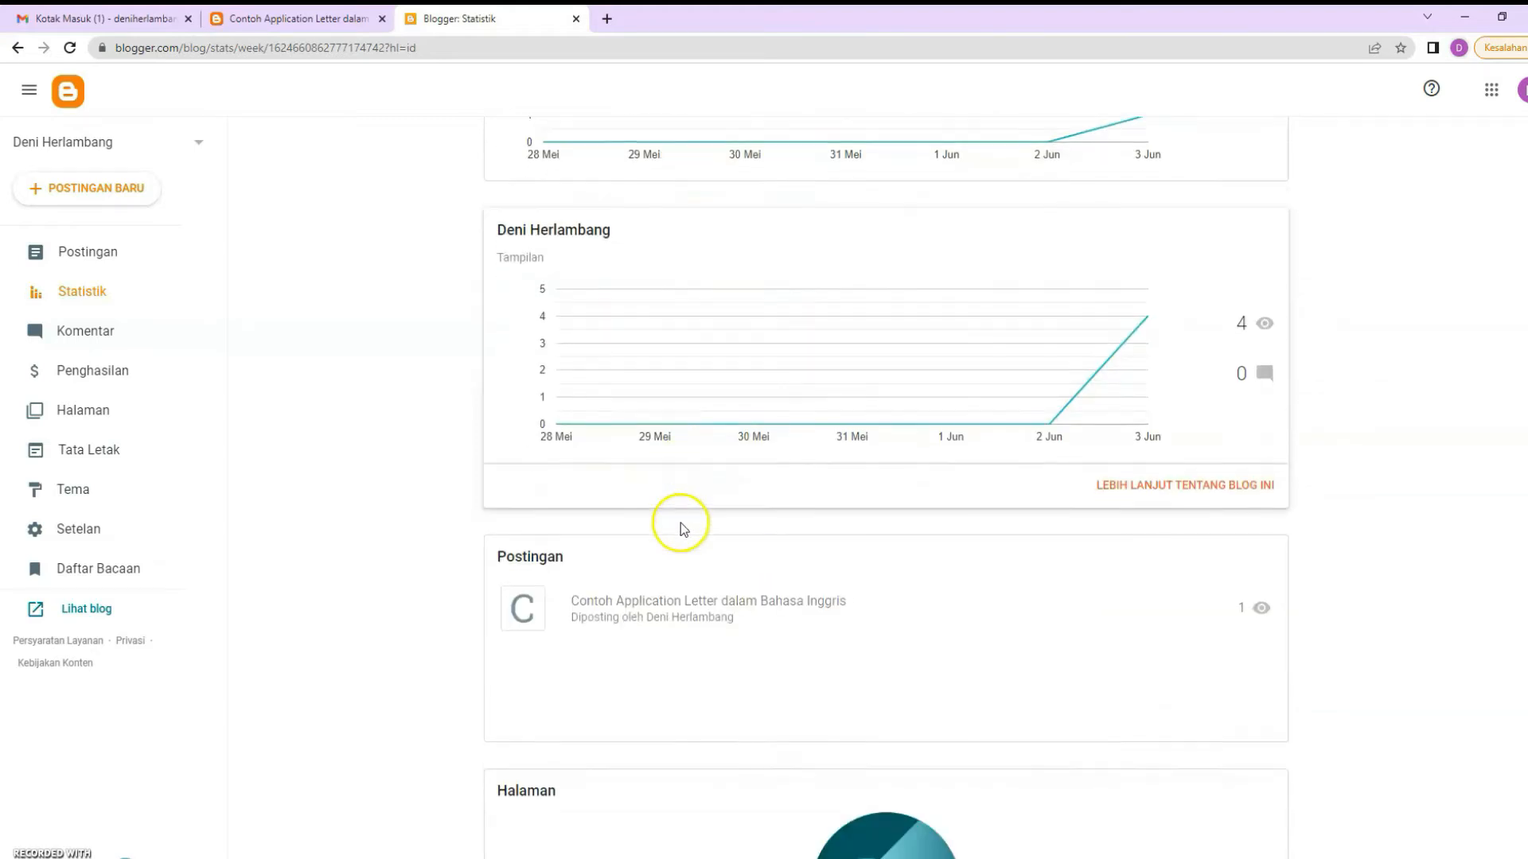
scroll(680, 522, "down", 3)
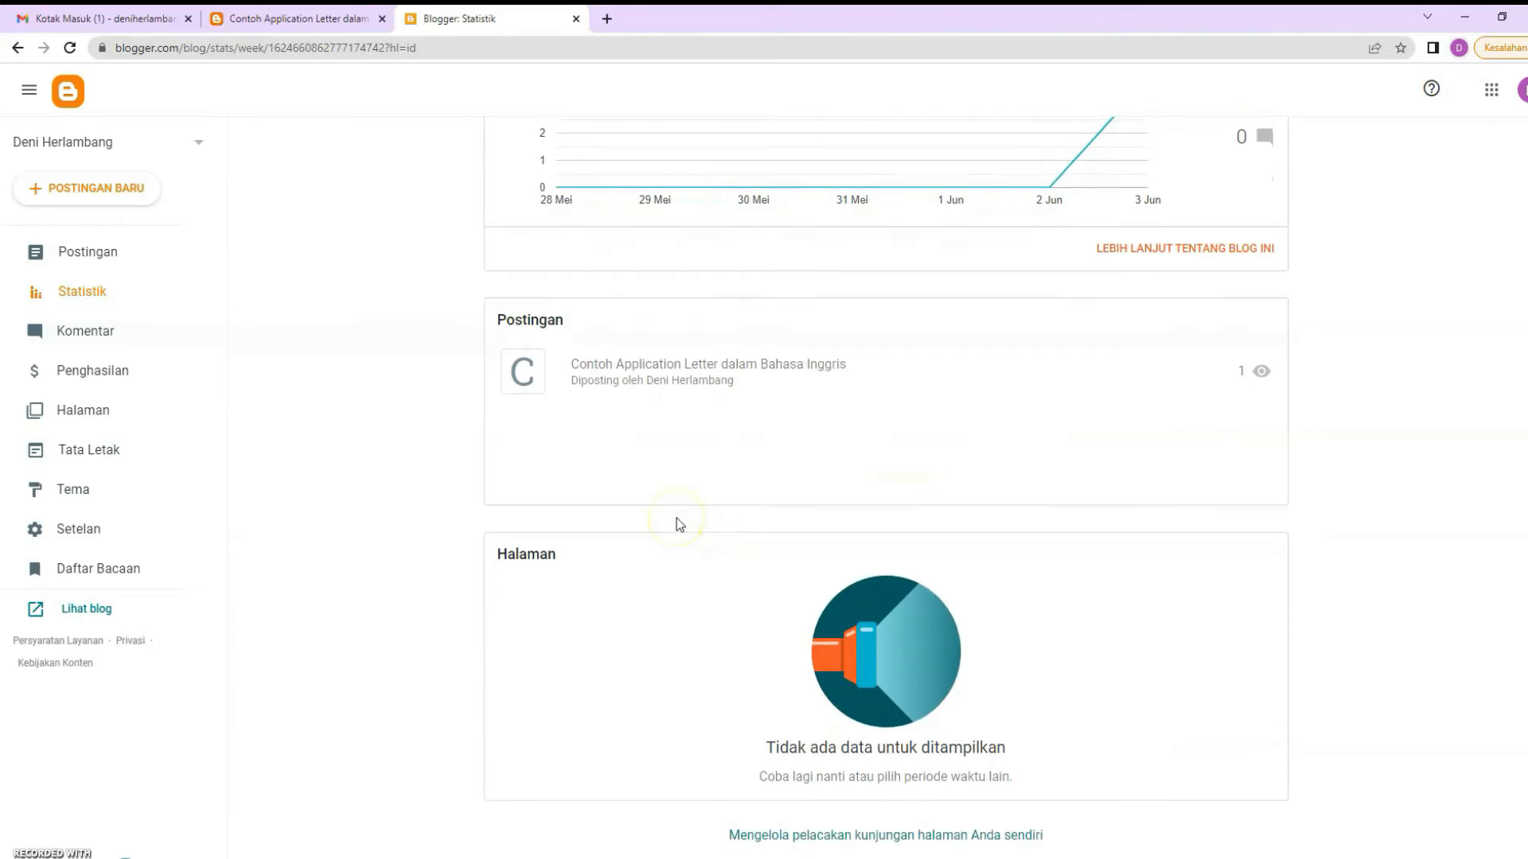
scroll(678, 523, "up", 8)
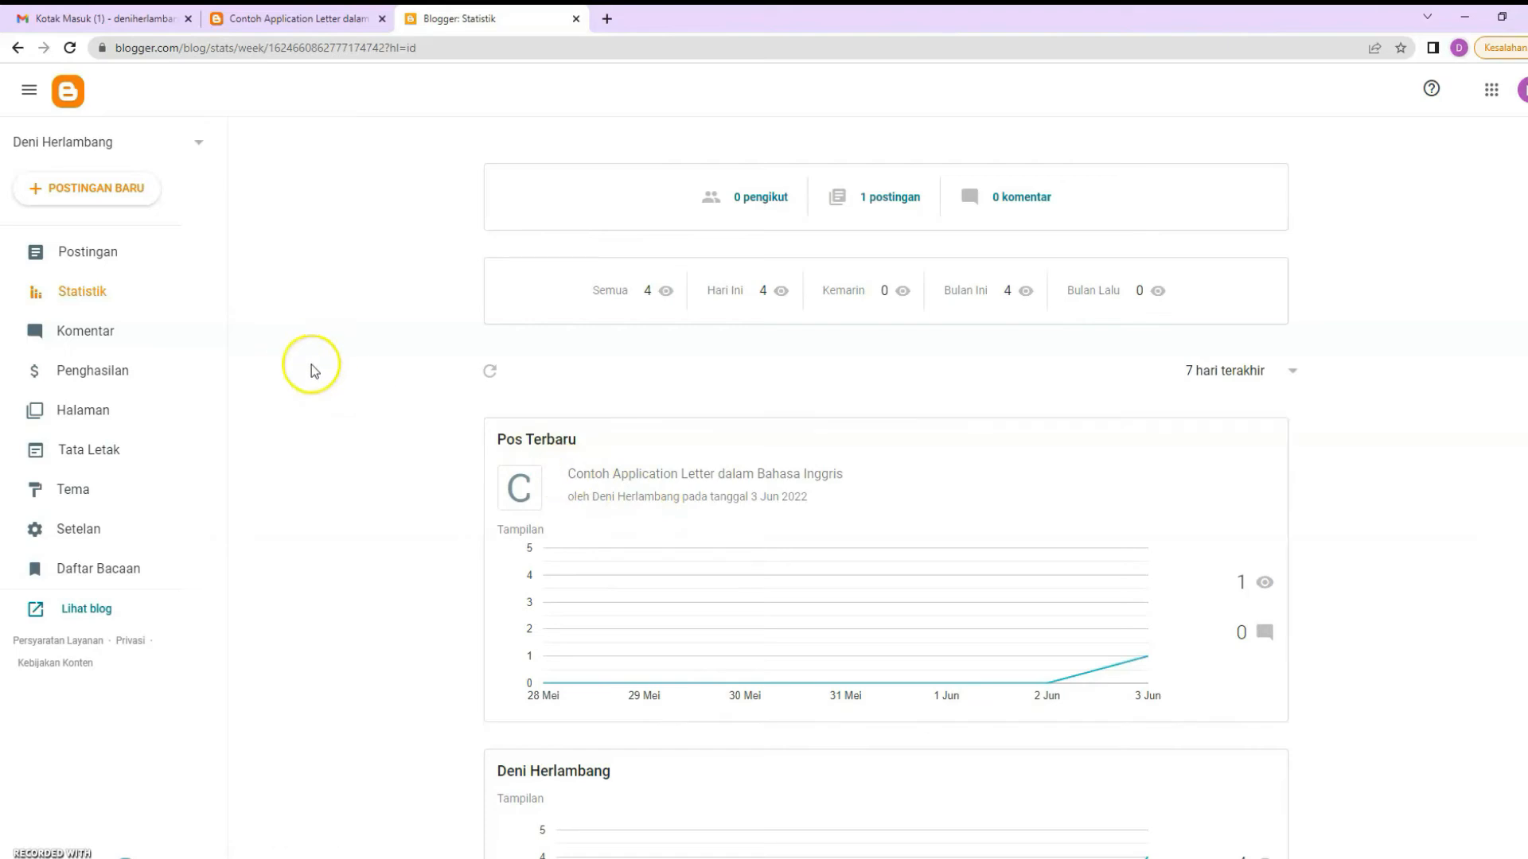
View the blog's comment list (Komentar) and the comment form on the published post
left_click(96, 336)
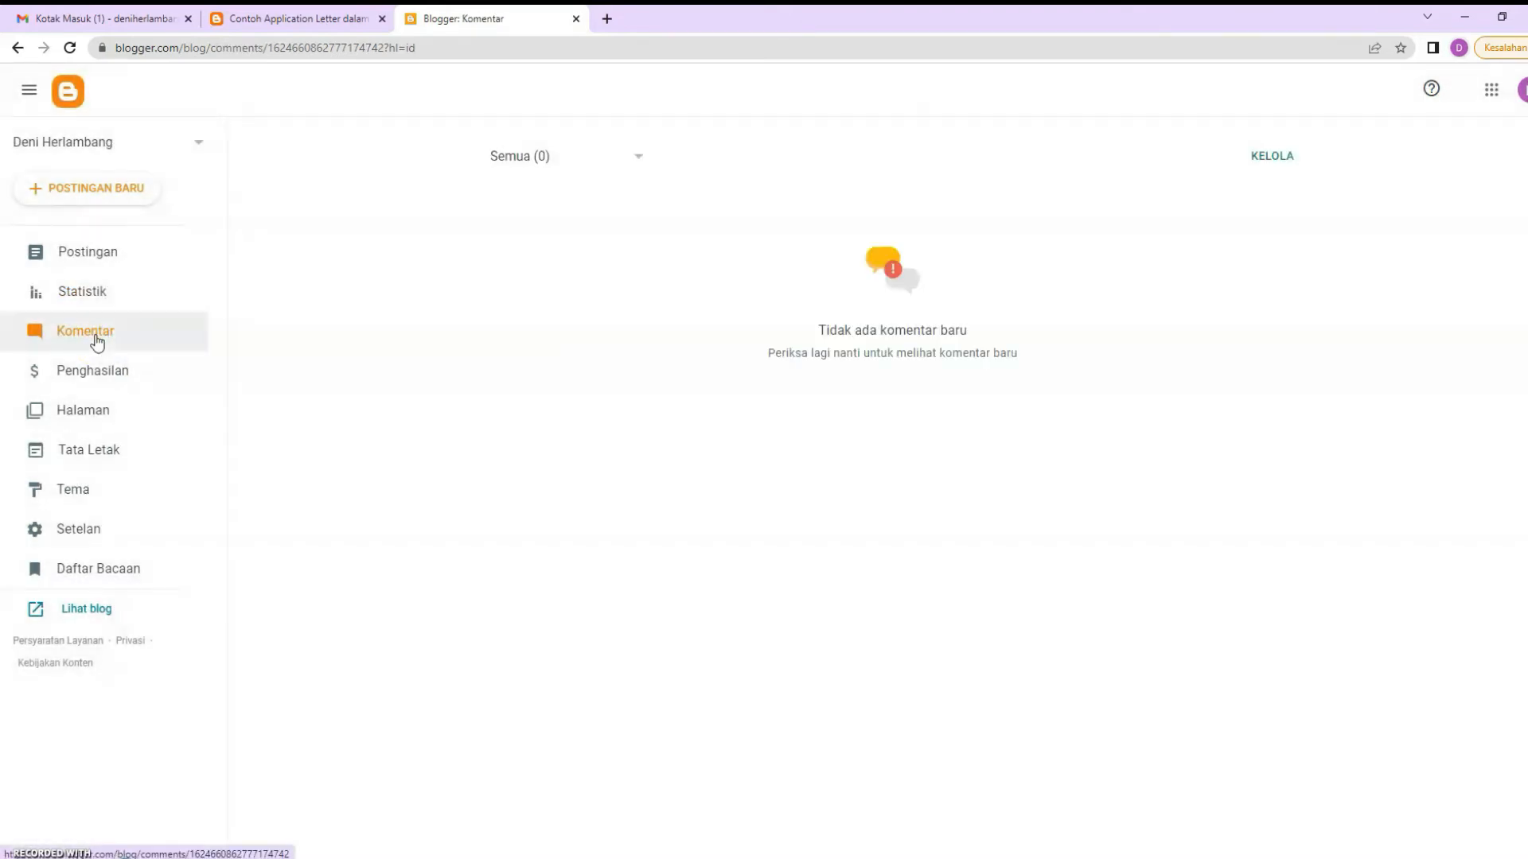
left_click(314, 19)
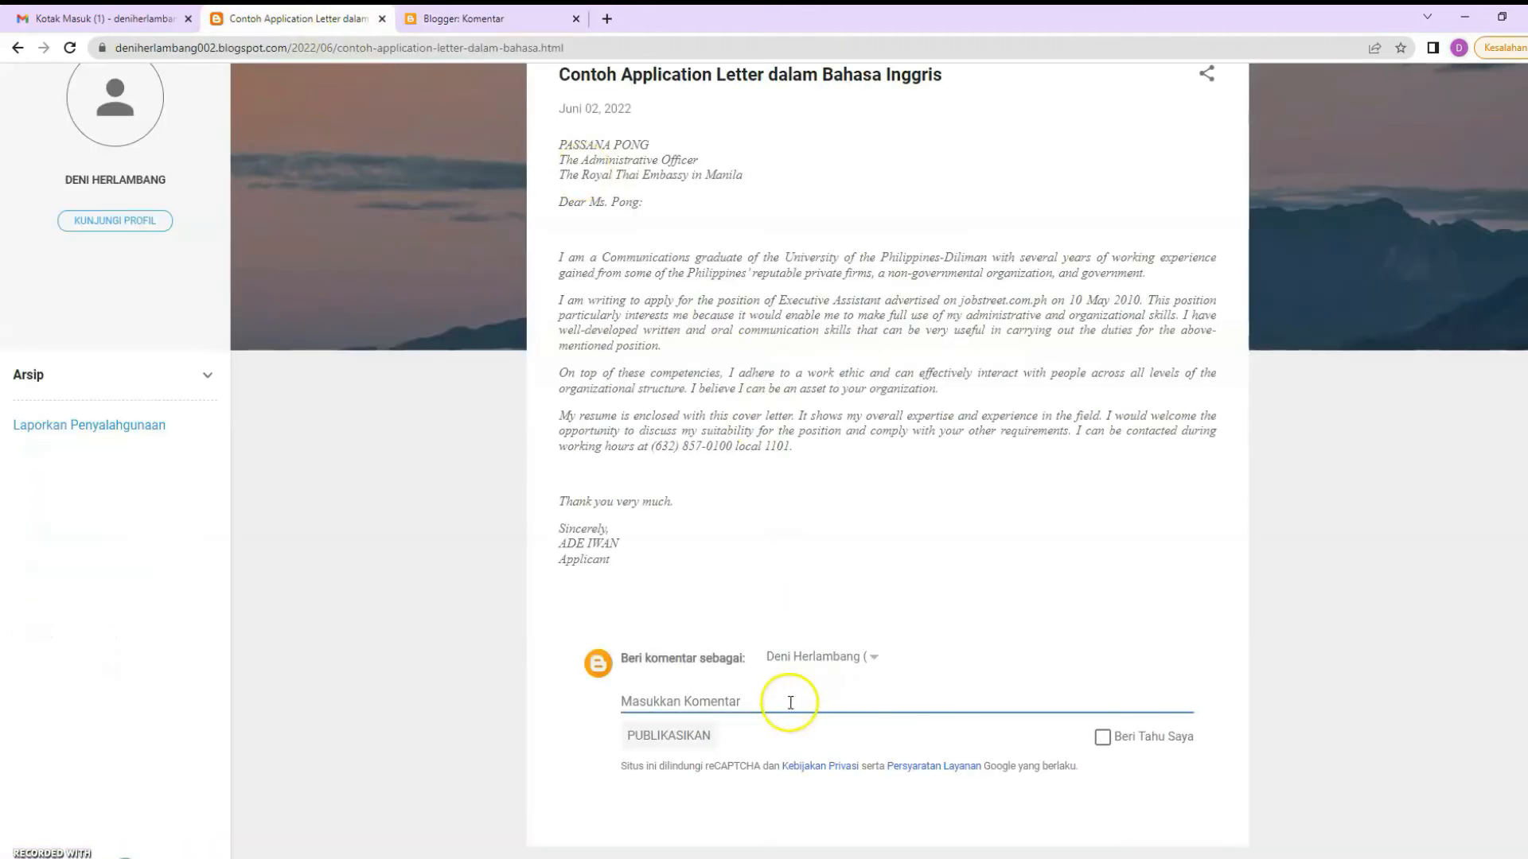
left_click(478, 19)
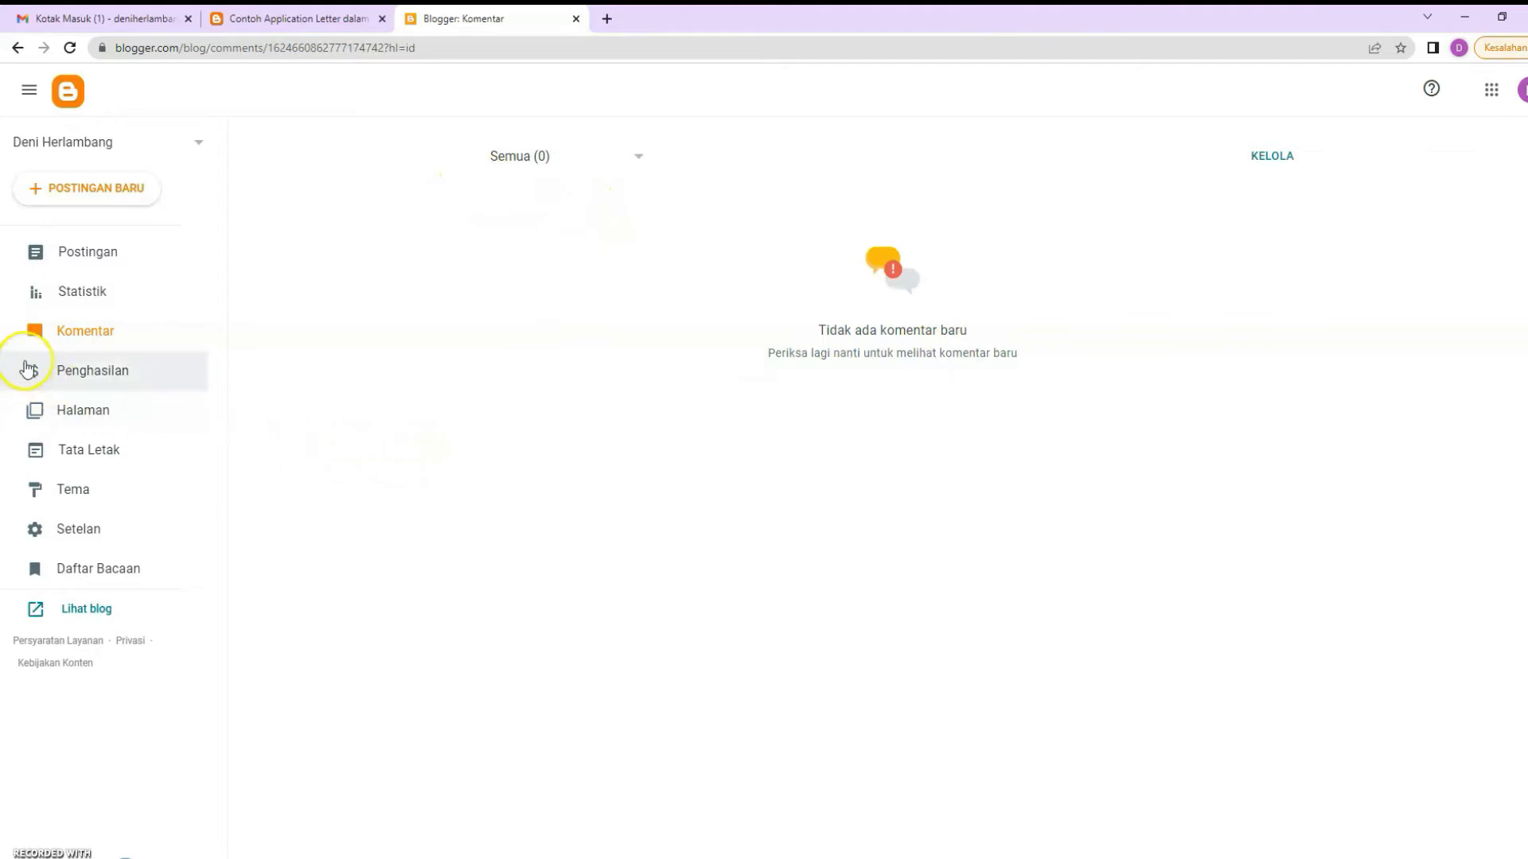
Open the blog's earnings page (Penghasilan) to read about monetising it with AdSense
left_click(102, 382)
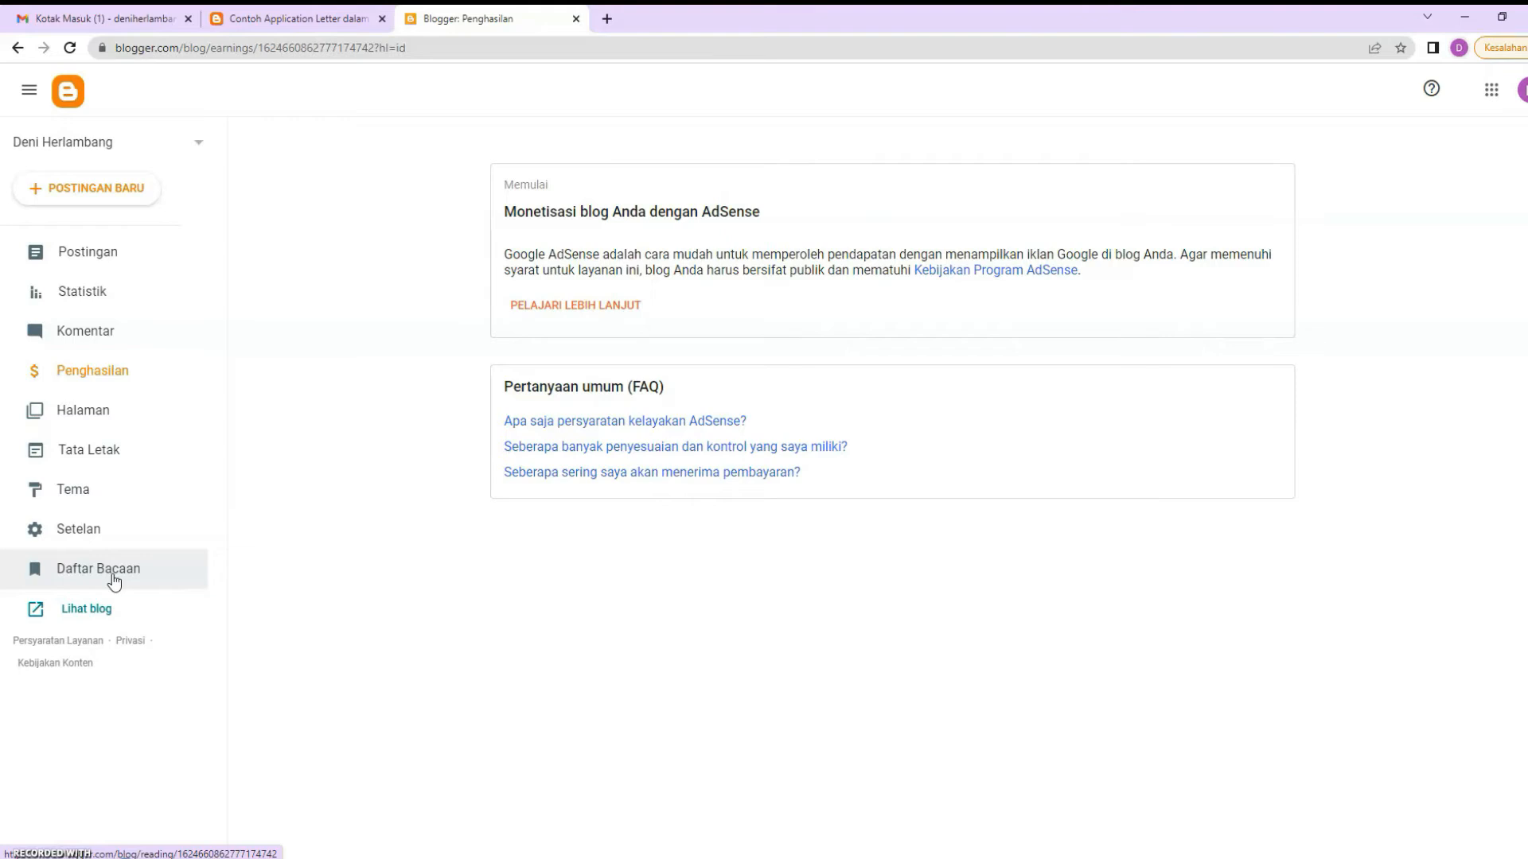
left_click(124, 410)
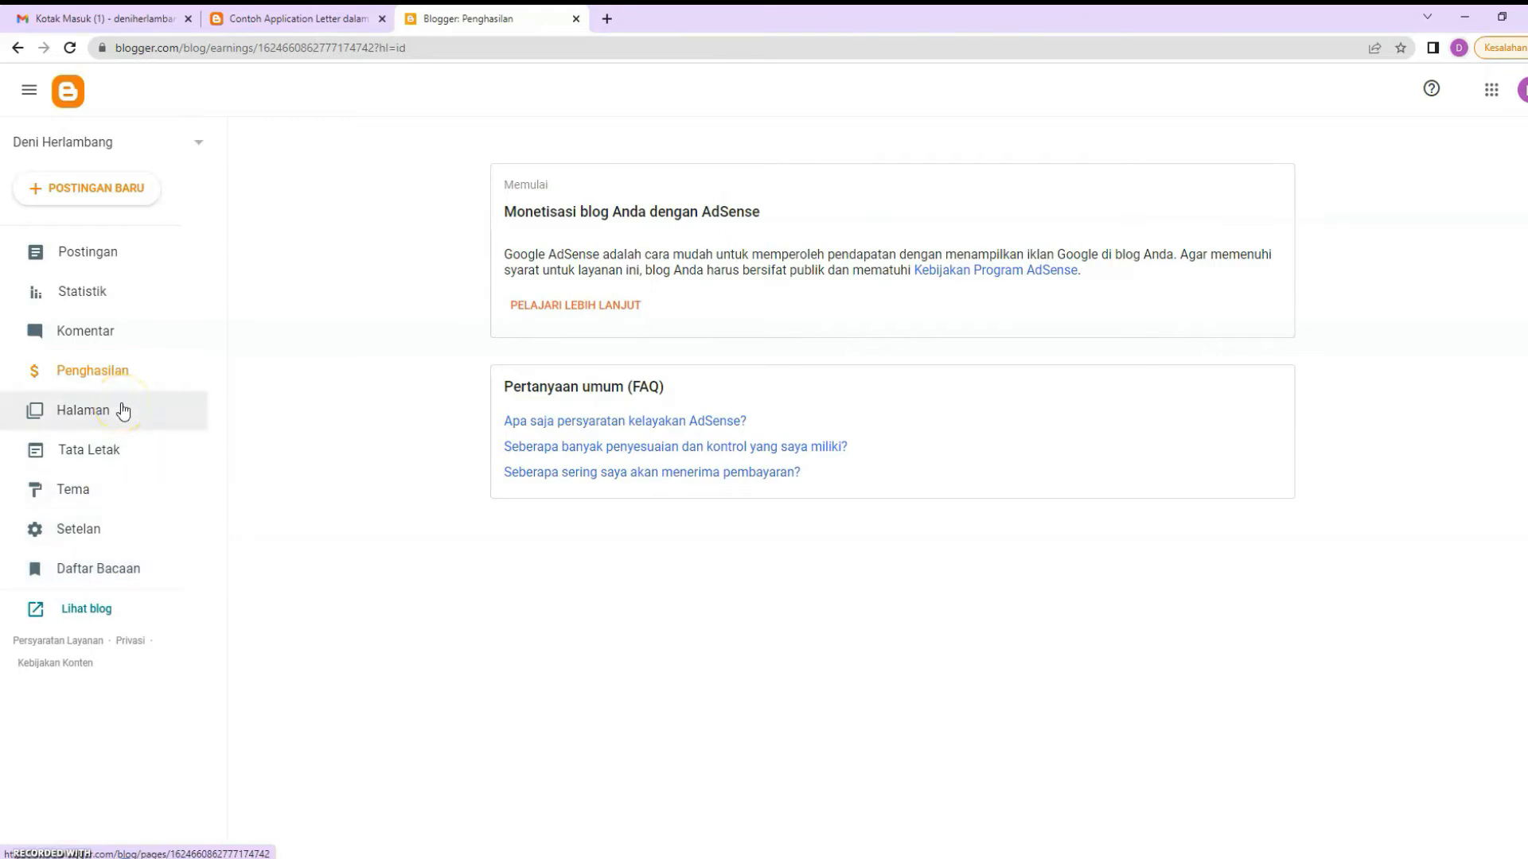
left_click(97, 372)
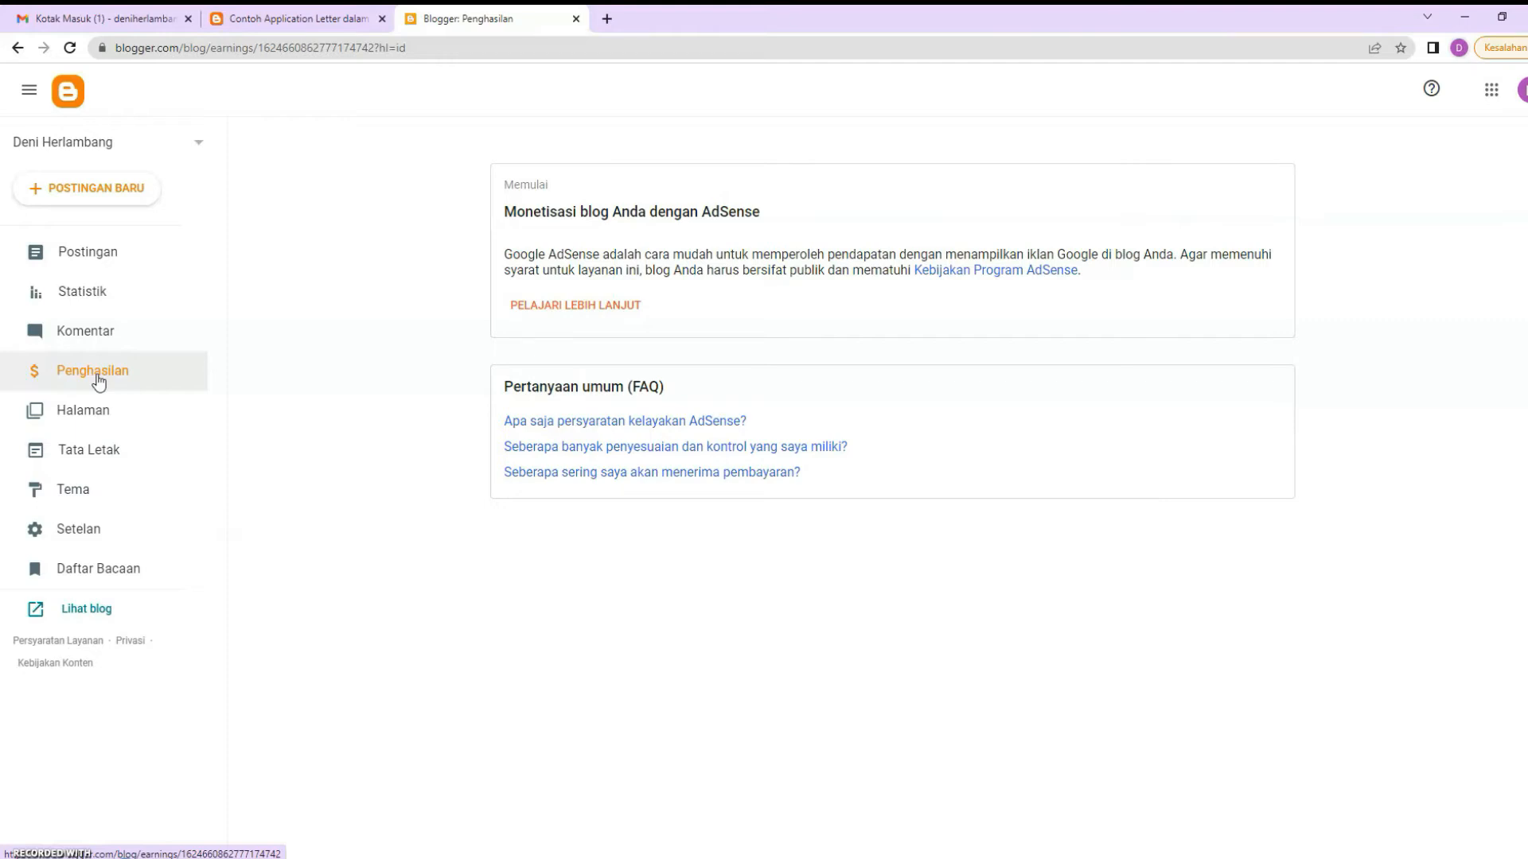
Copy the full web address of the published post "Contoh Application Letter dalam Bahasa Inggris" from the public blog
left_click(262, 17)
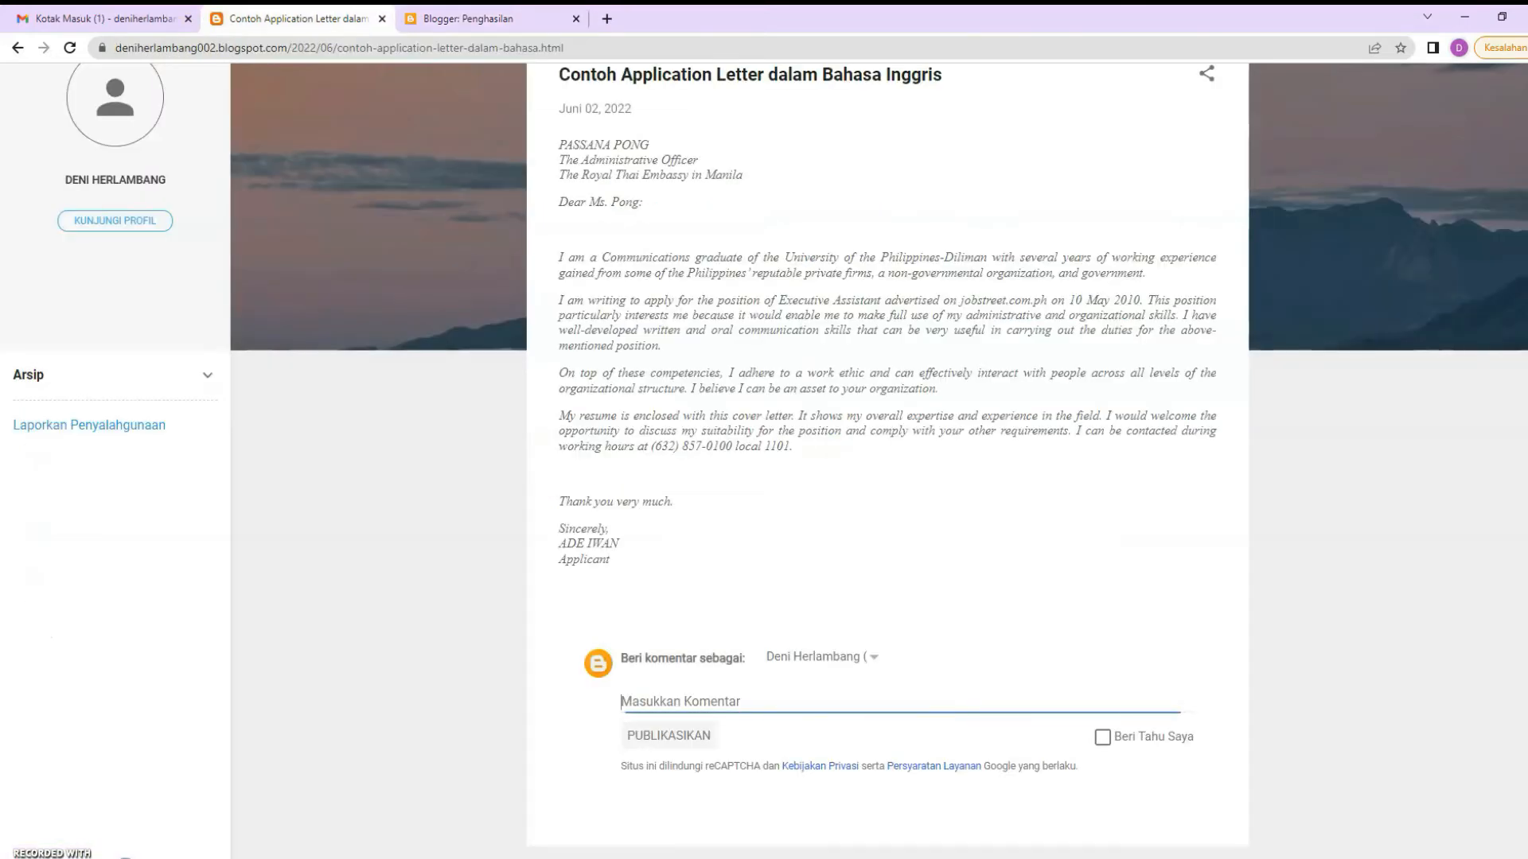
scroll(650, 386, "up", 1)
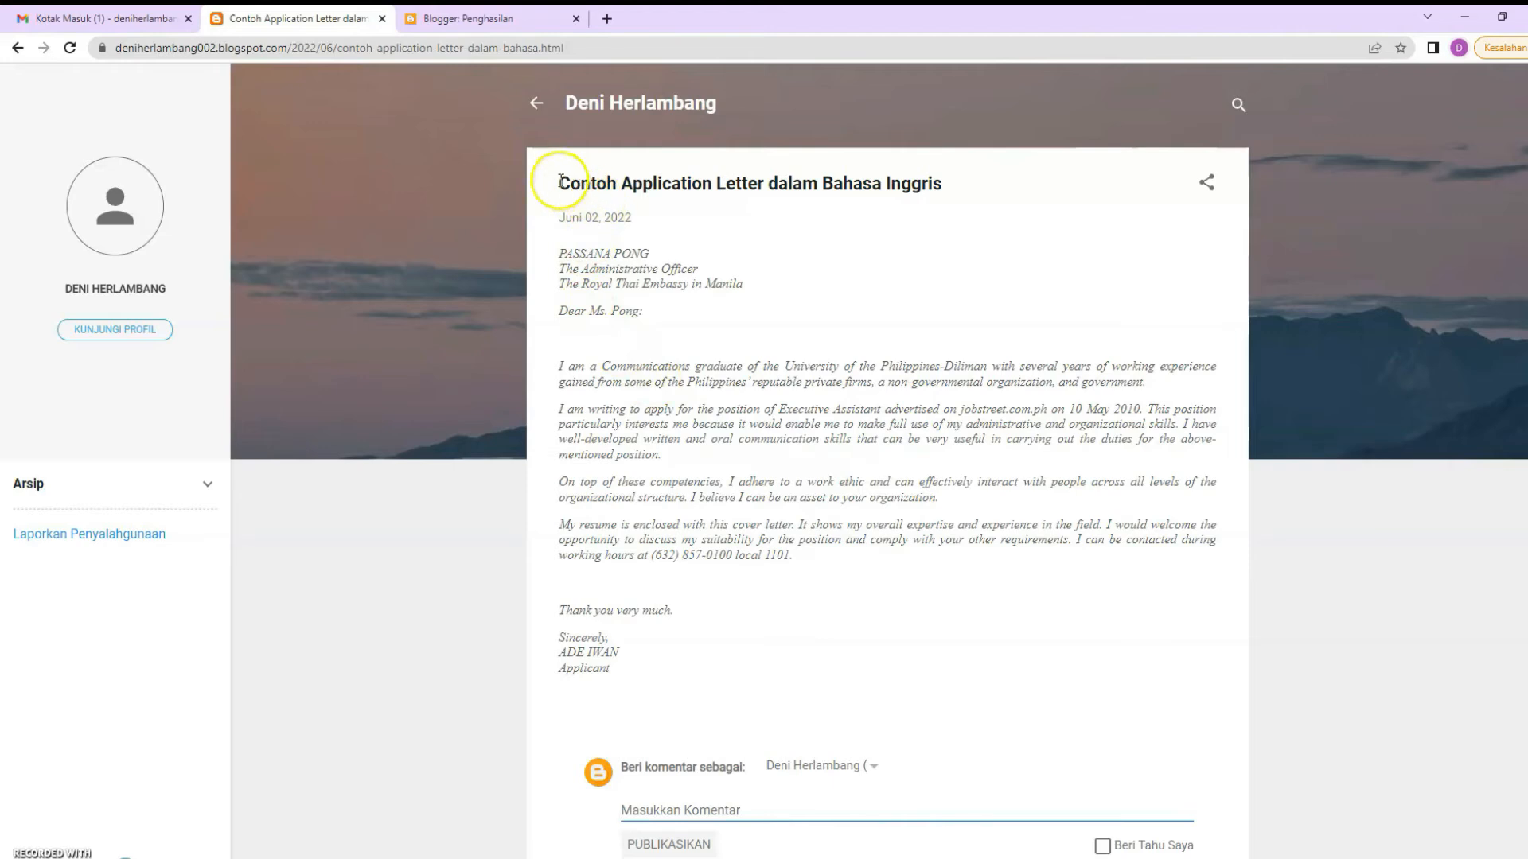
left_click_drag(551, 181, 939, 190)
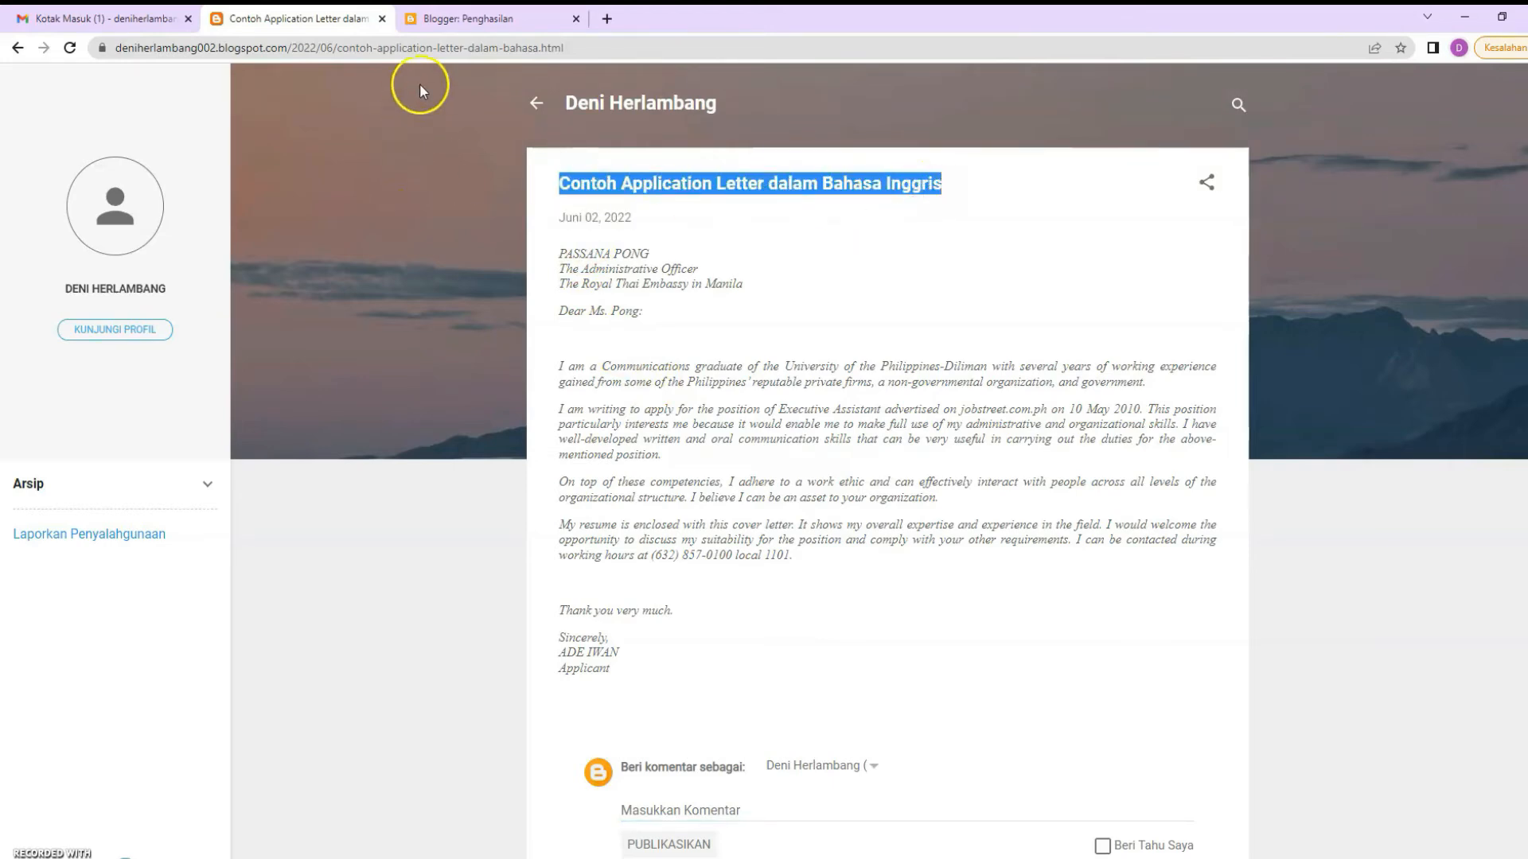
left_click(409, 50)
right_click(409, 50)
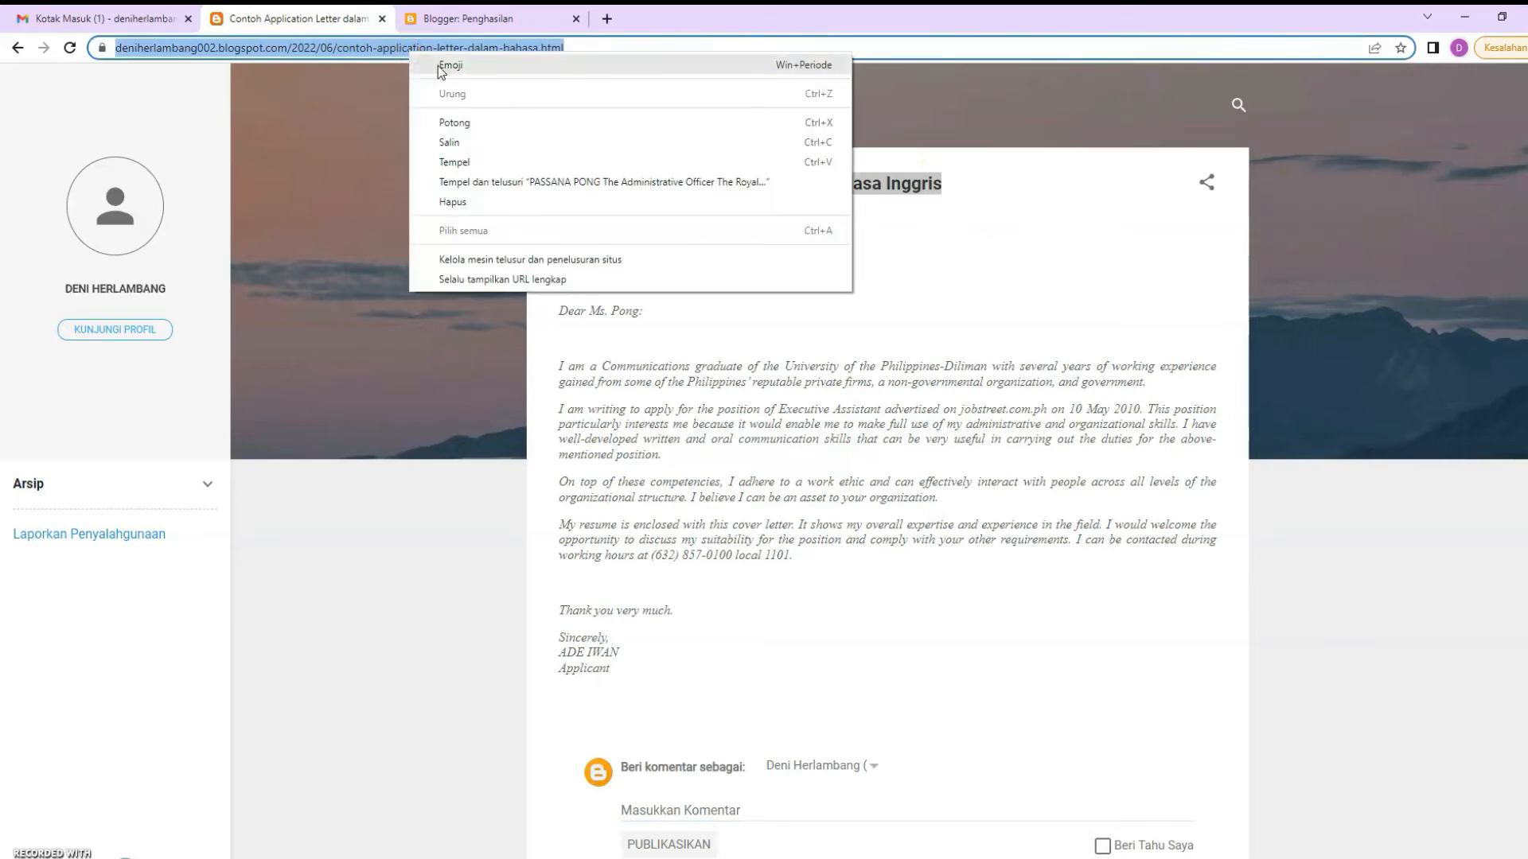
left_click(466, 145)
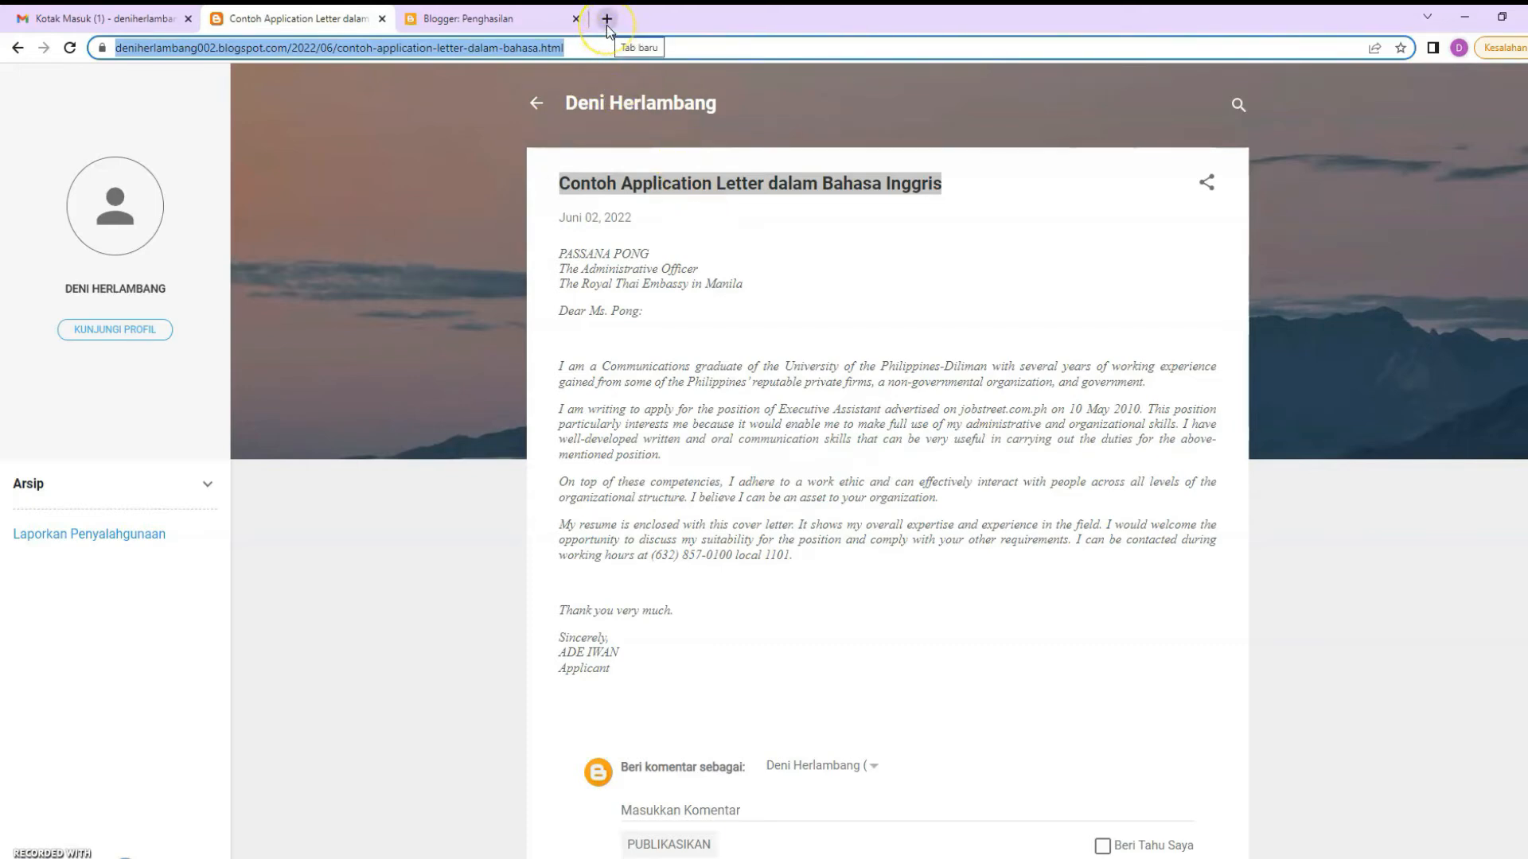
View the blog's page list (Halaman) in the dashboard and the home page of the public blog
left_click(487, 18)
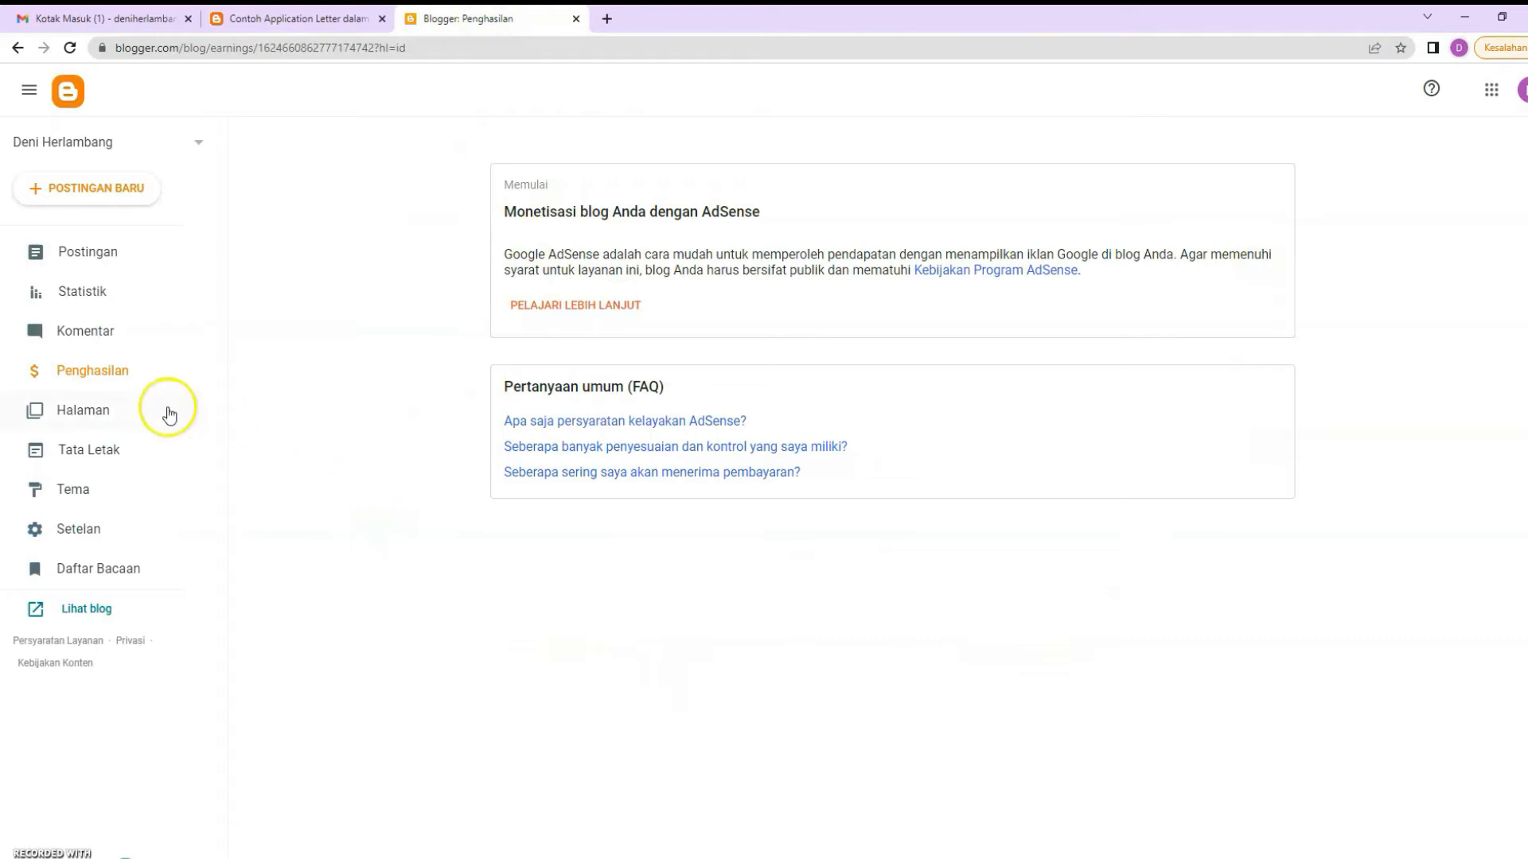
left_click(94, 378)
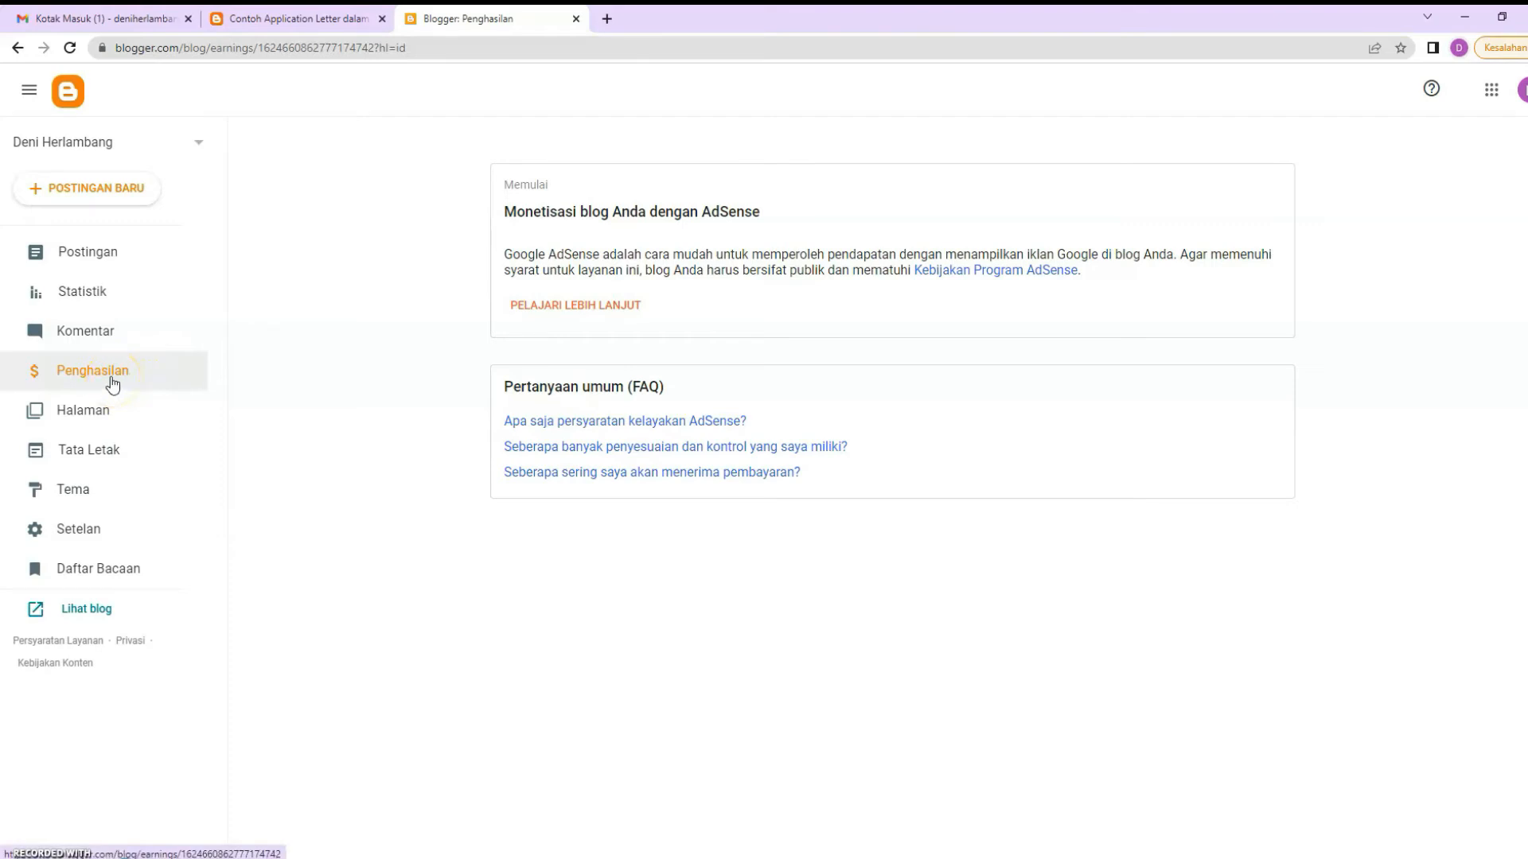
left_click(98, 409)
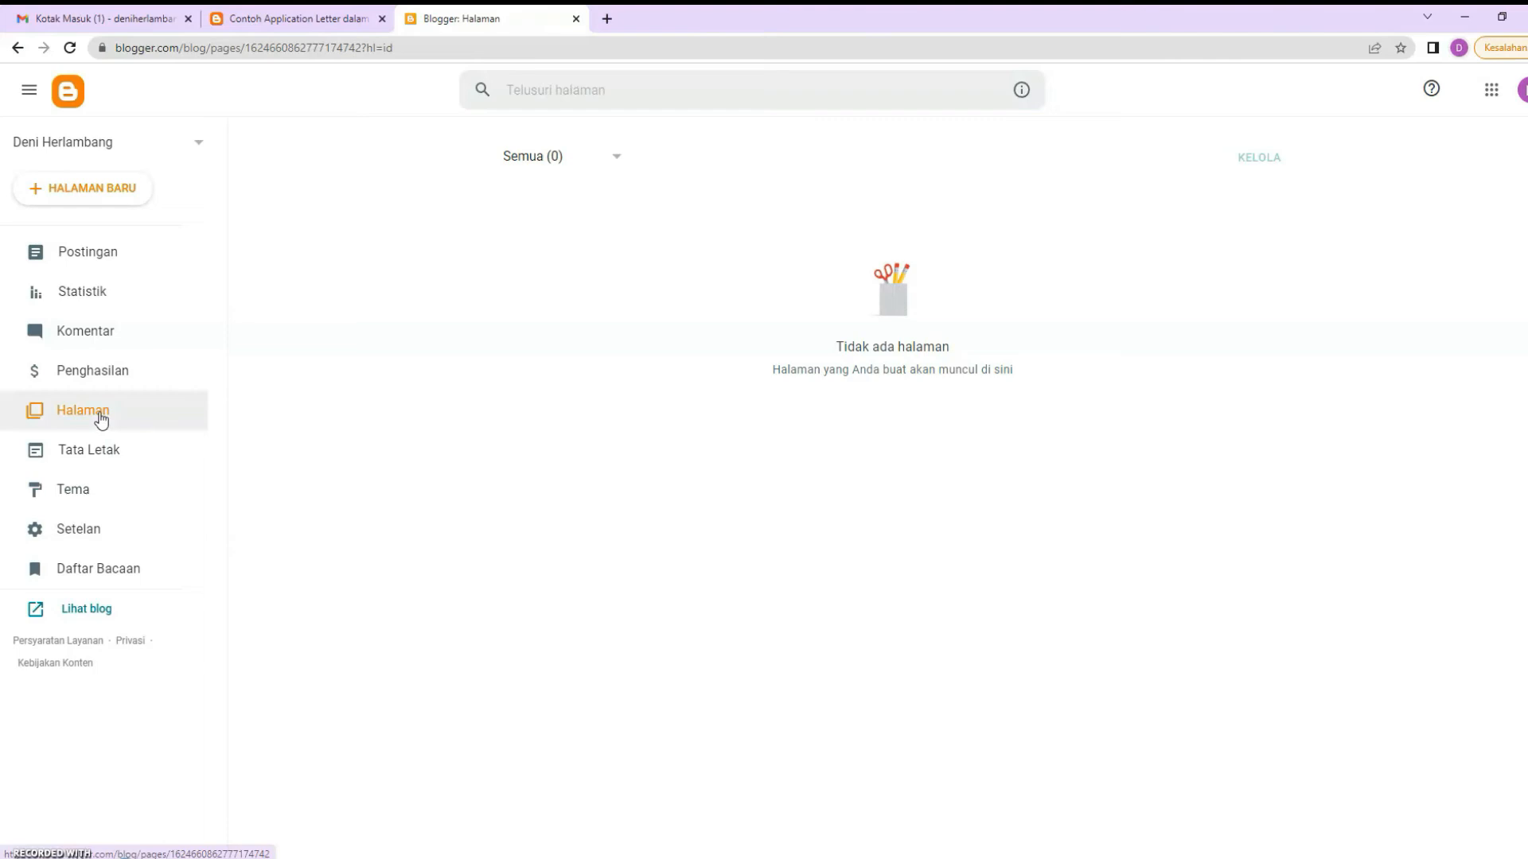
left_click(141, 412)
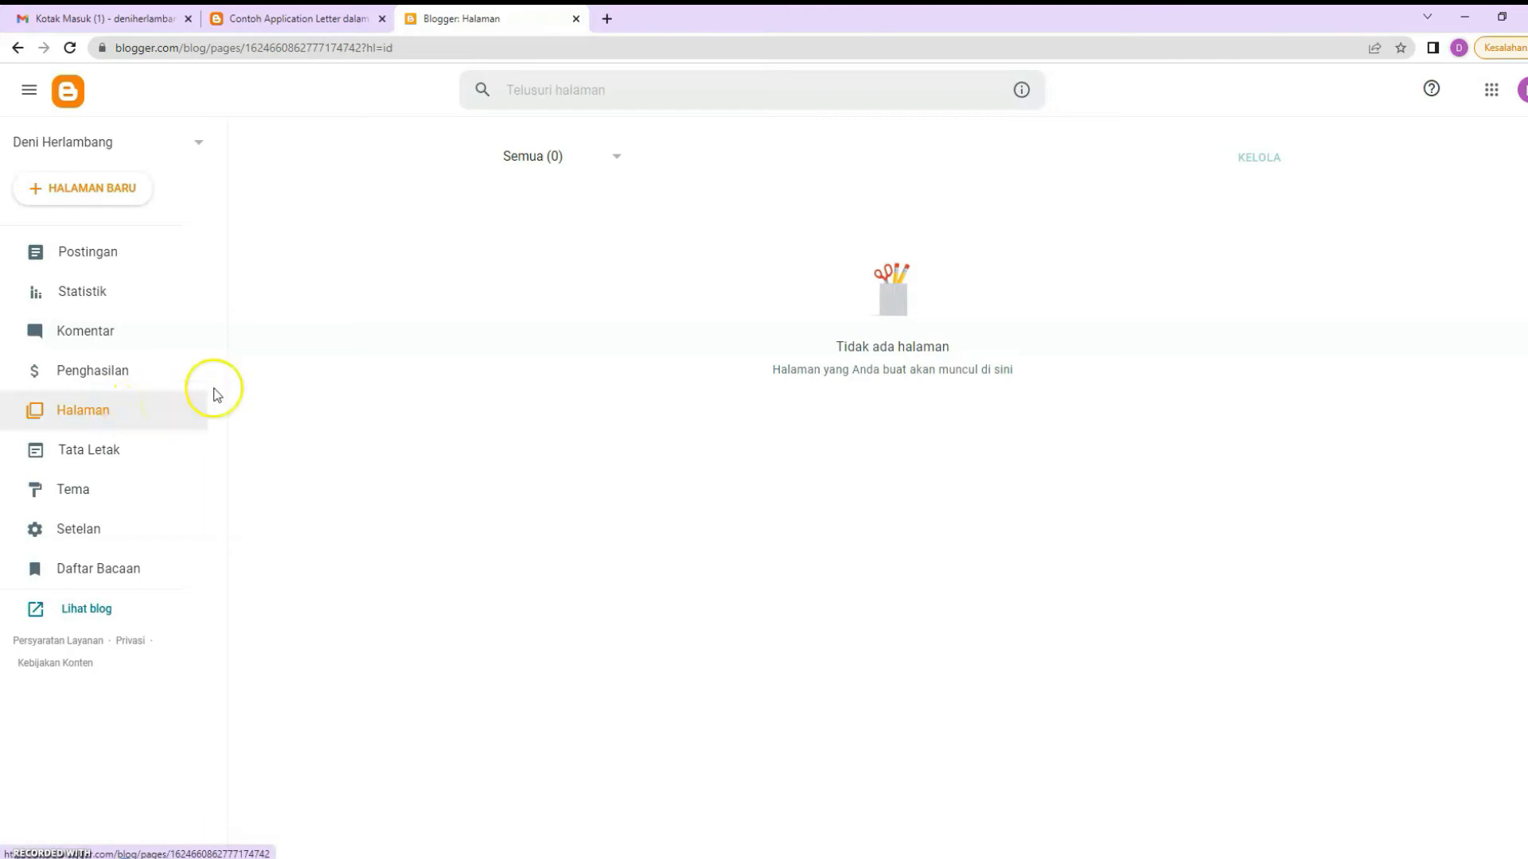
left_click(295, 19)
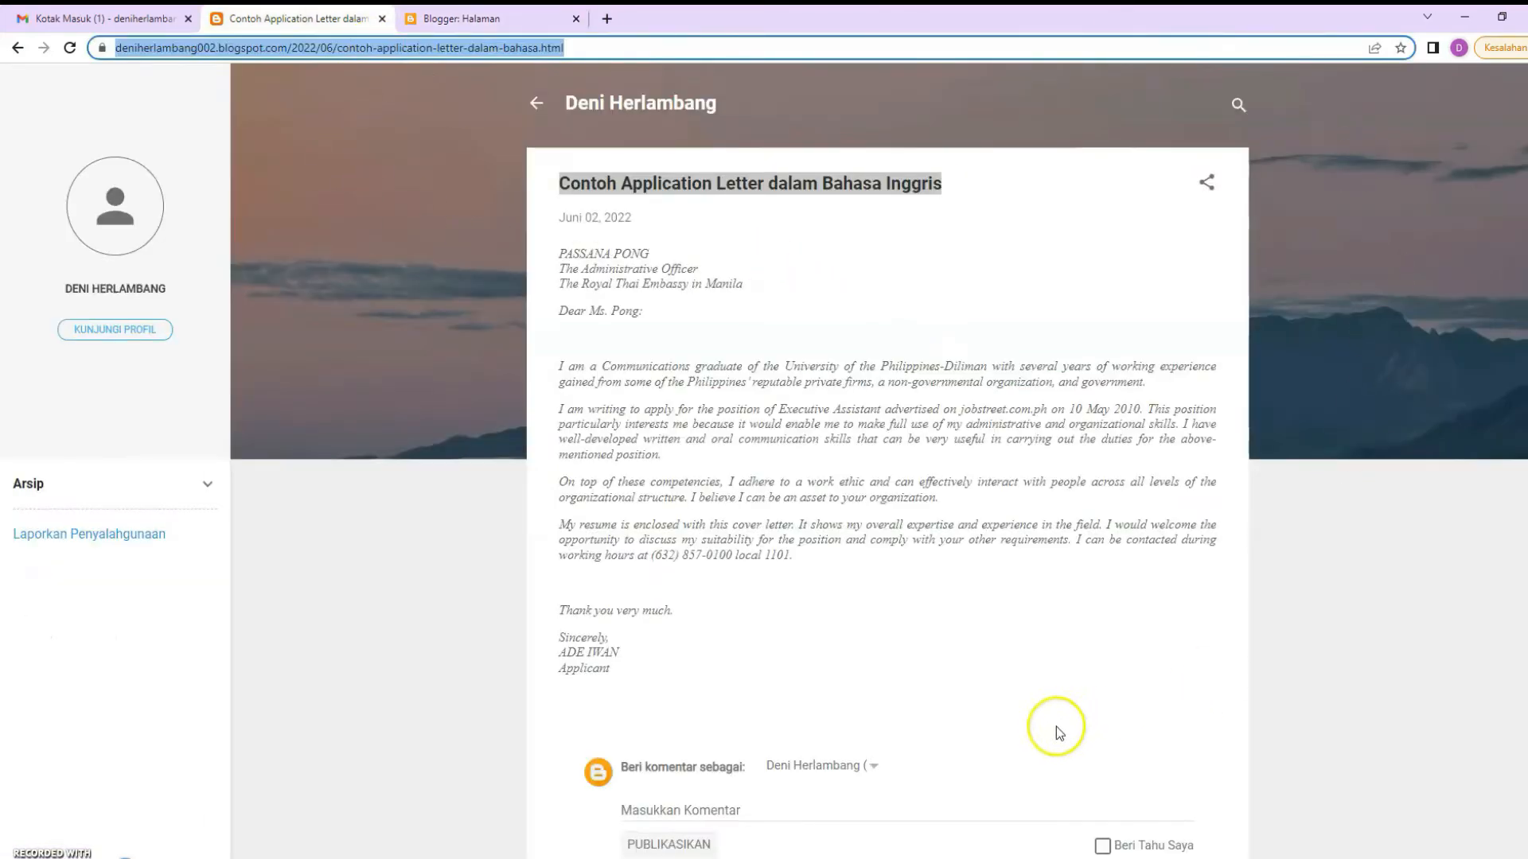
left_click(502, 17)
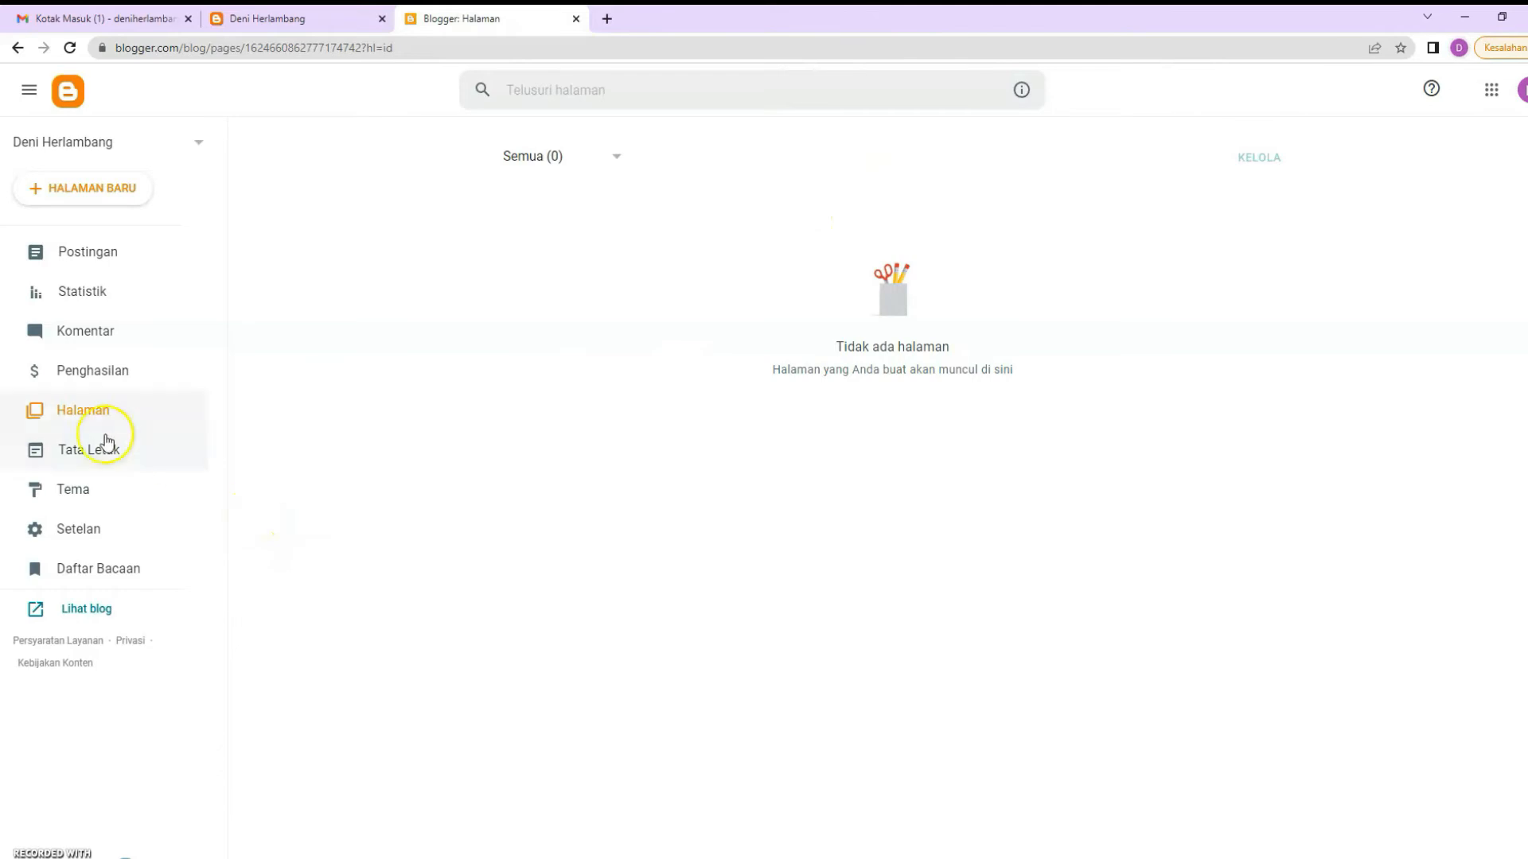
Open the blog's layout (Tata Letak) and compare its sidebar, search, header and page-list sections with the public home page
left_click(87, 451)
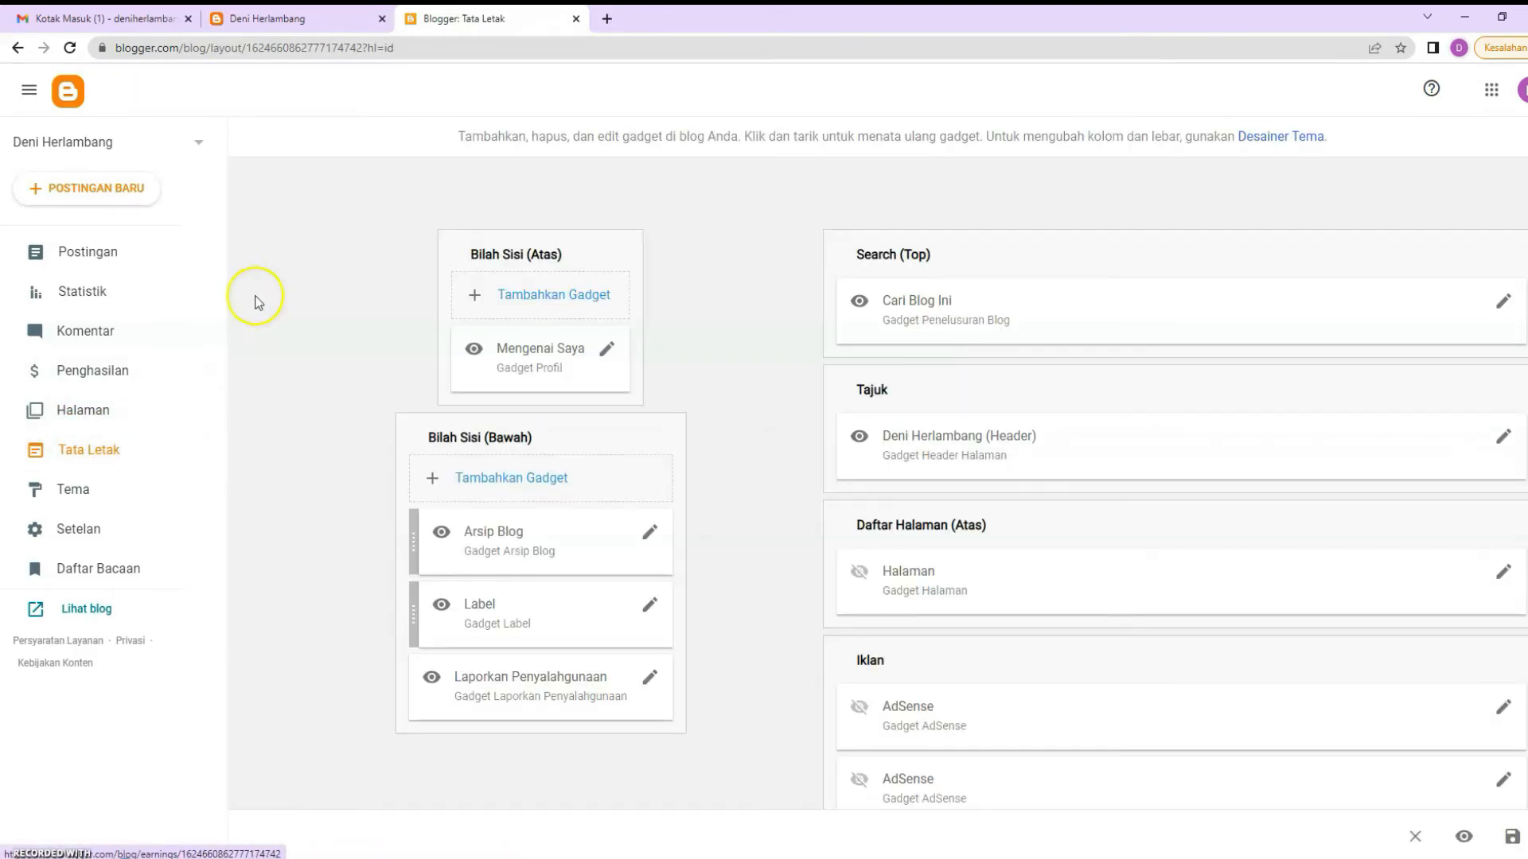
left_click(291, 18)
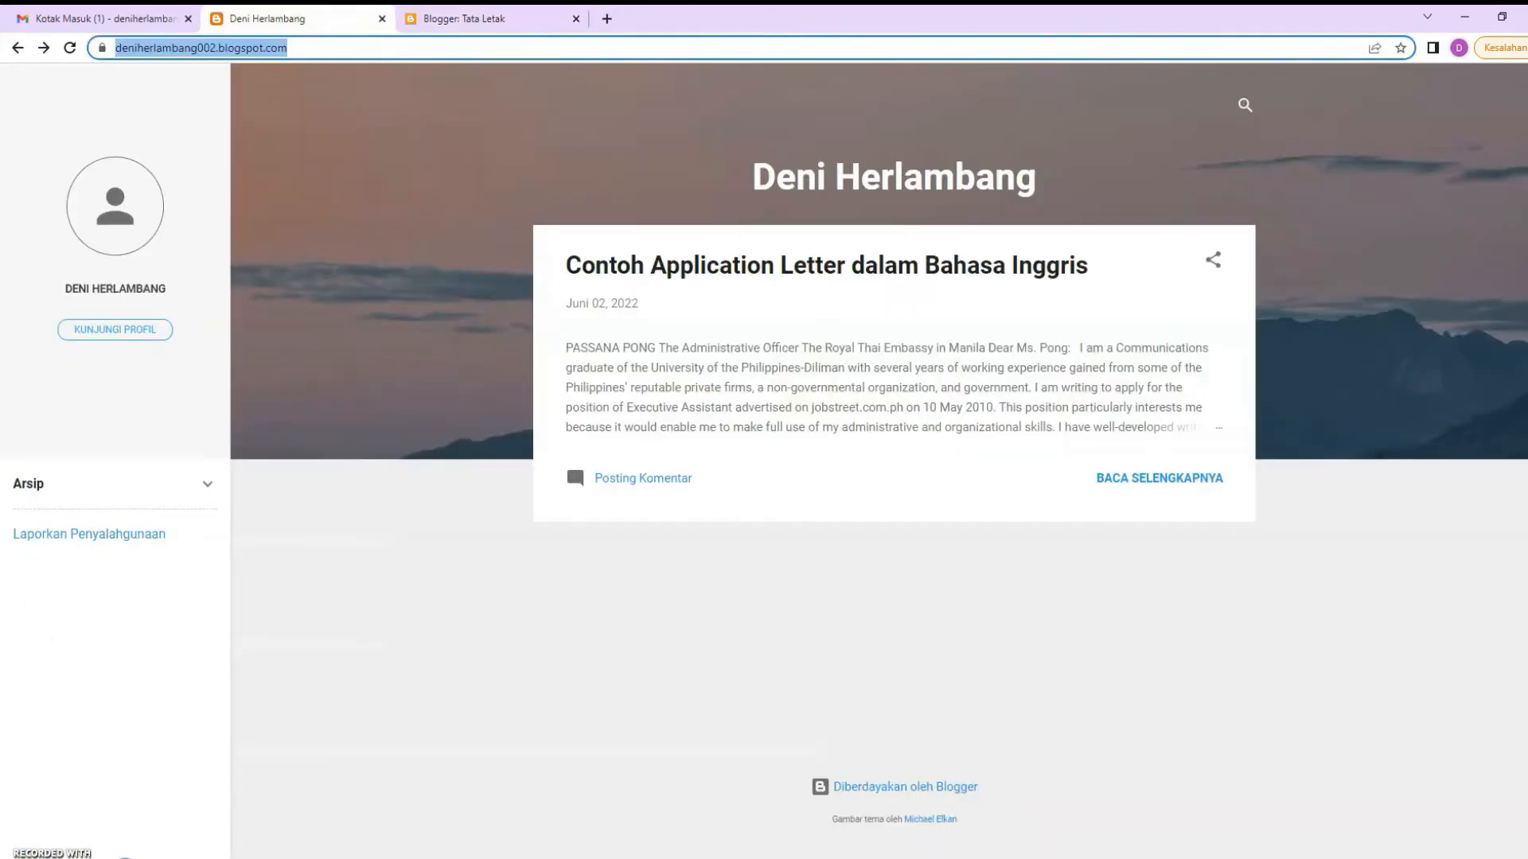
left_click(355, 549)
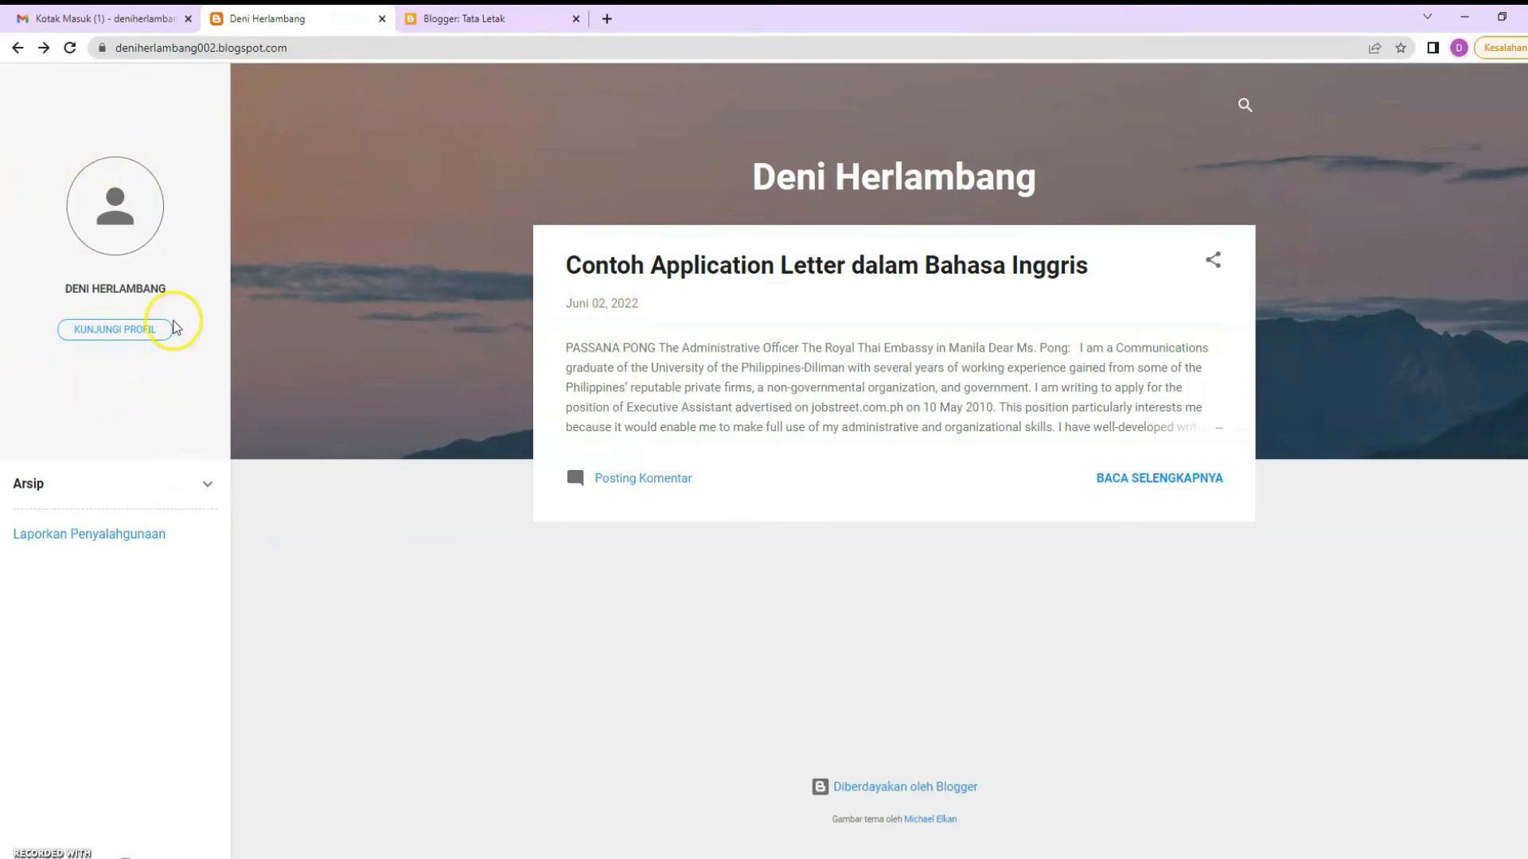
left_click(469, 17)
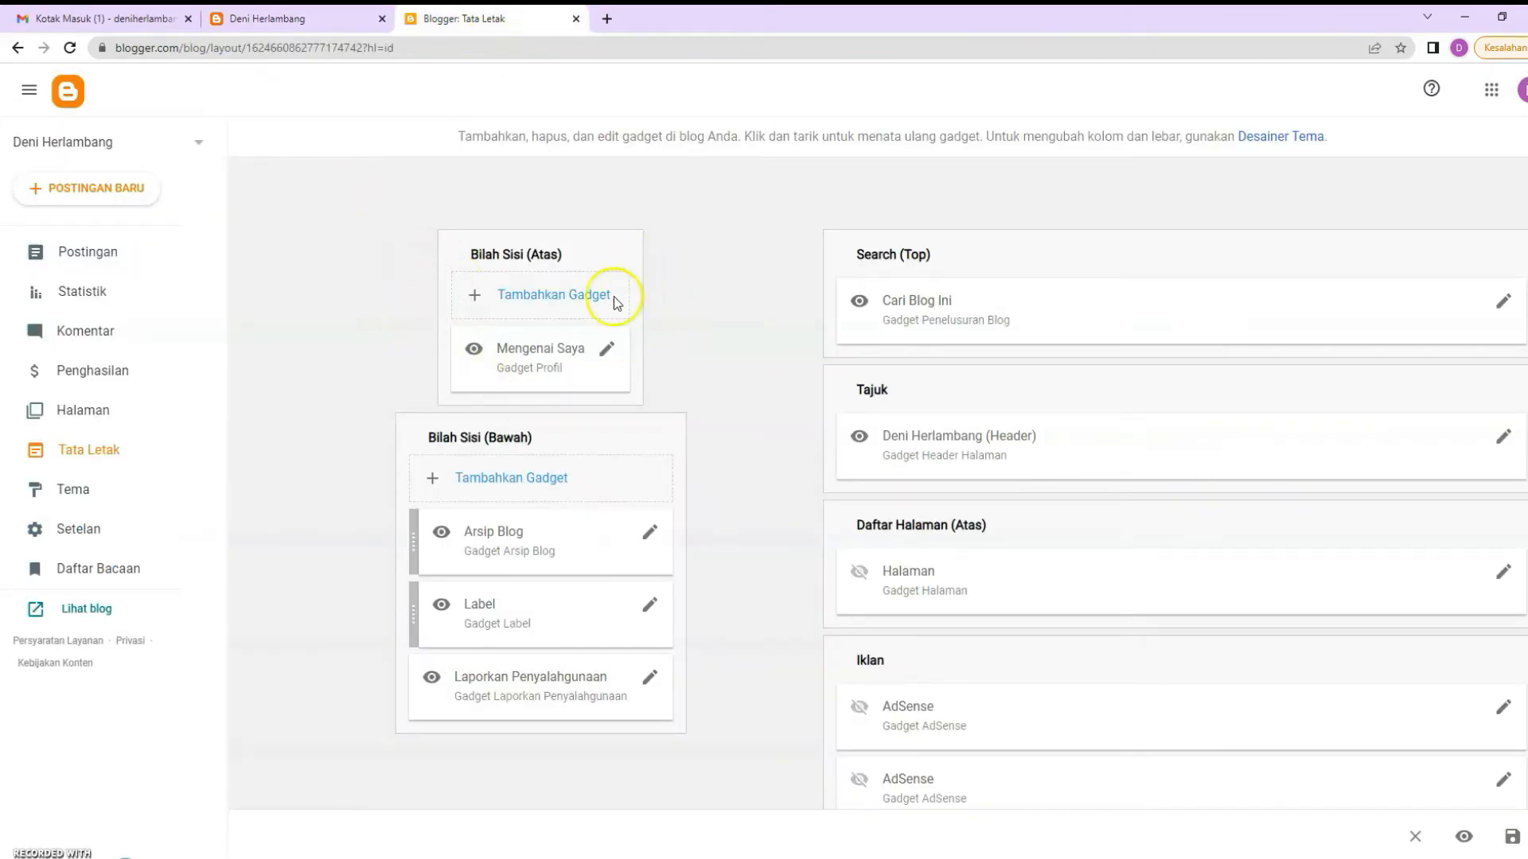
left_click(294, 17)
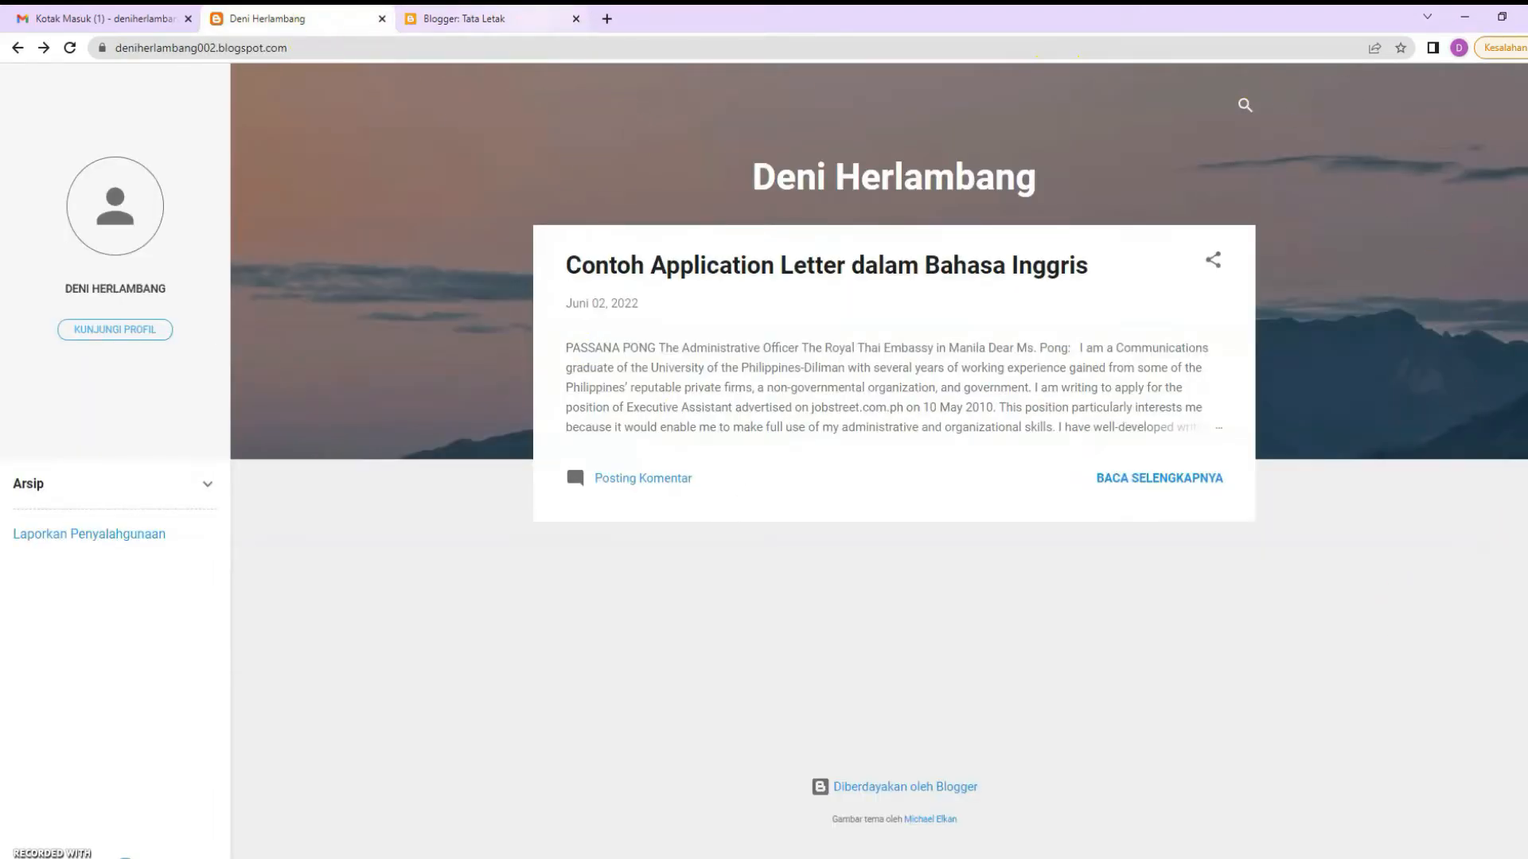
left_click(486, 18)
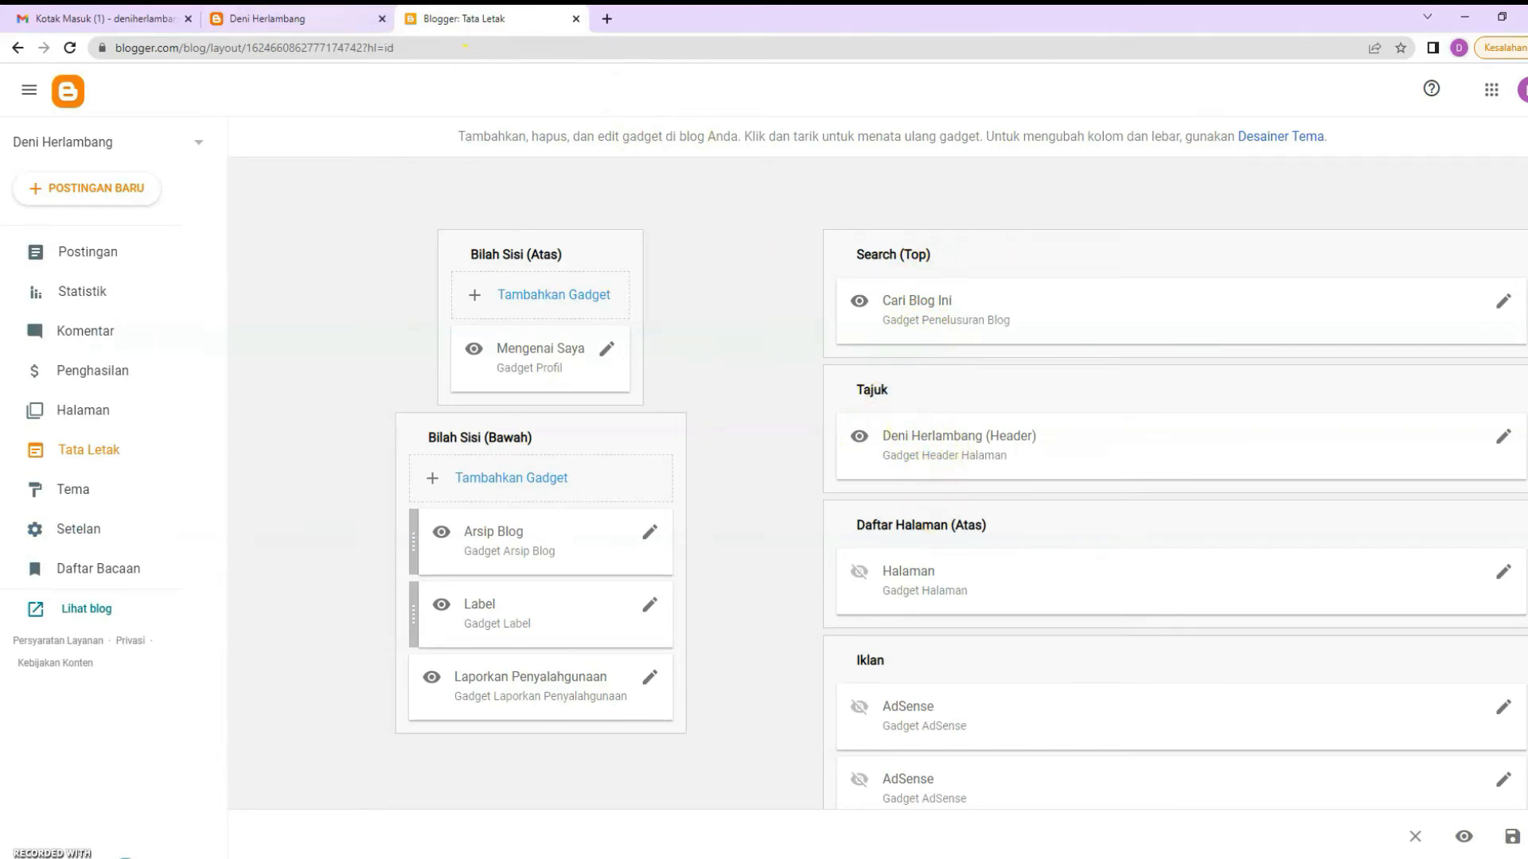
left_click(320, 18)
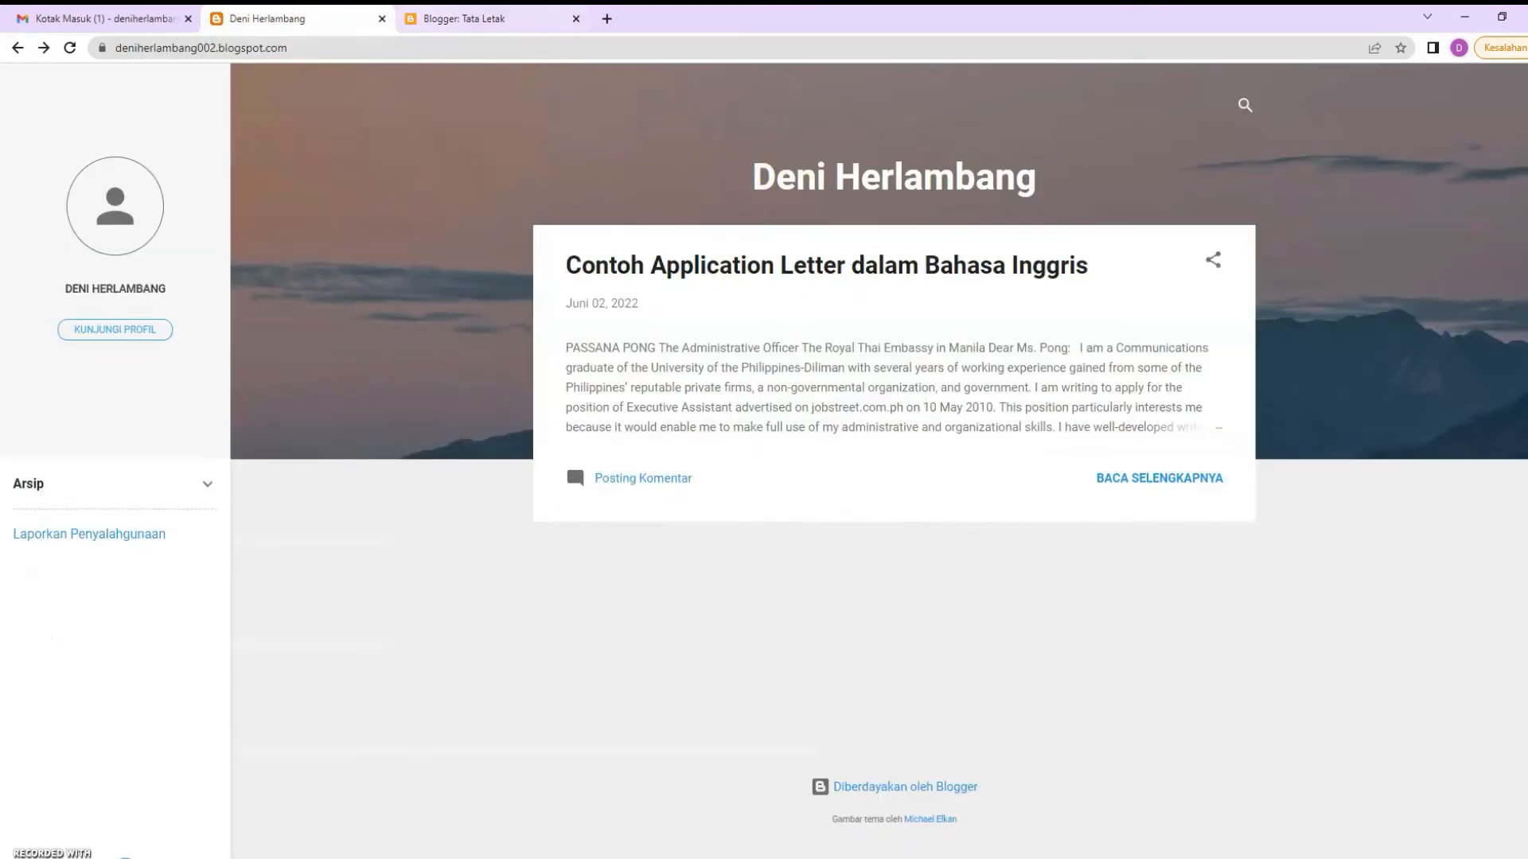
left_click(462, 14)
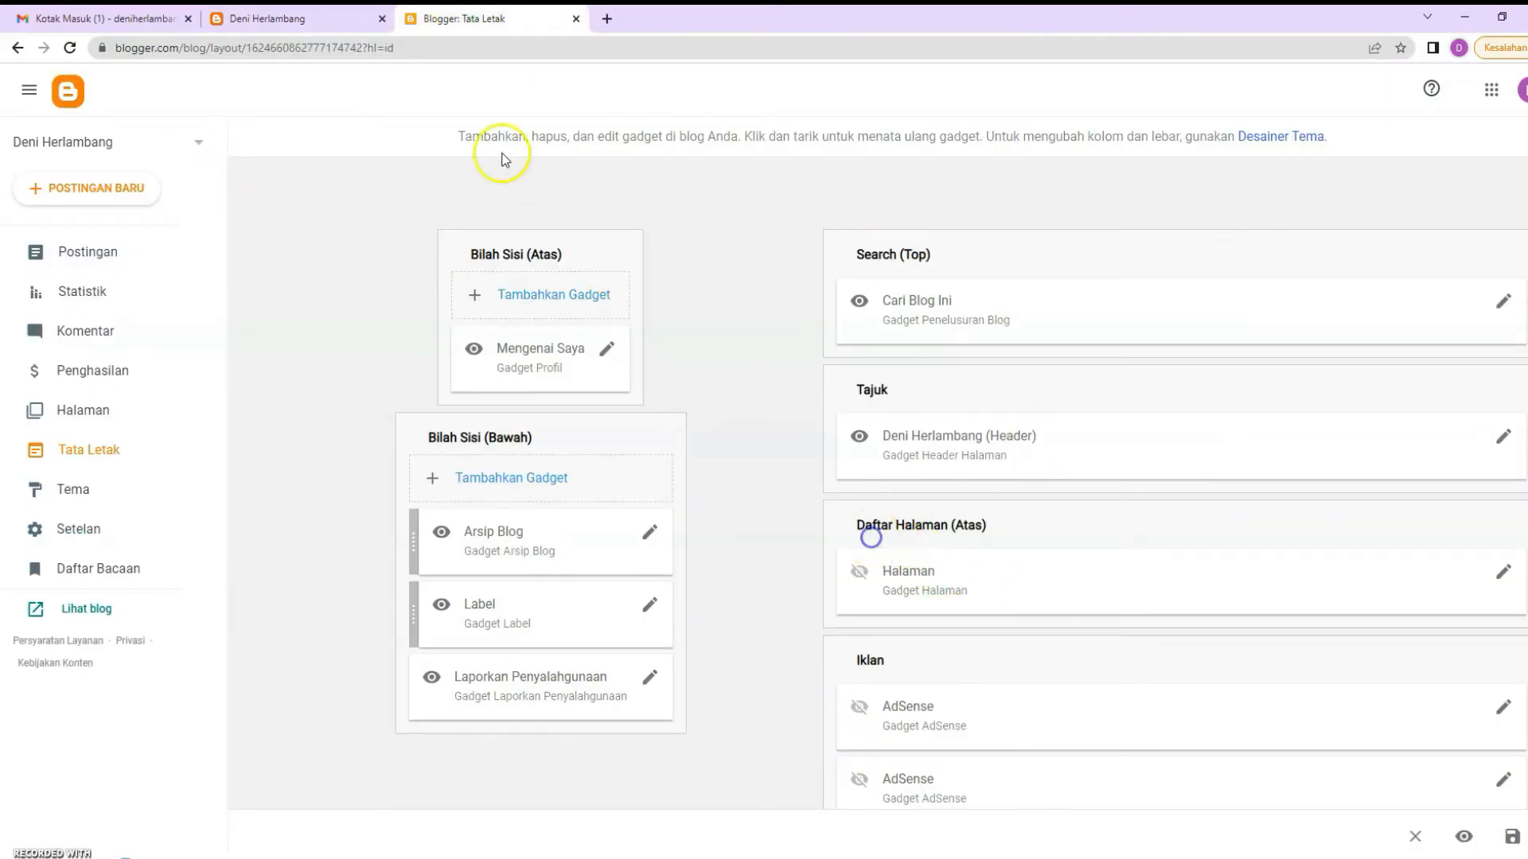
left_click(307, 18)
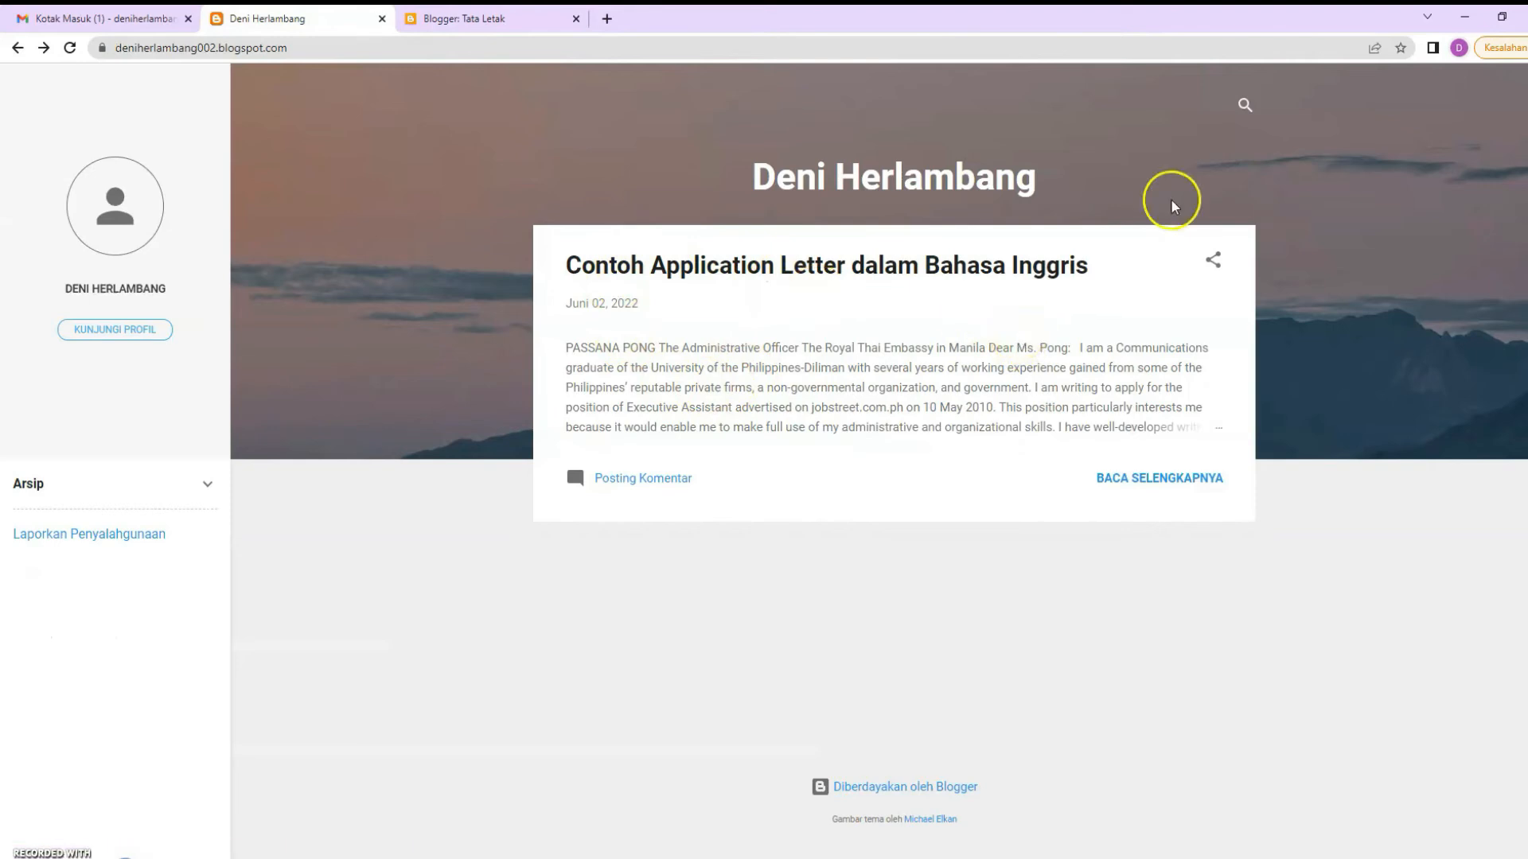
left_click(513, 18)
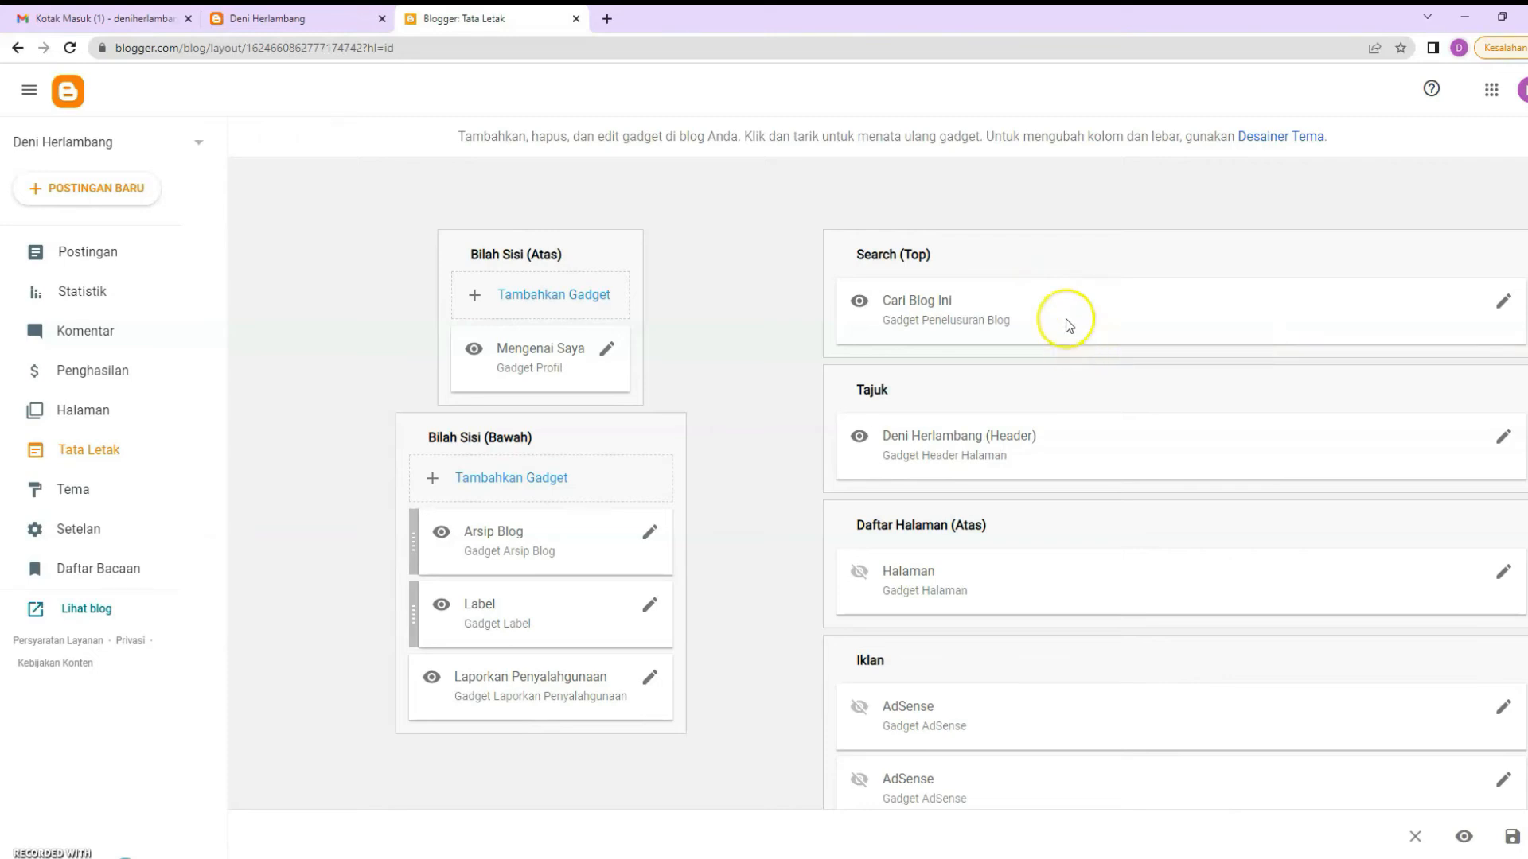
scroll(965, 533, "down", 1)
scroll(592, 461, "up", 1)
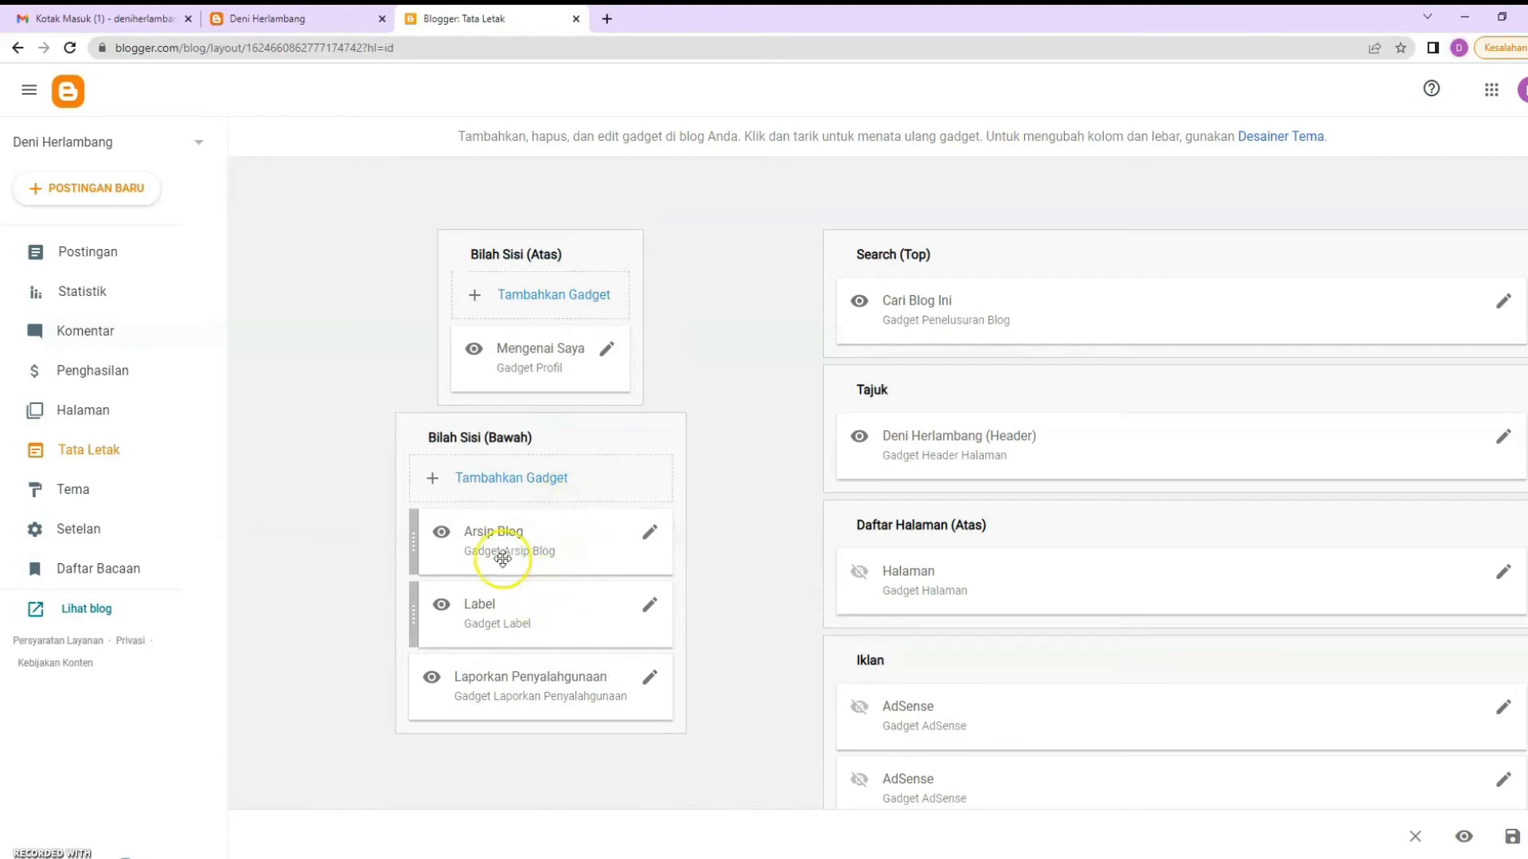
Try moving the Arsip Blog gadget below Label in Bilah Sisi (Bawah), and return it to its original place
left_click_drag(512, 535, 514, 613)
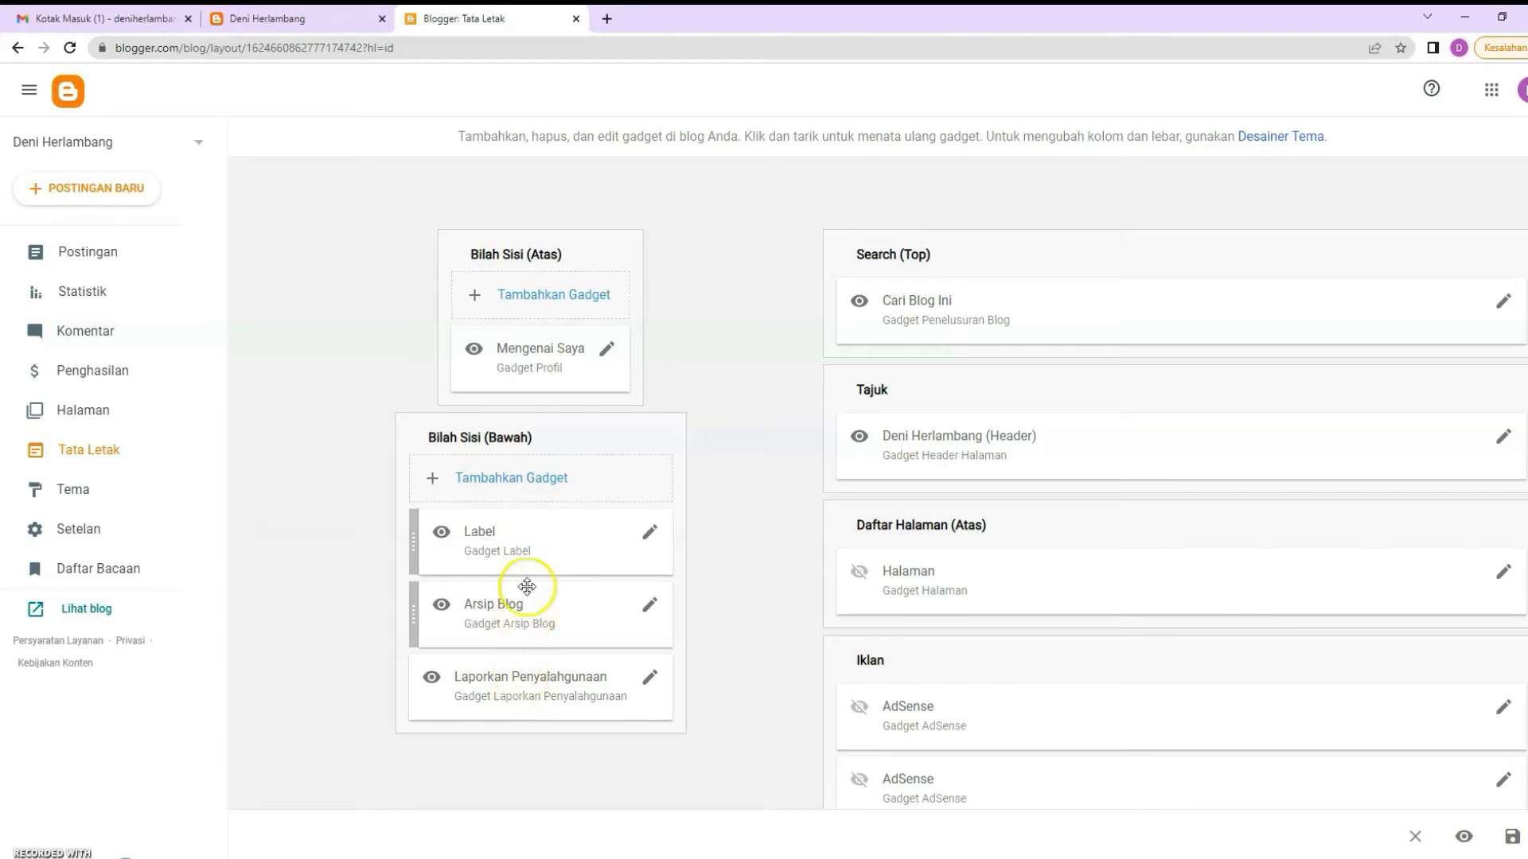
left_click_drag(542, 603, 549, 533)
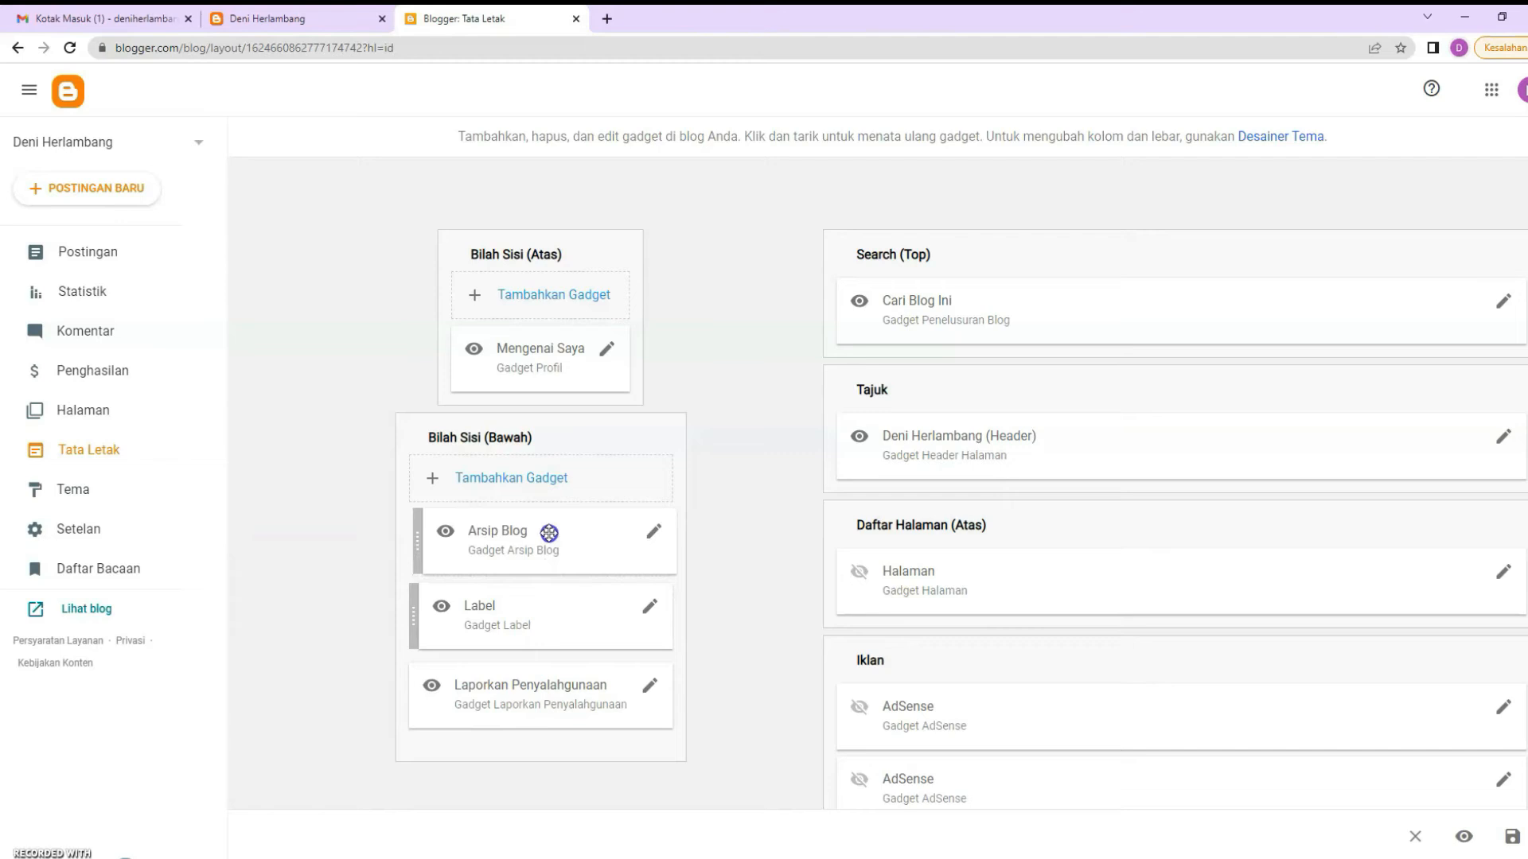
View the gadgets available for Bilah Sisi (Bawah) and examine the rest of the layout down to the Footer section
left_click(527, 484)
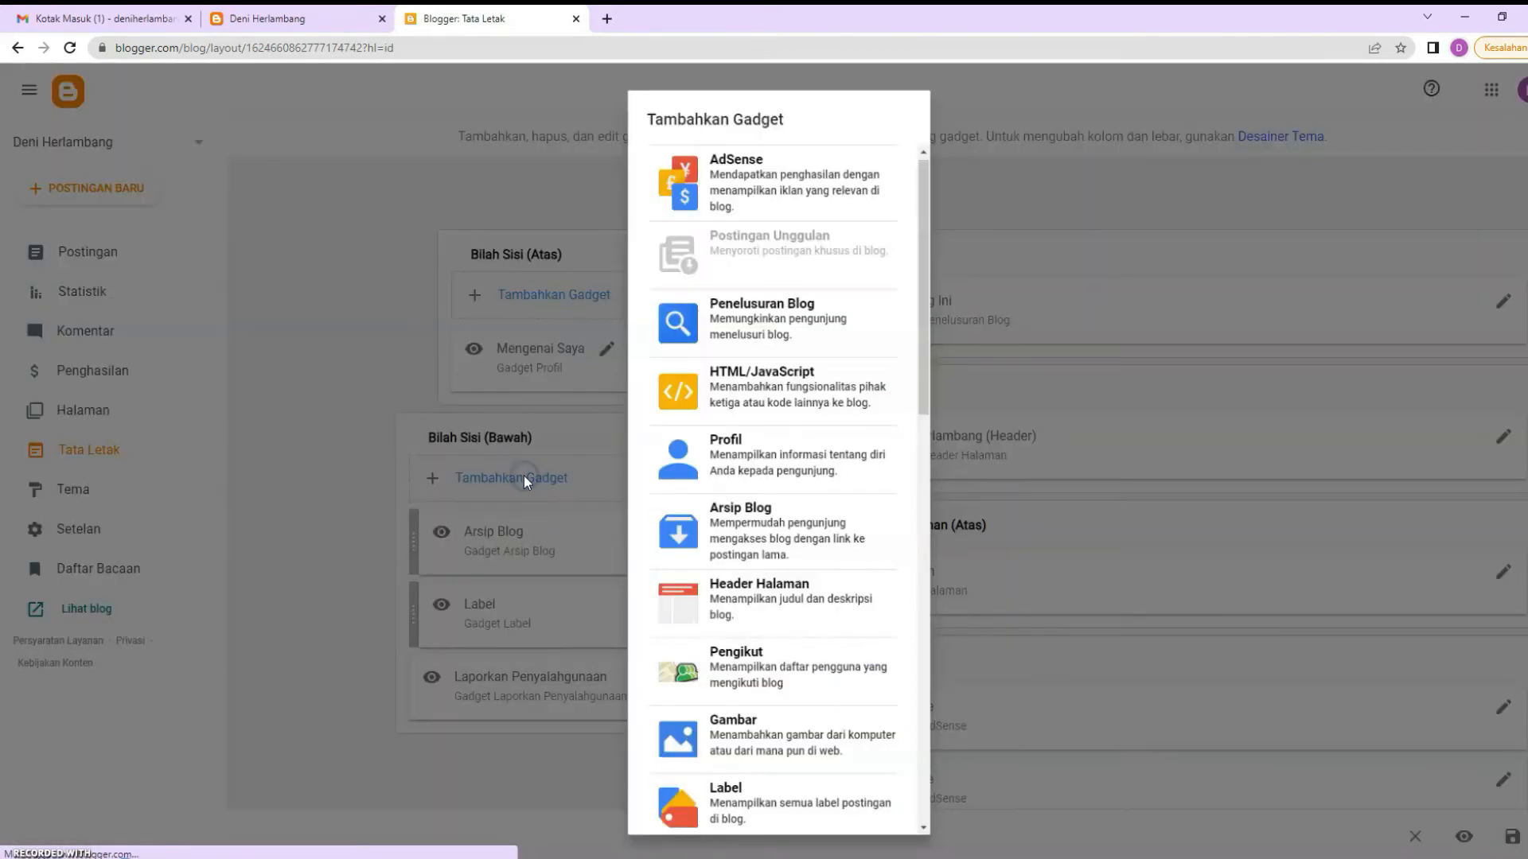
left_click(372, 360)
scroll(1273, 538, "down", 5)
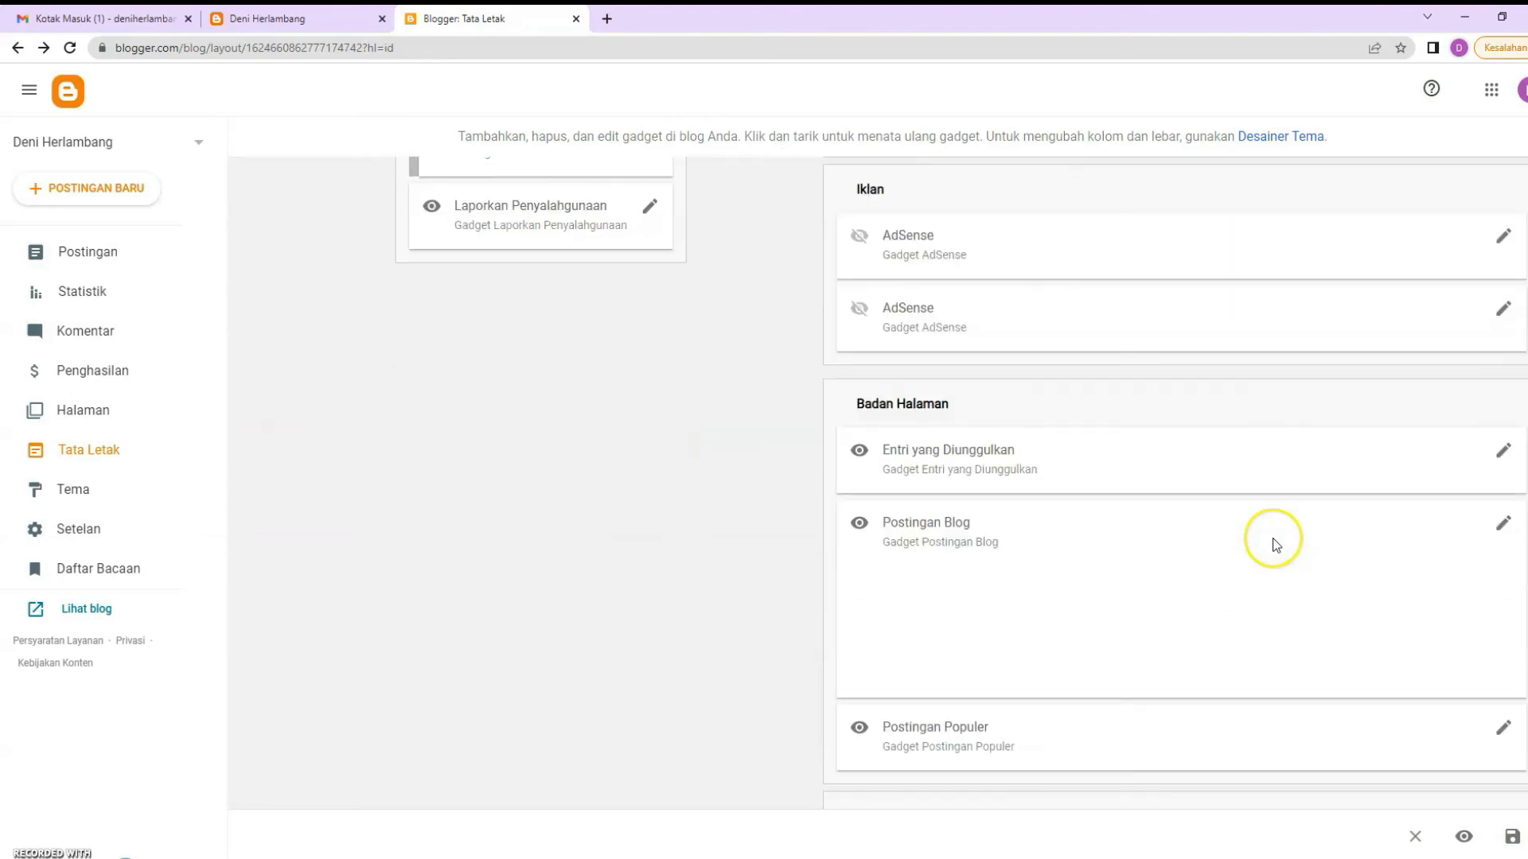
scroll(1272, 538, "down", 2)
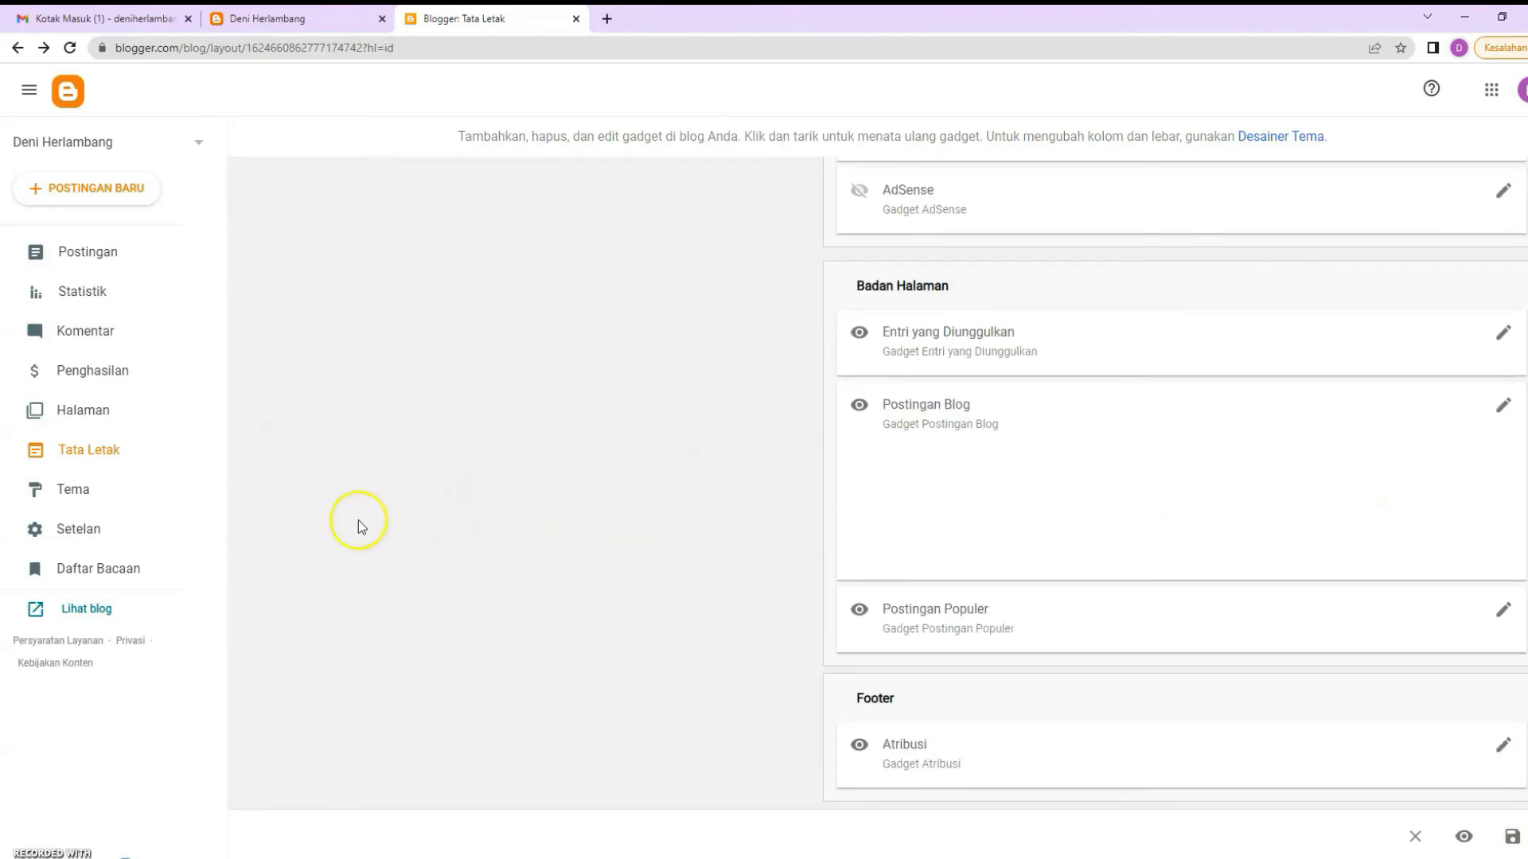
Open the blog's themes (Tema), discarding the unsaved layout changes, and browse the theme families from Contempo to Simple
left_click(71, 495)
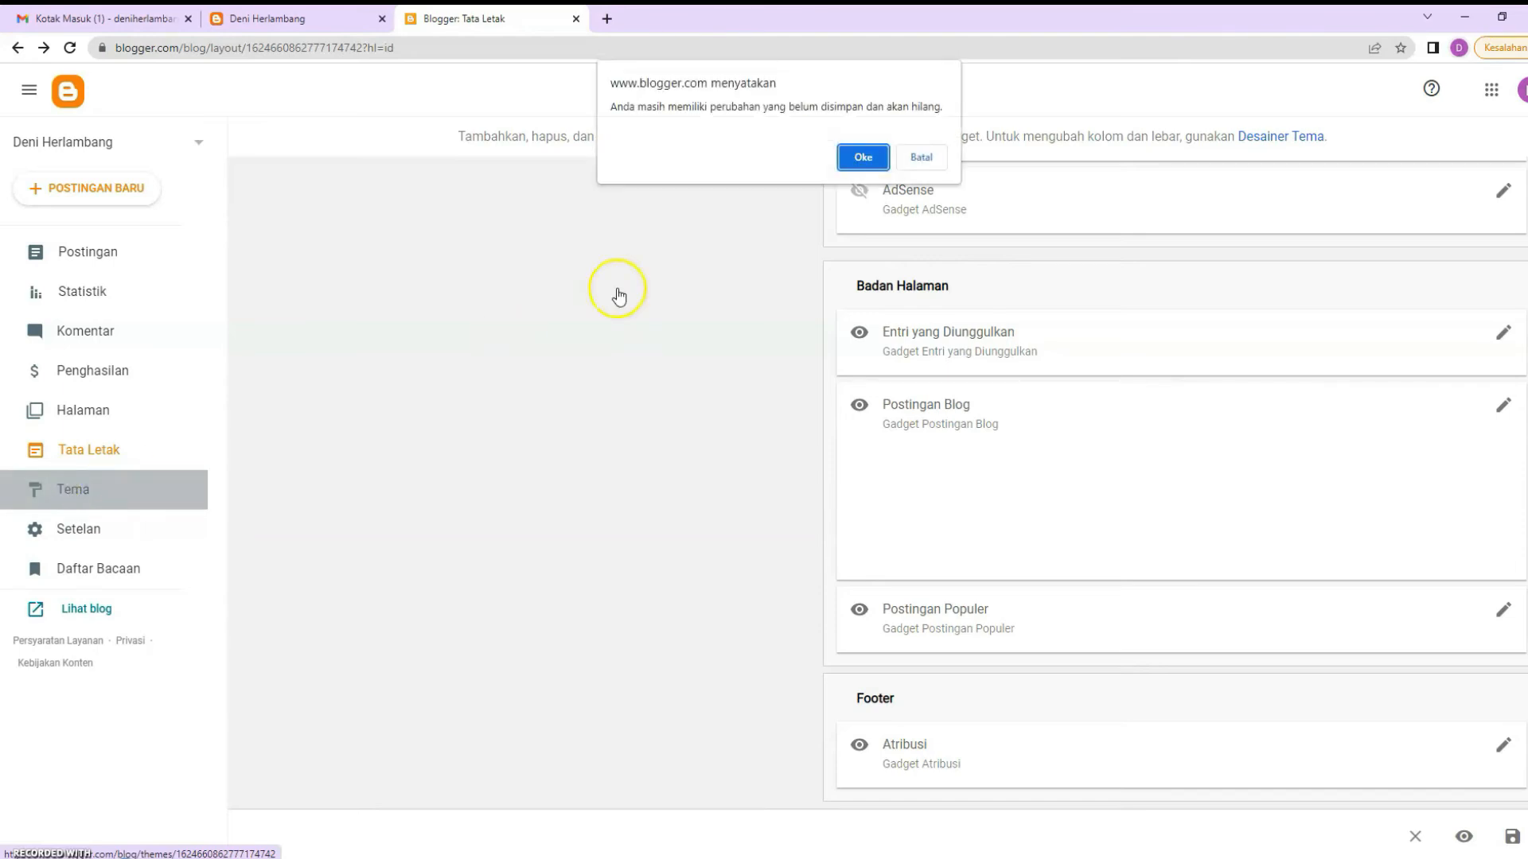
left_click(864, 157)
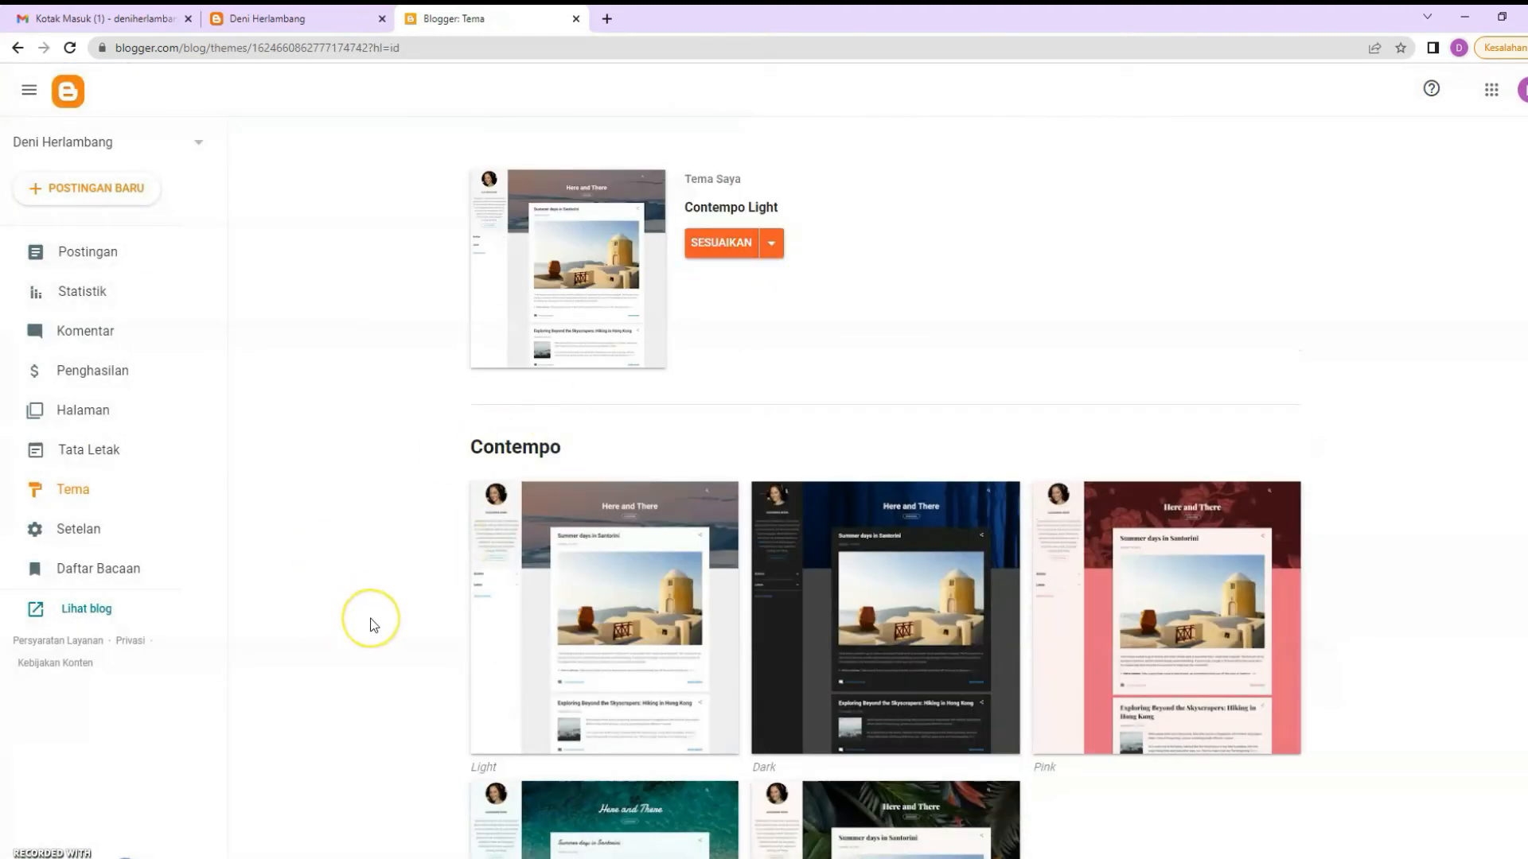
left_click(74, 491)
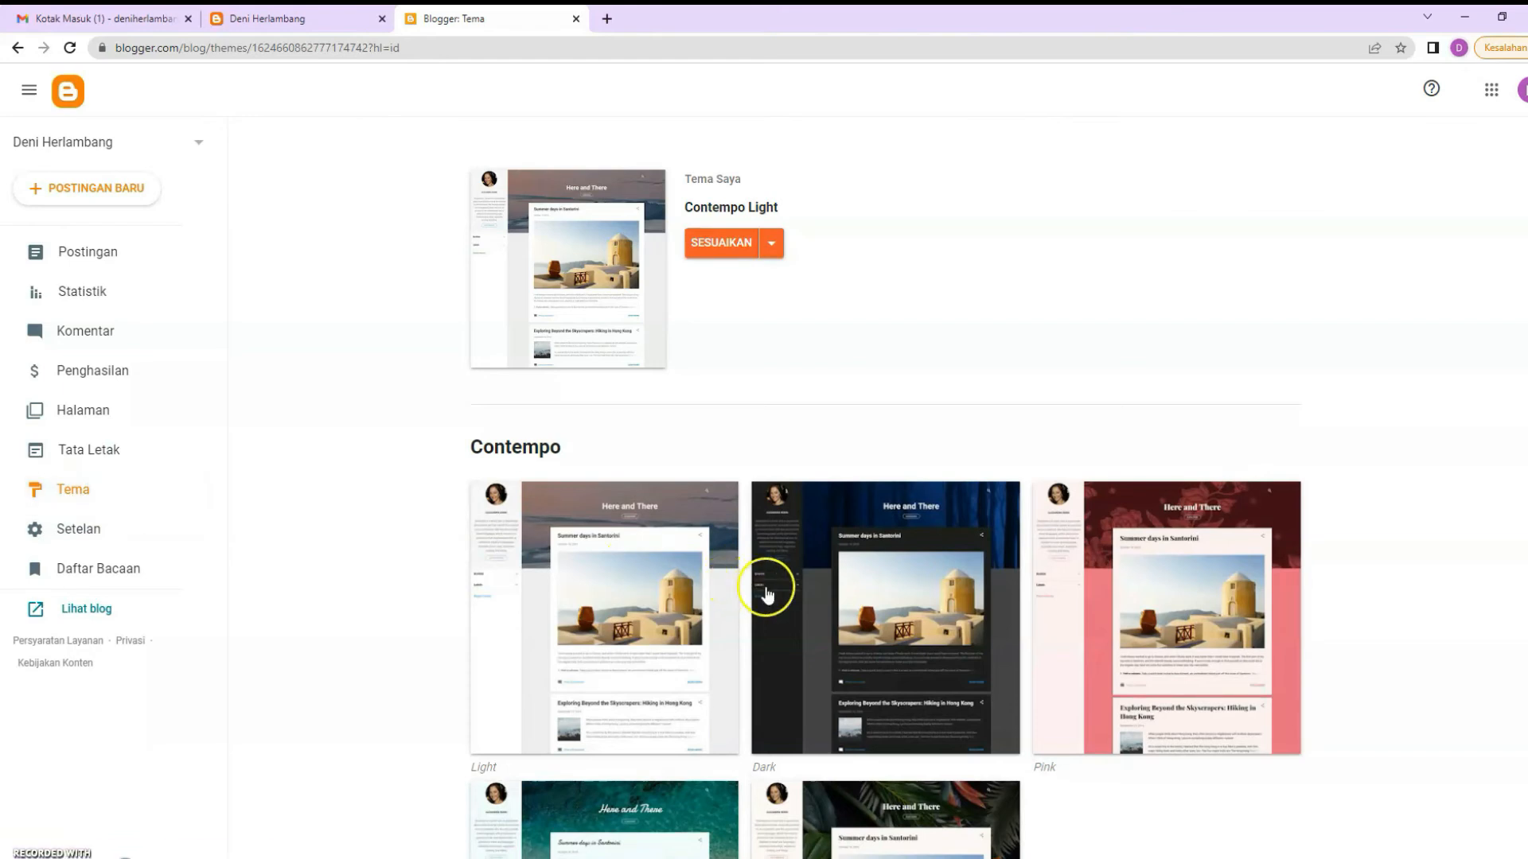
scroll(648, 518, "down", 4)
scroll(630, 527, "down", 5)
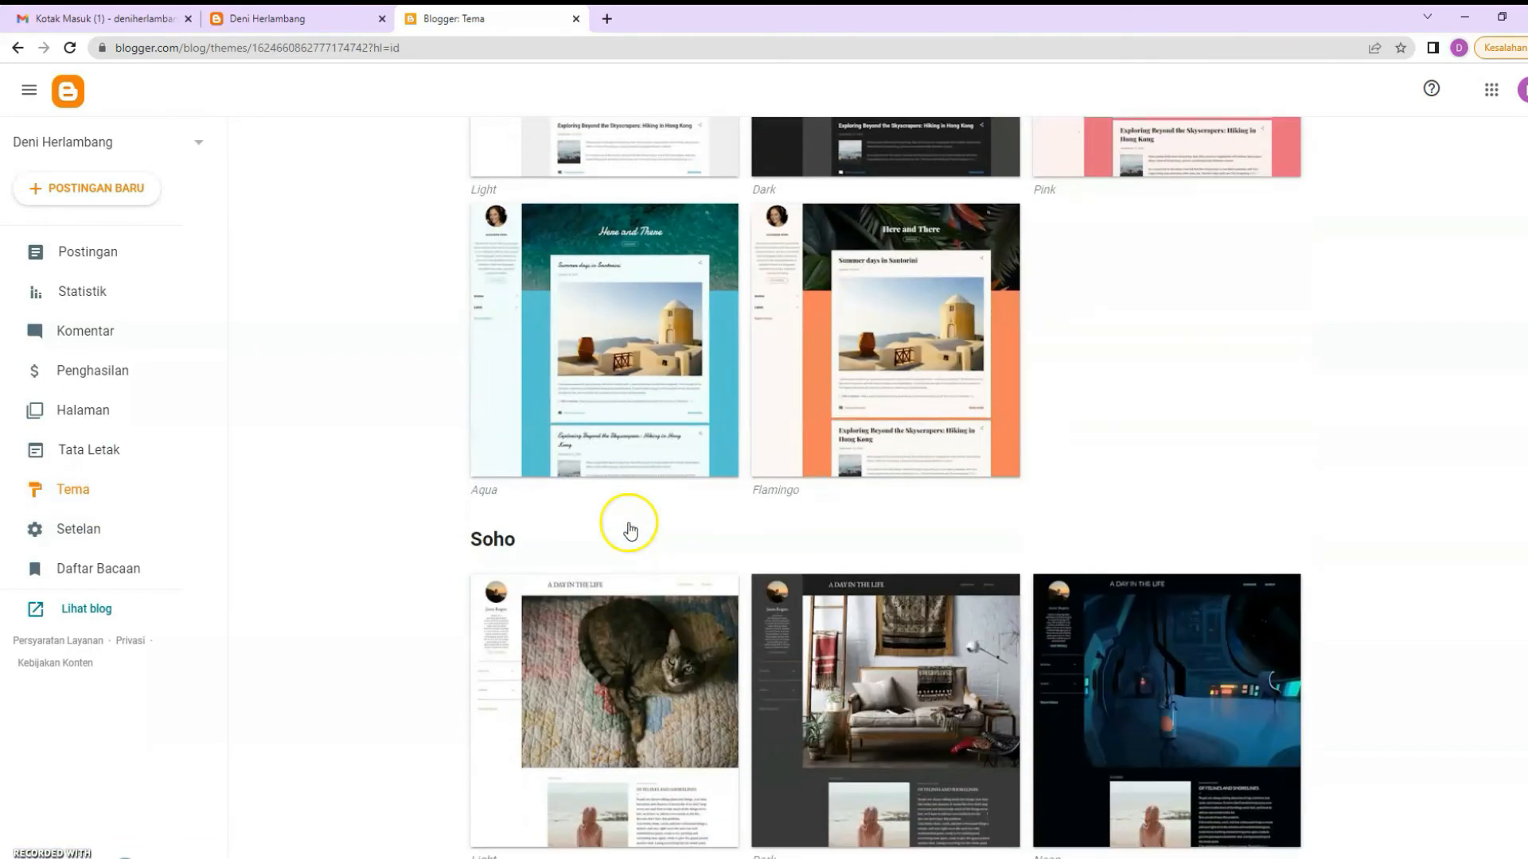
scroll(629, 528, "down", 7)
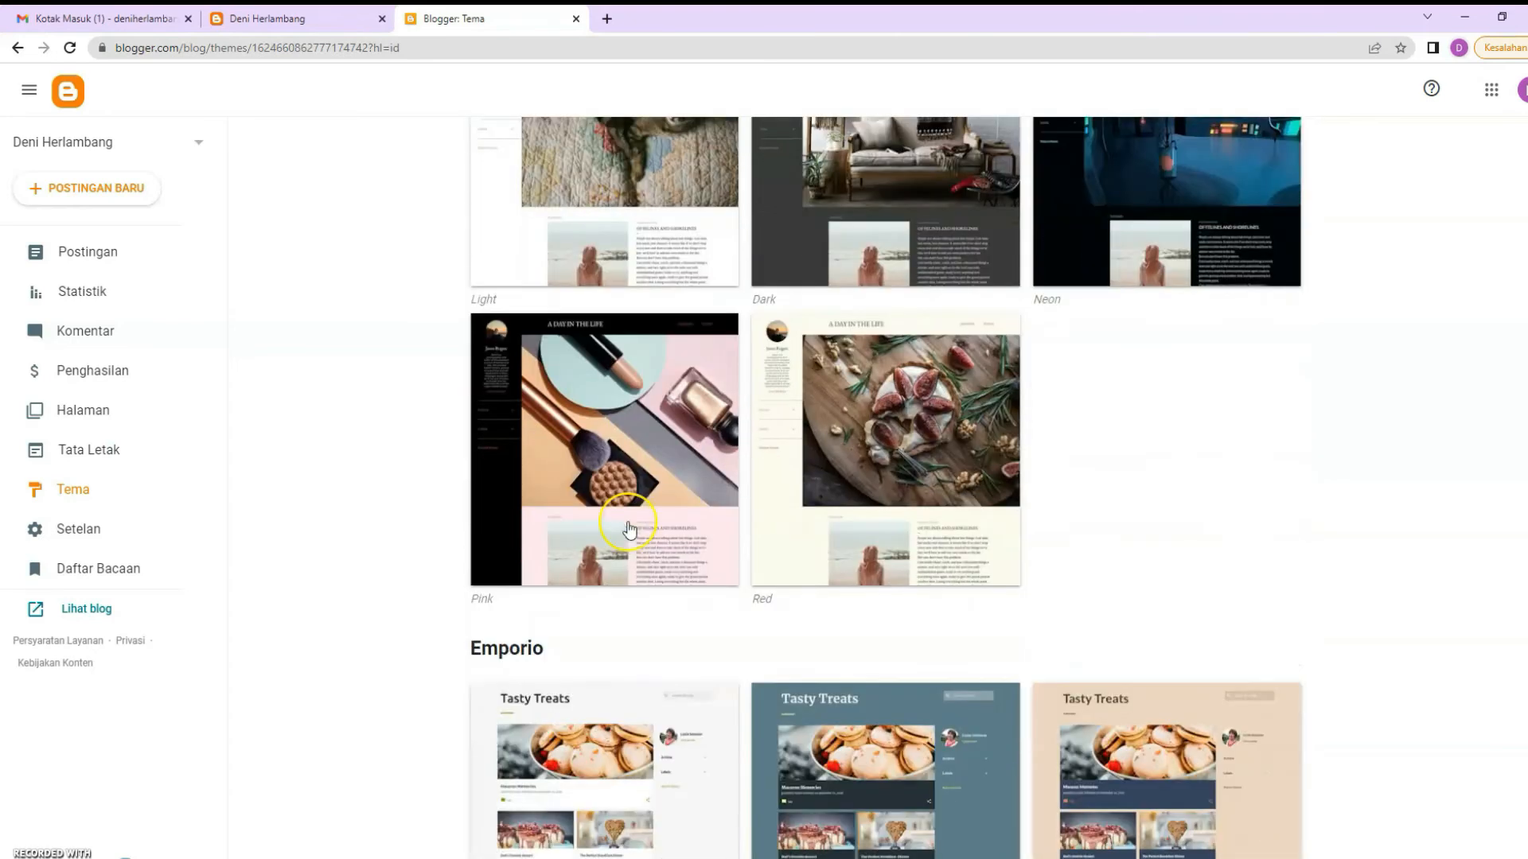
scroll(628, 528, "down", 6)
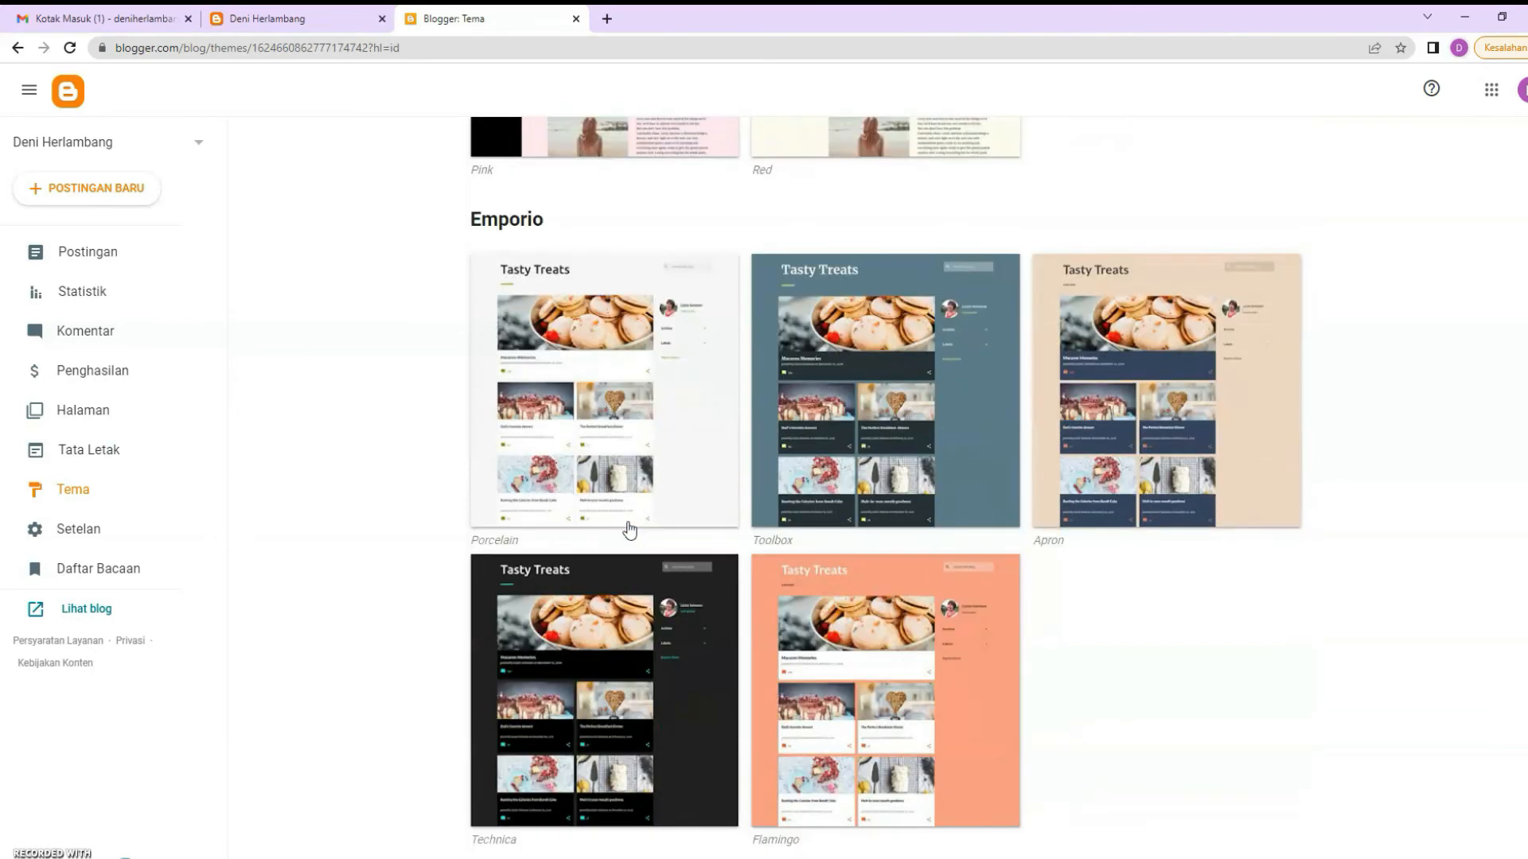
scroll(628, 527, "down", 3)
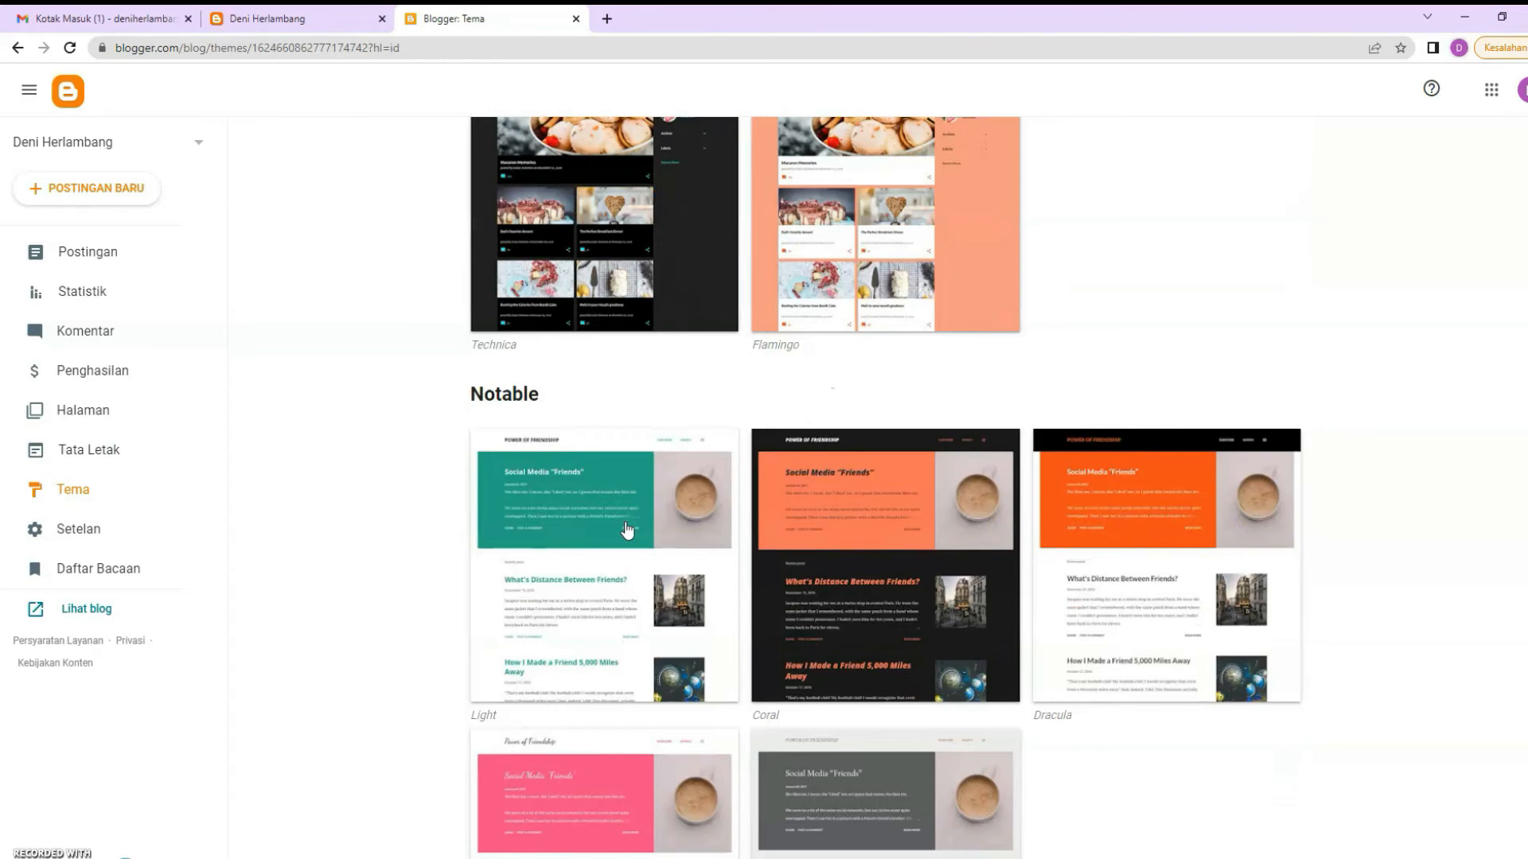
scroll(629, 529, "down", 10)
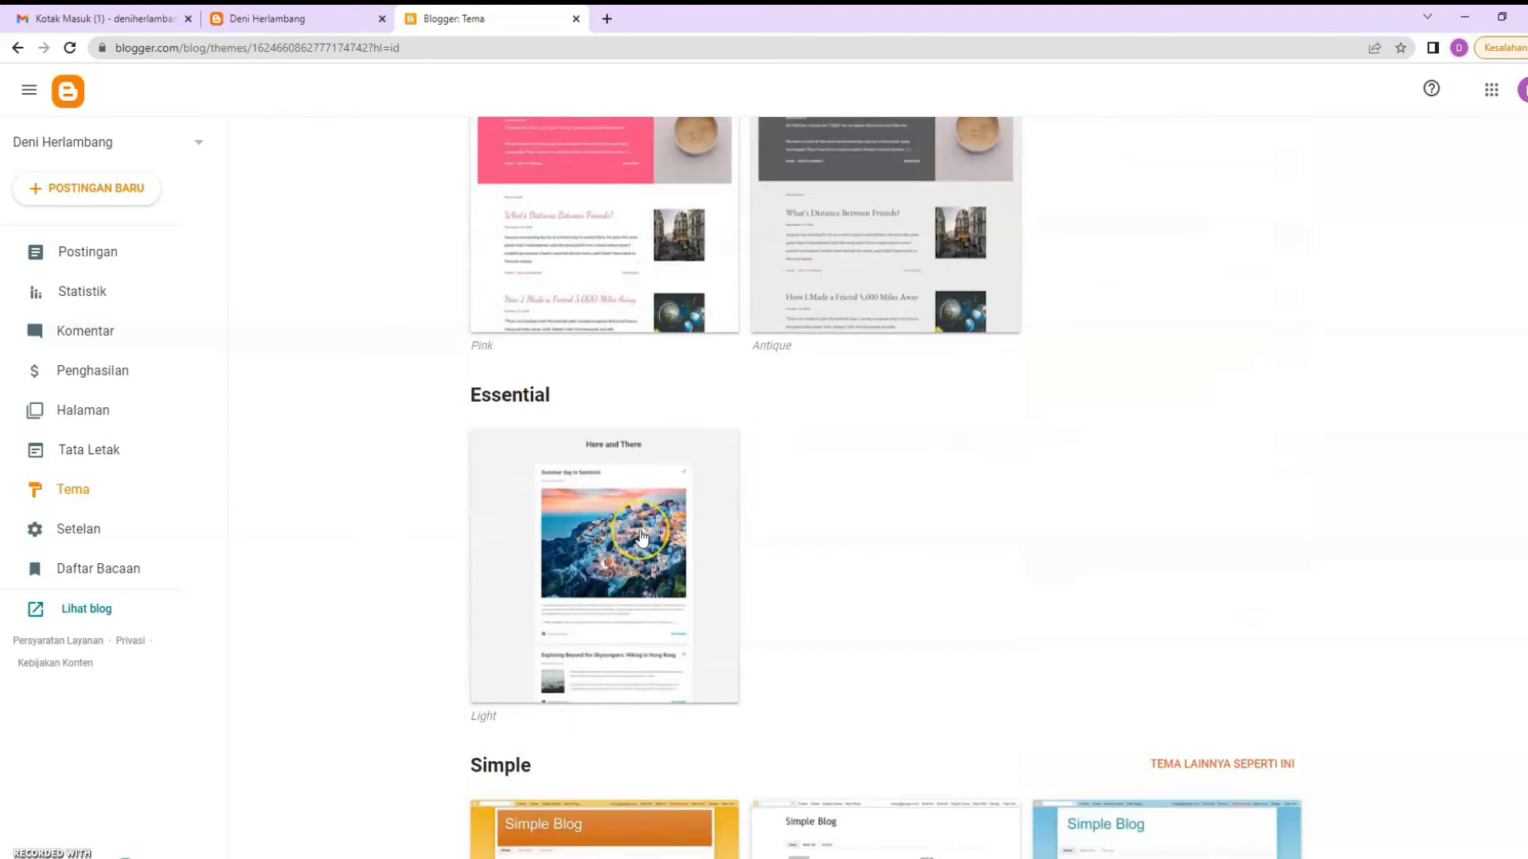
Browse the remaining theme families and open a preview of the blog with the Notable Light theme
scroll(641, 537, "down", 8)
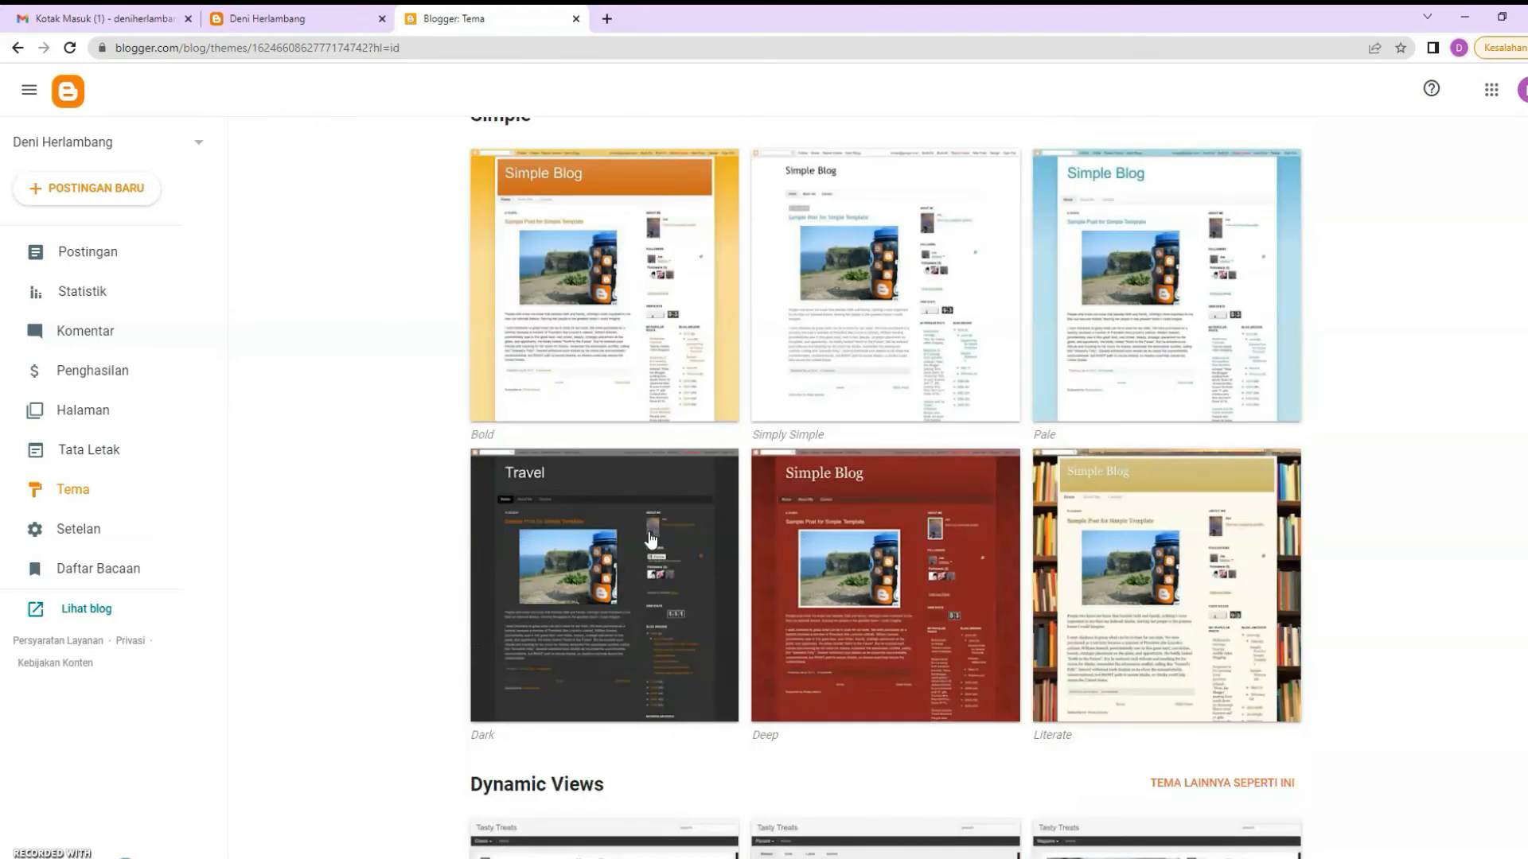
scroll(651, 539, "down", 4)
scroll(660, 541, "down", 4)
scroll(785, 573, "up", 20)
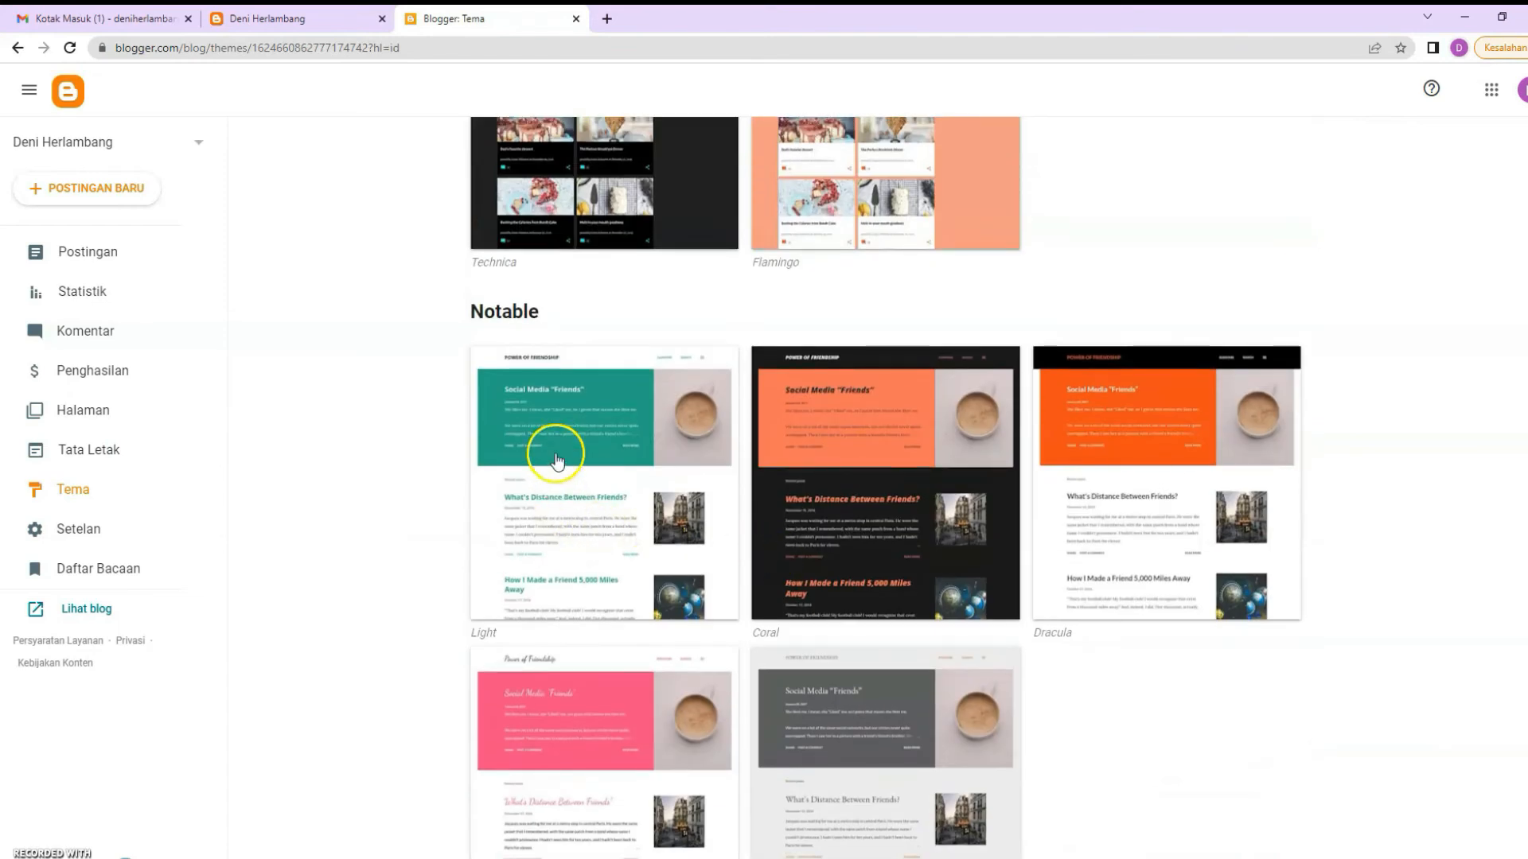
left_click(585, 477)
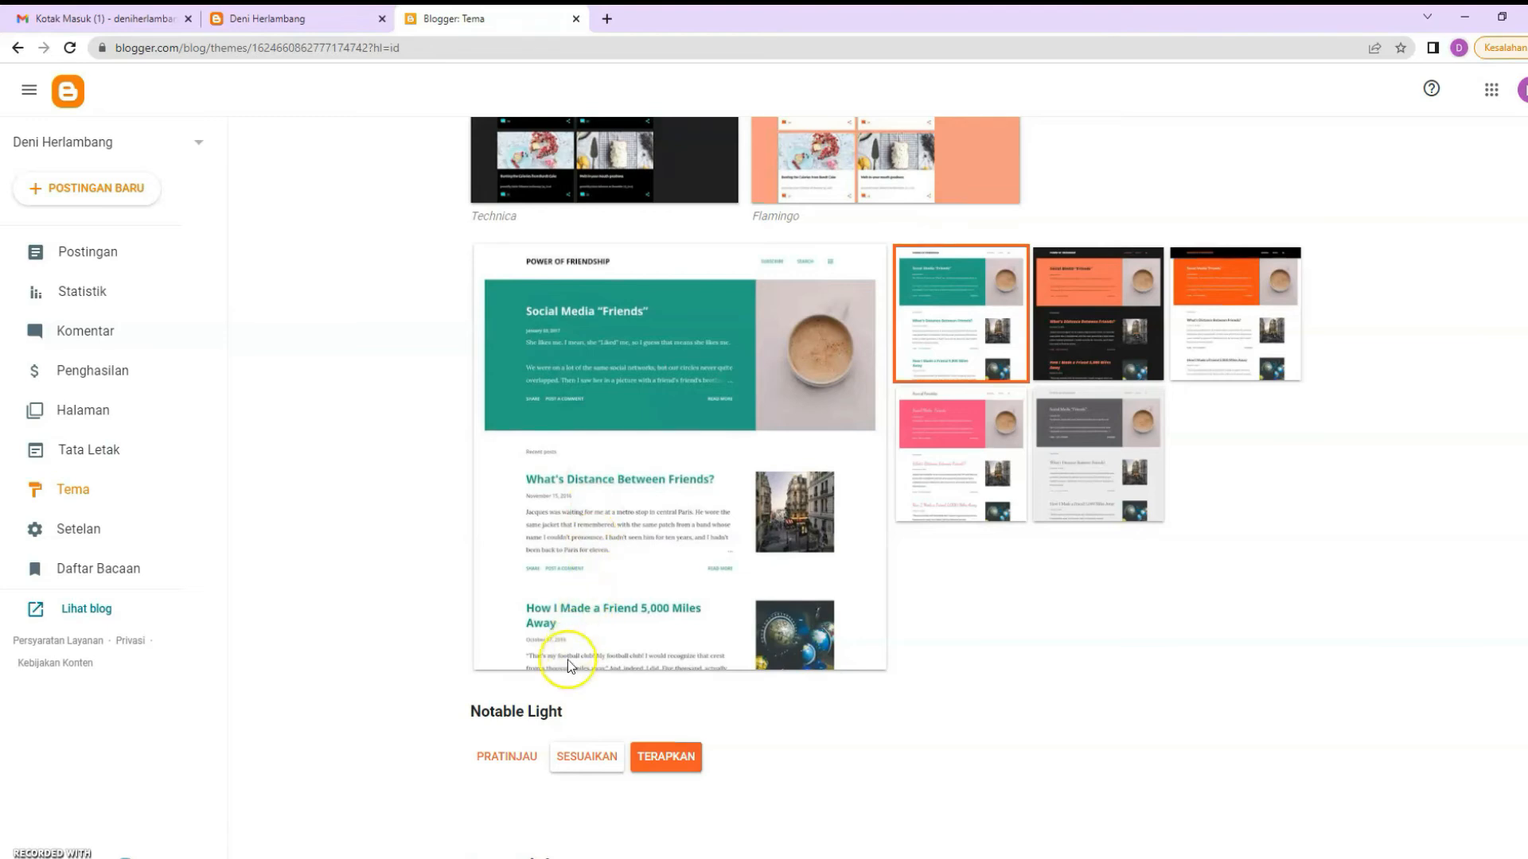
left_click(520, 762)
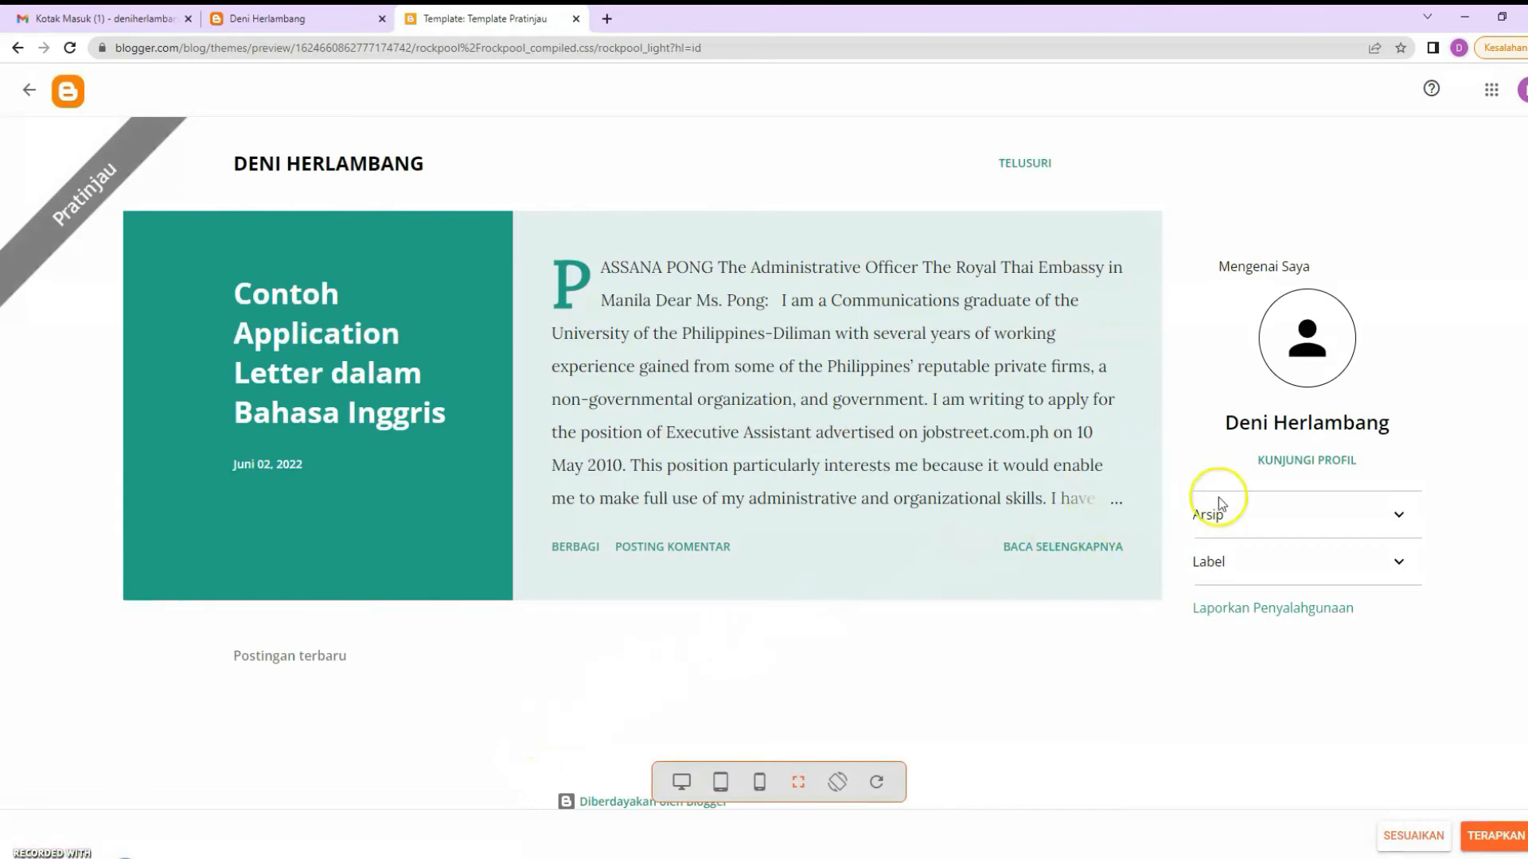
Examine the Notable Light preview in desktop, tablet and smartphone sizes, and return to the theme list
scroll(667, 480, "down", 1)
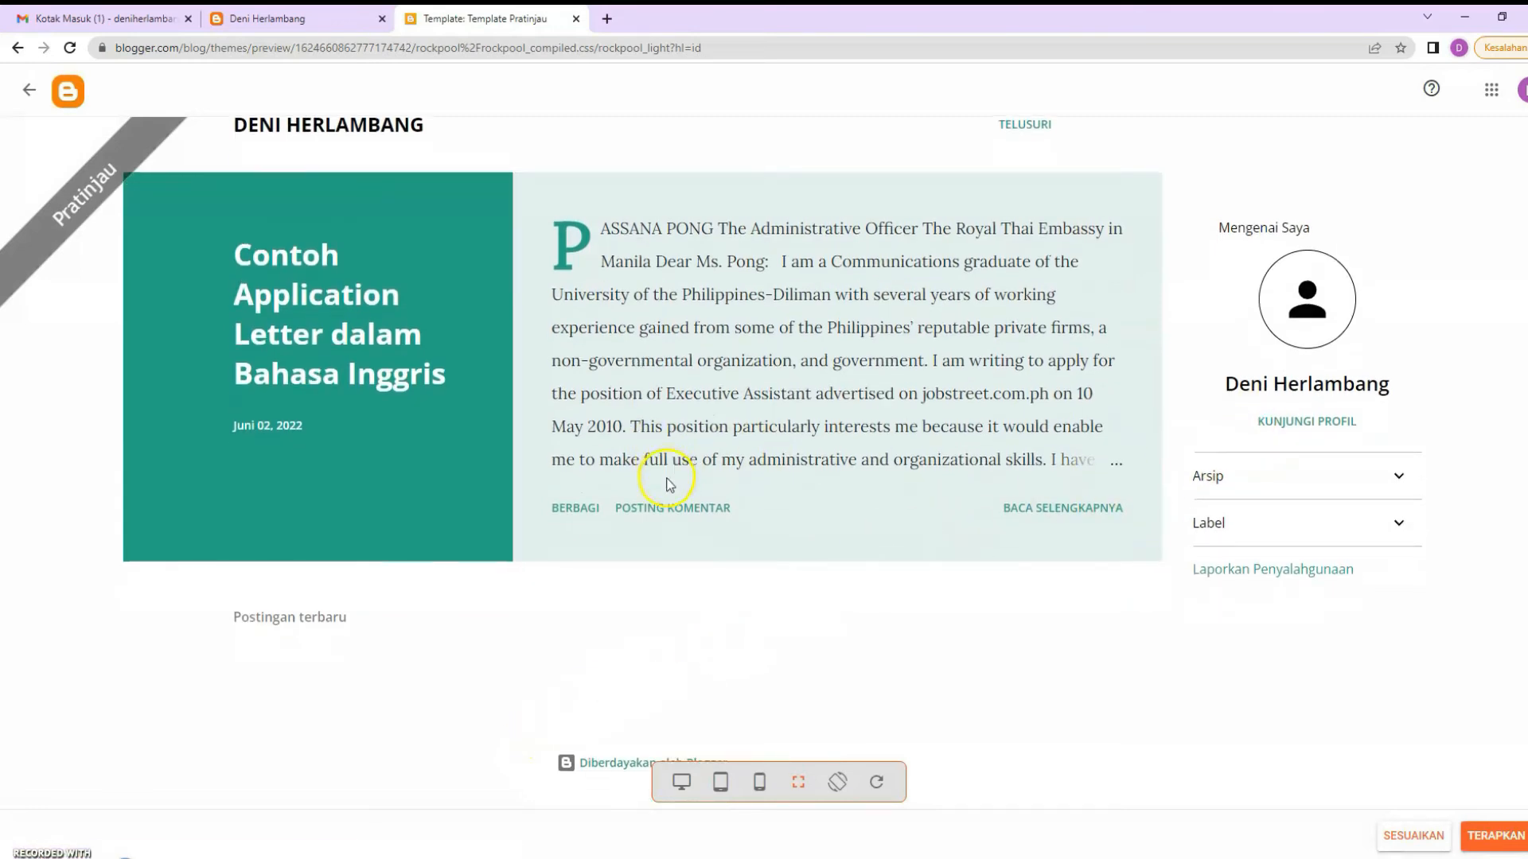
scroll(671, 503, "up", 1)
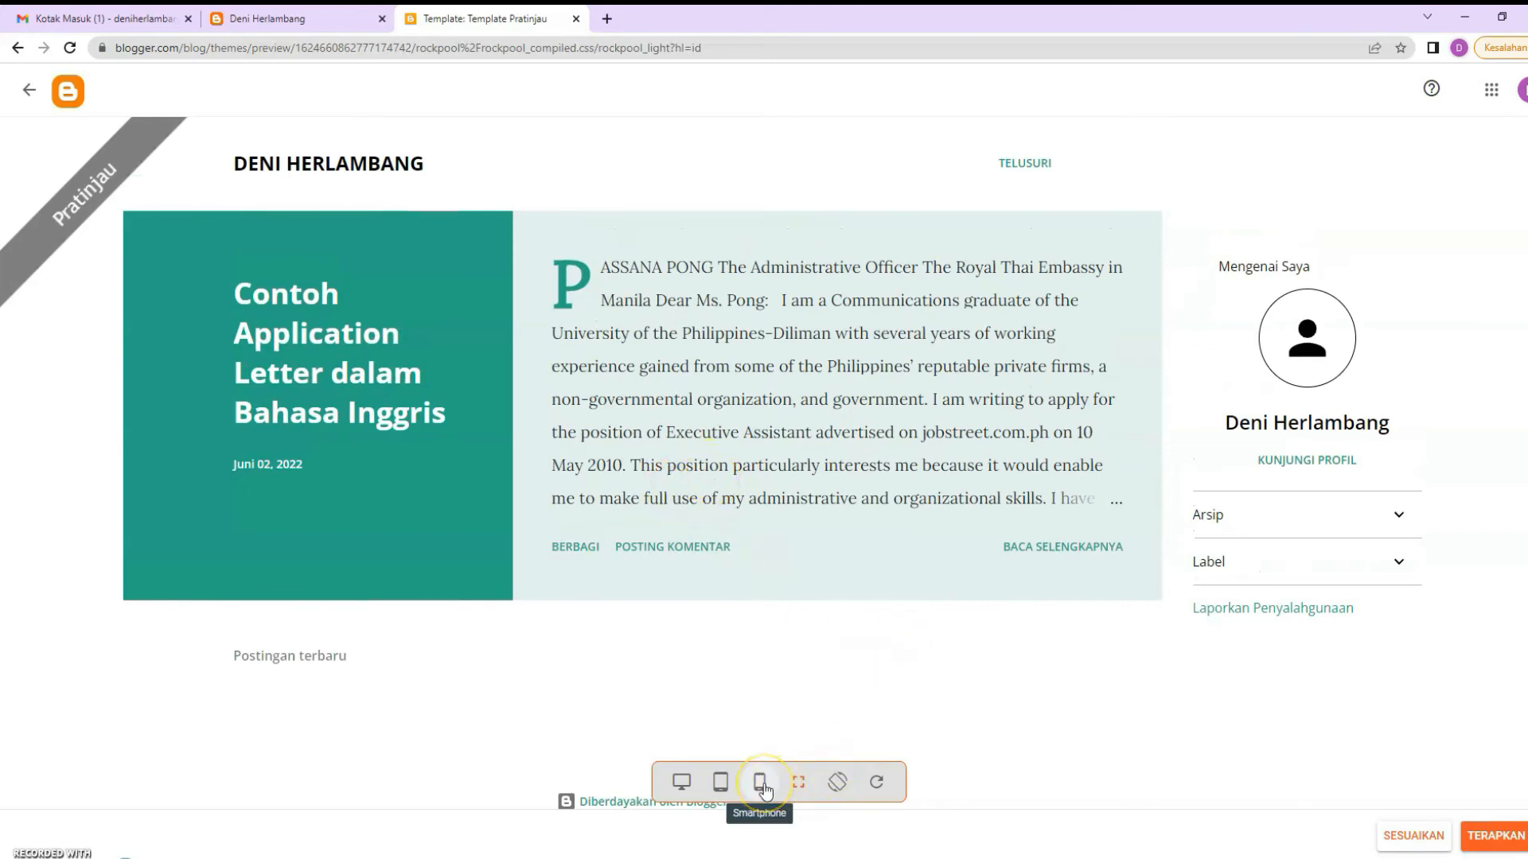
left_click(681, 782)
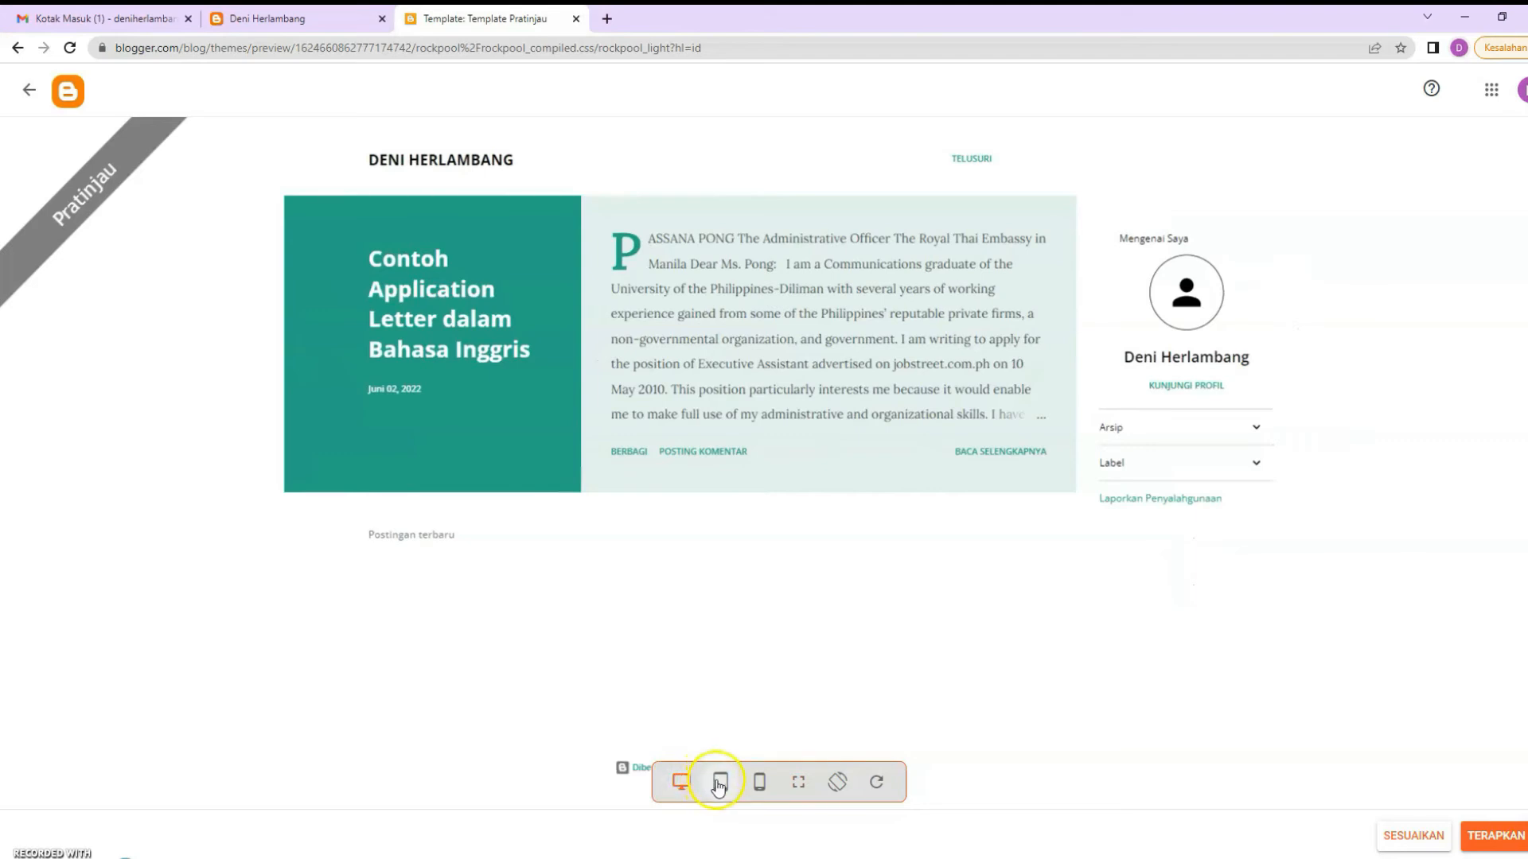
left_click(720, 782)
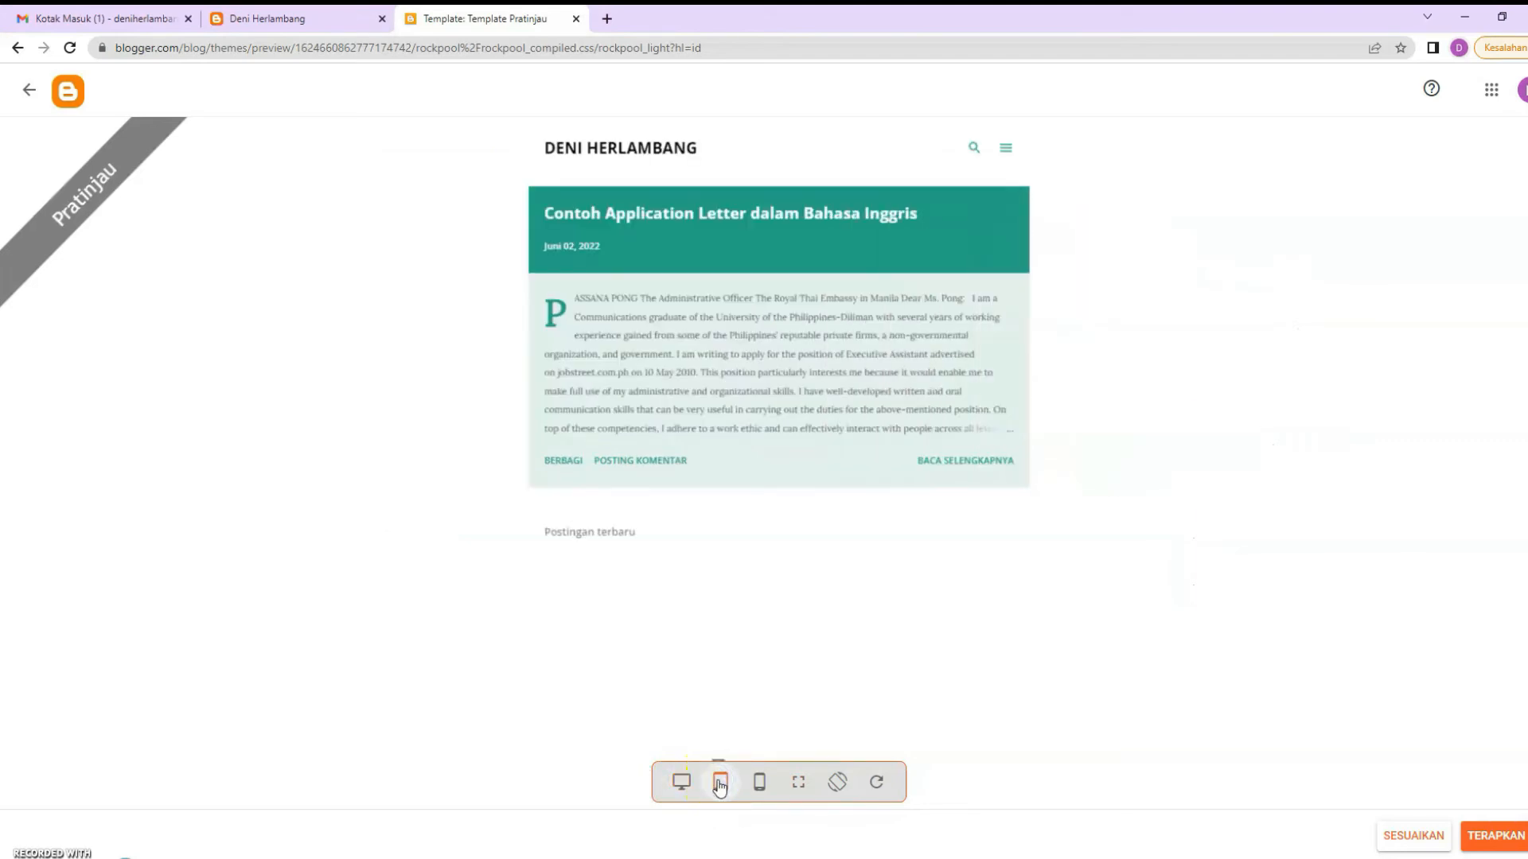
left_click(760, 784)
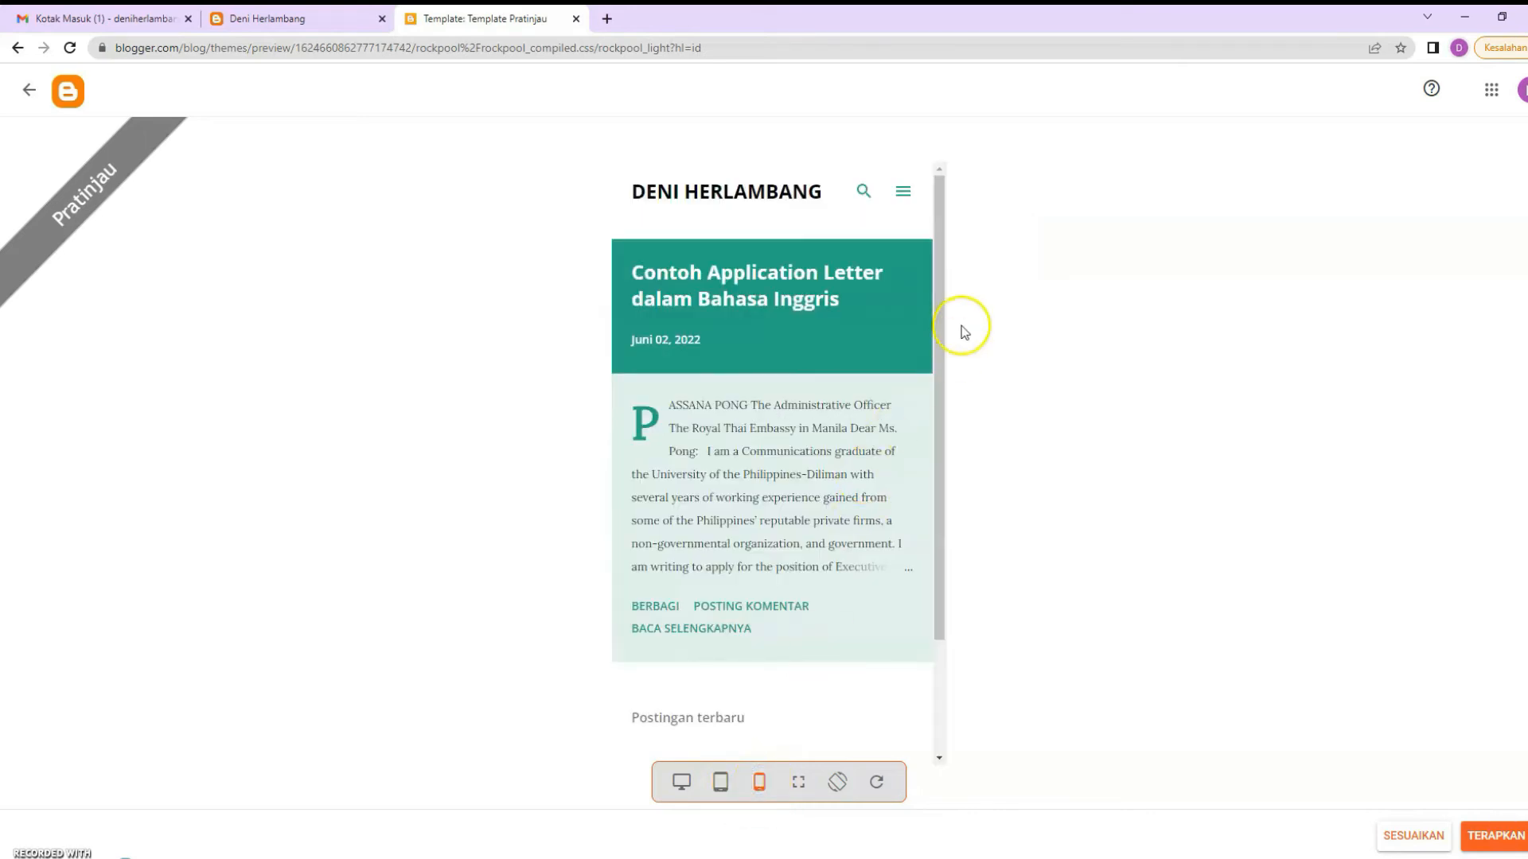
left_click(908, 196)
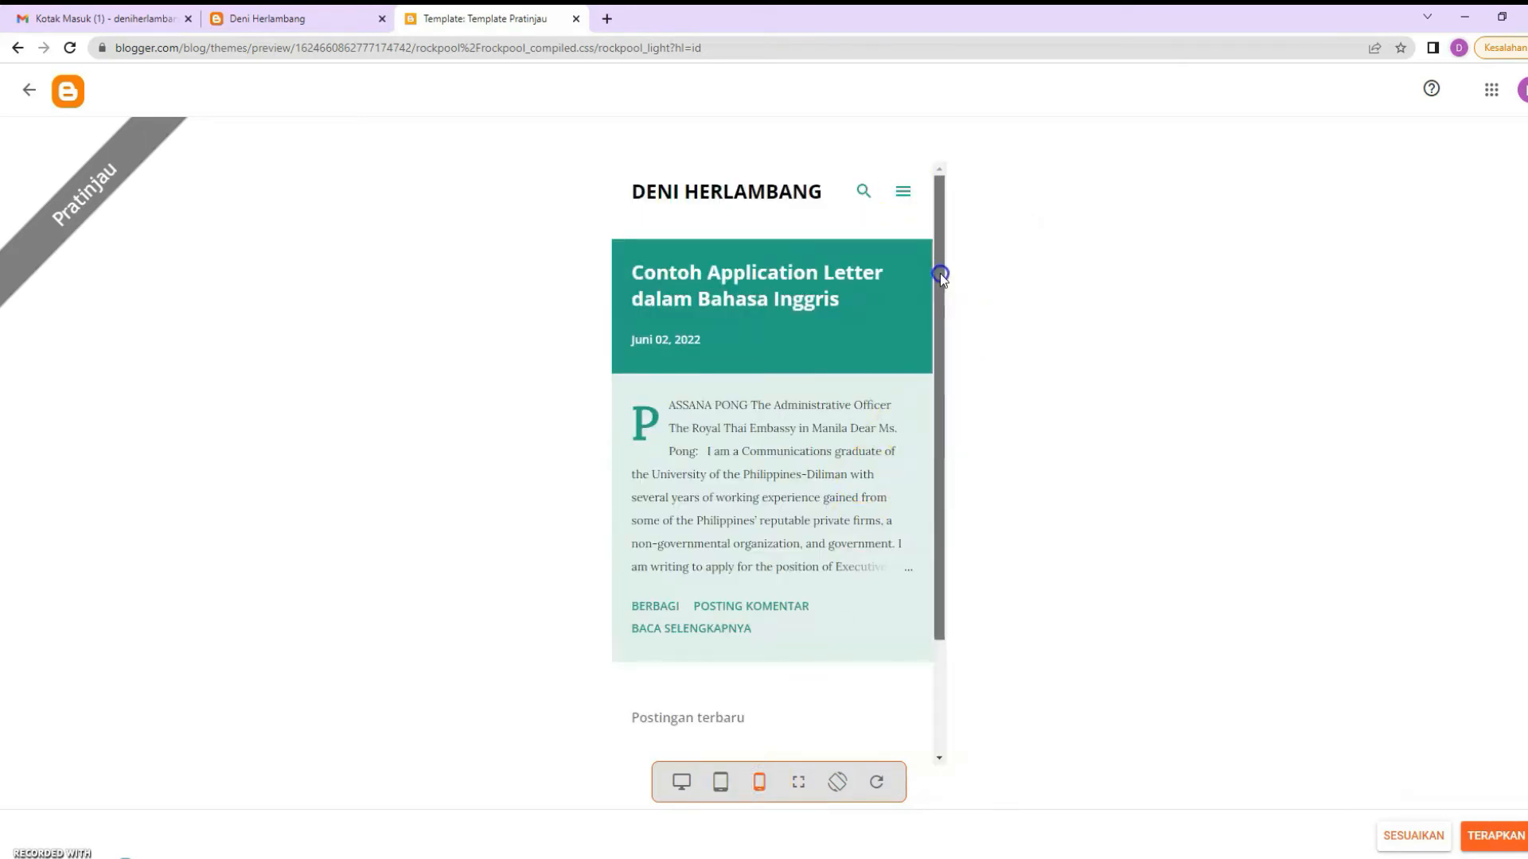
left_click_drag(939, 273, 937, 493)
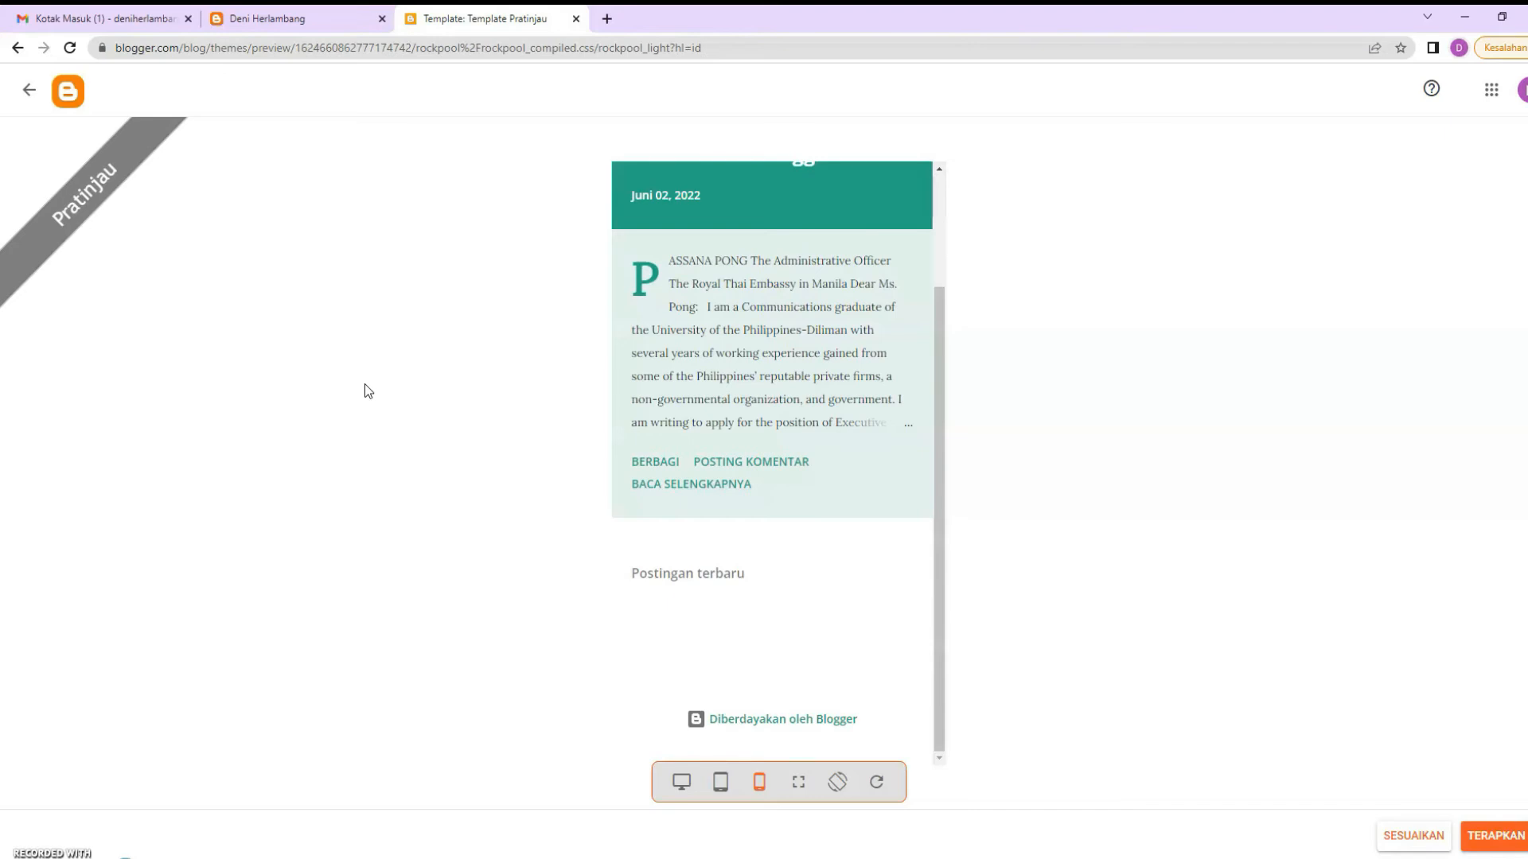
left_click(29, 90)
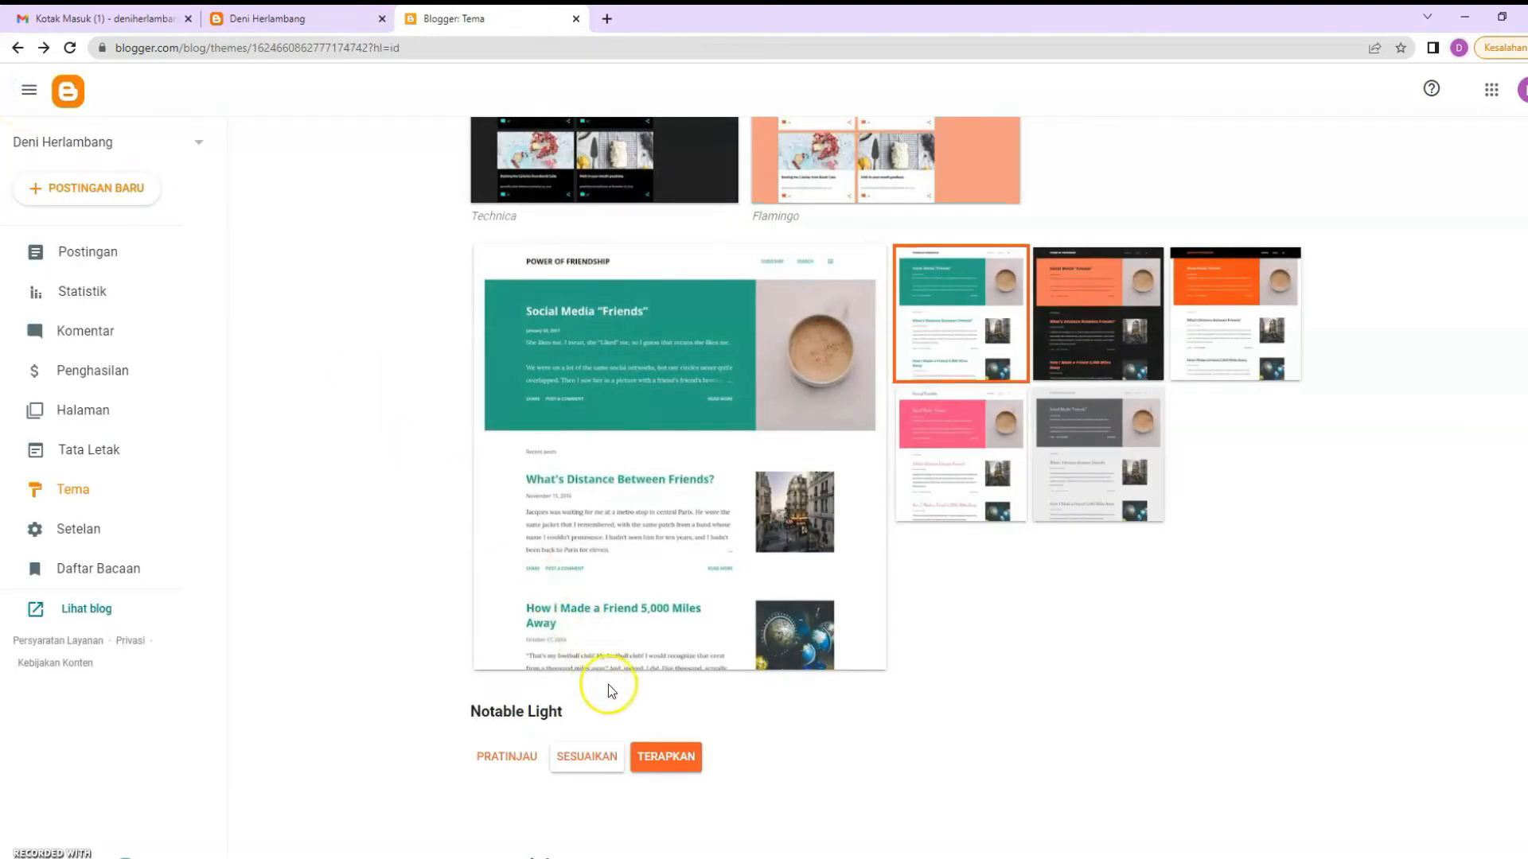
Apply the Notable Light theme to the blog and check the public home page
left_click(676, 760)
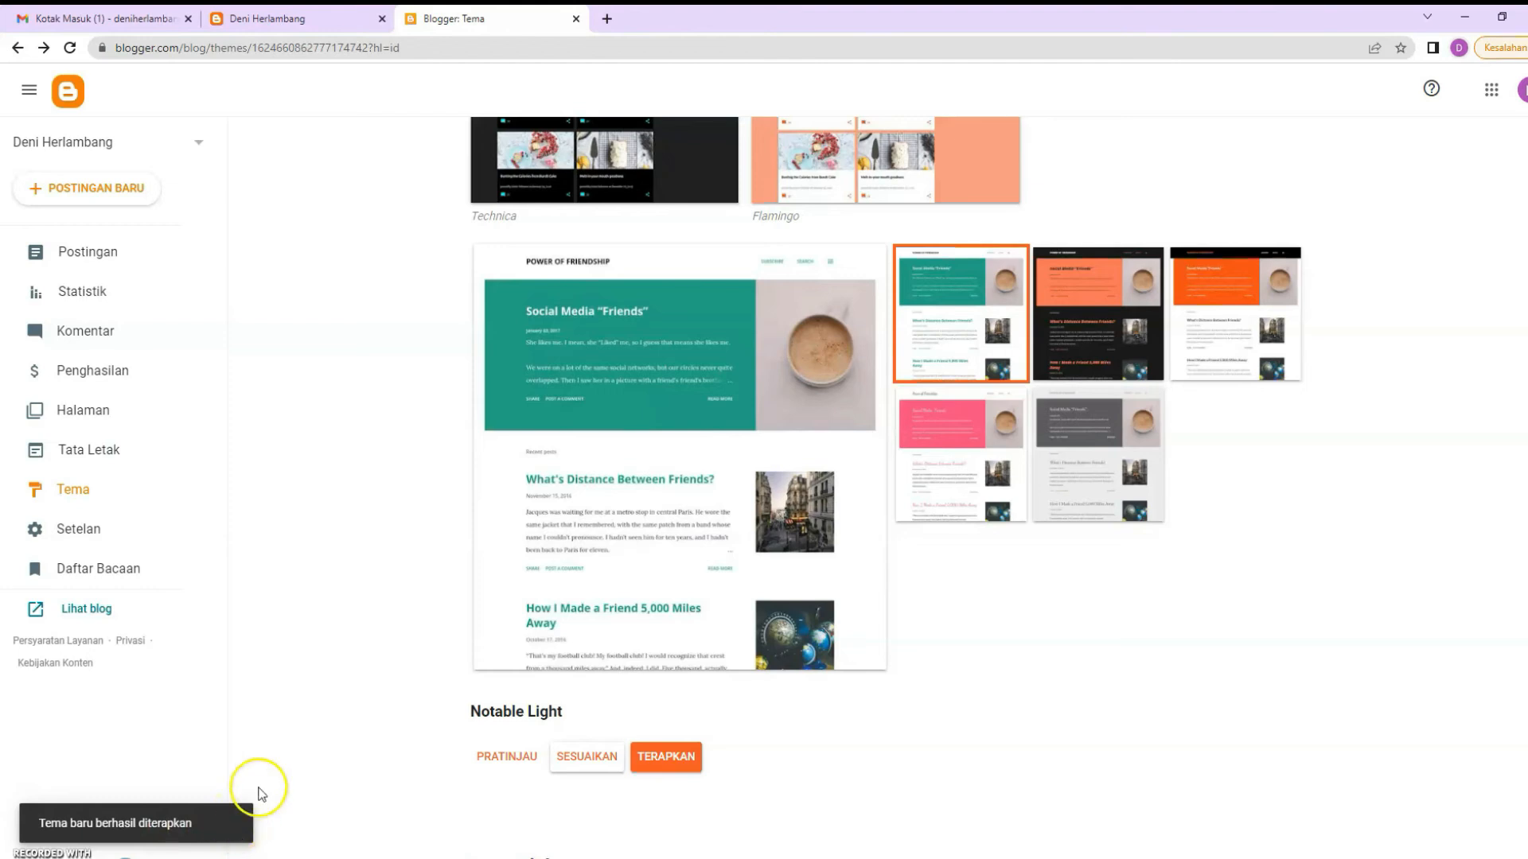
left_click(98, 616)
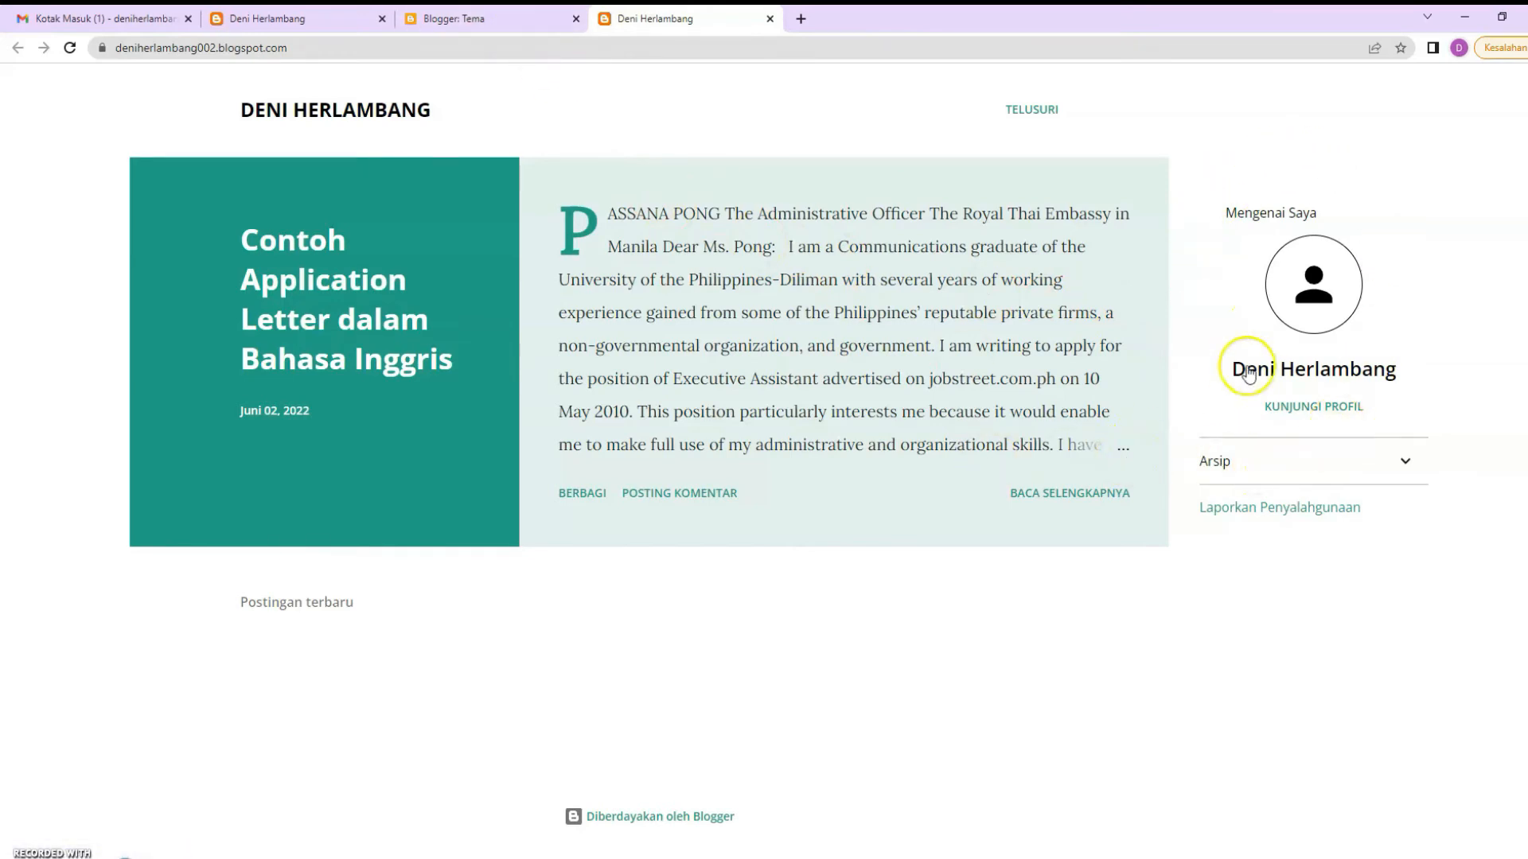
left_click(532, 30)
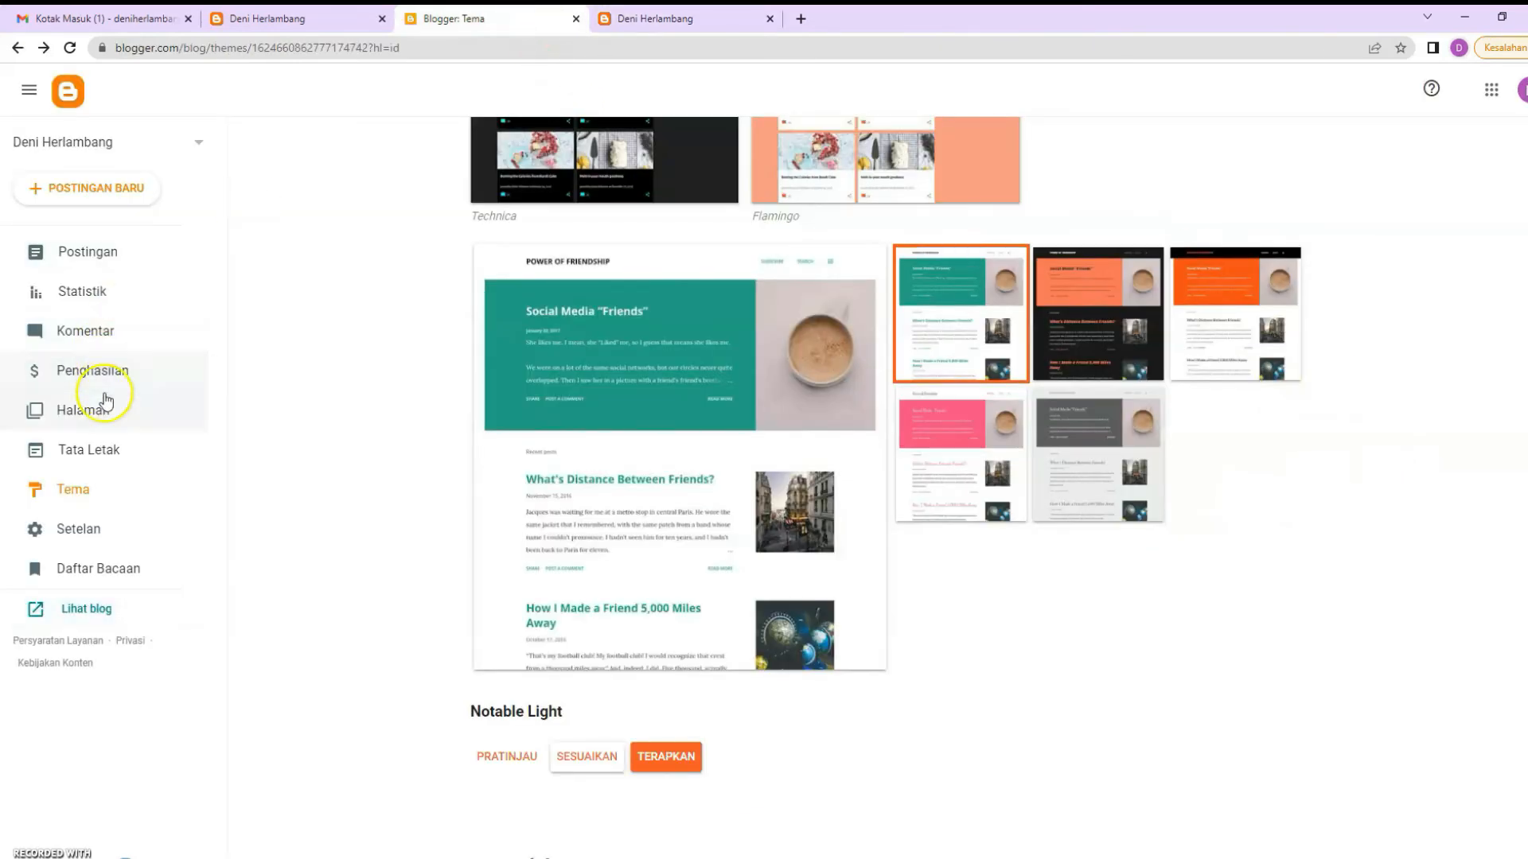
Open the blog's layout (Tata Letak) and examine the new theme's Badan Halaman and Bilah Sisi gadgets
left_click(109, 451)
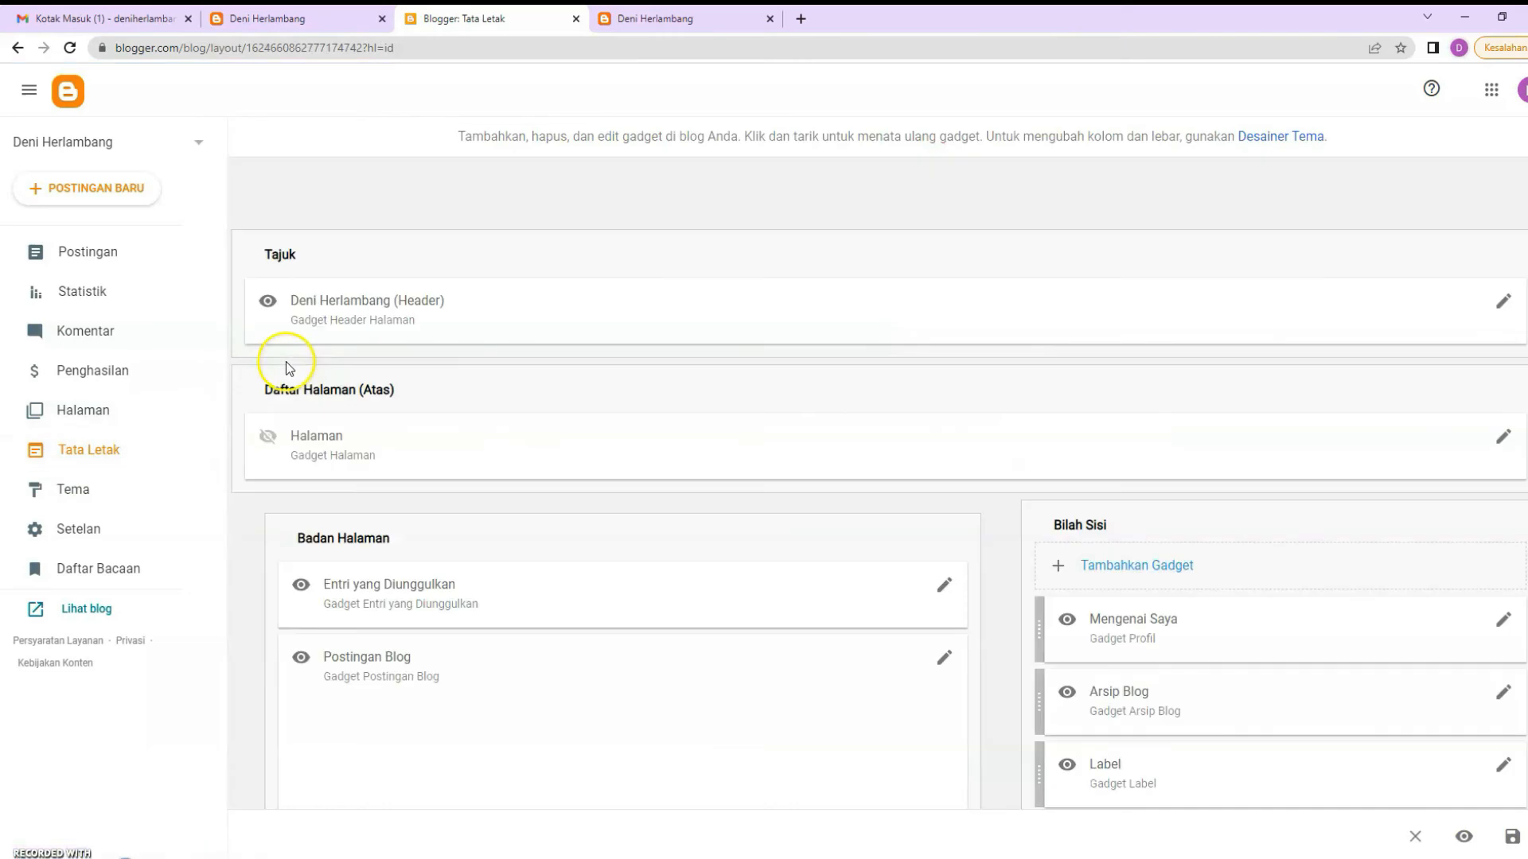
scroll(1154, 534, "down", 3)
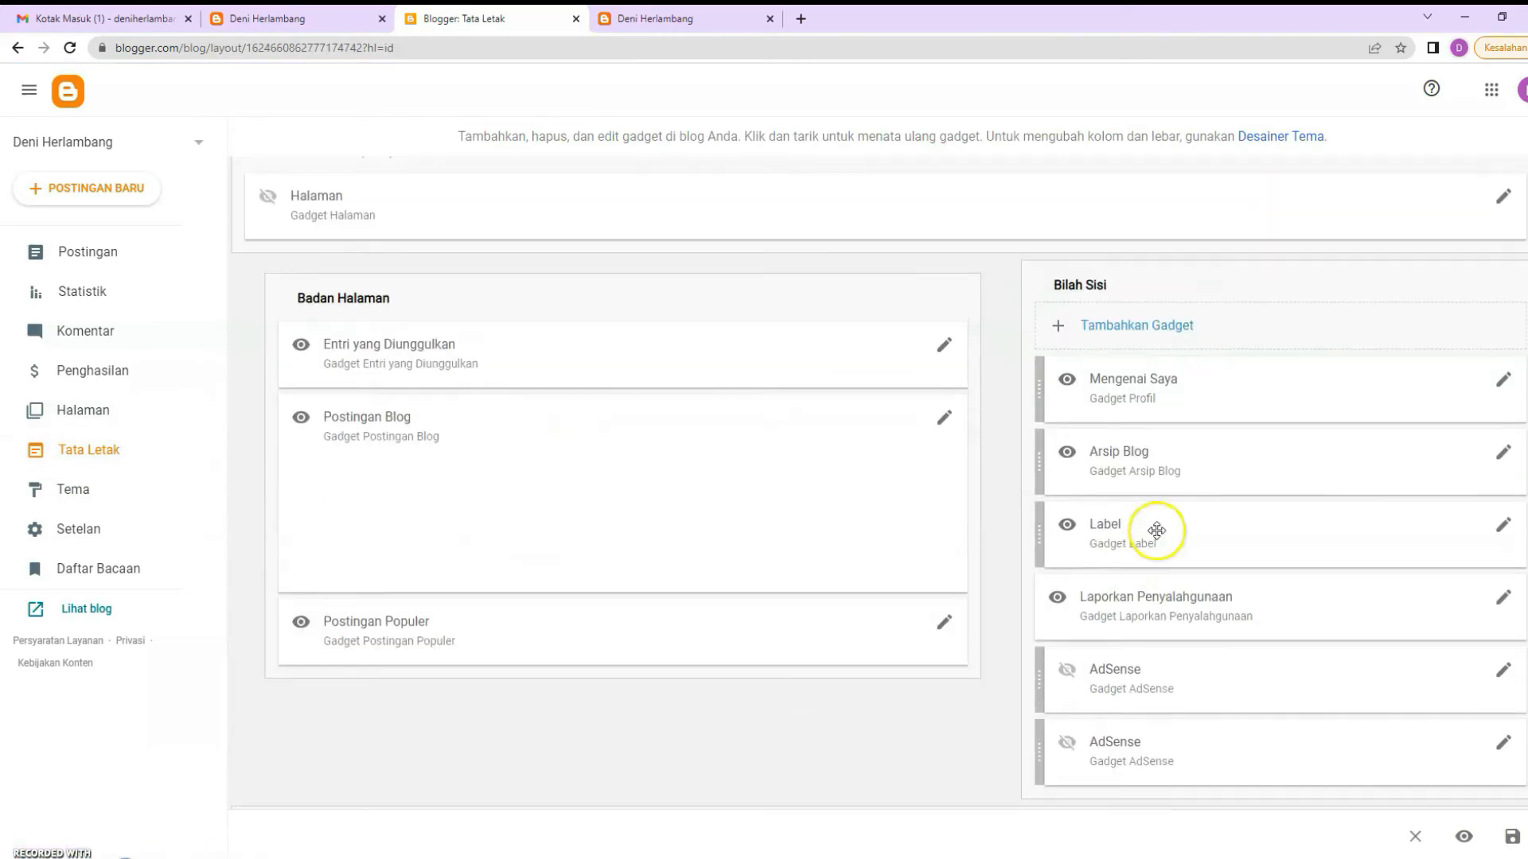
scroll(1156, 531, "up", 2)
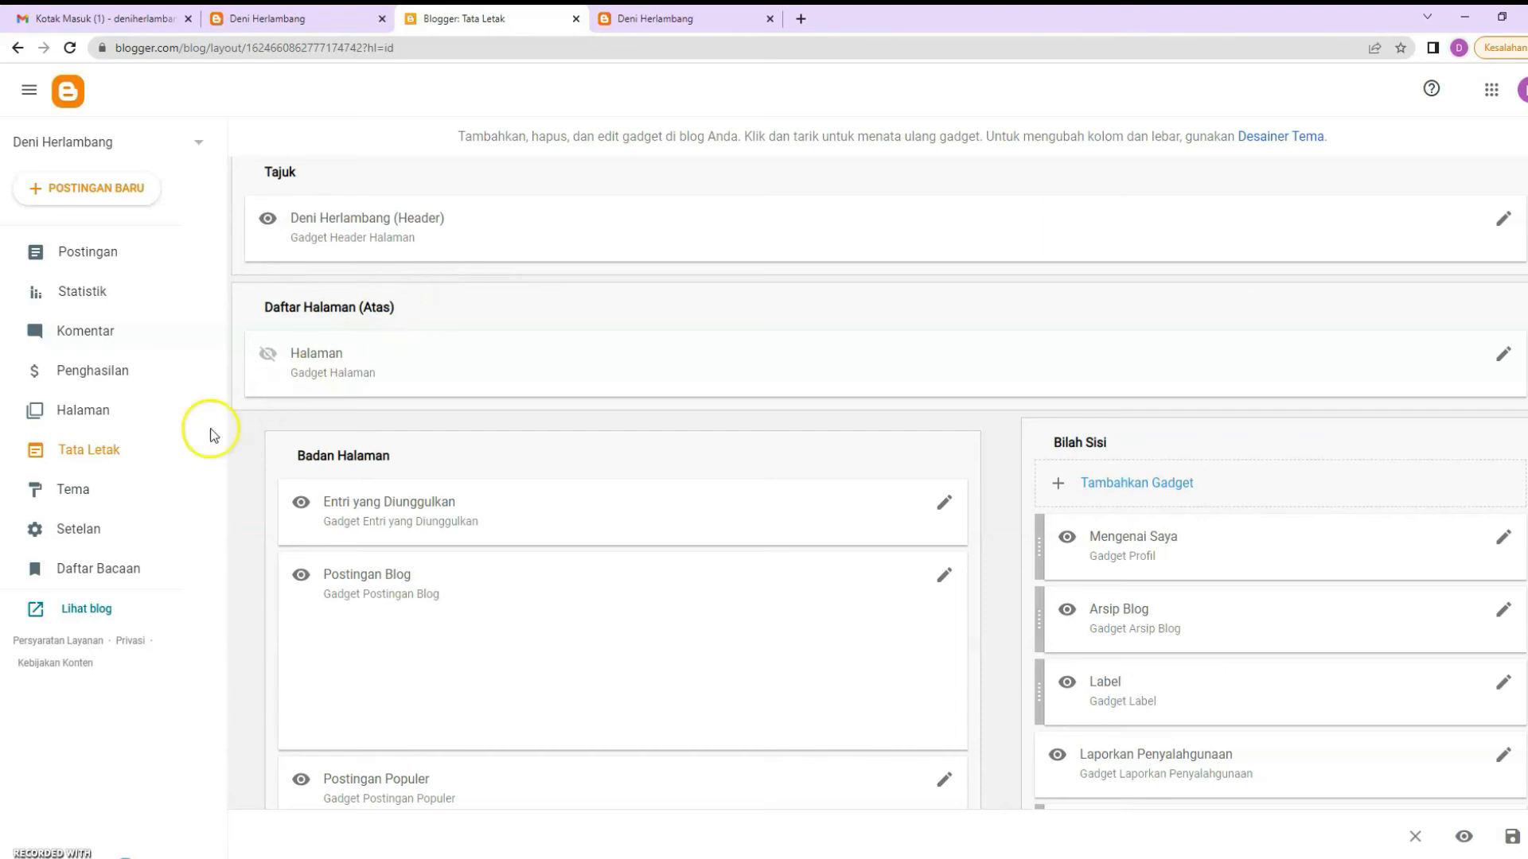
Open the blog's settings (Setelan) and view the Judul and Bahasa blog options, cancelling both without changes
left_click(73, 536)
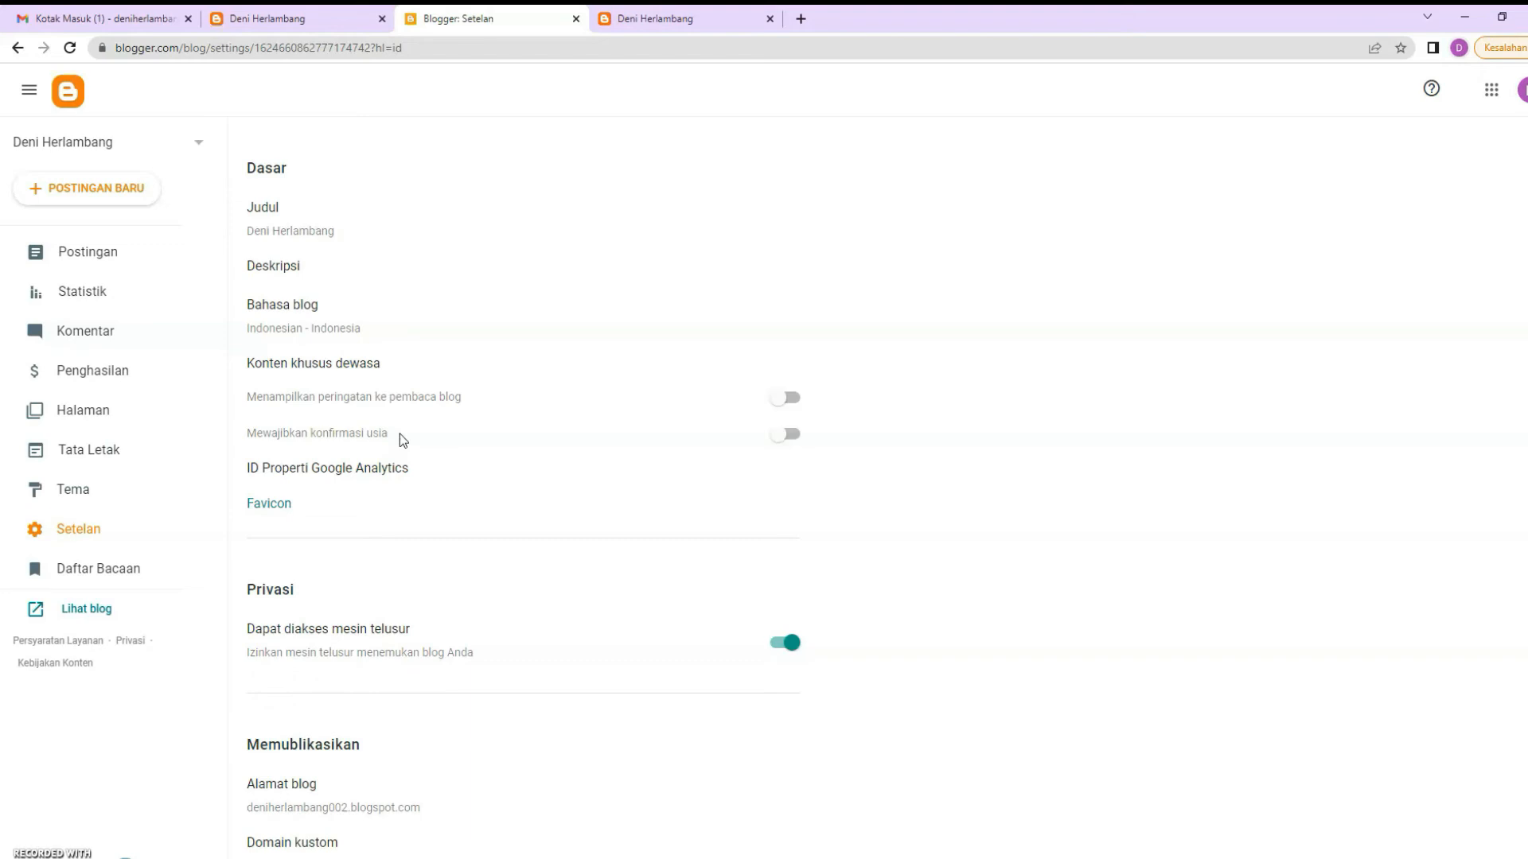
left_click(318, 232)
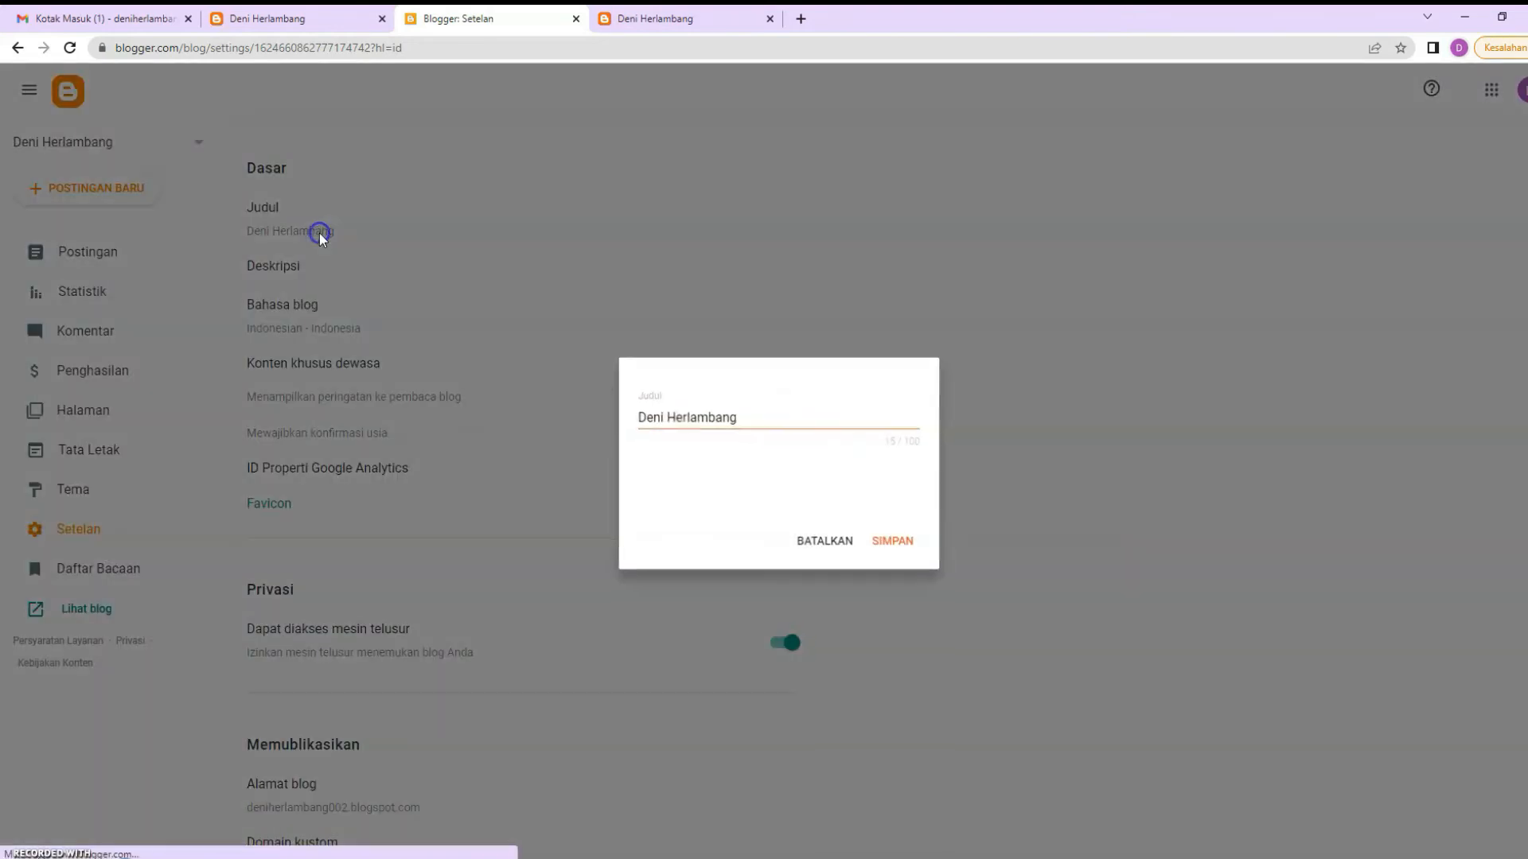
left_click(821, 480)
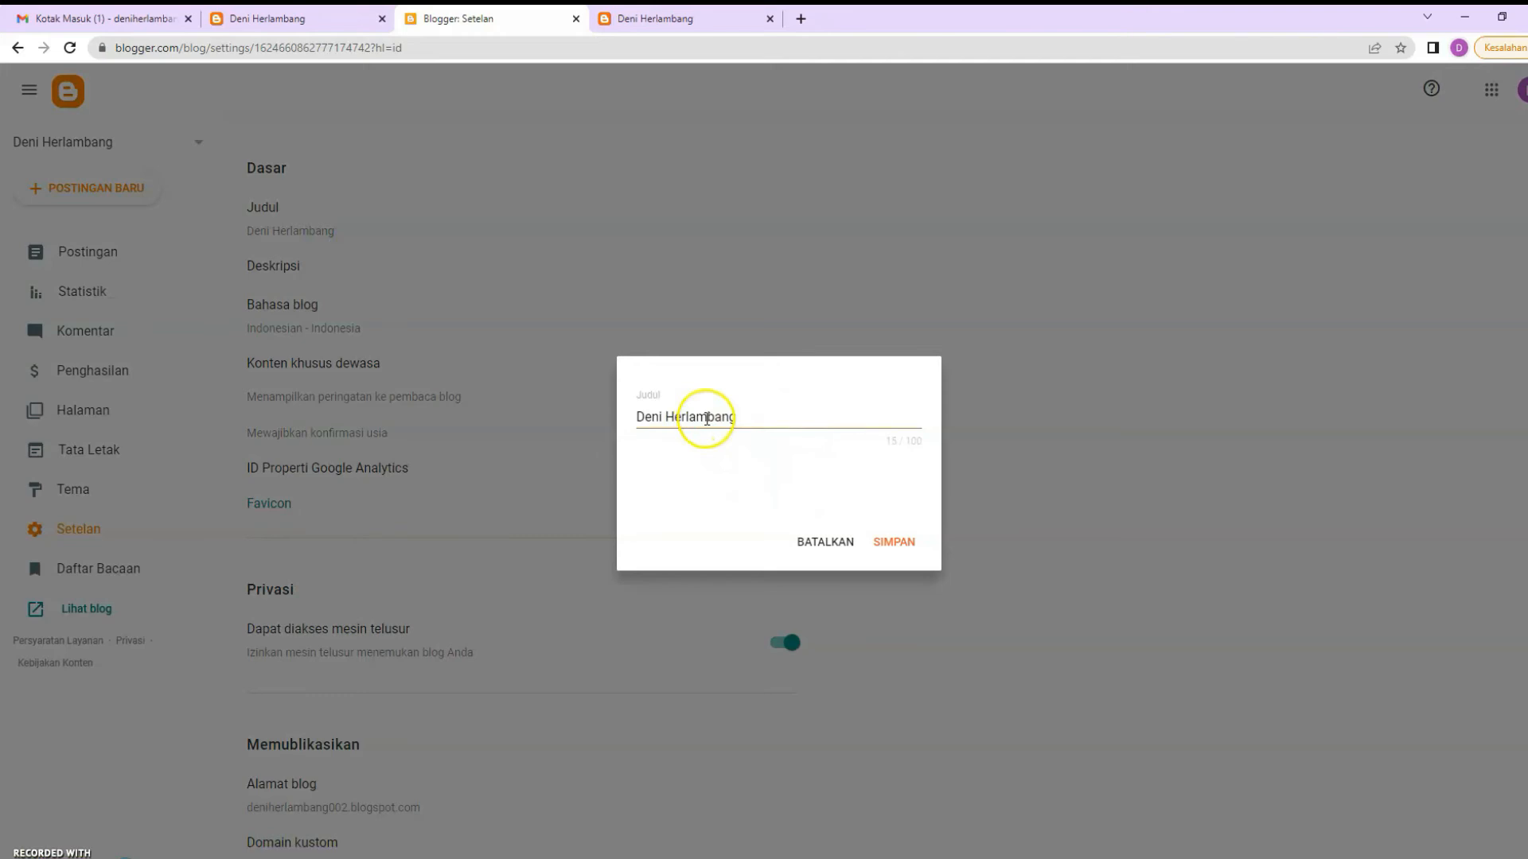
left_click(825, 542)
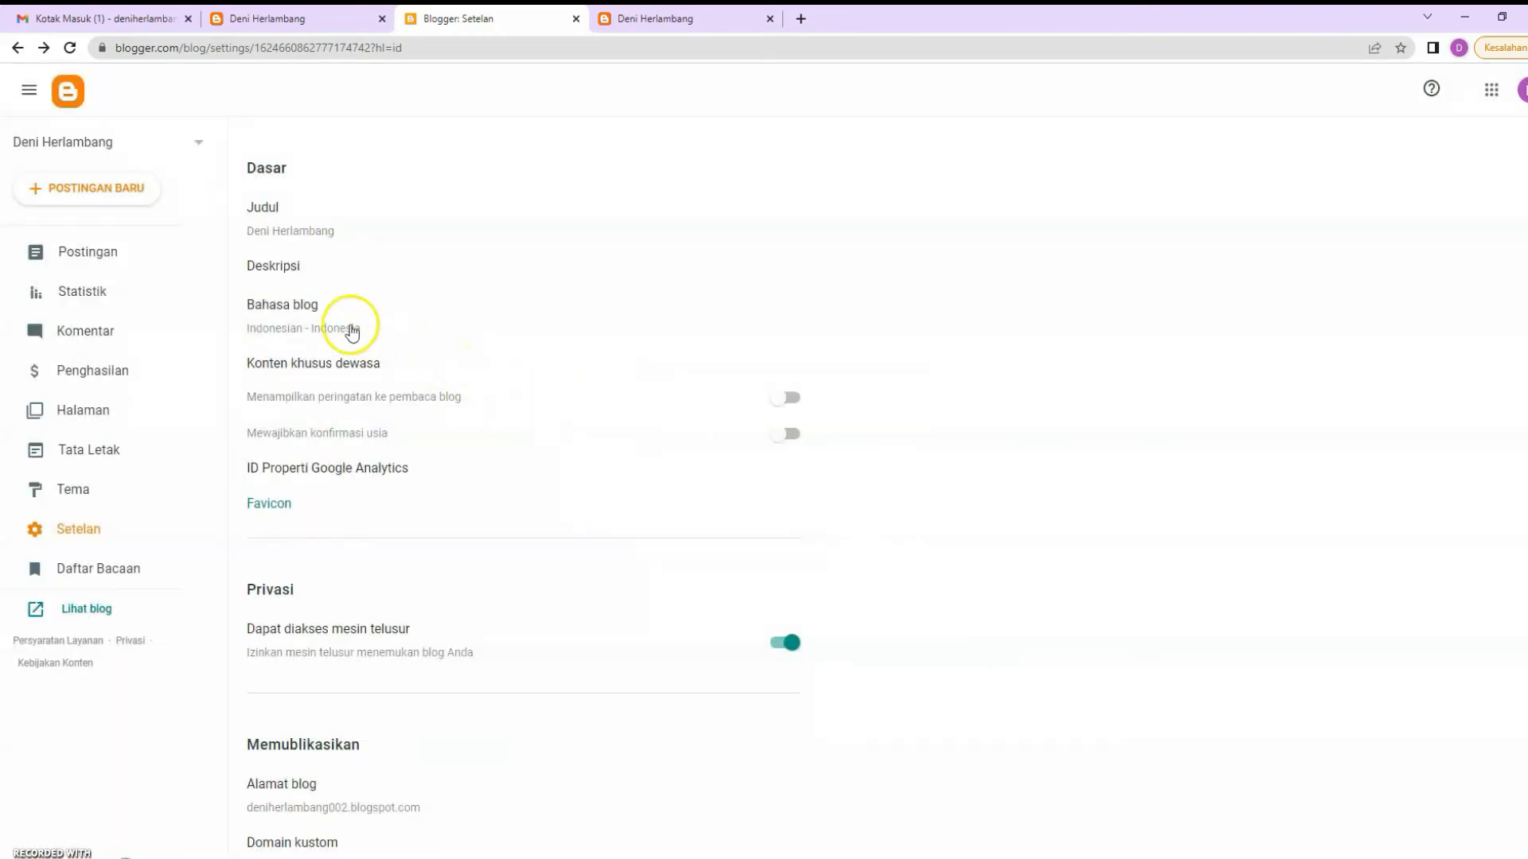
left_click(350, 328)
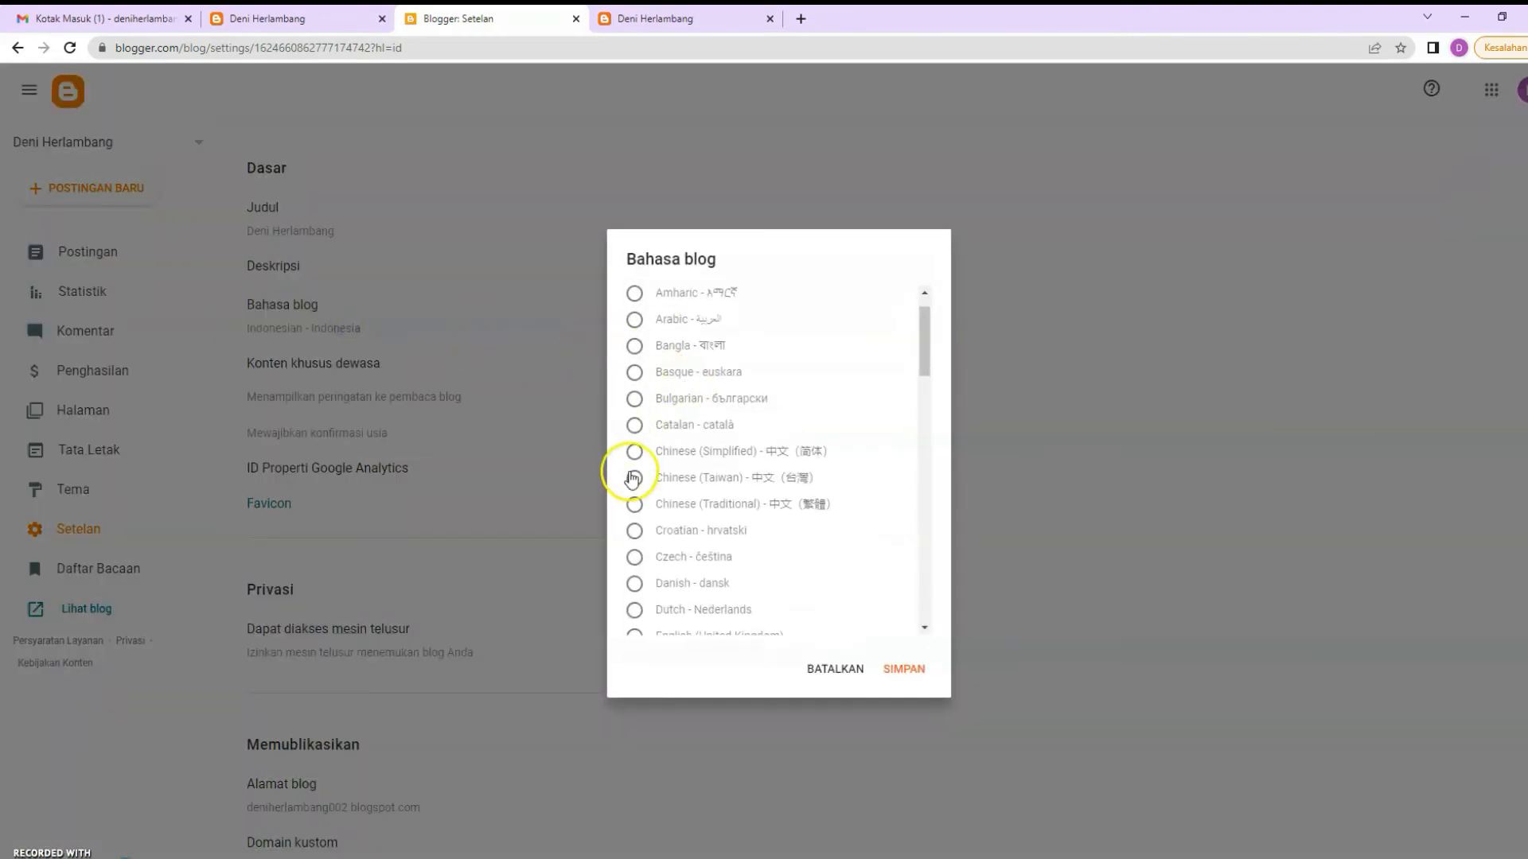
scroll(633, 478, "down", 4)
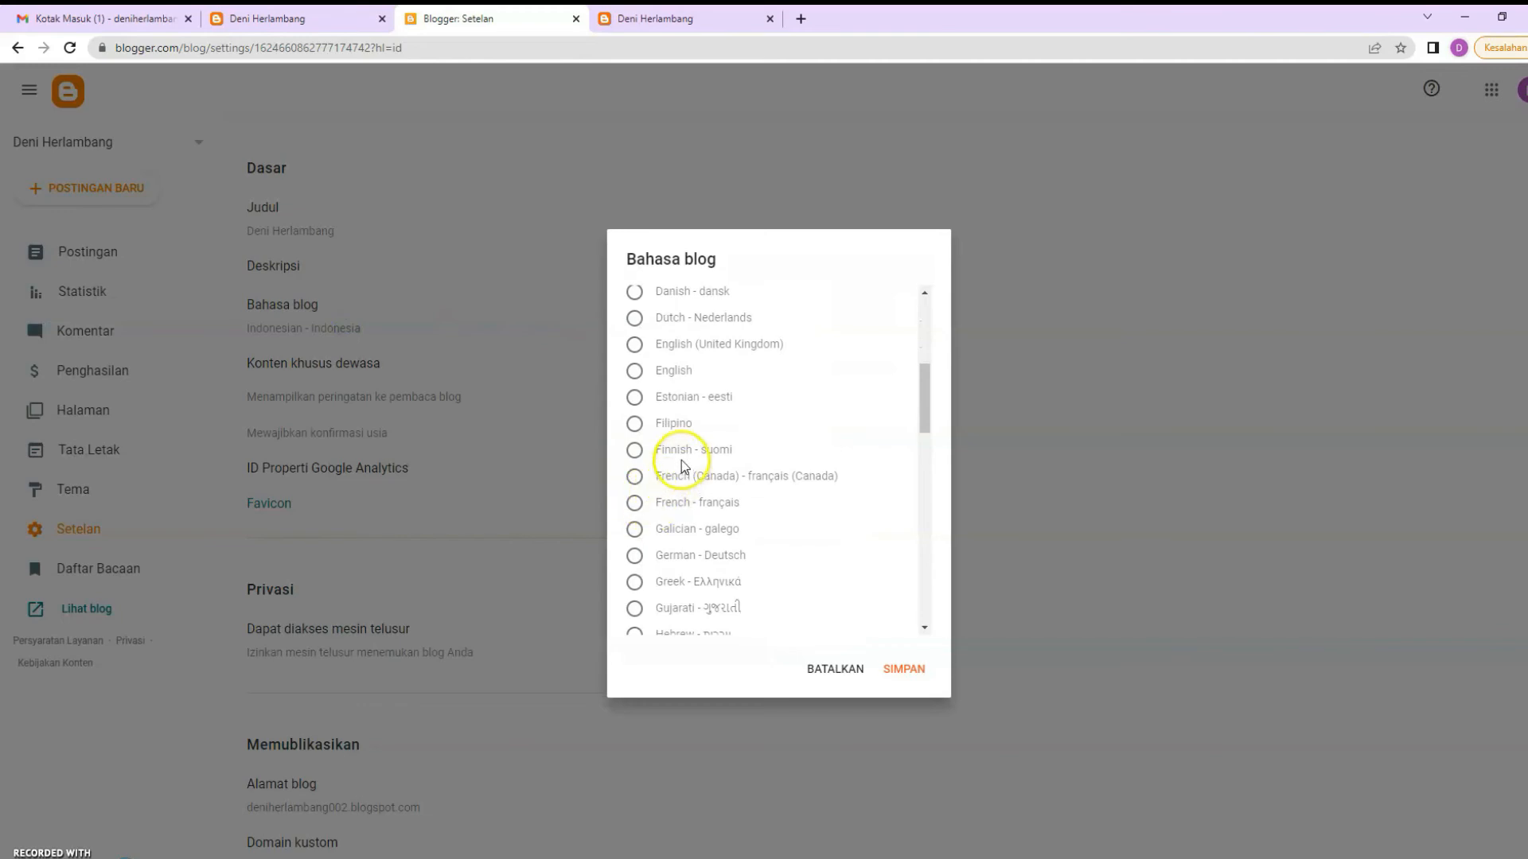
left_click(853, 667)
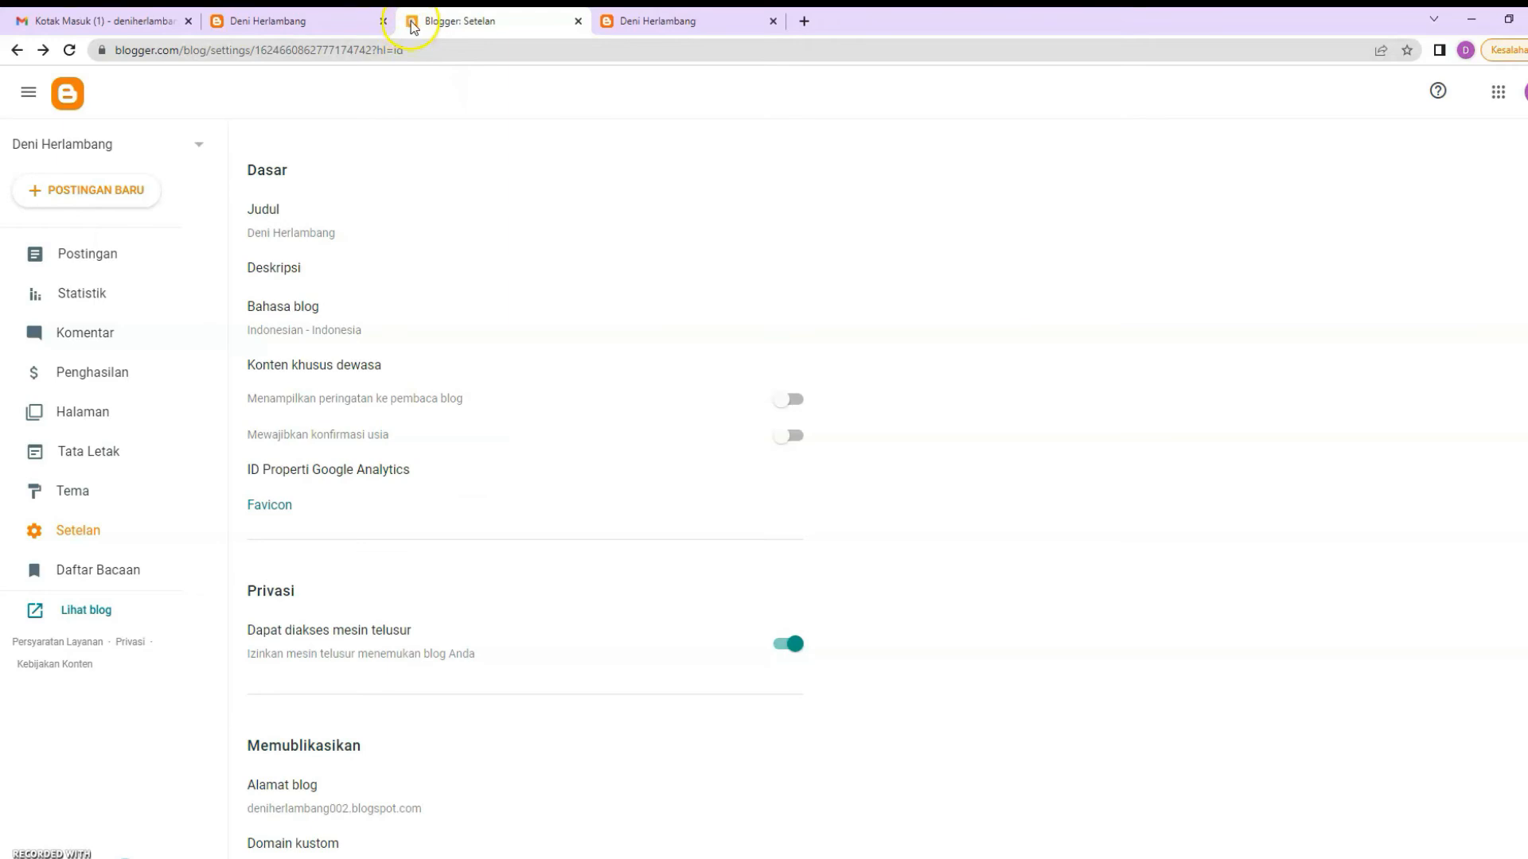
Switch to CorelDRAW and draw a square about 15.8 mm wide in the page's upper part, filled with red
left_click(175, 858)
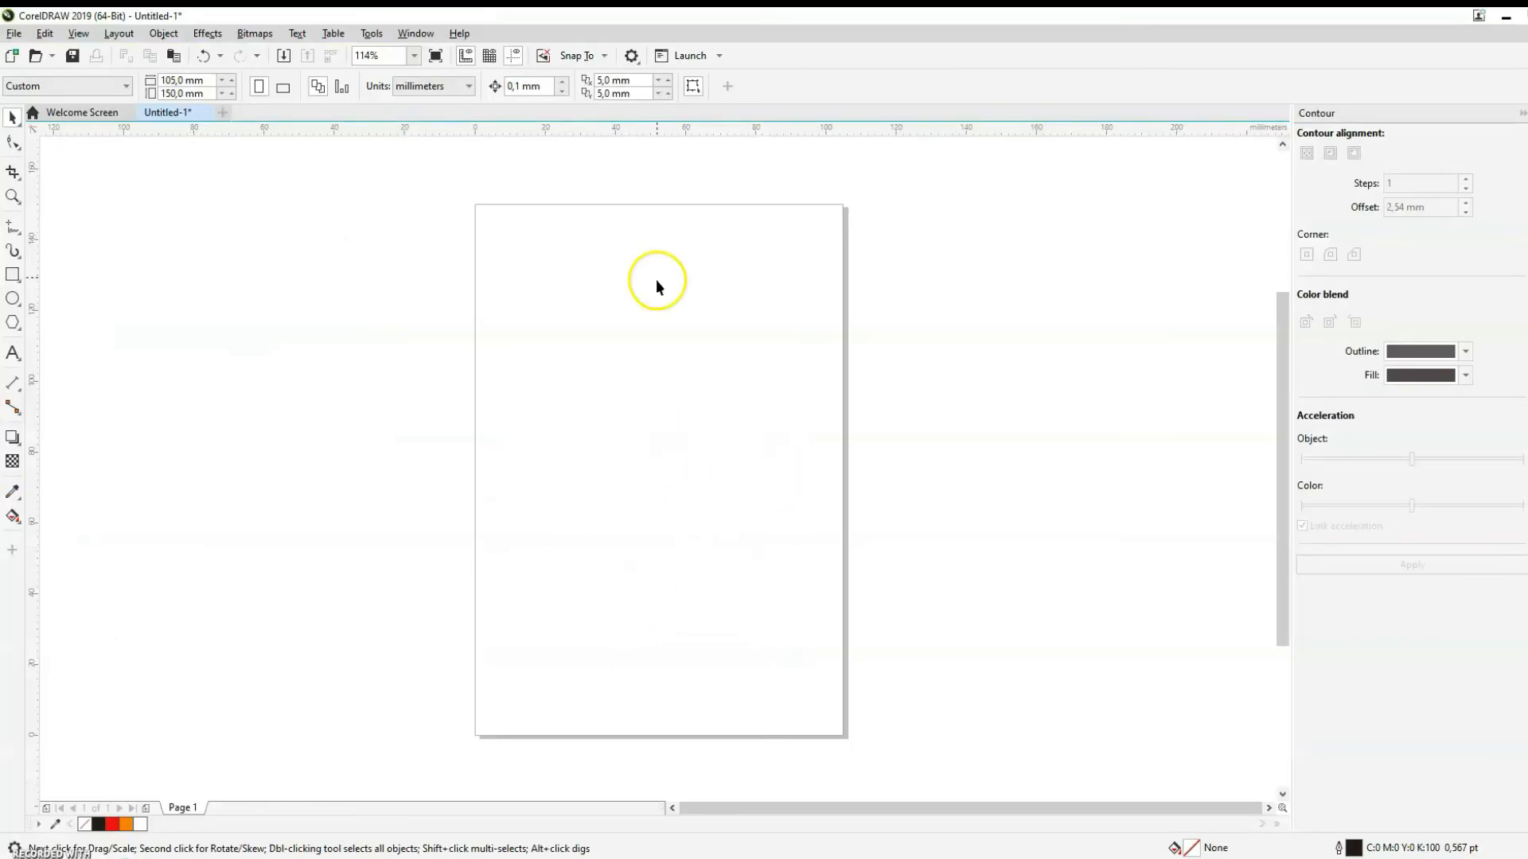
left_click(12, 275)
left_click_drag(544, 297, 599, 352)
left_click(112, 824)
Round the red square's corners to a radius of about 2.1 mm and remove its outline
left_click(12, 144)
left_click_drag(599, 298, 599, 305)
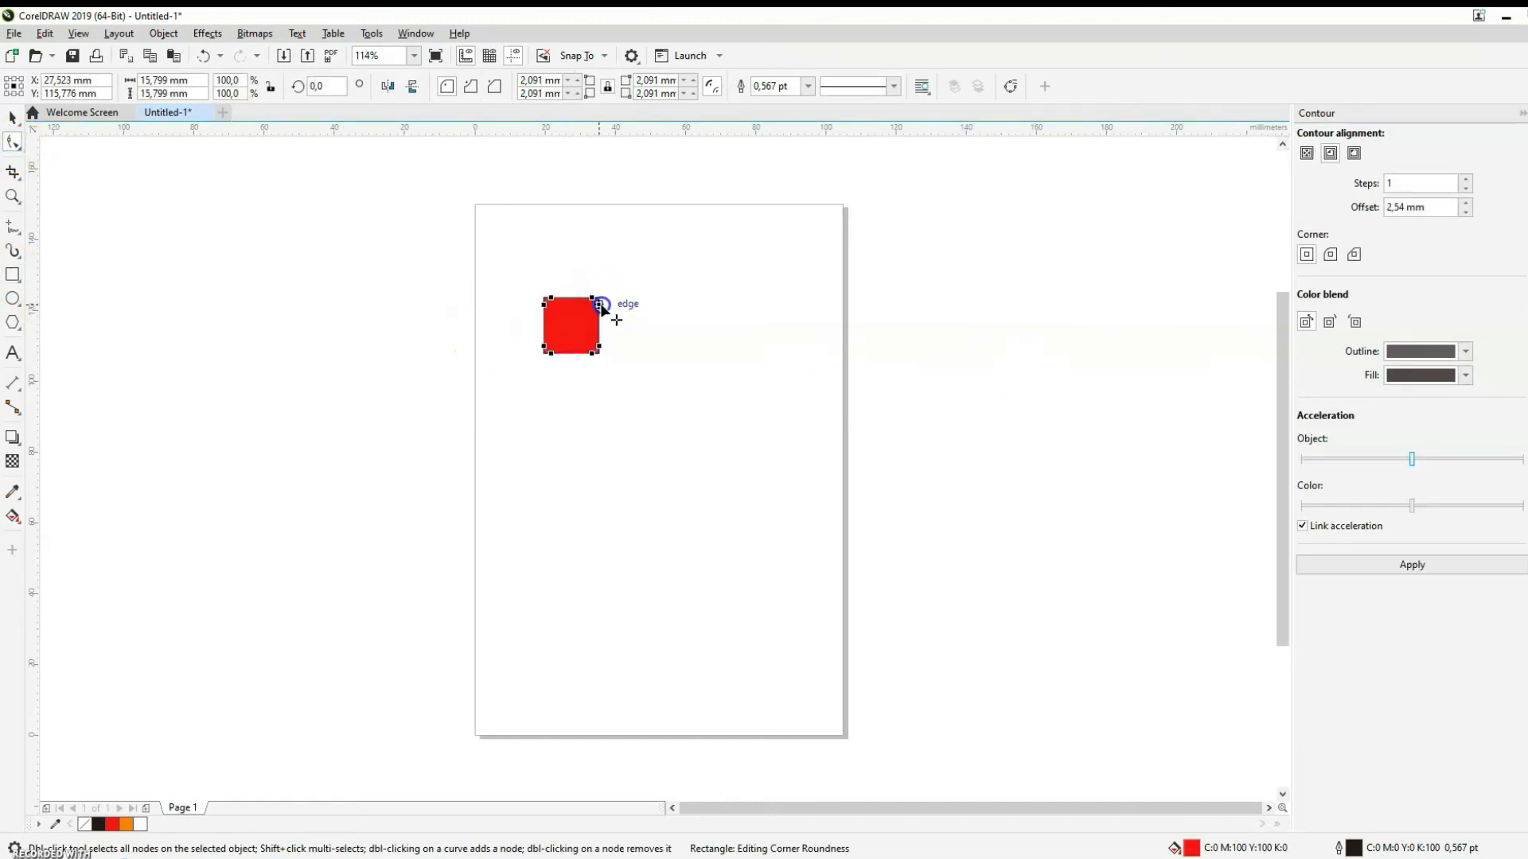
left_click(13, 118)
left_click(808, 86)
left_click(794, 104)
Add the artistic text "dh", color it white and center it on the red square
left_click(13, 352)
left_click(257, 347)
type("dh")
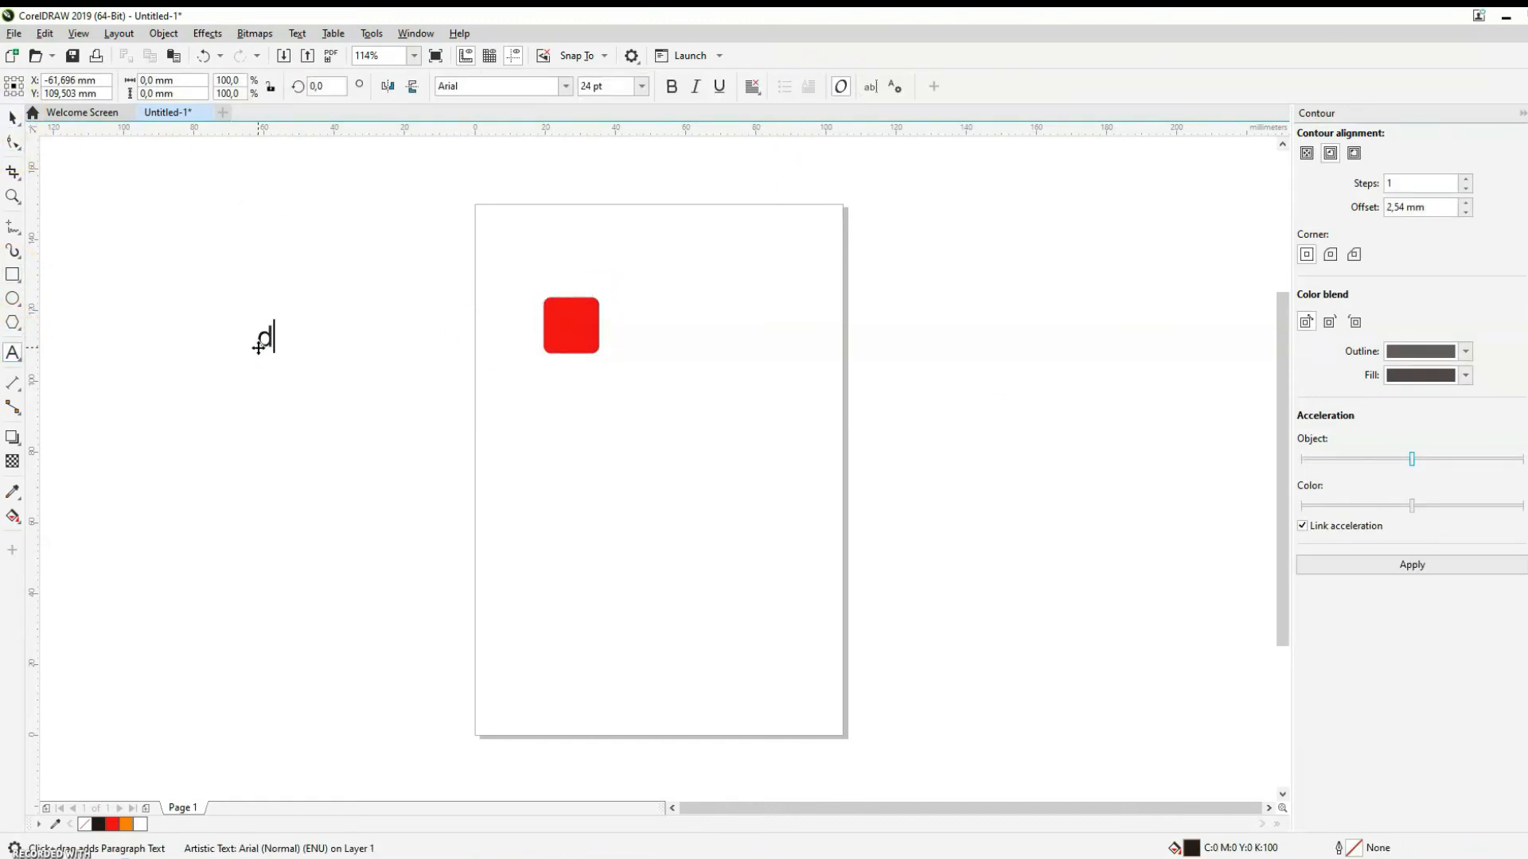
left_click(13, 118)
left_click_drag(274, 337, 604, 344)
left_click(140, 824)
left_click(972, 421)
left_click_drag(551, 310, 545, 305)
left_click(936, 346)
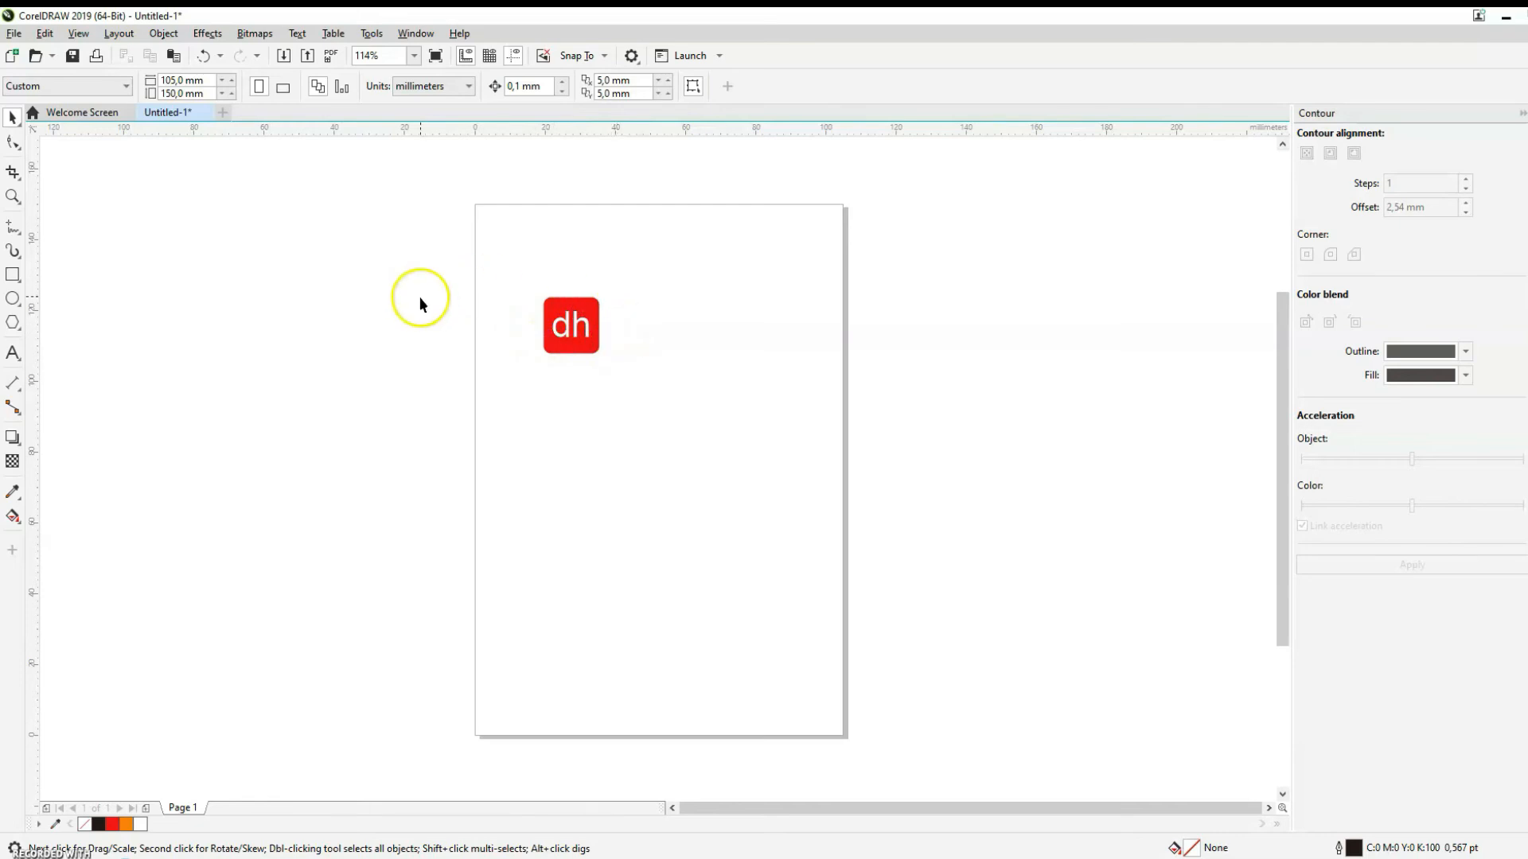
Export the dh icon as the PNG file Untitled-1 to the Materi Picture folder
key("ctrl+e")
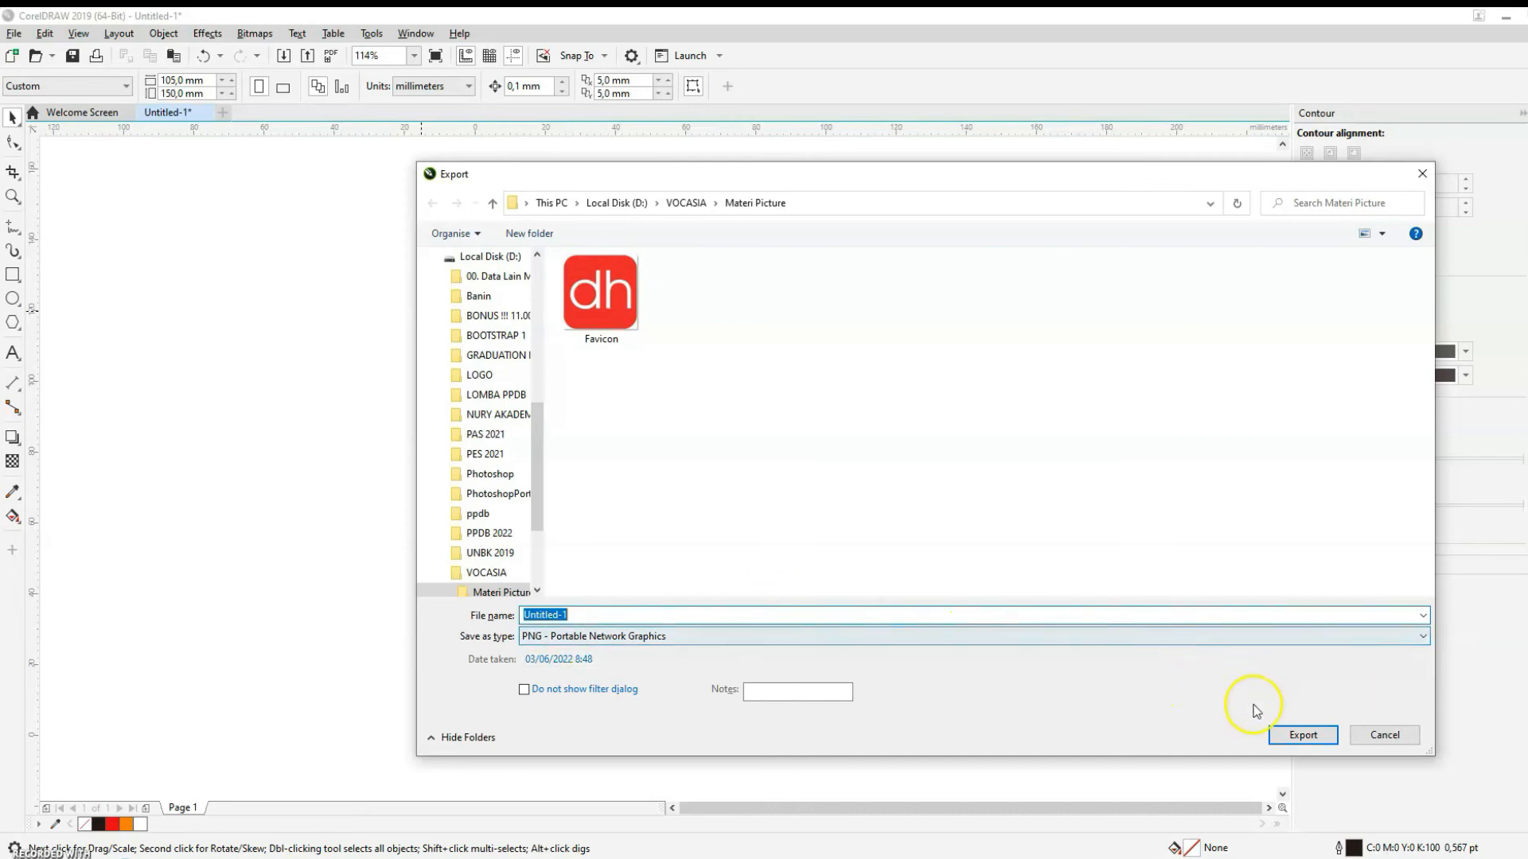
left_click(1305, 737)
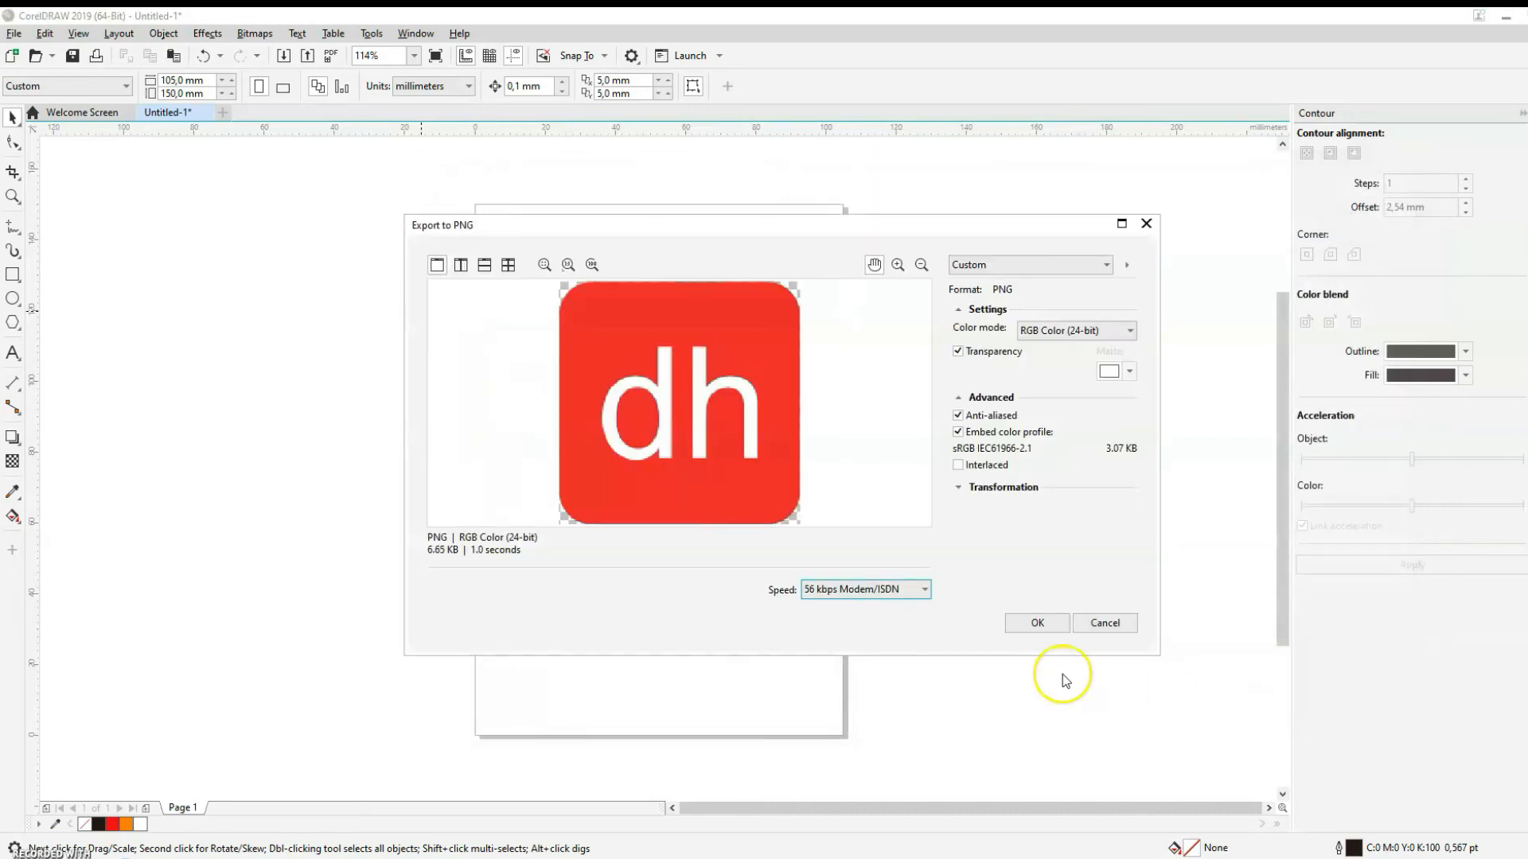
left_click(1038, 623)
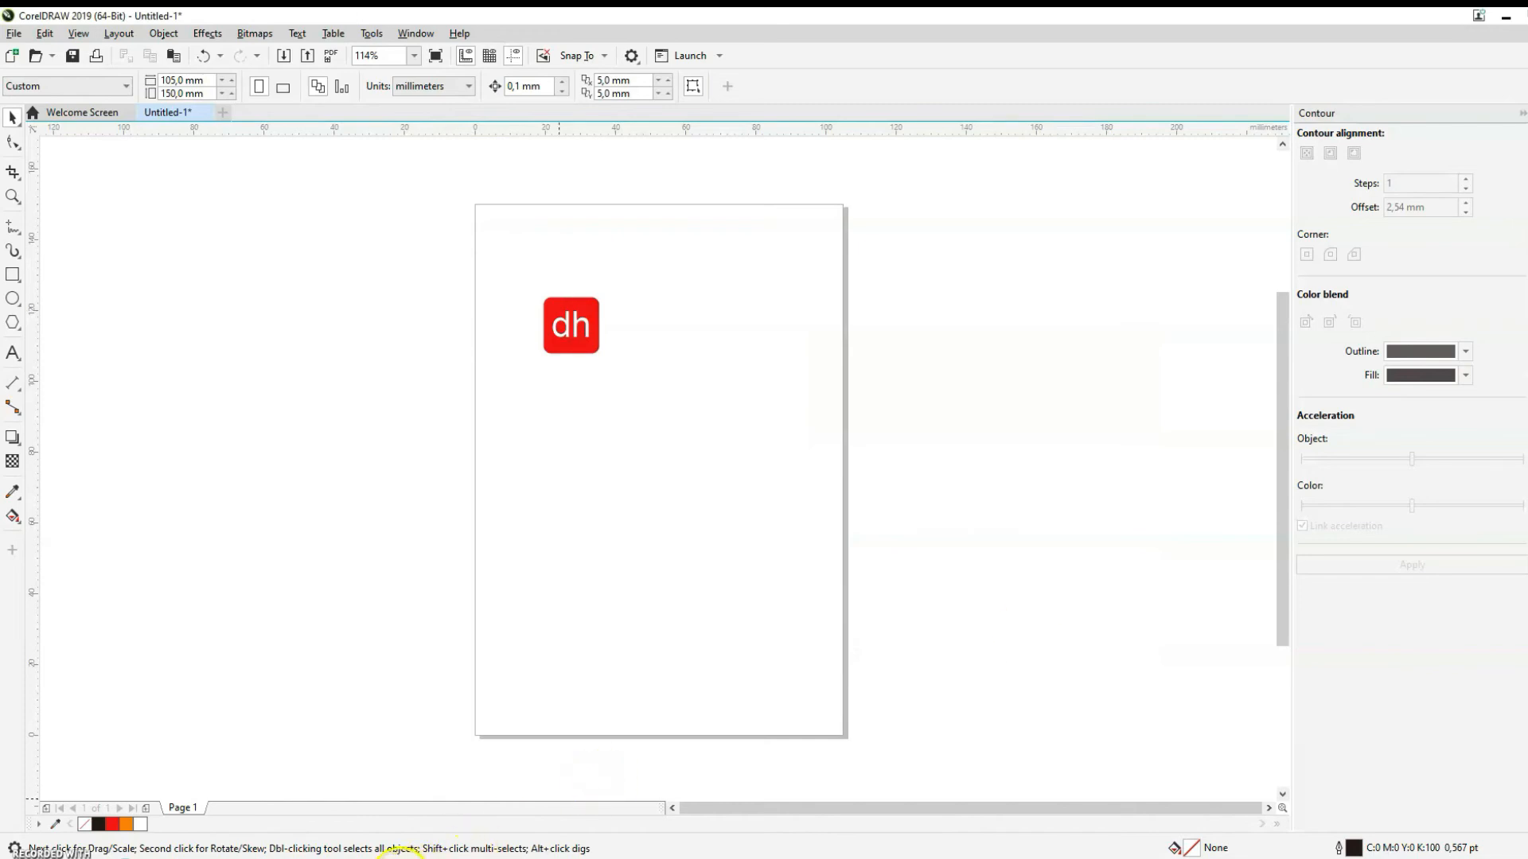
Switch to Blogger in the browser and open the favicon configuration page from the blog's settings
left_click(378, 858)
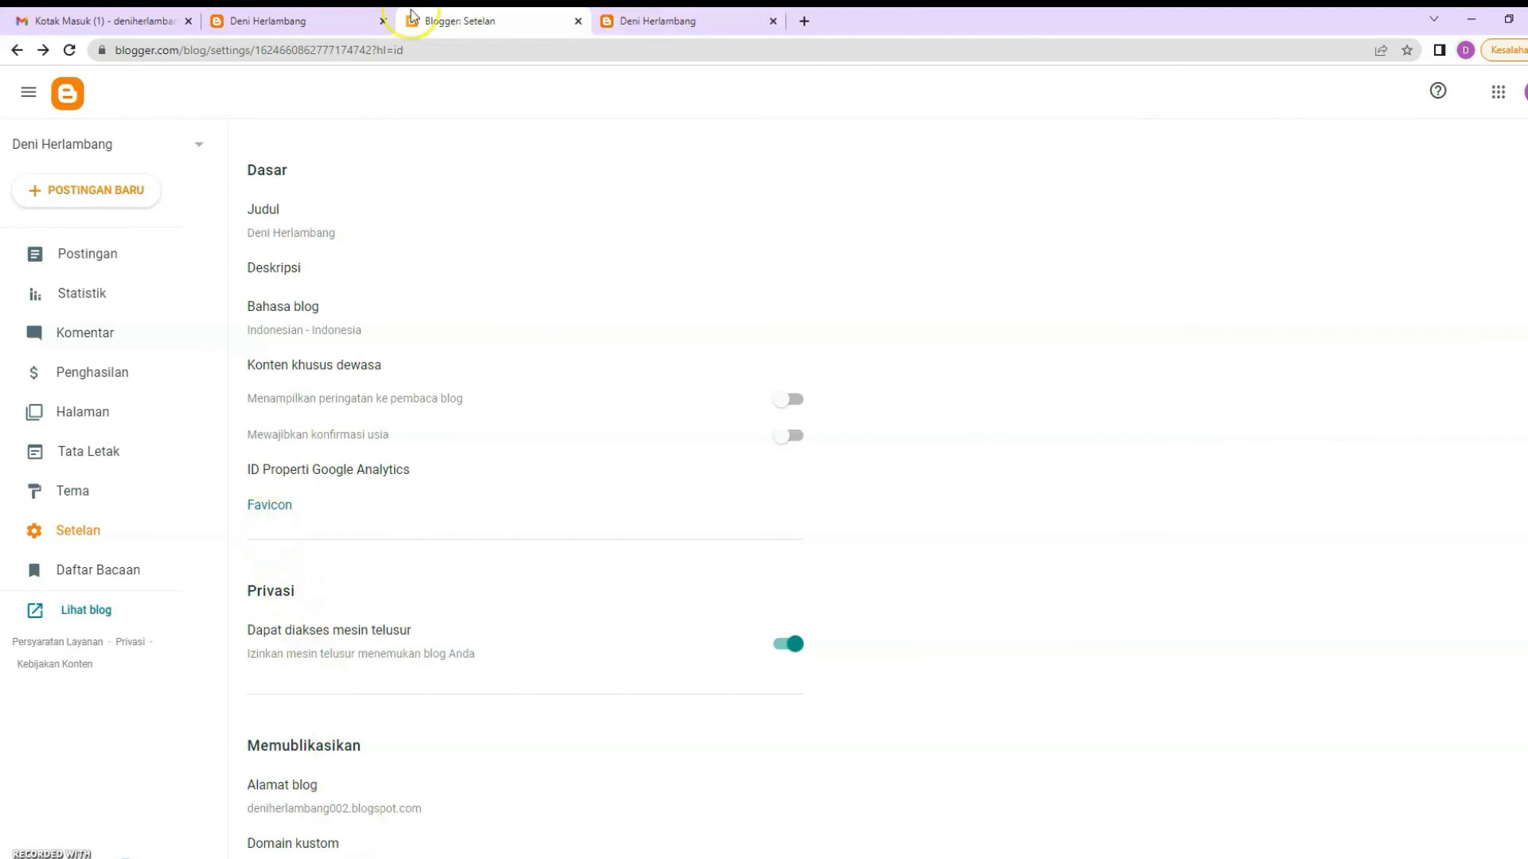
left_click(275, 508)
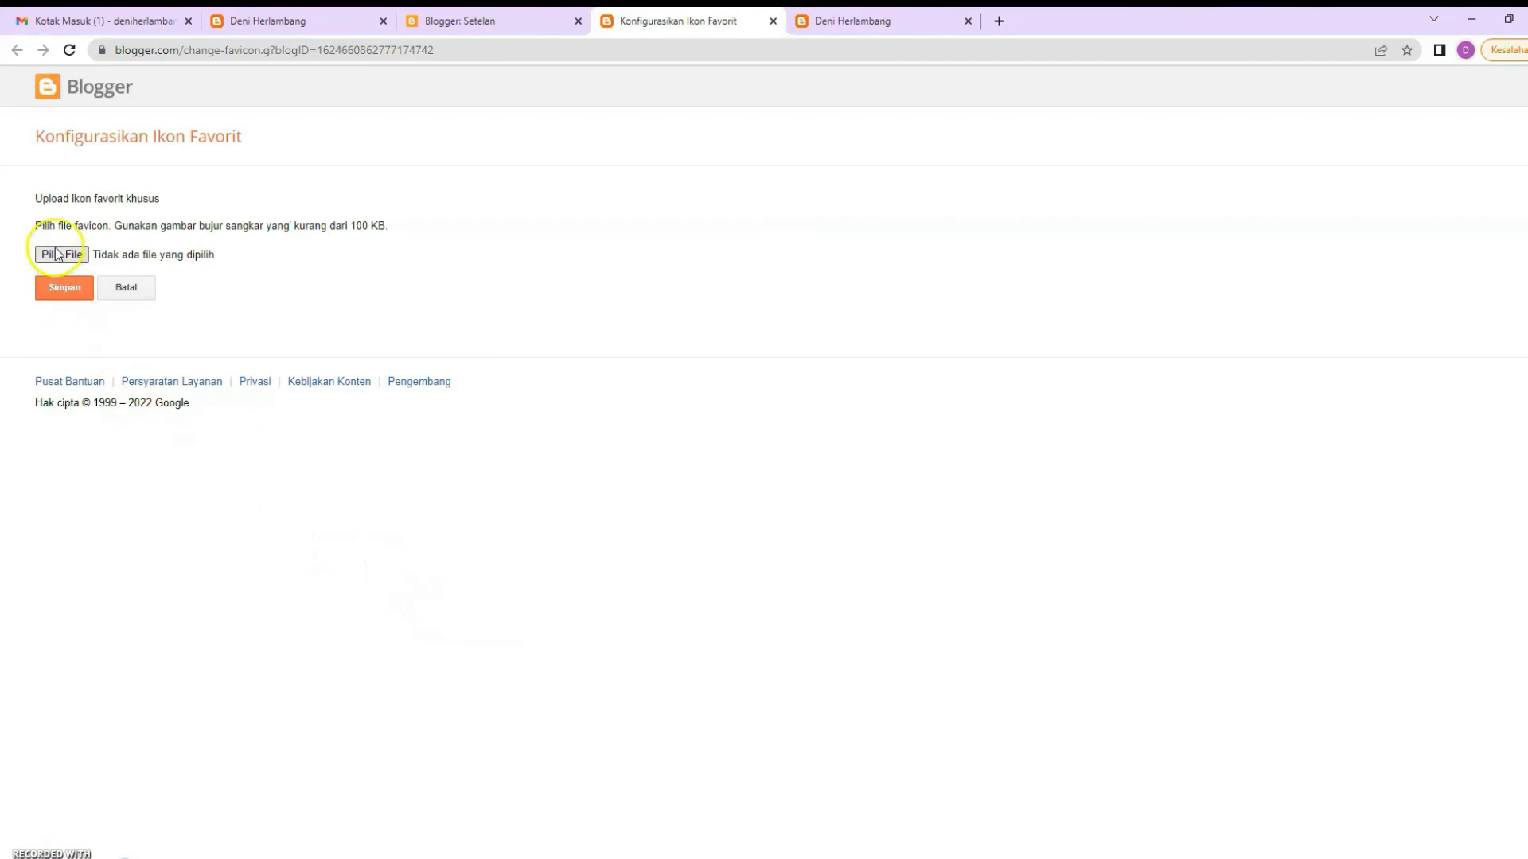
left_click(55, 254)
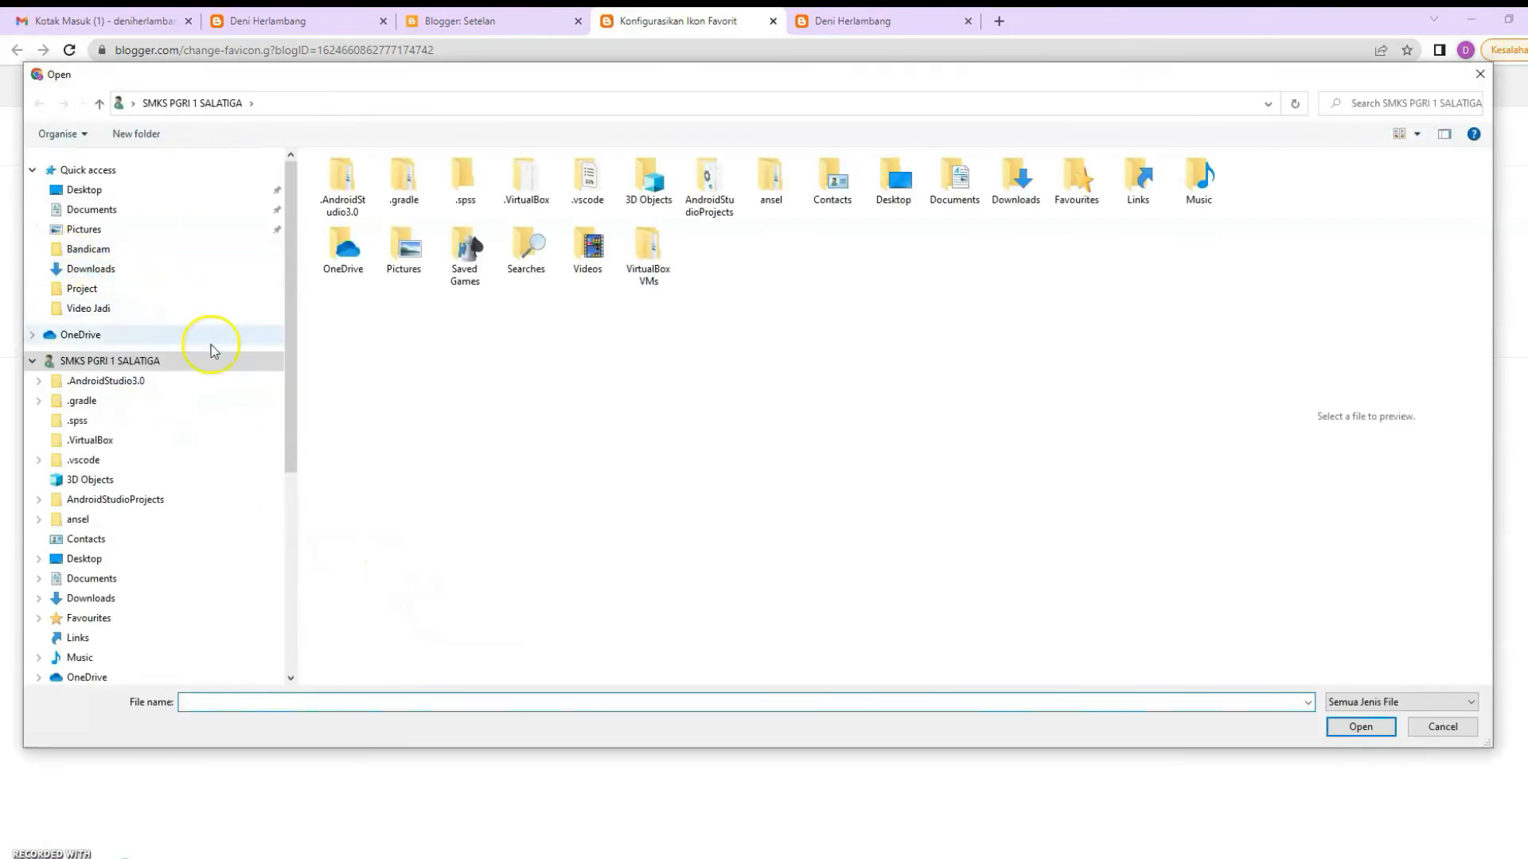
left_click_drag(288, 402, 288, 559)
left_click(1437, 726)
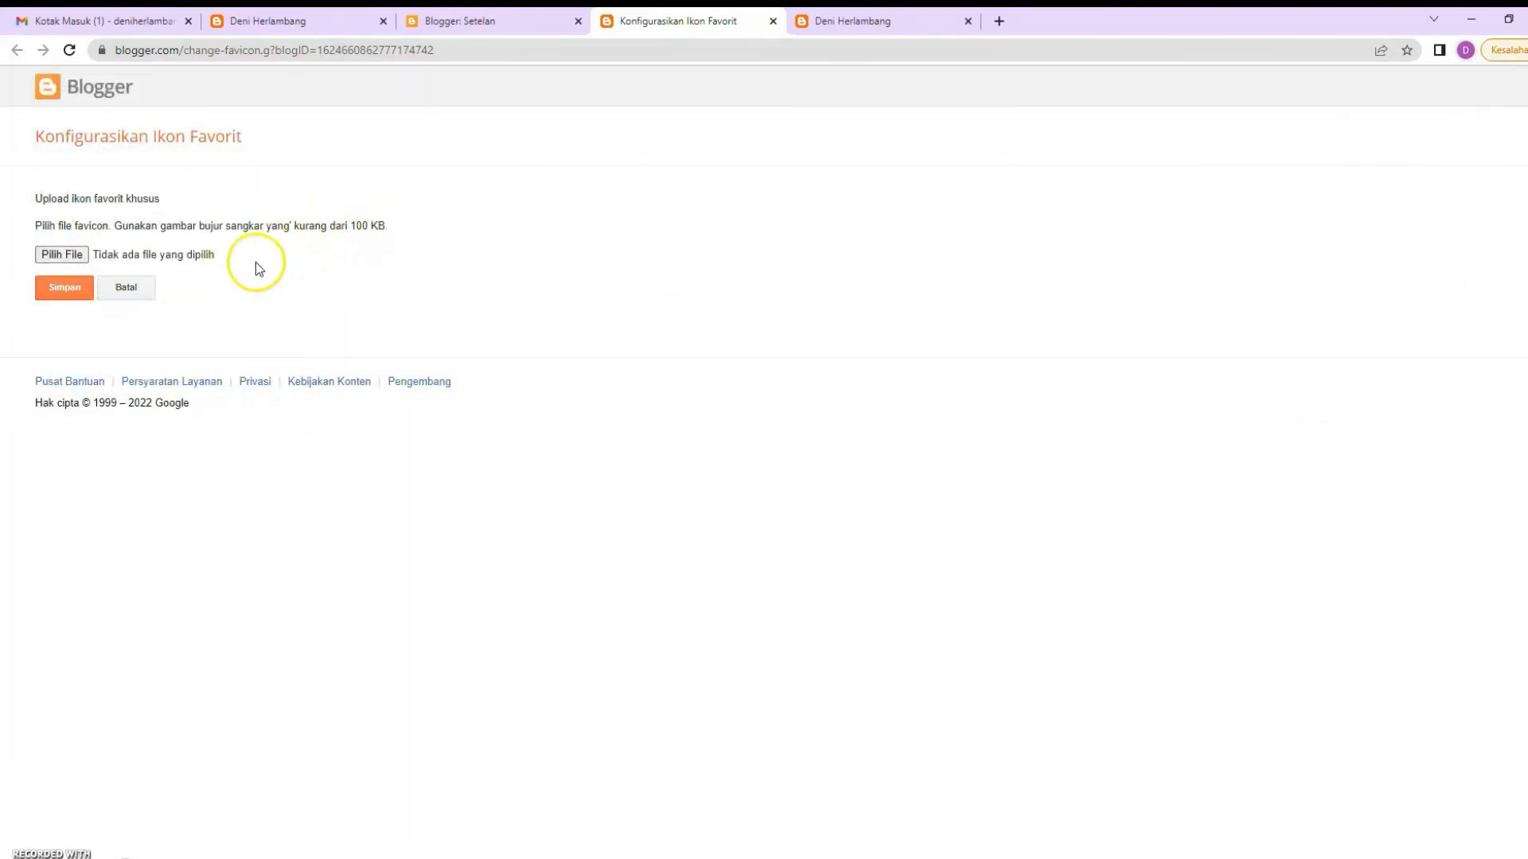
Switch to File Explorer and compare the Favicon and Untitled-1 images in the VOCASIA Materi Picture folder
left_click(159, 858)
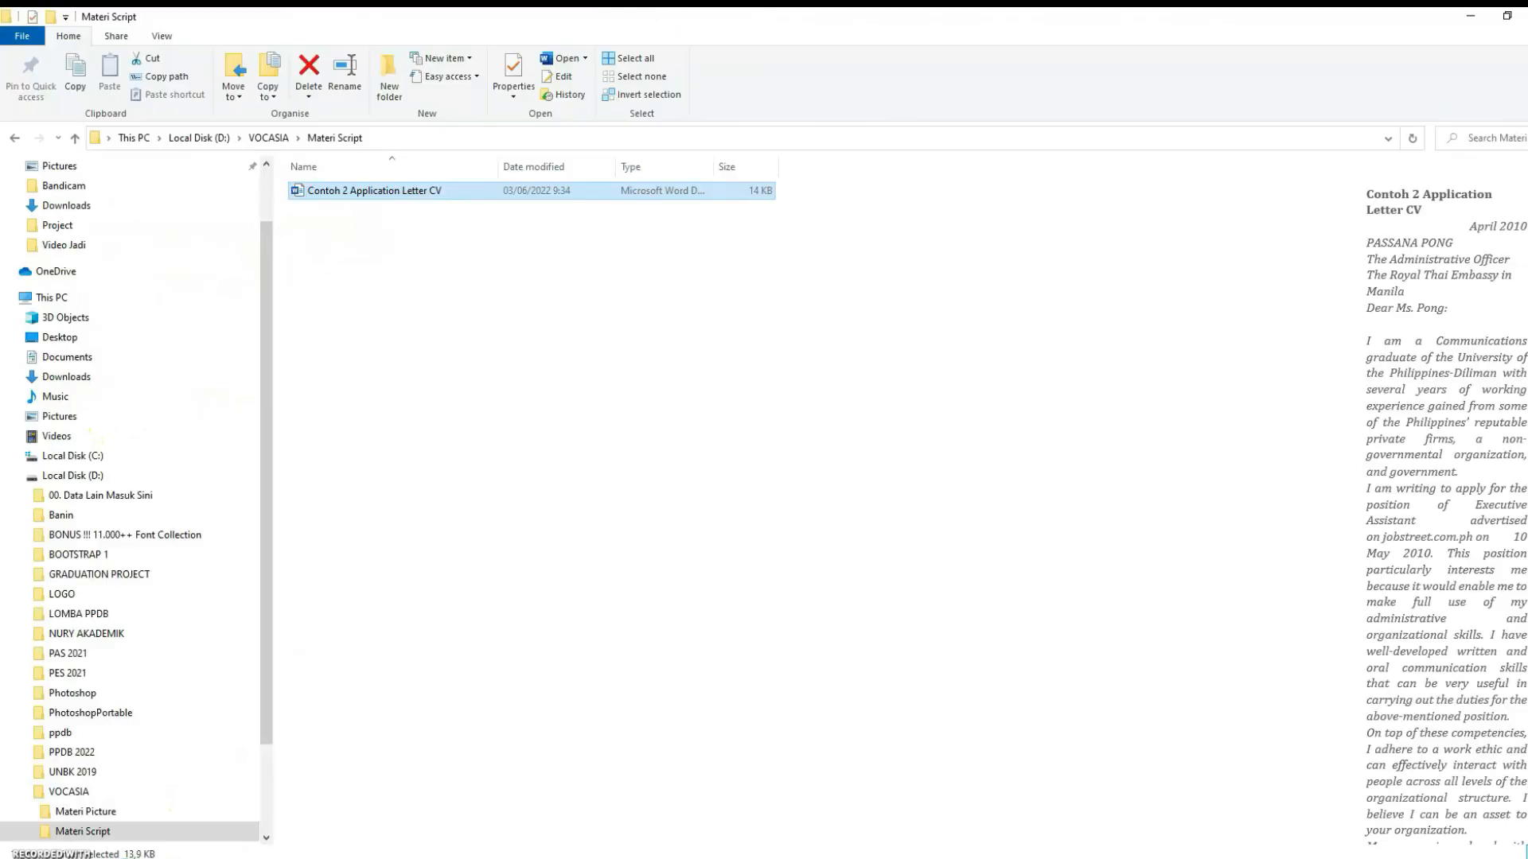
left_click(268, 138)
left_click(340, 215)
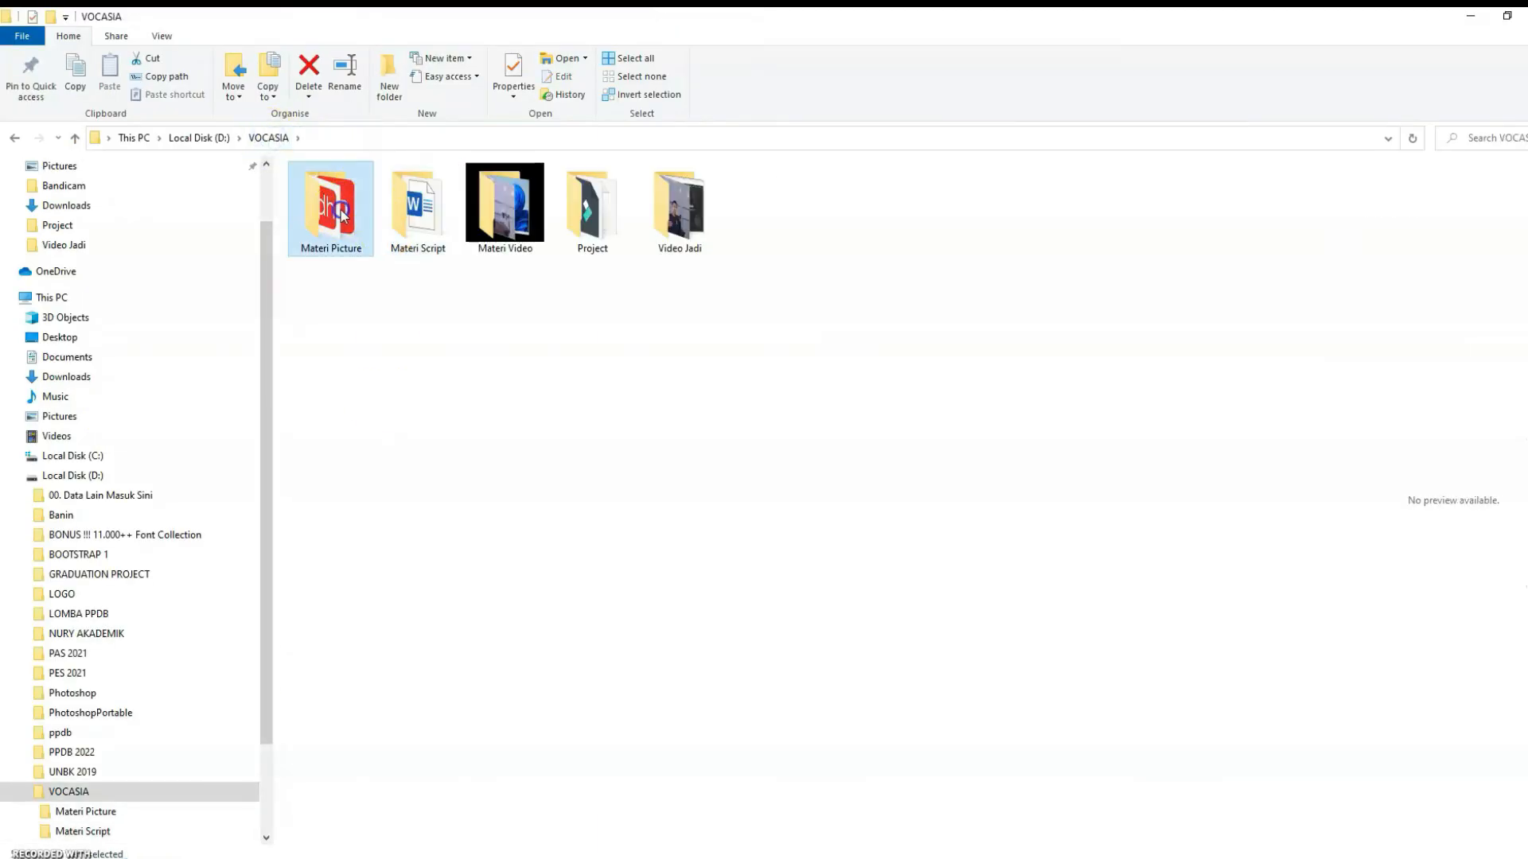
double_click(341, 215)
left_click(350, 207)
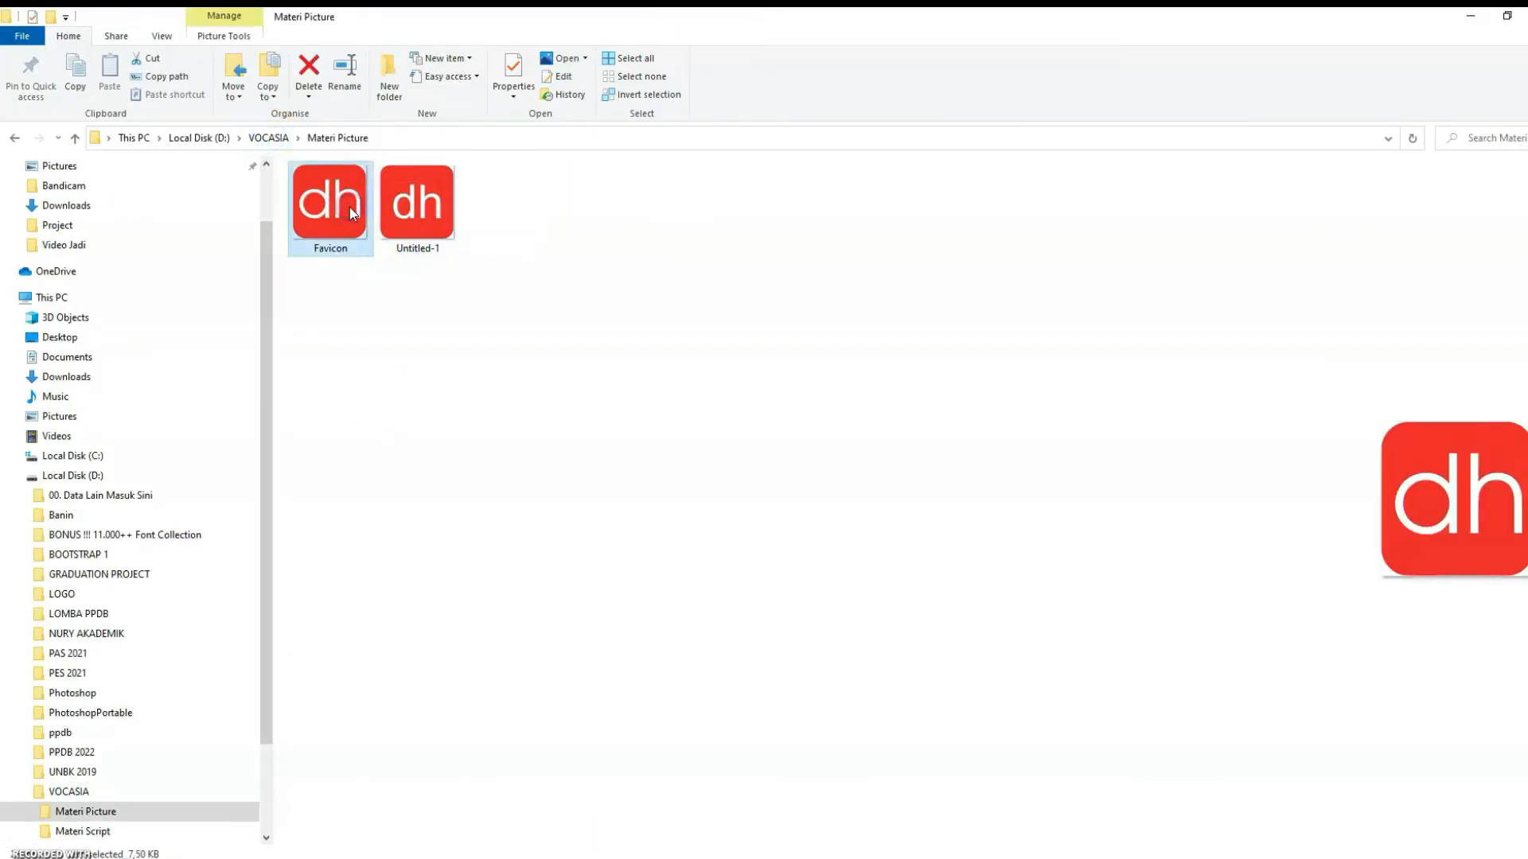
left_click(403, 211)
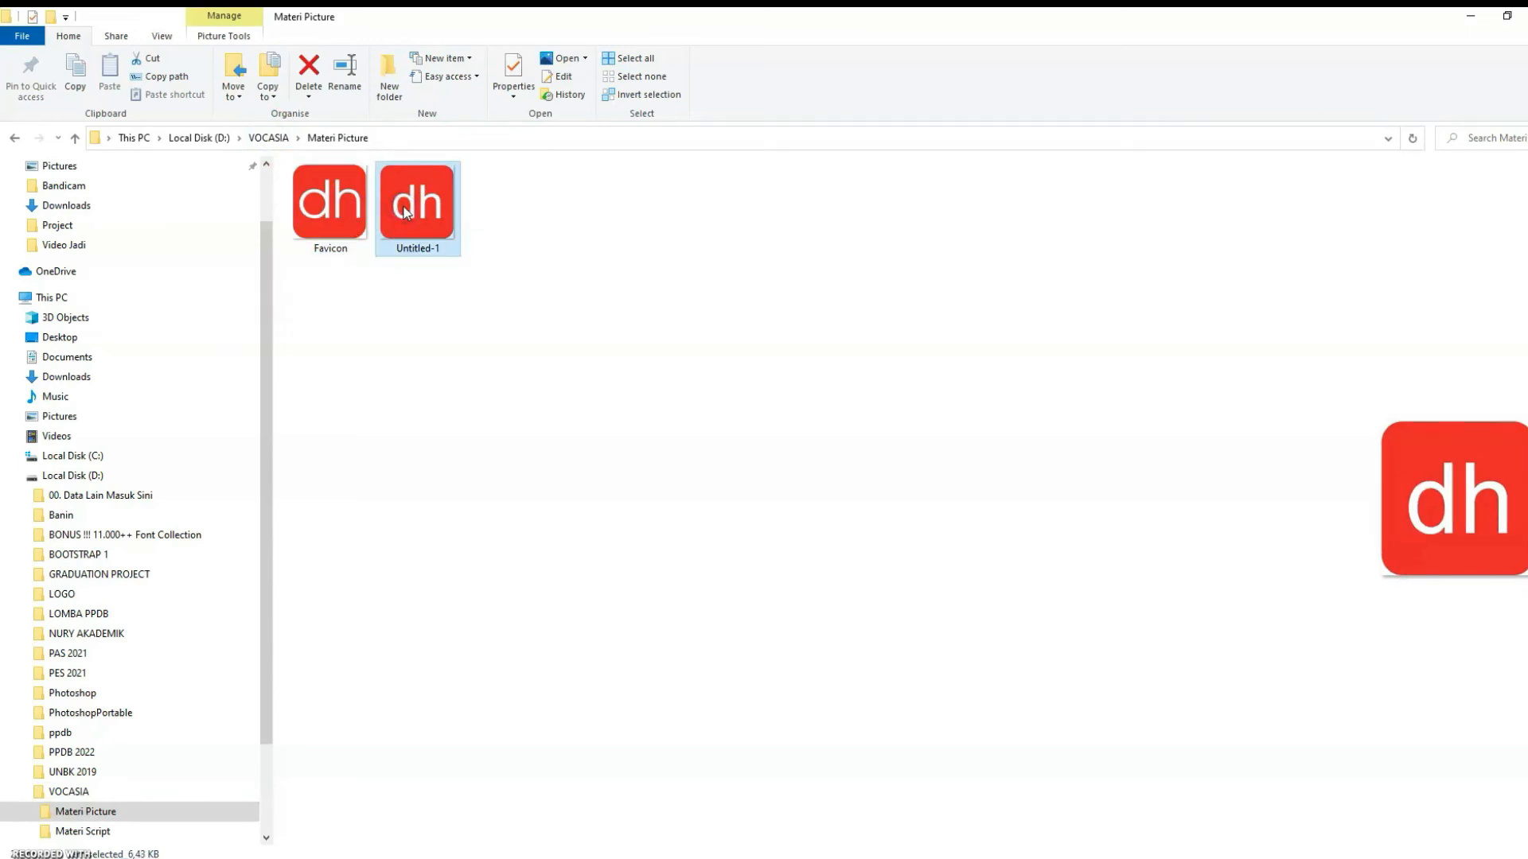
Switch back to Blogger, choose Untitled-1.png from D:\VOCASIA\Materi Picture as the favicon and try to save it
left_click(377, 853)
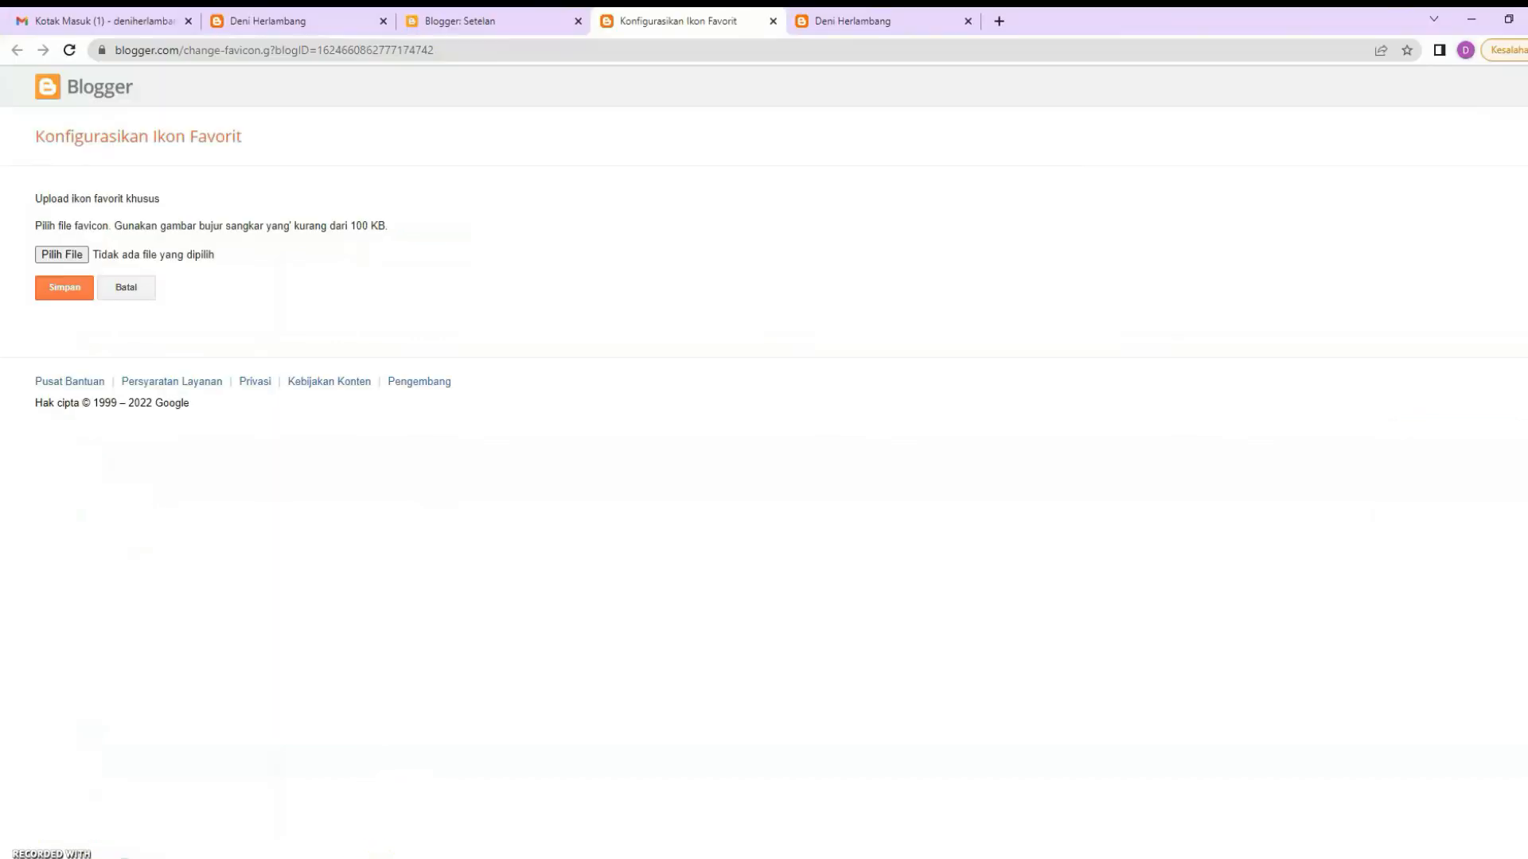
left_click(69, 258)
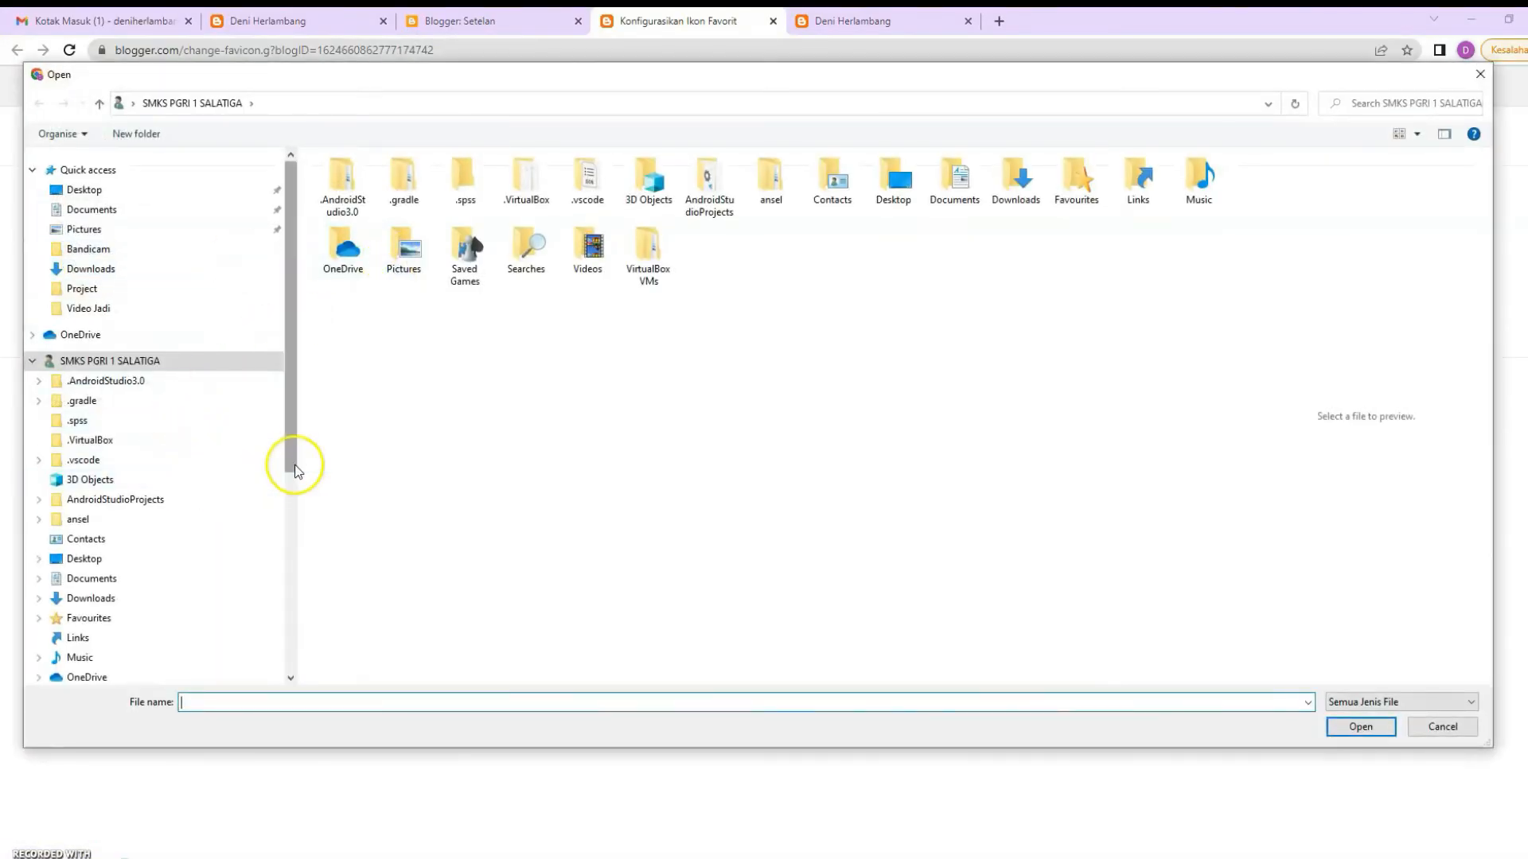
left_click_drag(290, 460, 307, 666)
left_click(127, 637)
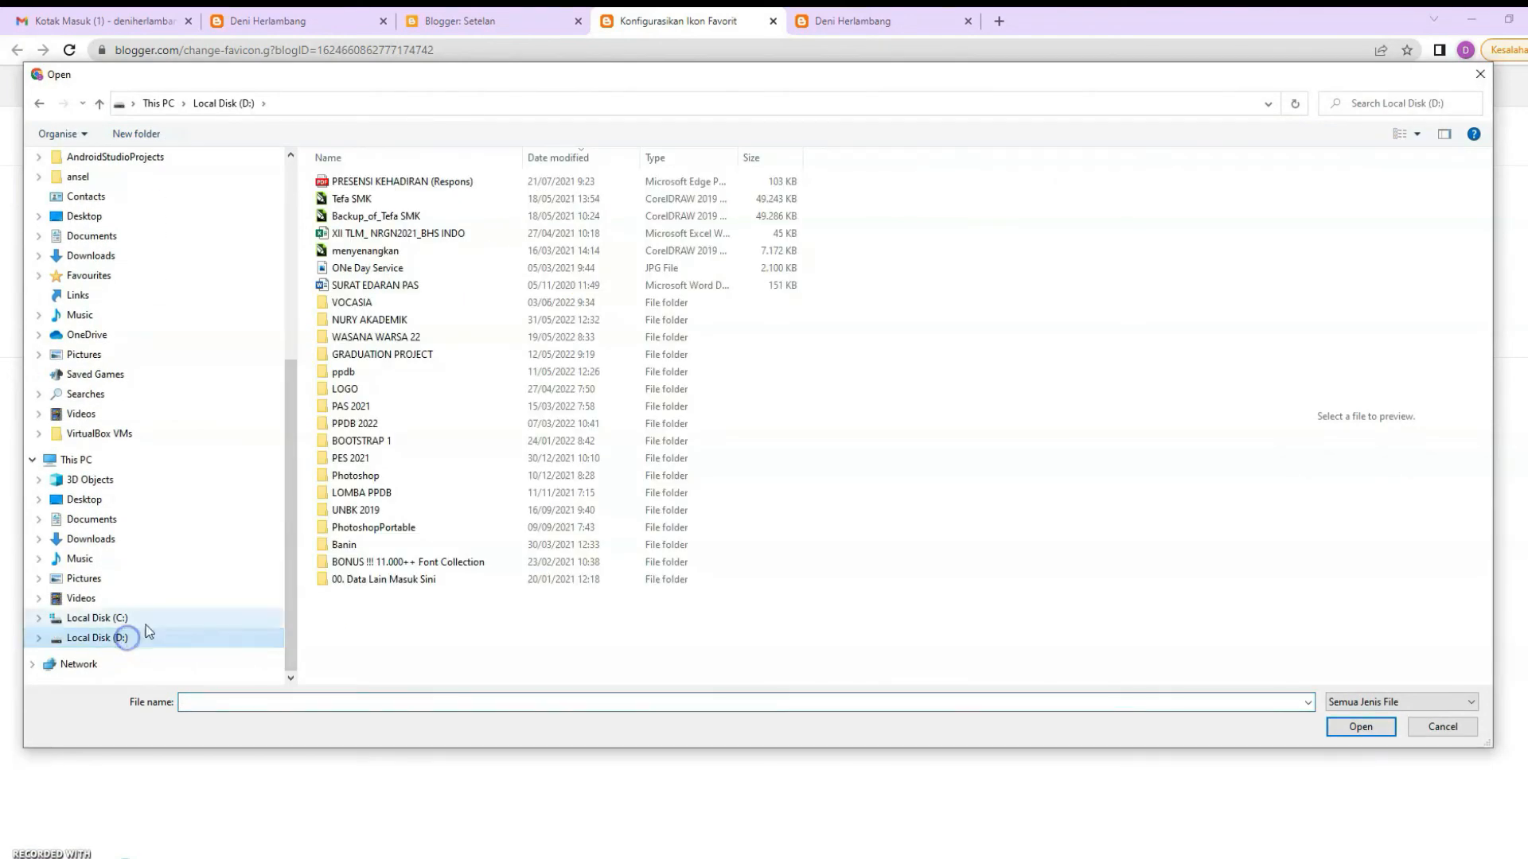
double_click(366, 302)
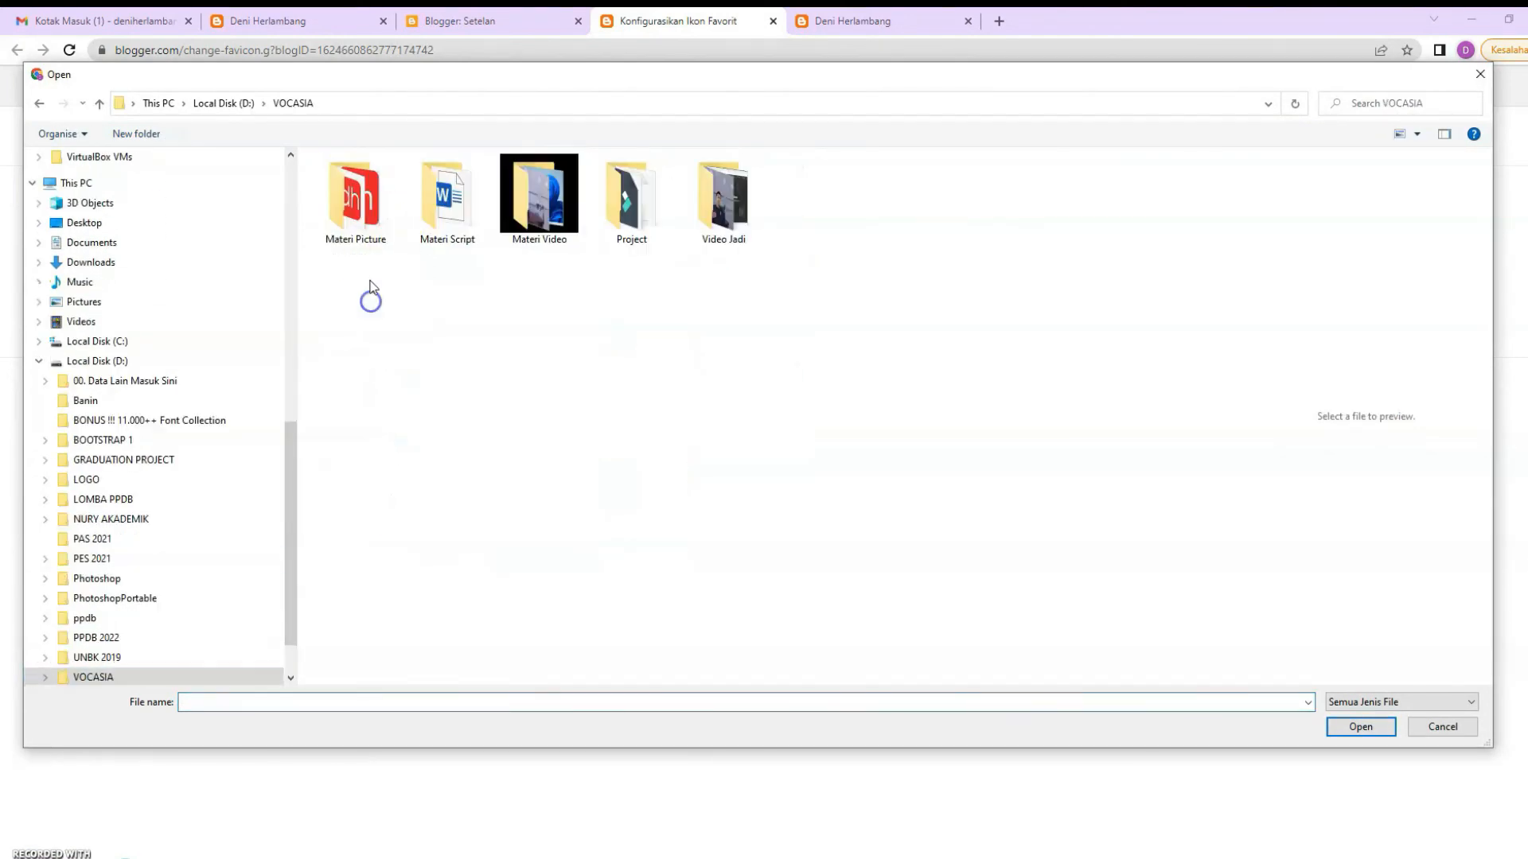
double_click(368, 217)
left_click(443, 196)
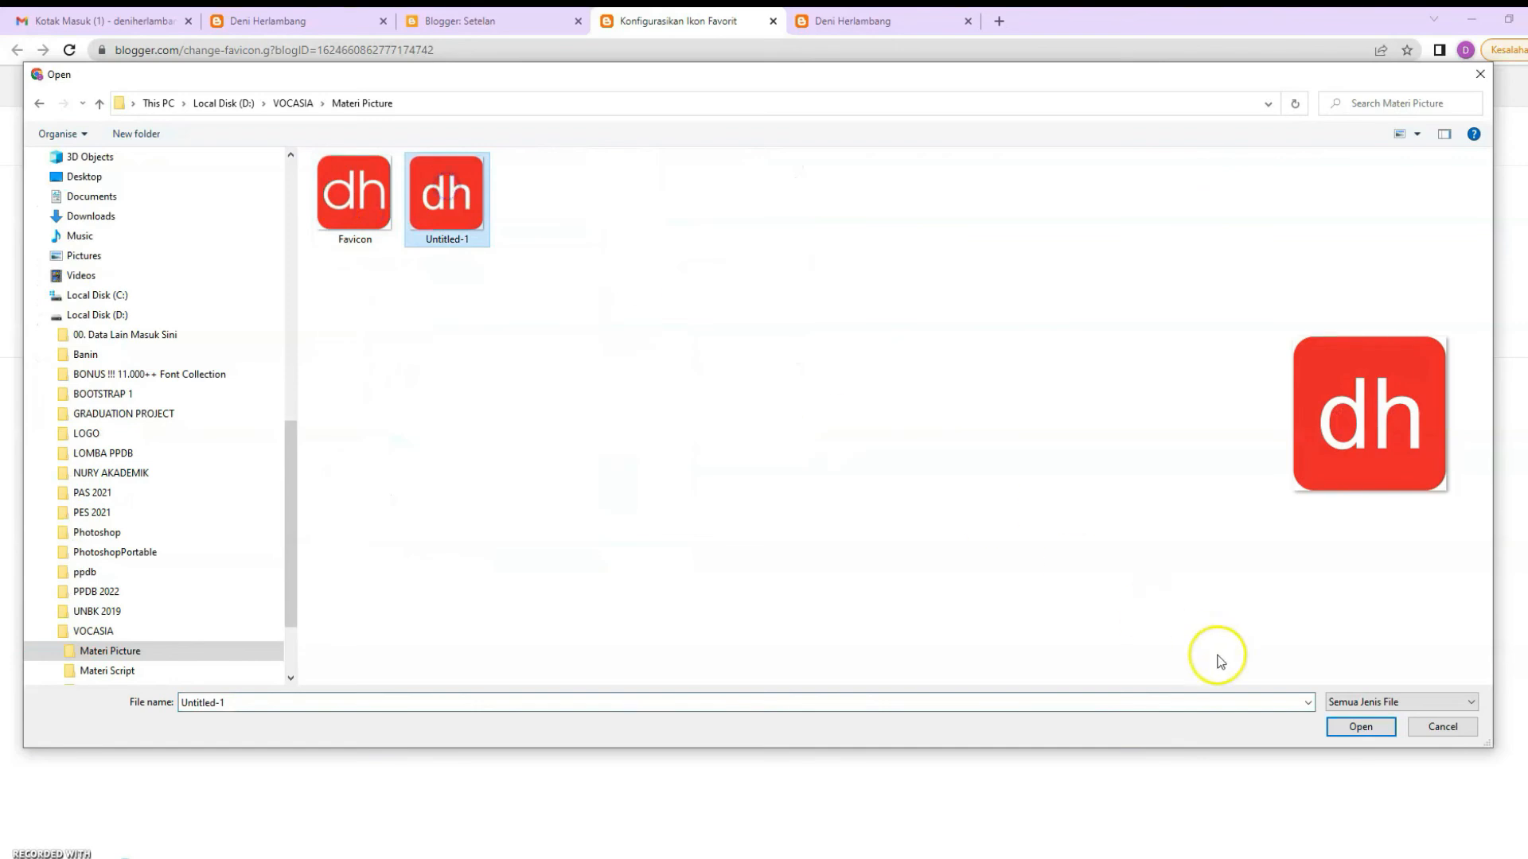
left_click(1348, 736)
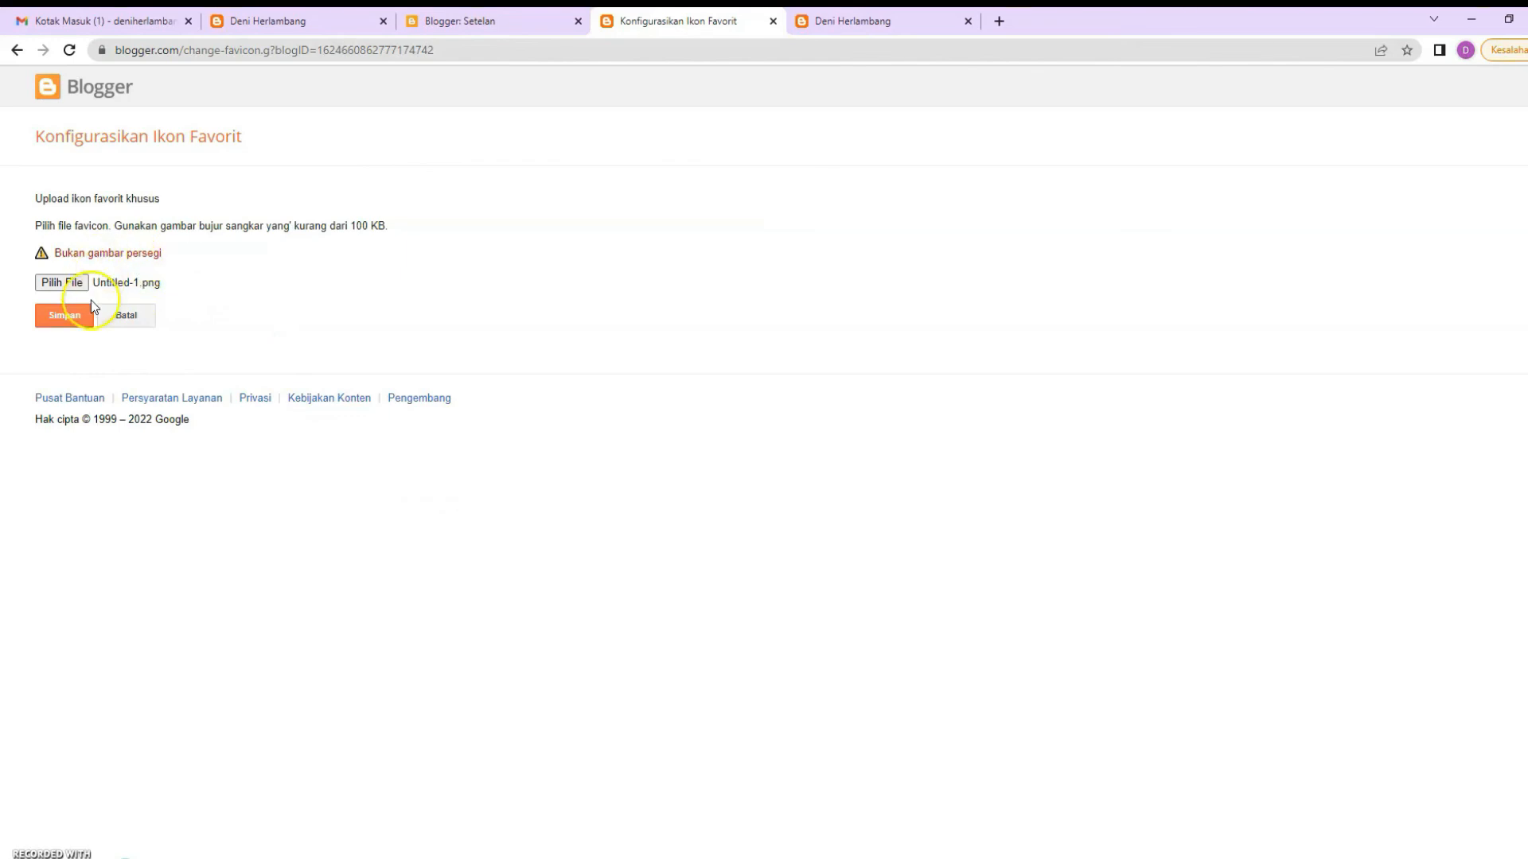
left_click(75, 316)
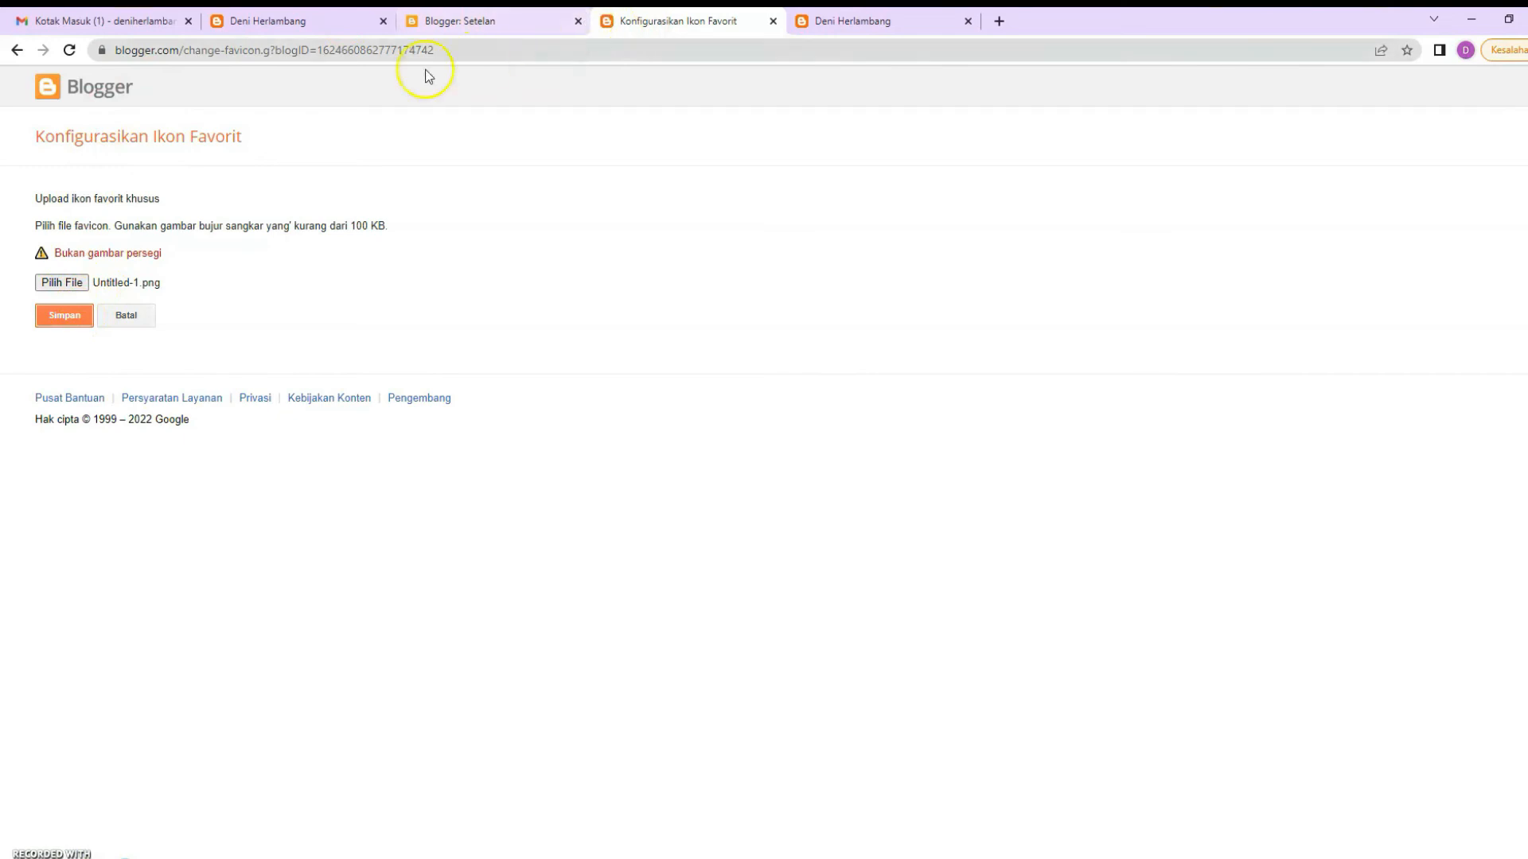
Return to the blog's settings page and examine the Privasi section
left_click(474, 23)
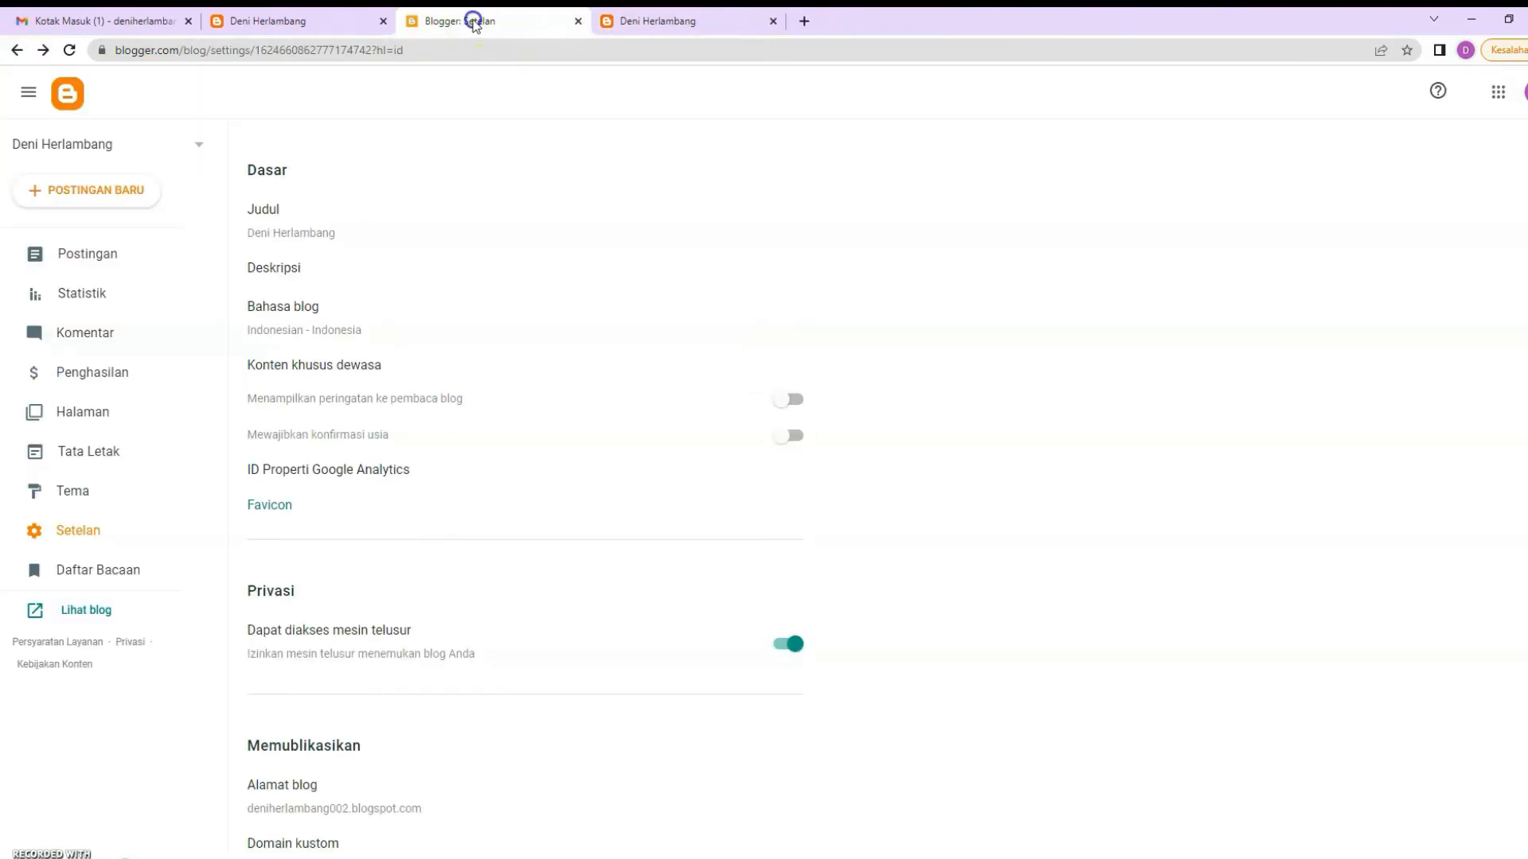
scroll(481, 587, "down", 2)
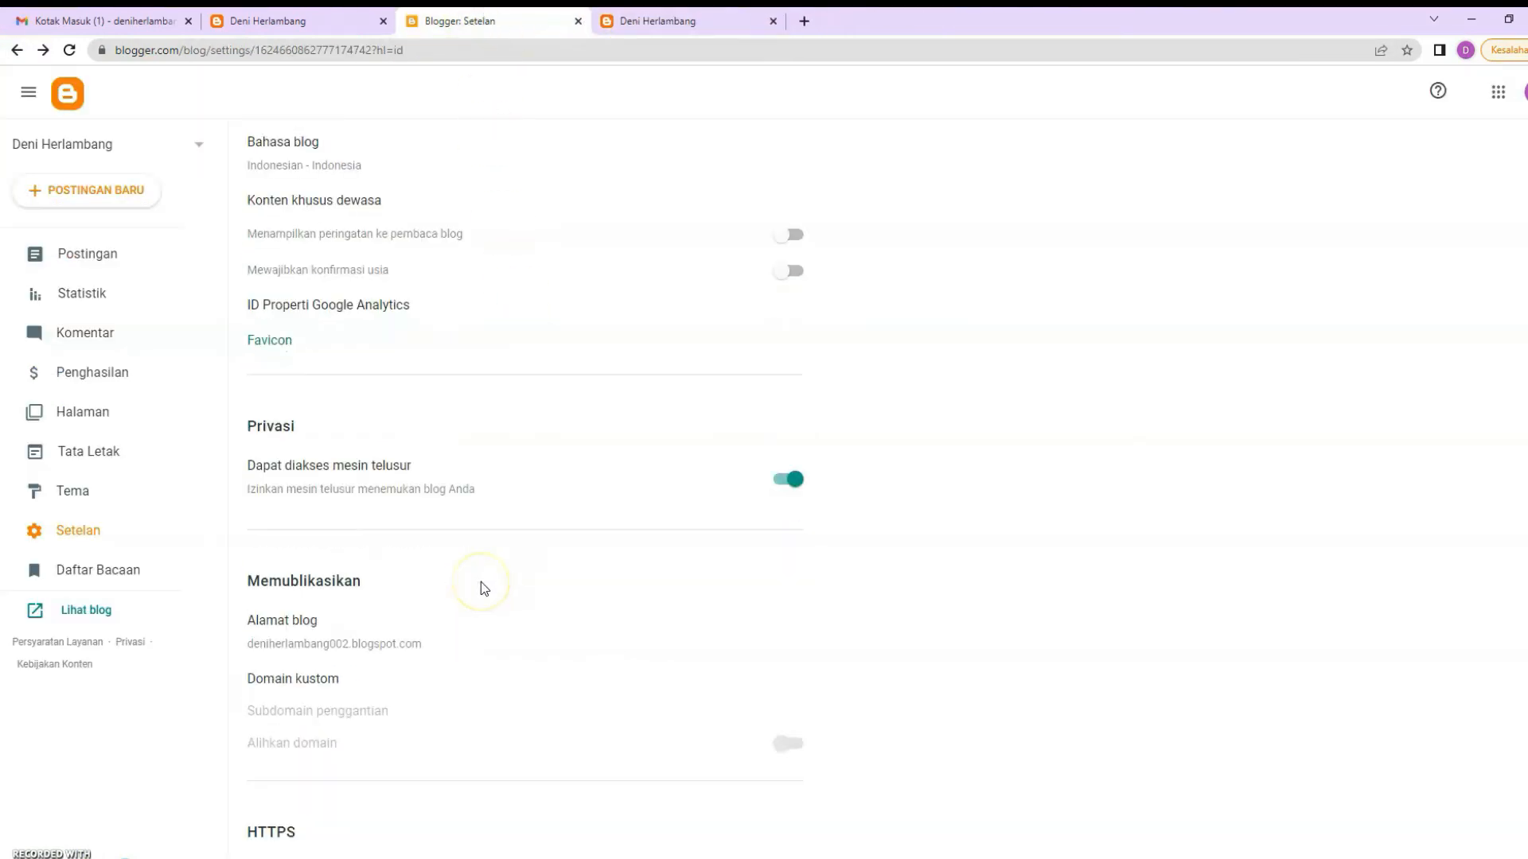
scroll(481, 587, "down", 2)
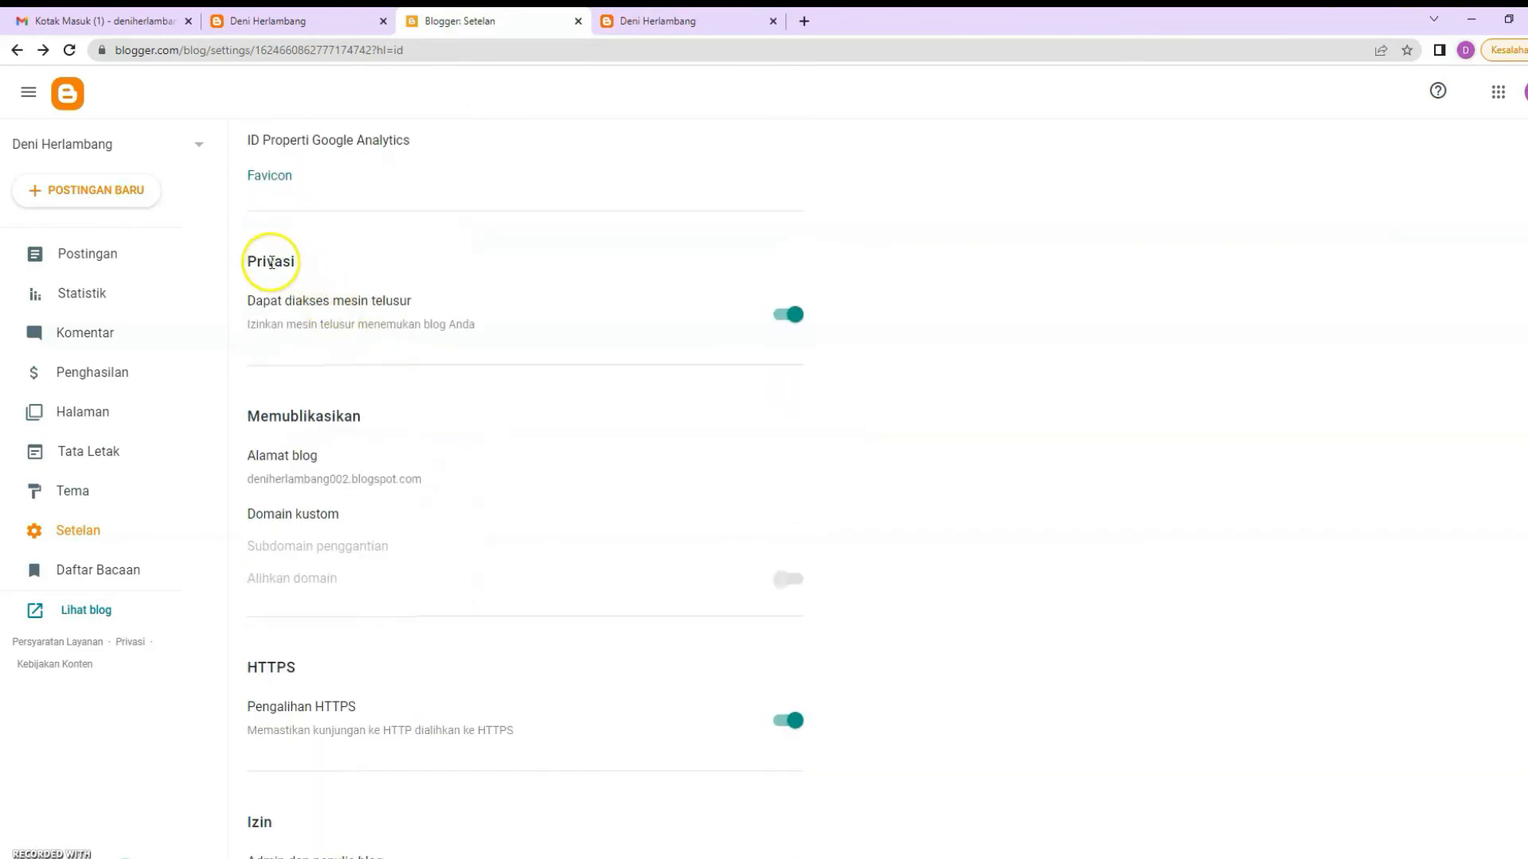
left_click_drag(249, 261, 300, 262)
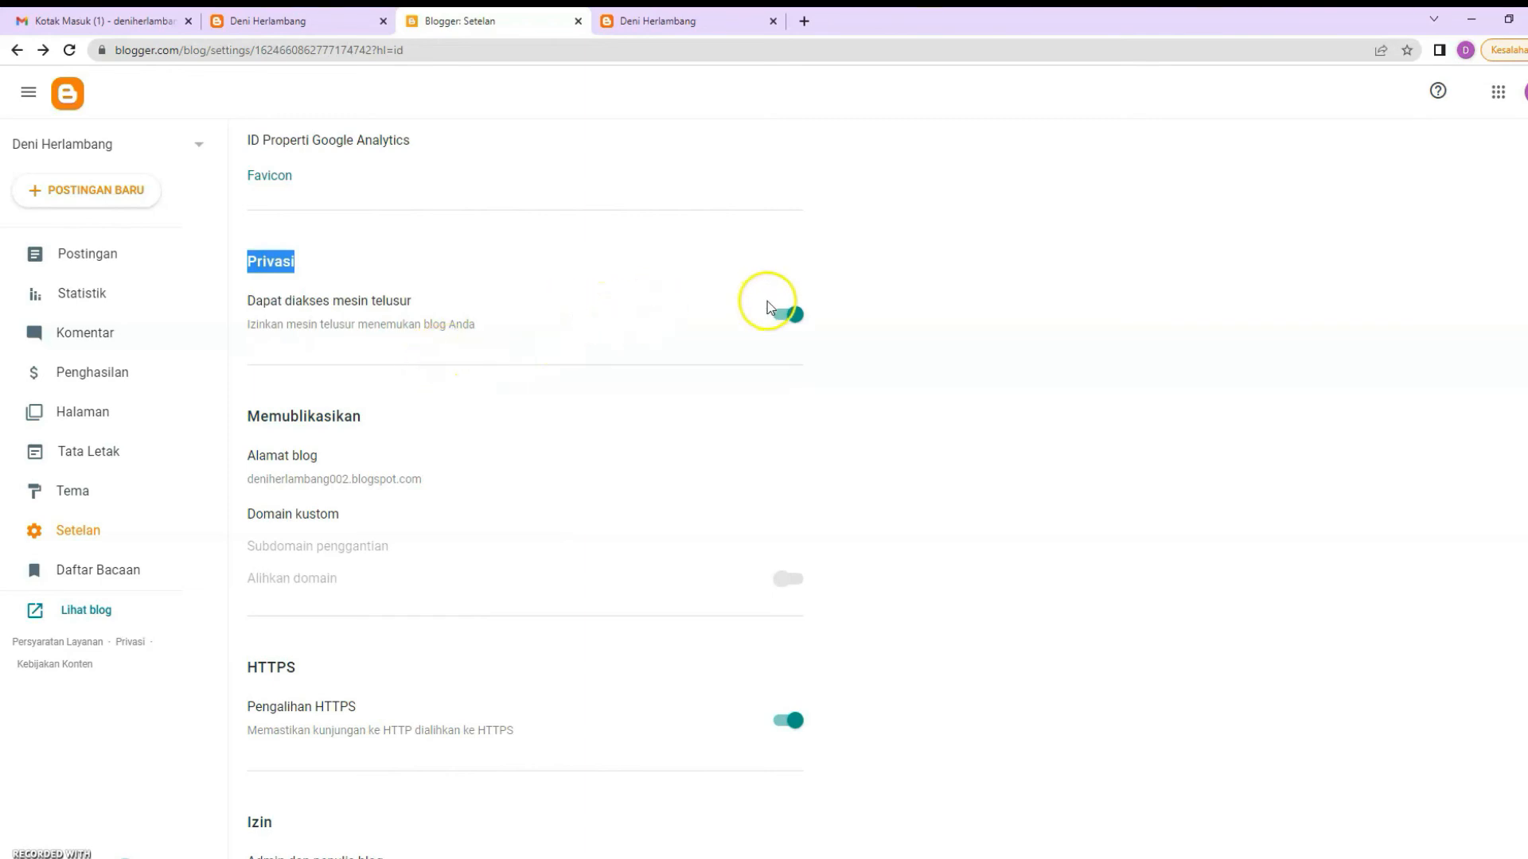
Turn the search engine access option "Dapat diakses mesin telusur" off and back on
left_click(790, 322)
left_click(783, 317)
left_click(890, 427)
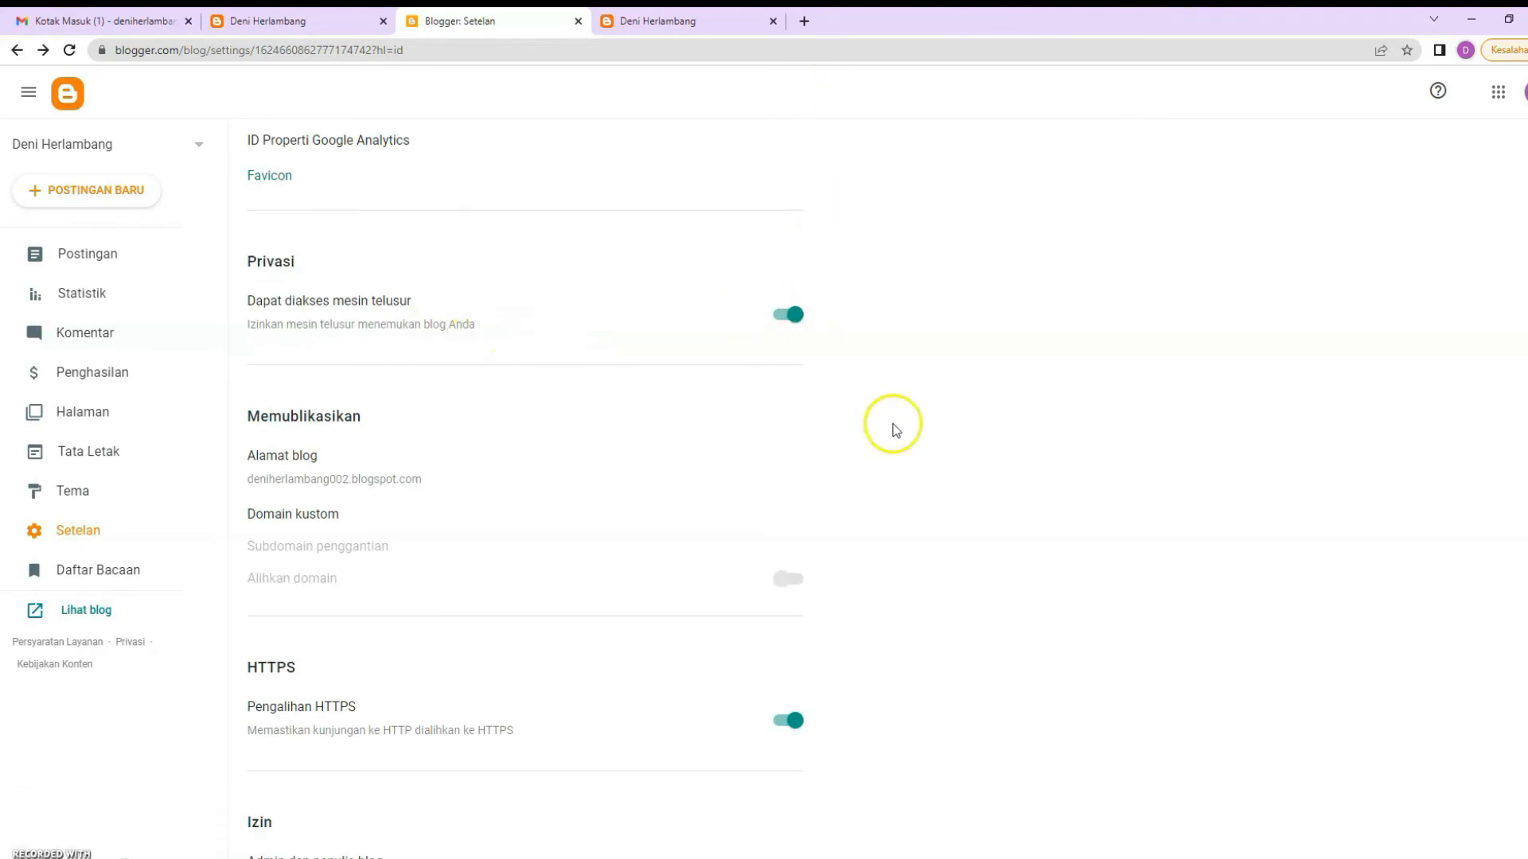
Open the blog address setting under Memublikasikan, examine its address field and close it without changes
scroll(962, 440, "down", 1)
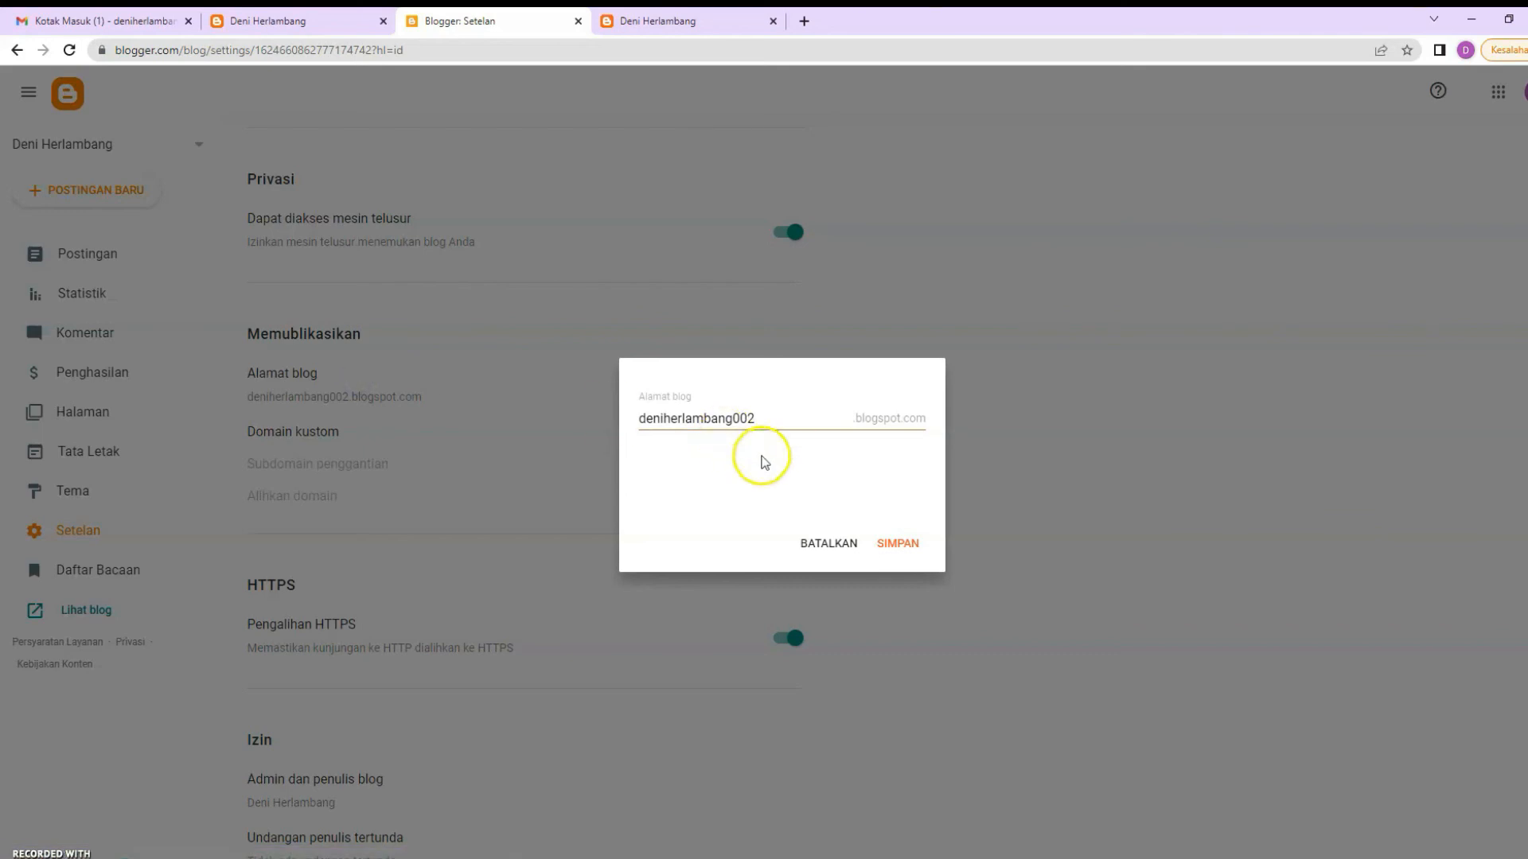
left_click(759, 416)
left_click_drag(759, 416, 625, 417)
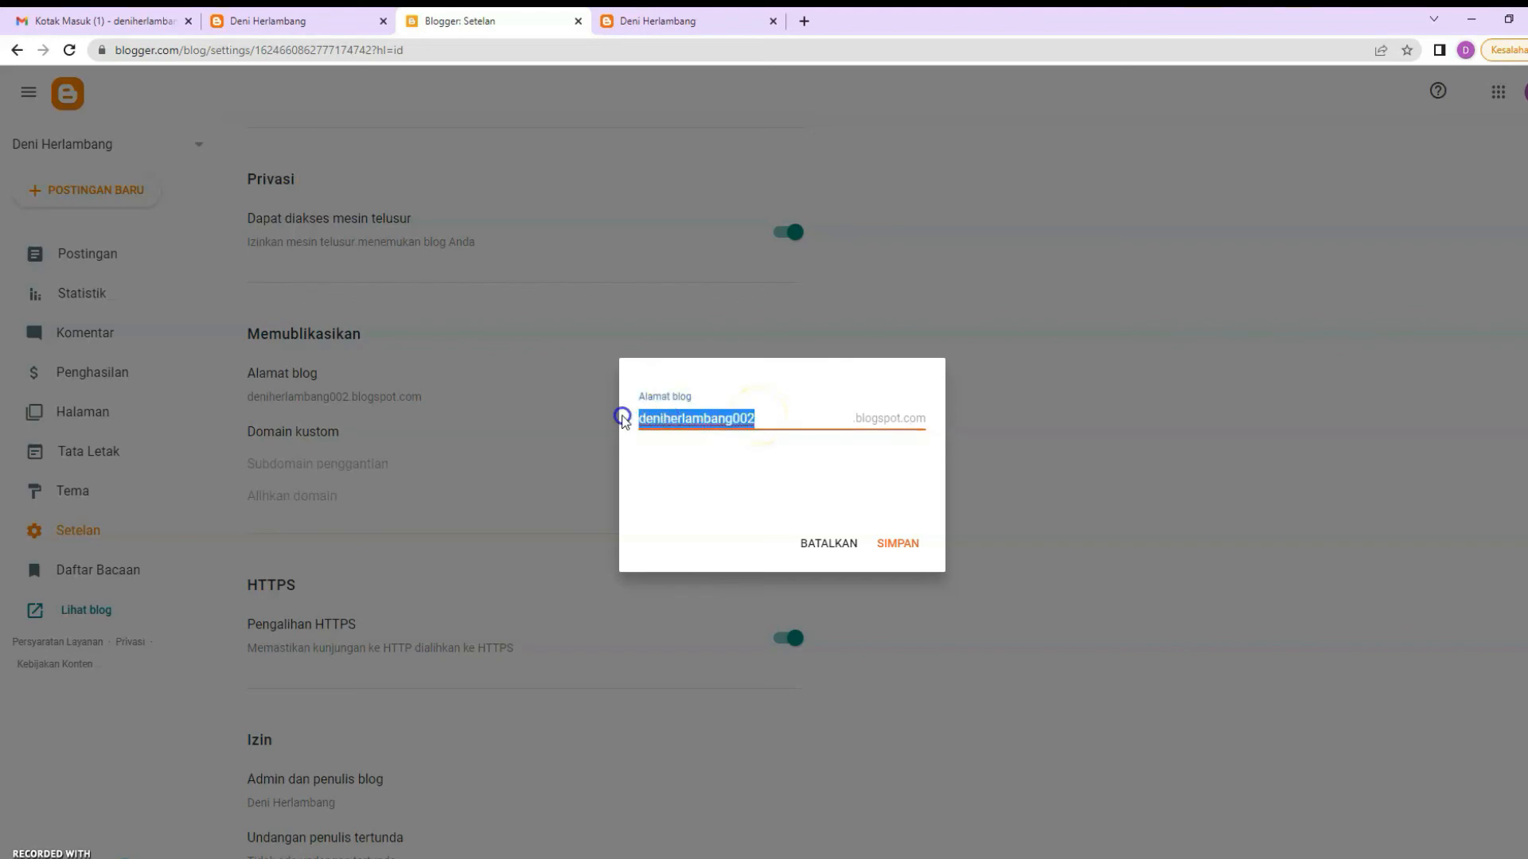
left_click(768, 422)
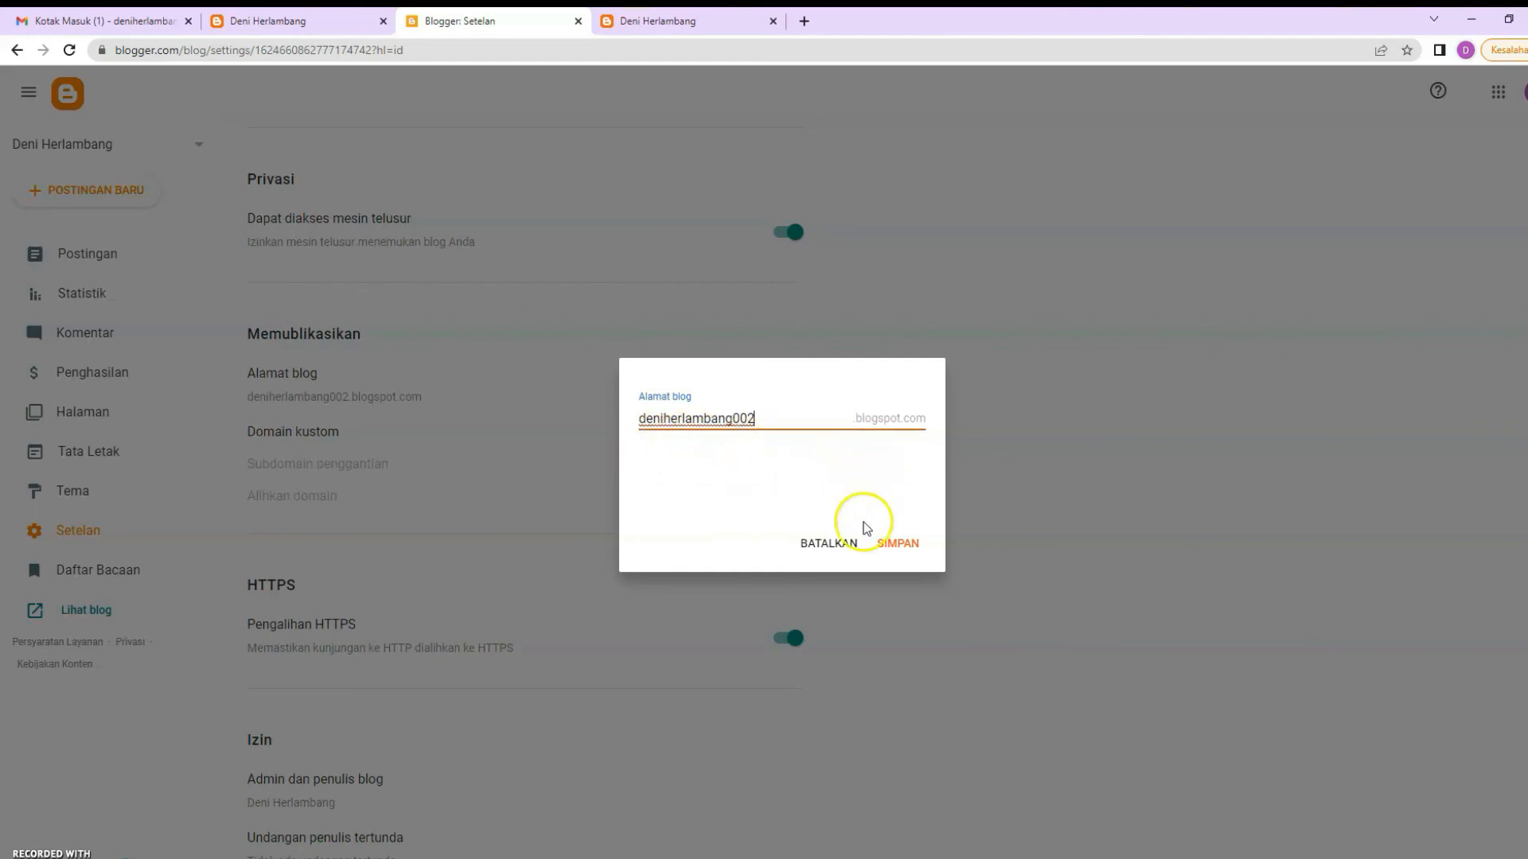
left_click(843, 541)
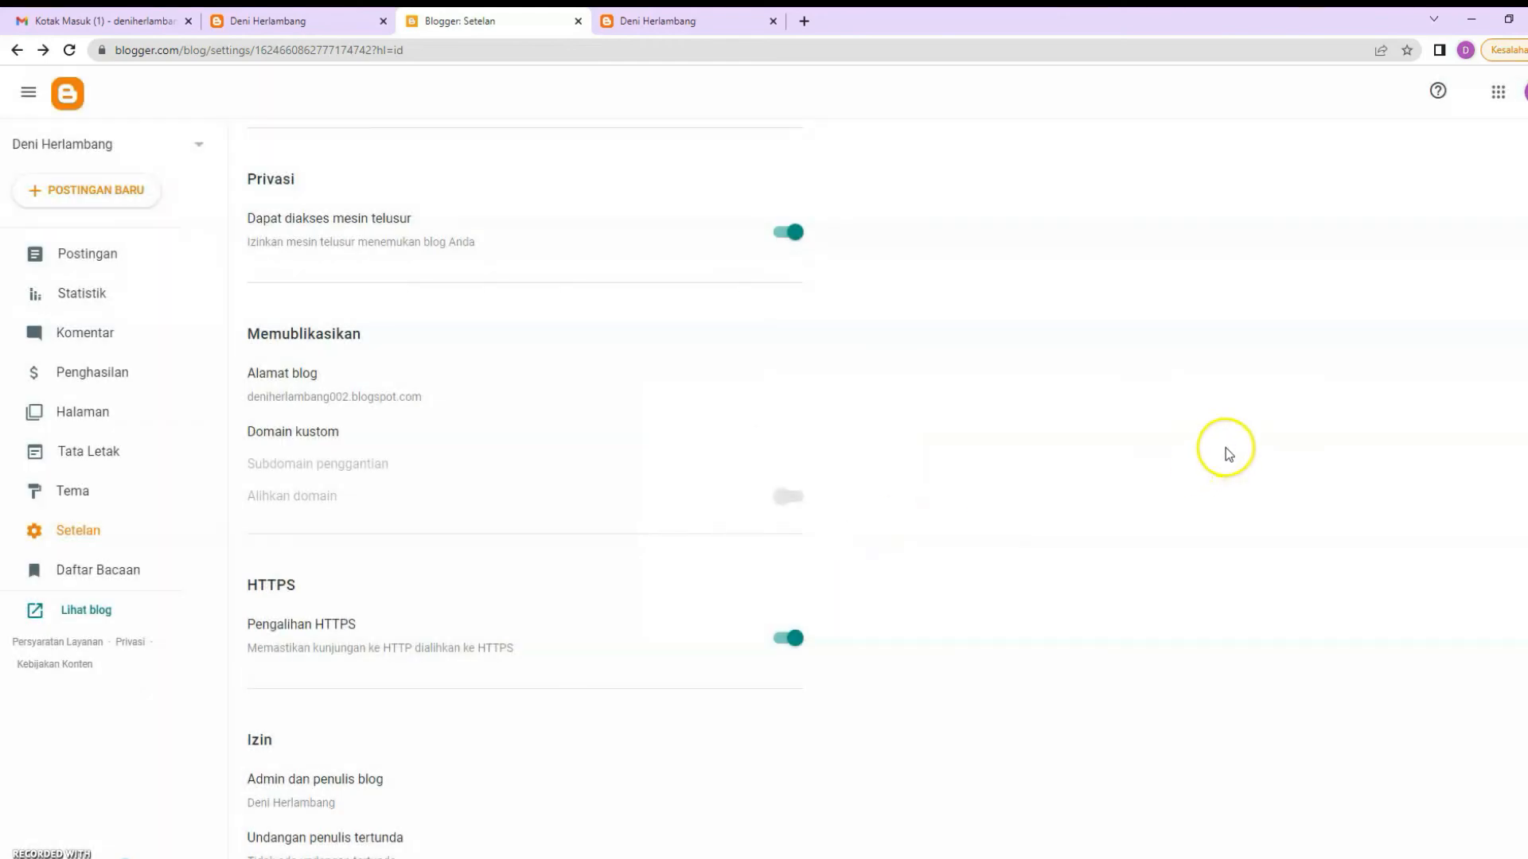
Open the custom domain setting, inspect its empty field and close it without saving
left_click(268, 433)
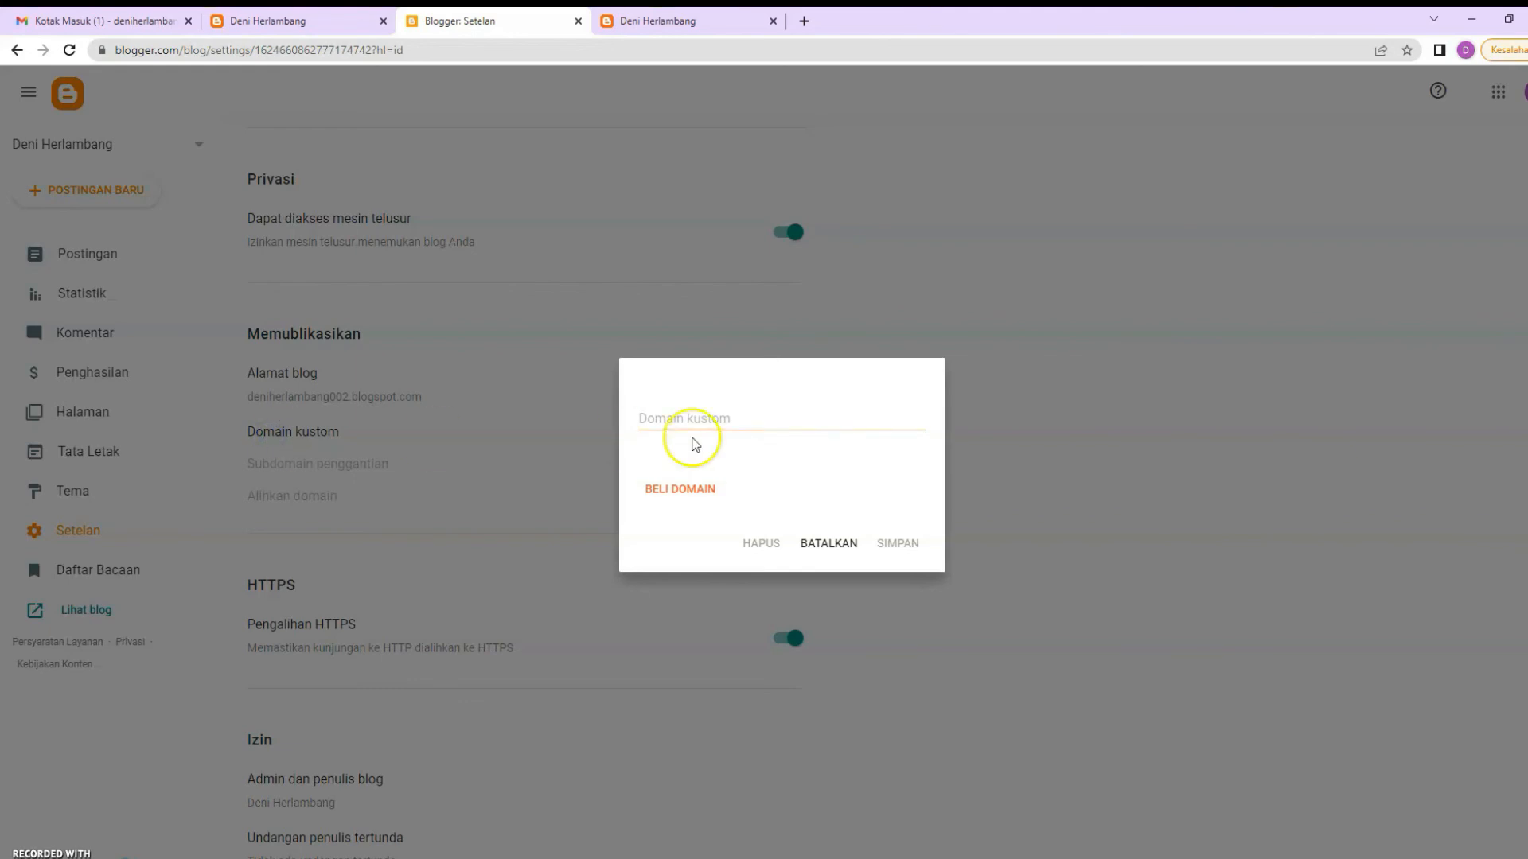
left_click(666, 420)
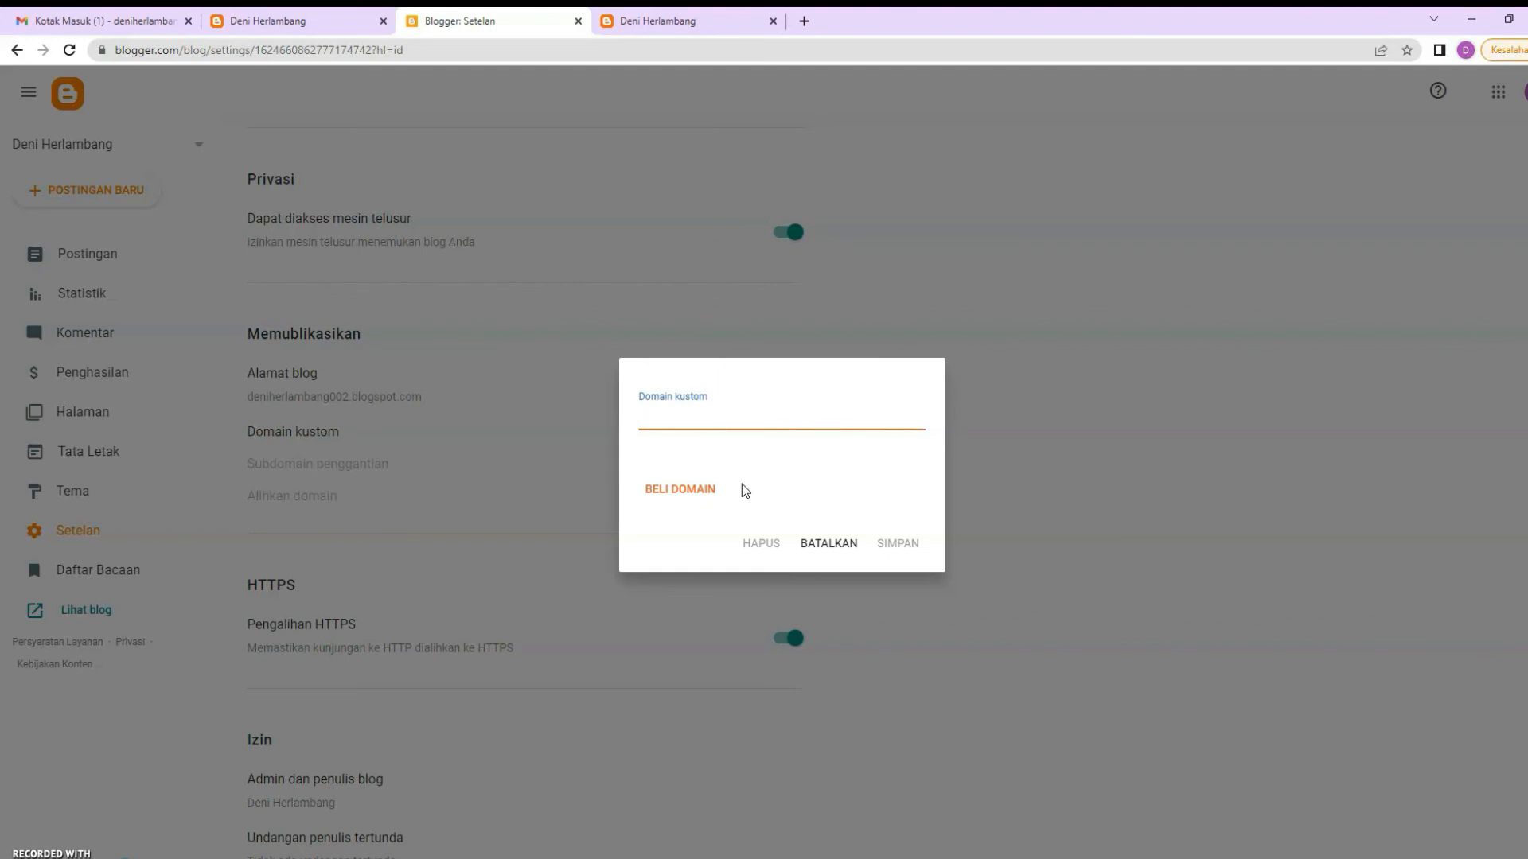
left_click(825, 545)
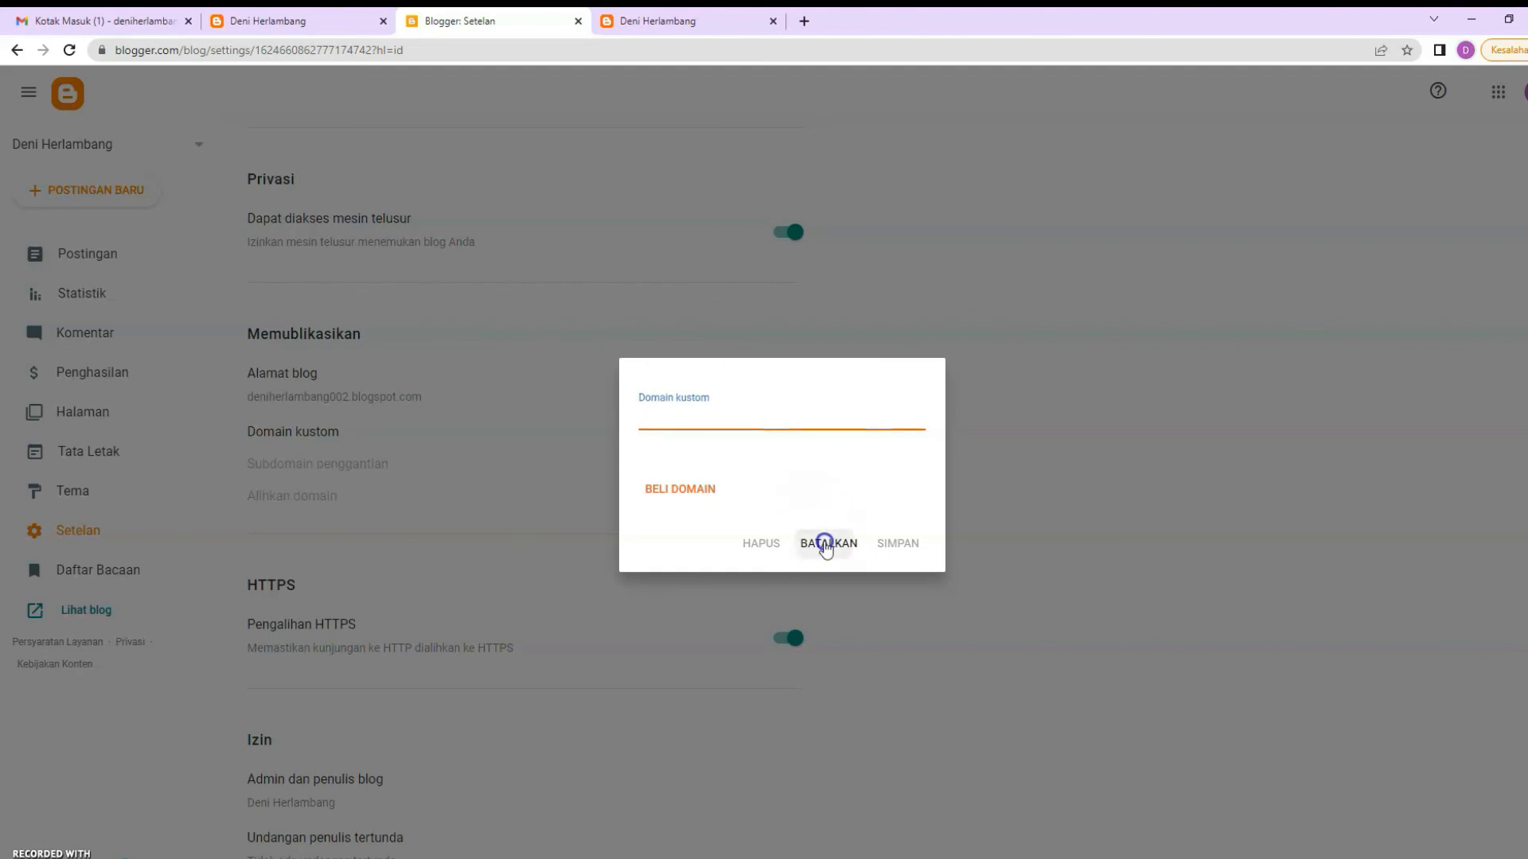
Set the blog's time zone under Pemformatan to (GMT+07:00) Waktu Indonesia Barat – Jakarta and save it
scroll(445, 636, "down", 1)
scroll(446, 636, "down", 2)
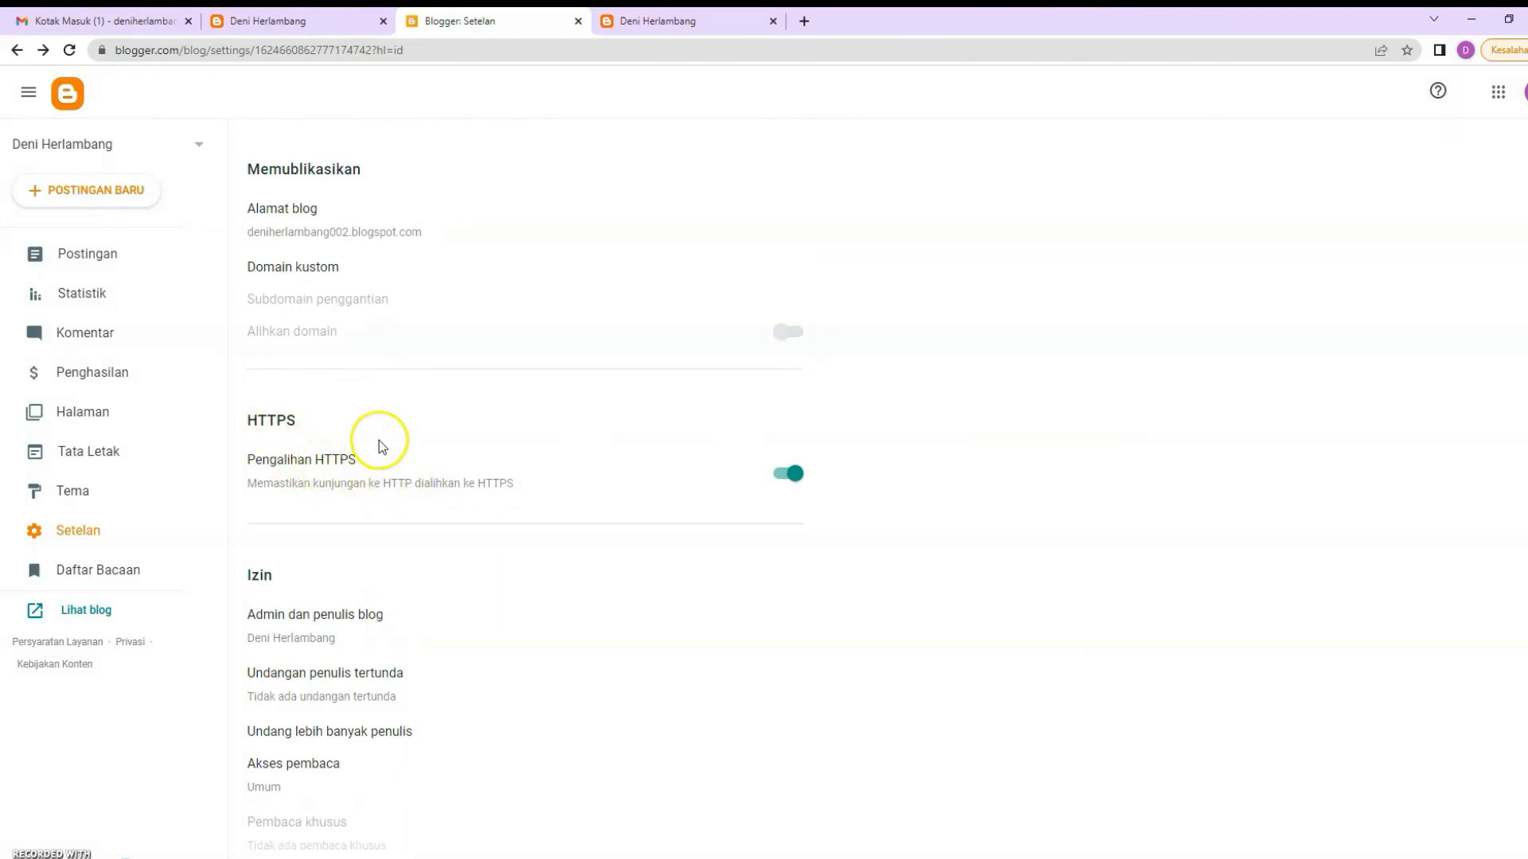
scroll(398, 485, "down", 1)
scroll(400, 491, "down", 10)
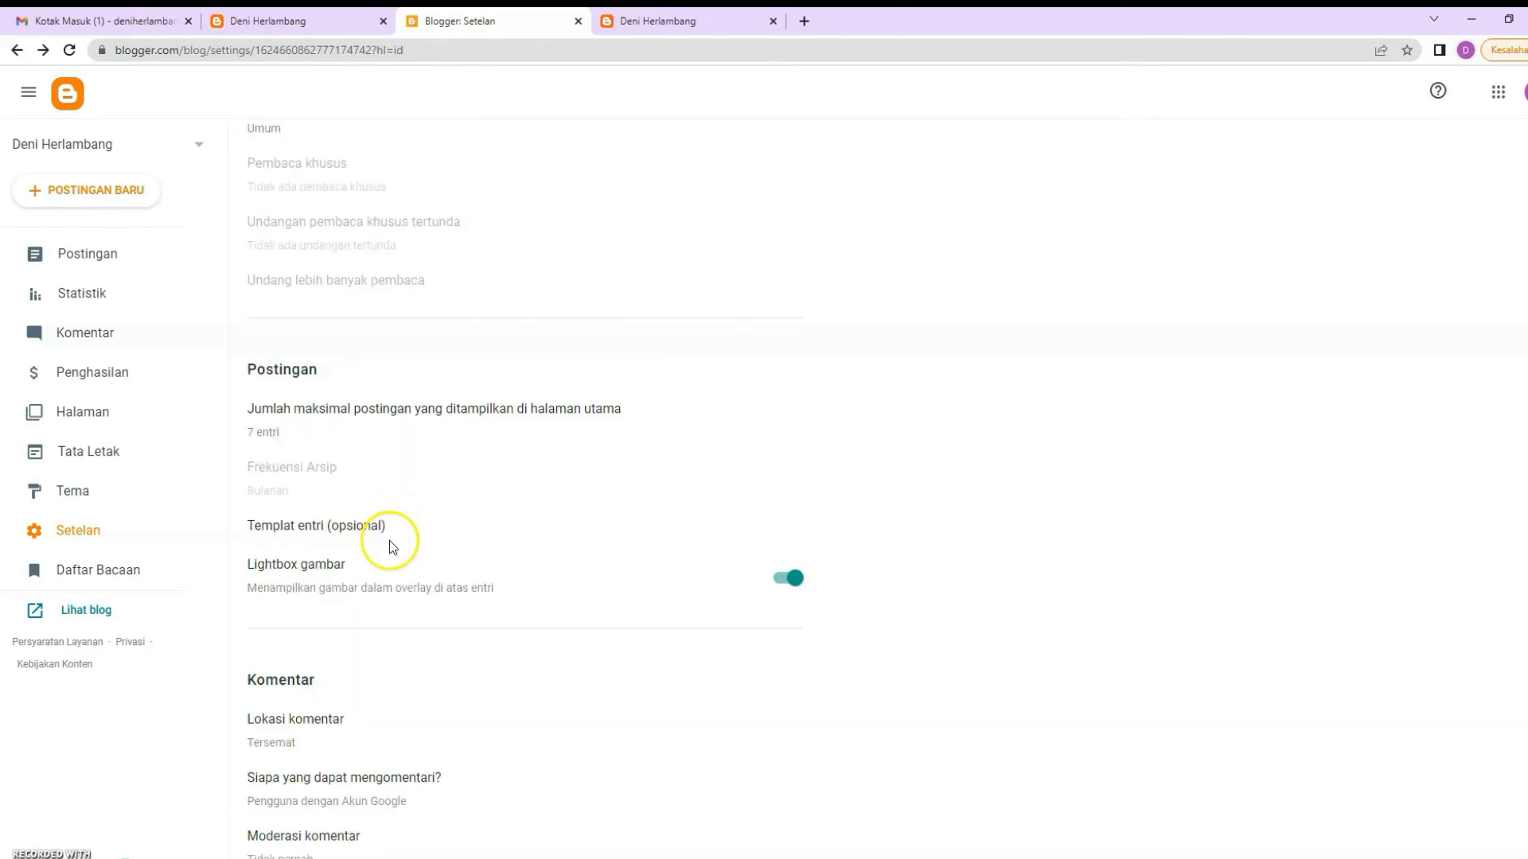
scroll(390, 549, "down", 9)
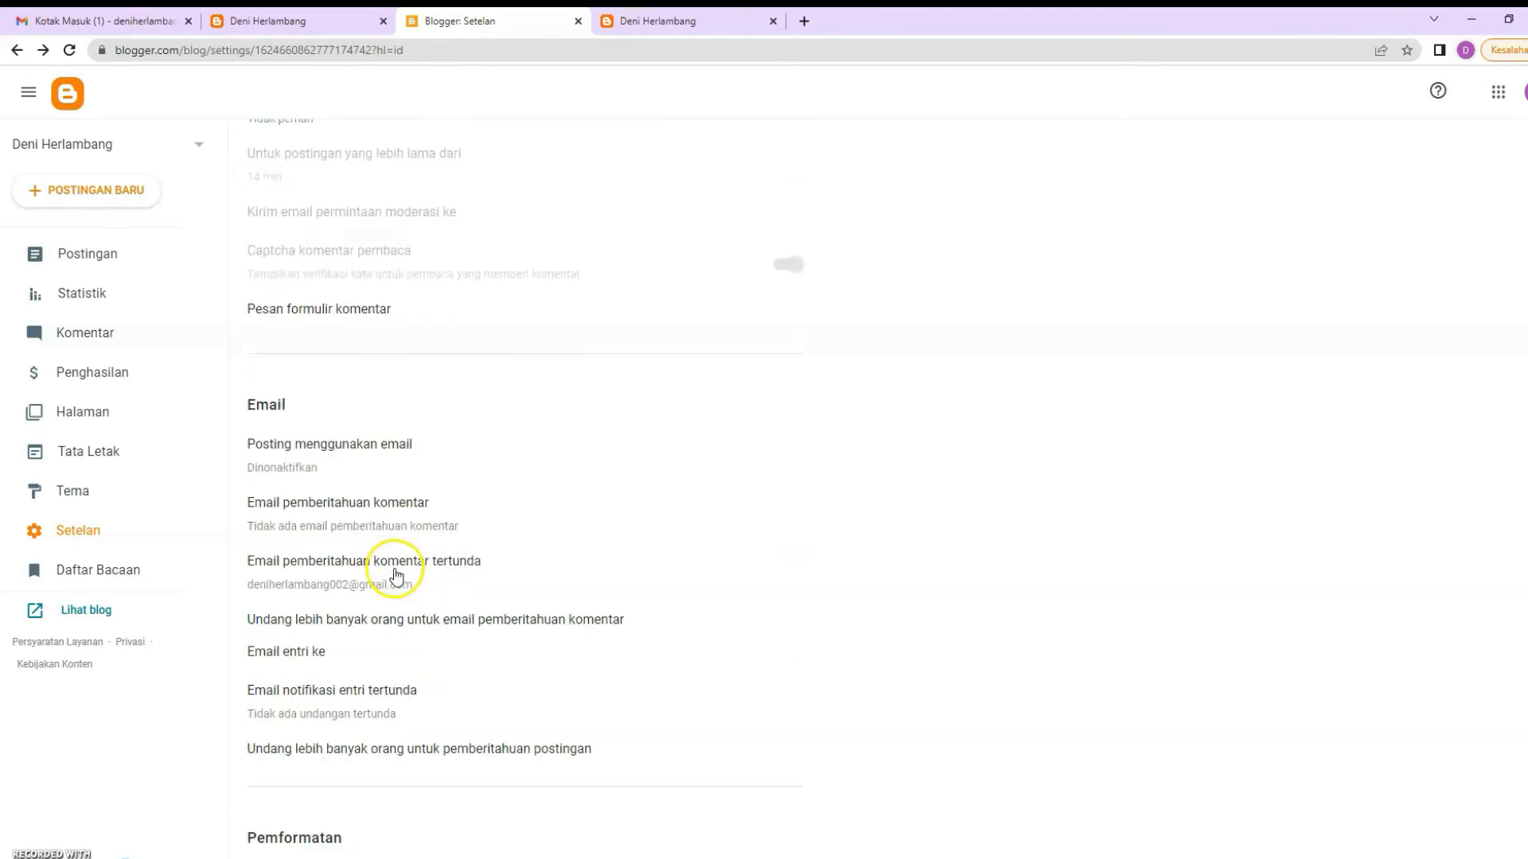
scroll(398, 578, "down", 3)
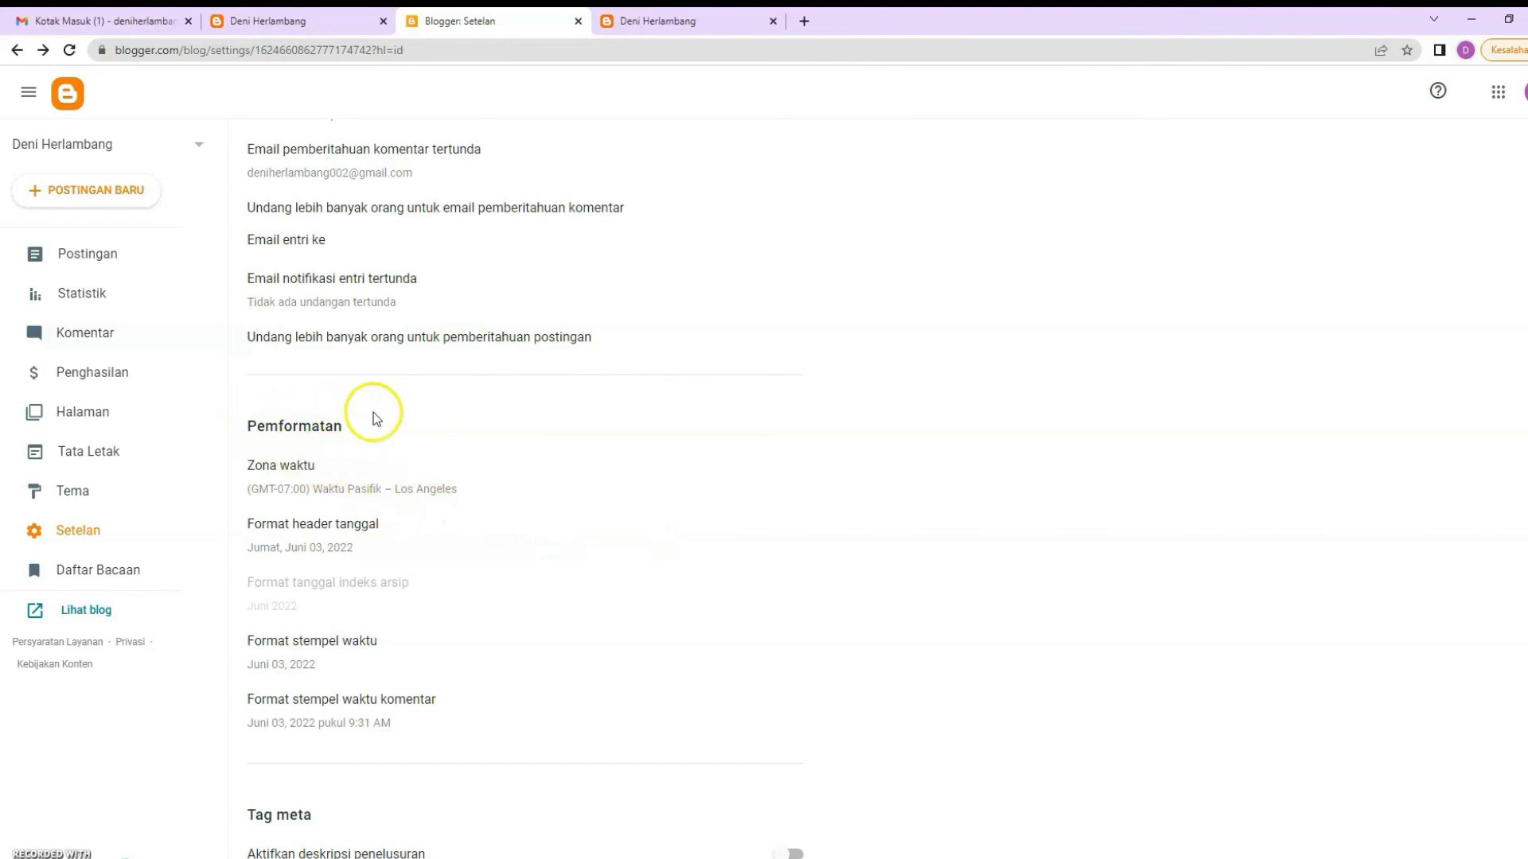
left_click(352, 470)
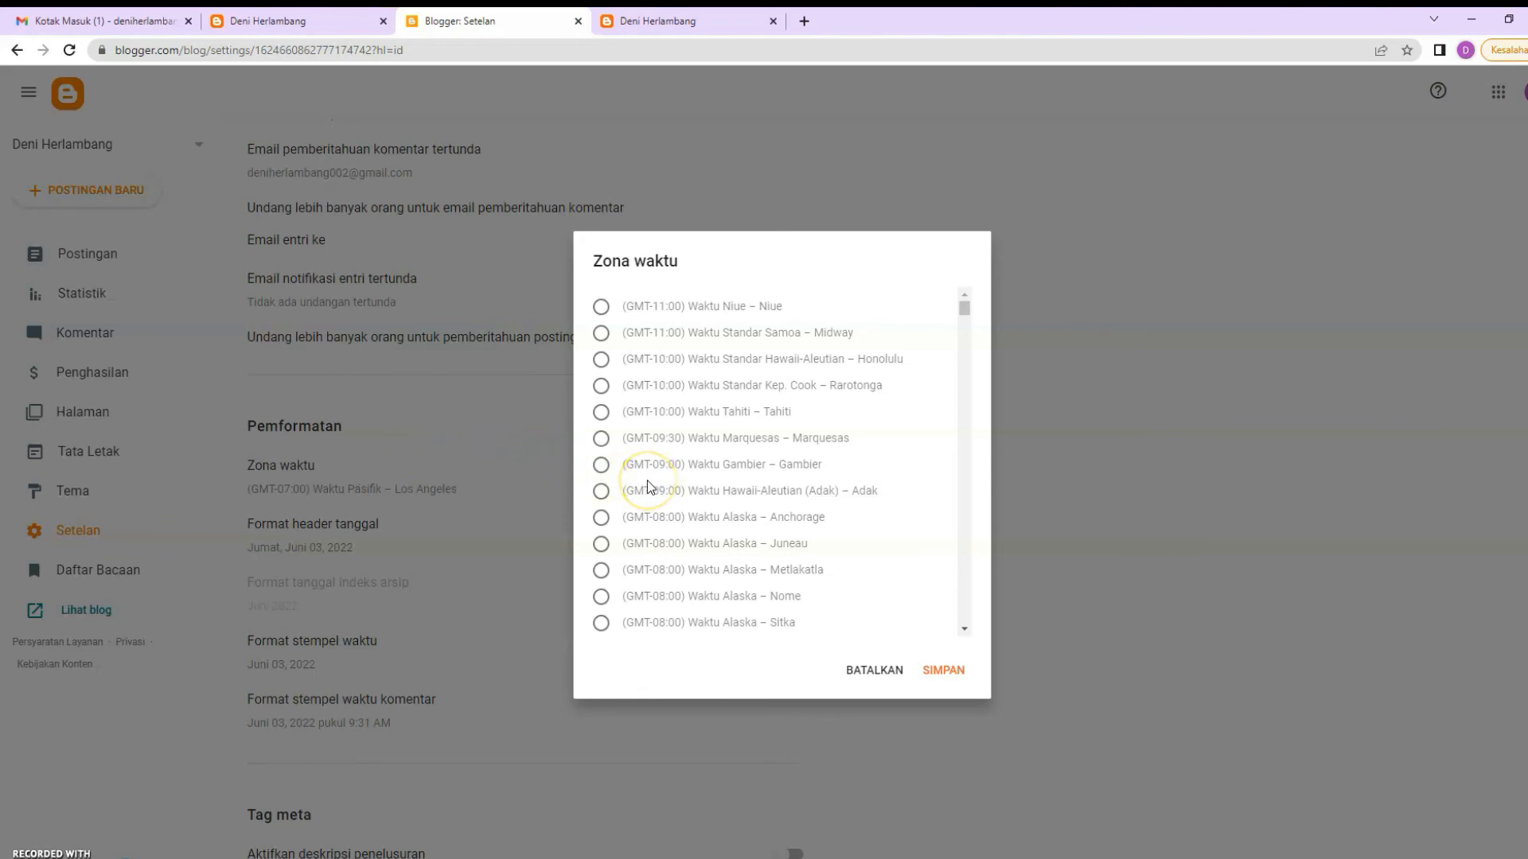
scroll(649, 486, "down", 7)
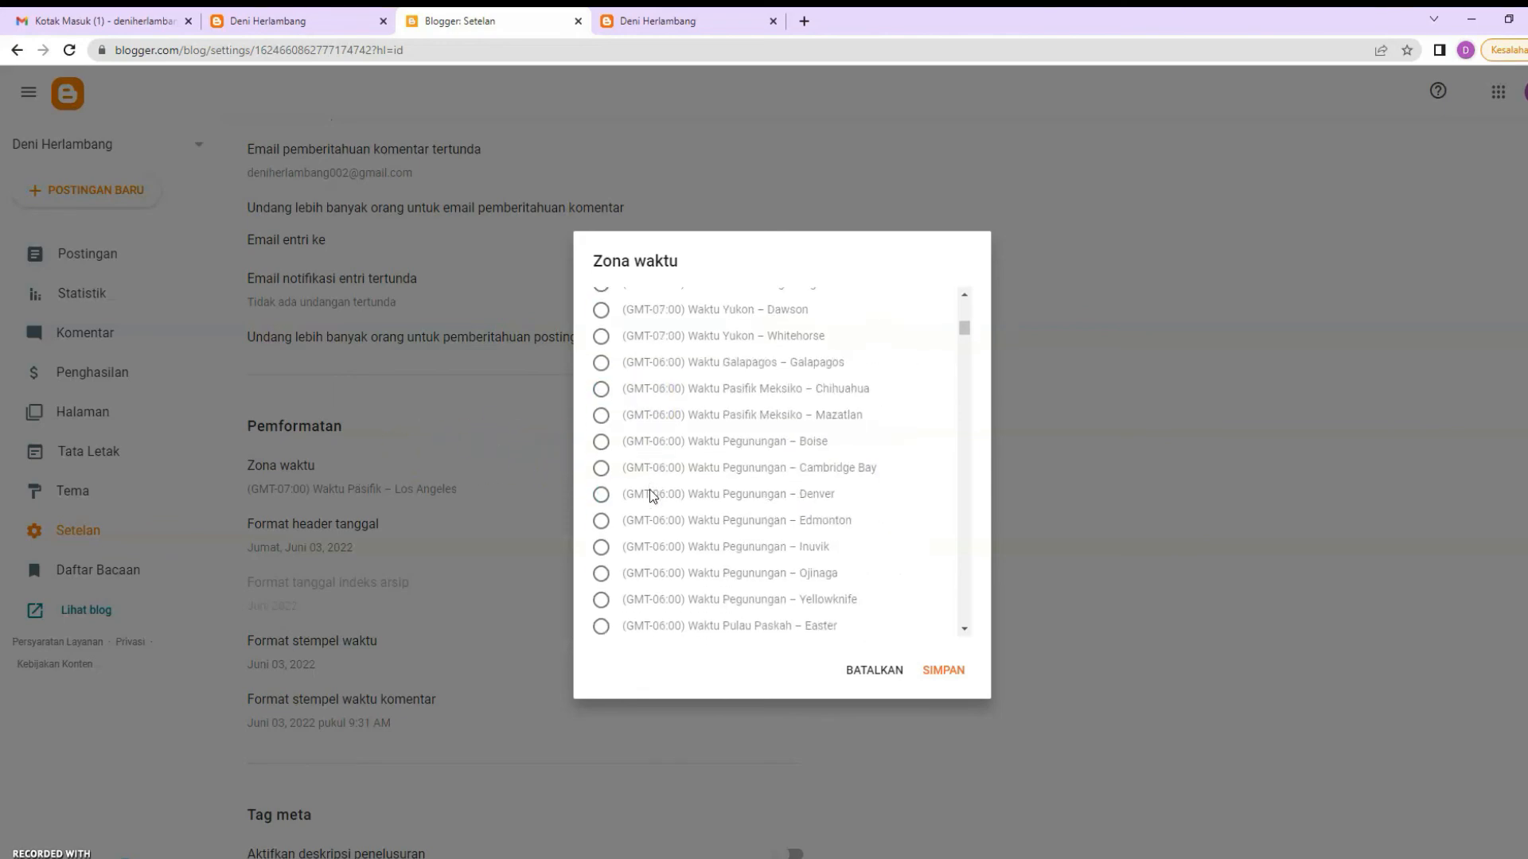
scroll(649, 488, "up", 2)
scroll(649, 489, "up", 1)
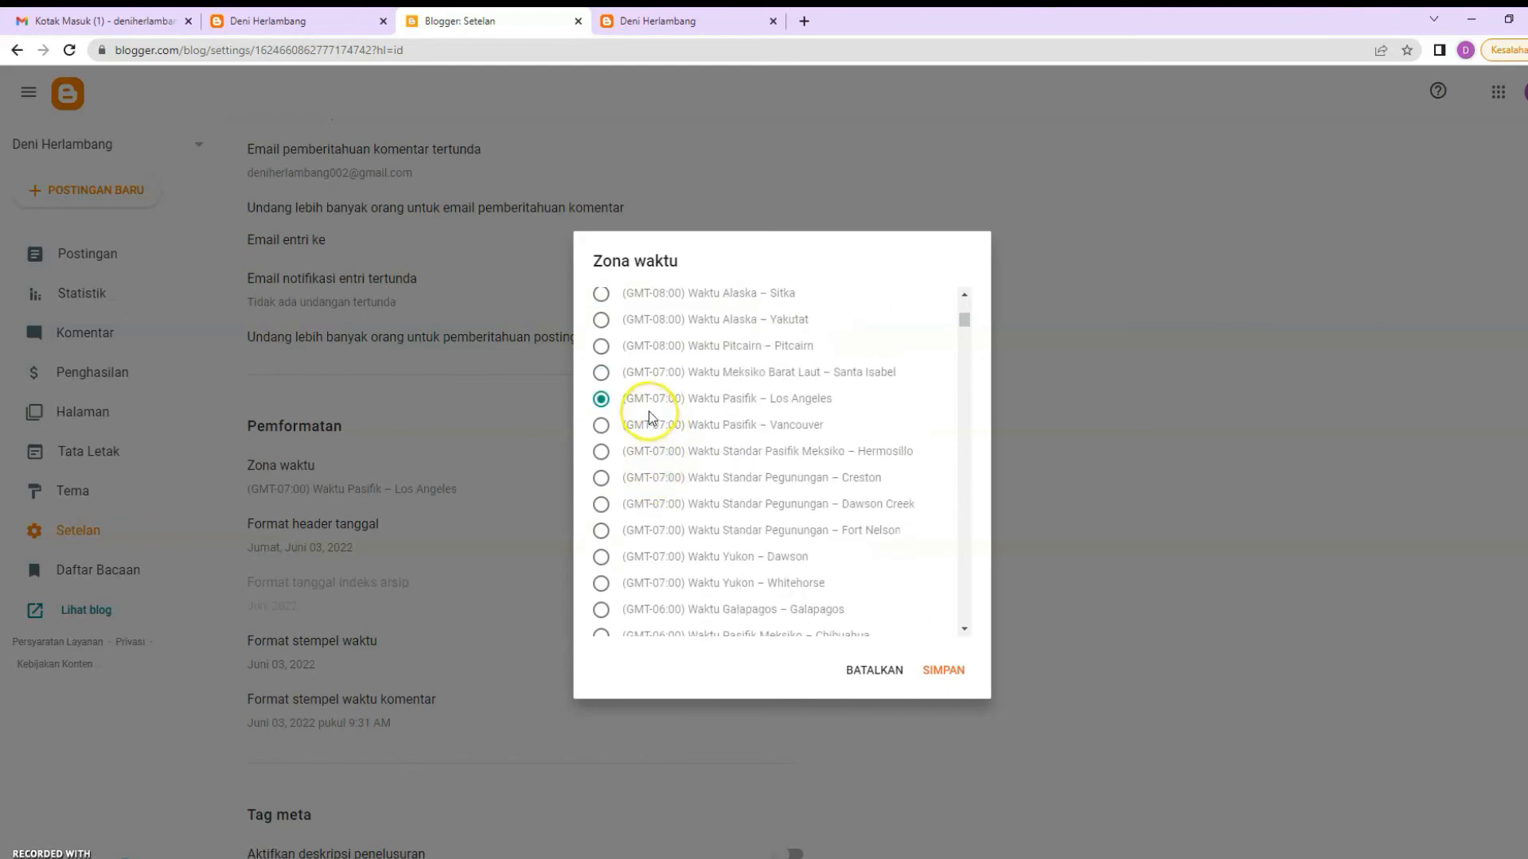
scroll(700, 509, "down", 10)
scroll(709, 549, "down", 20)
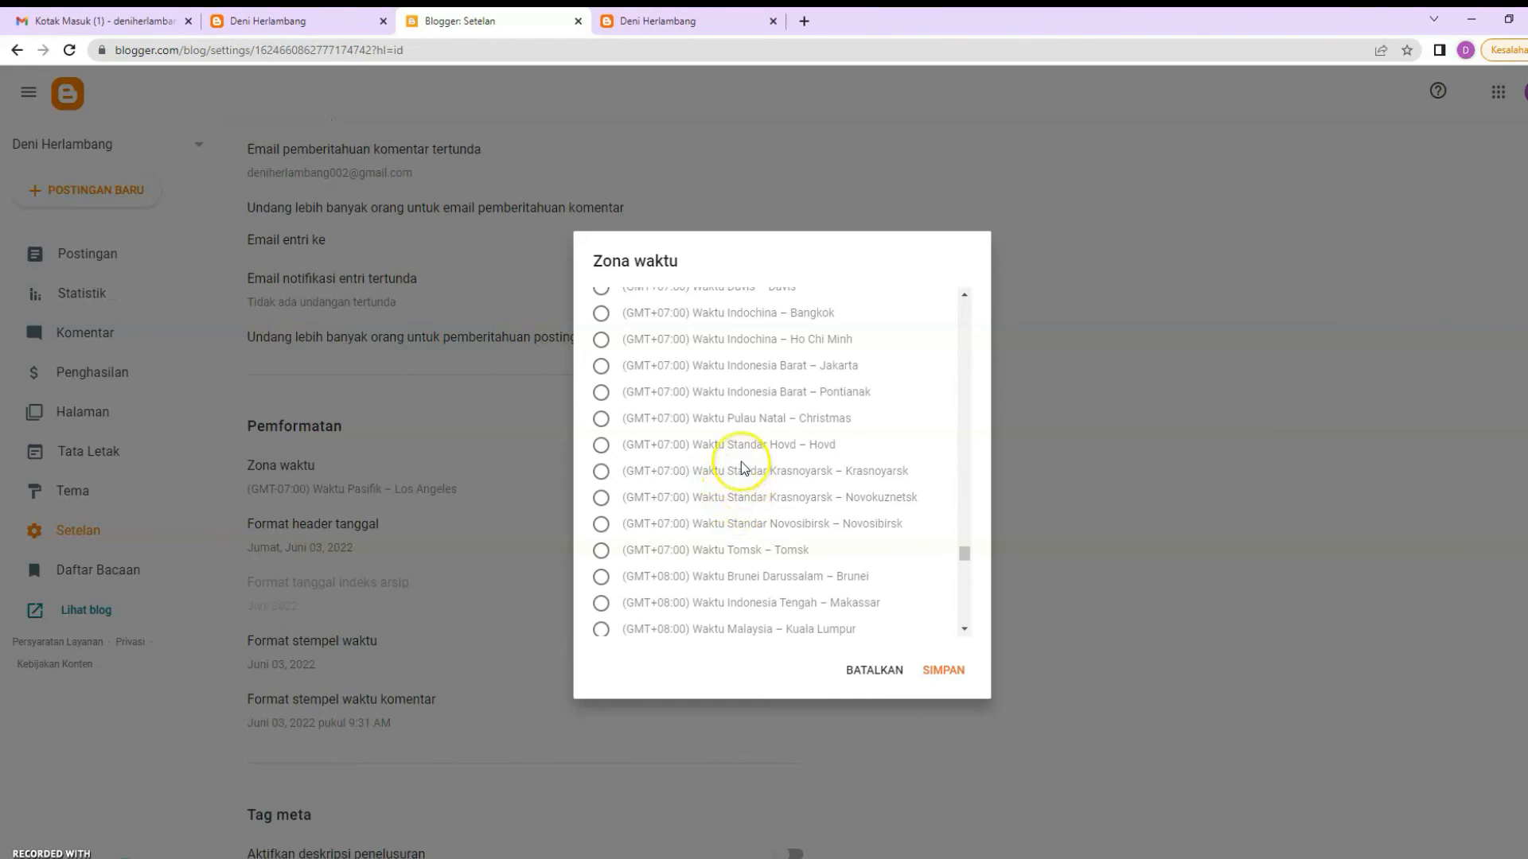
left_click(717, 370)
left_click(945, 673)
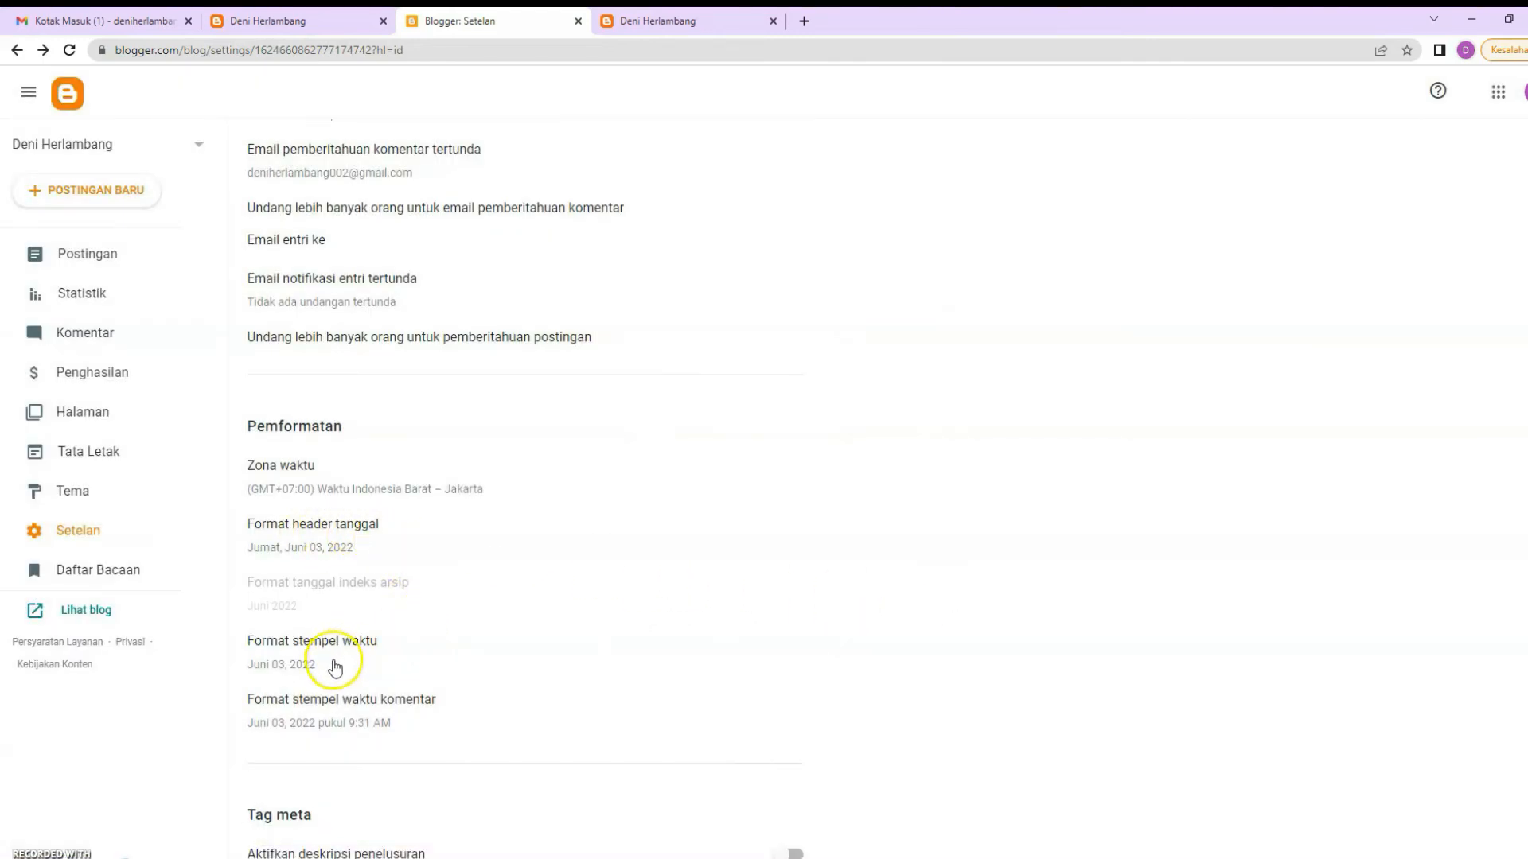
Review the remaining settings from Tag meta to Kelola Blog and look through the reading list (Daftar Bacaan)
scroll(335, 664, "down", 4)
scroll(338, 672, "down", 4)
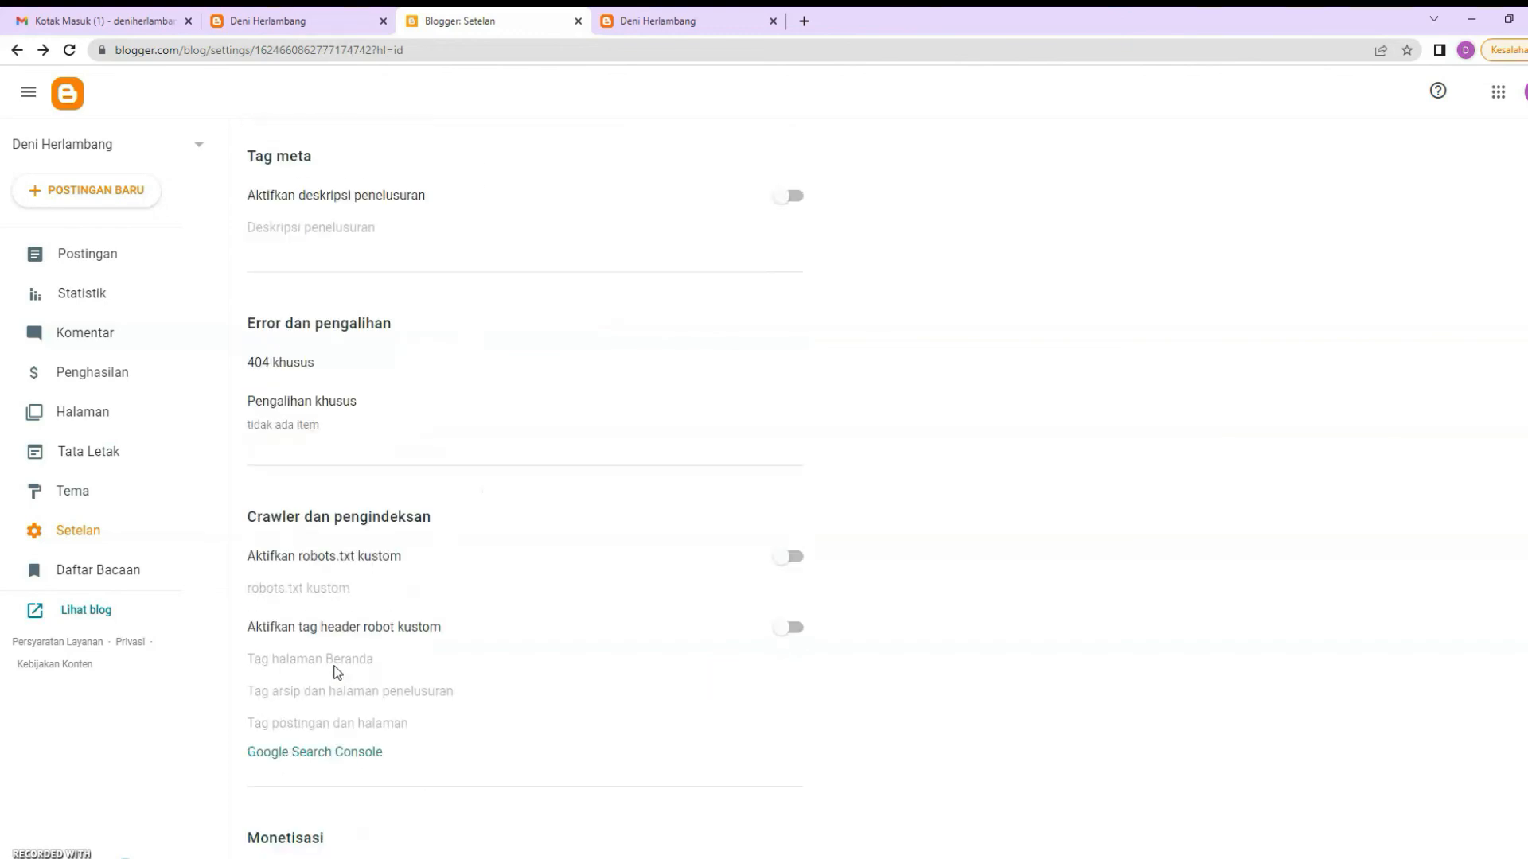
scroll(337, 676, "down", 3)
scroll(338, 679, "down", 7)
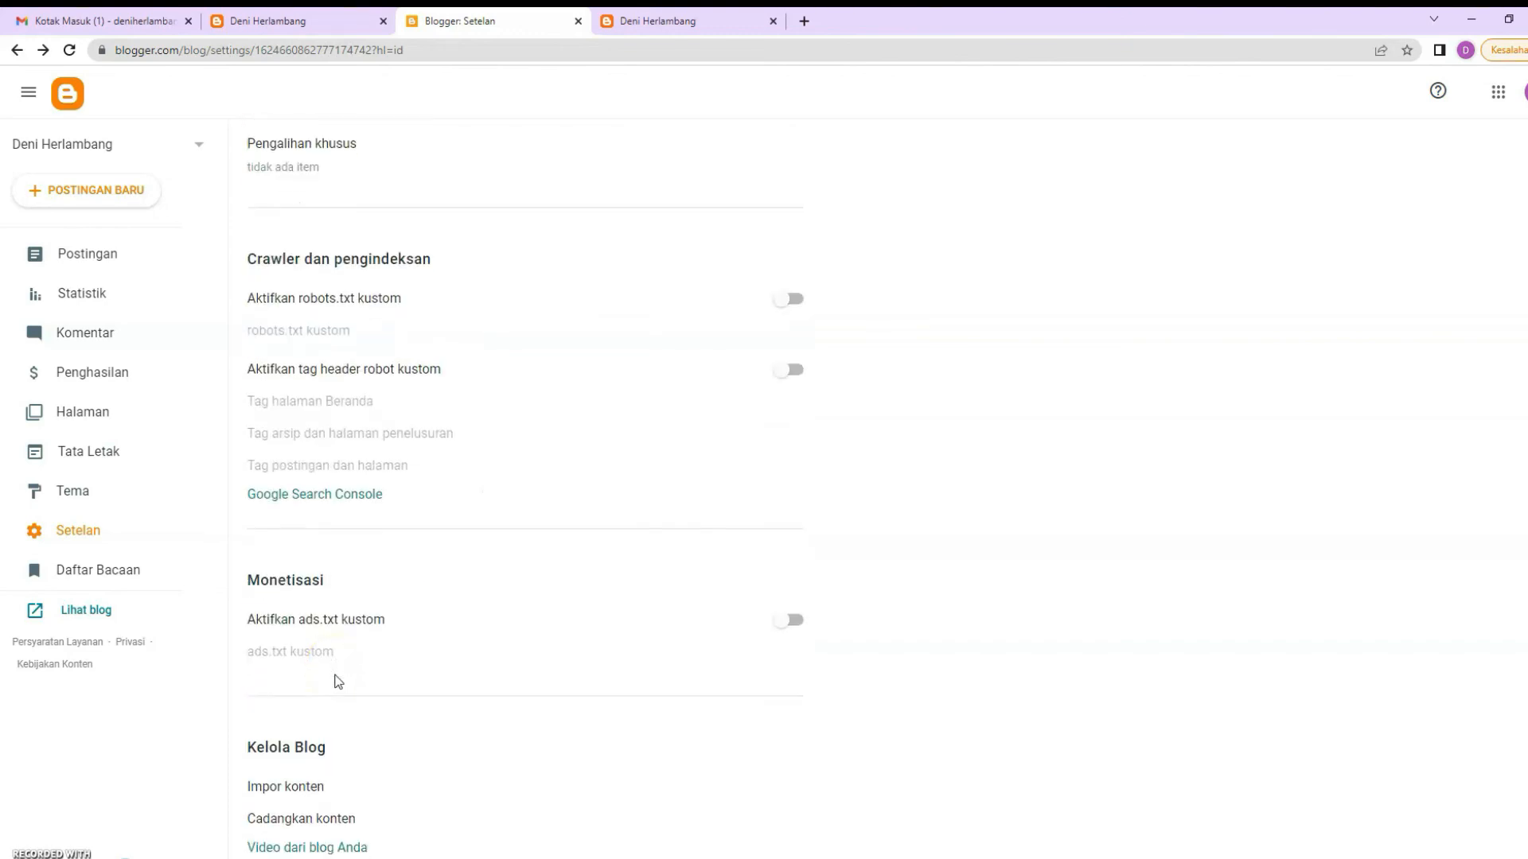
left_click(107, 572)
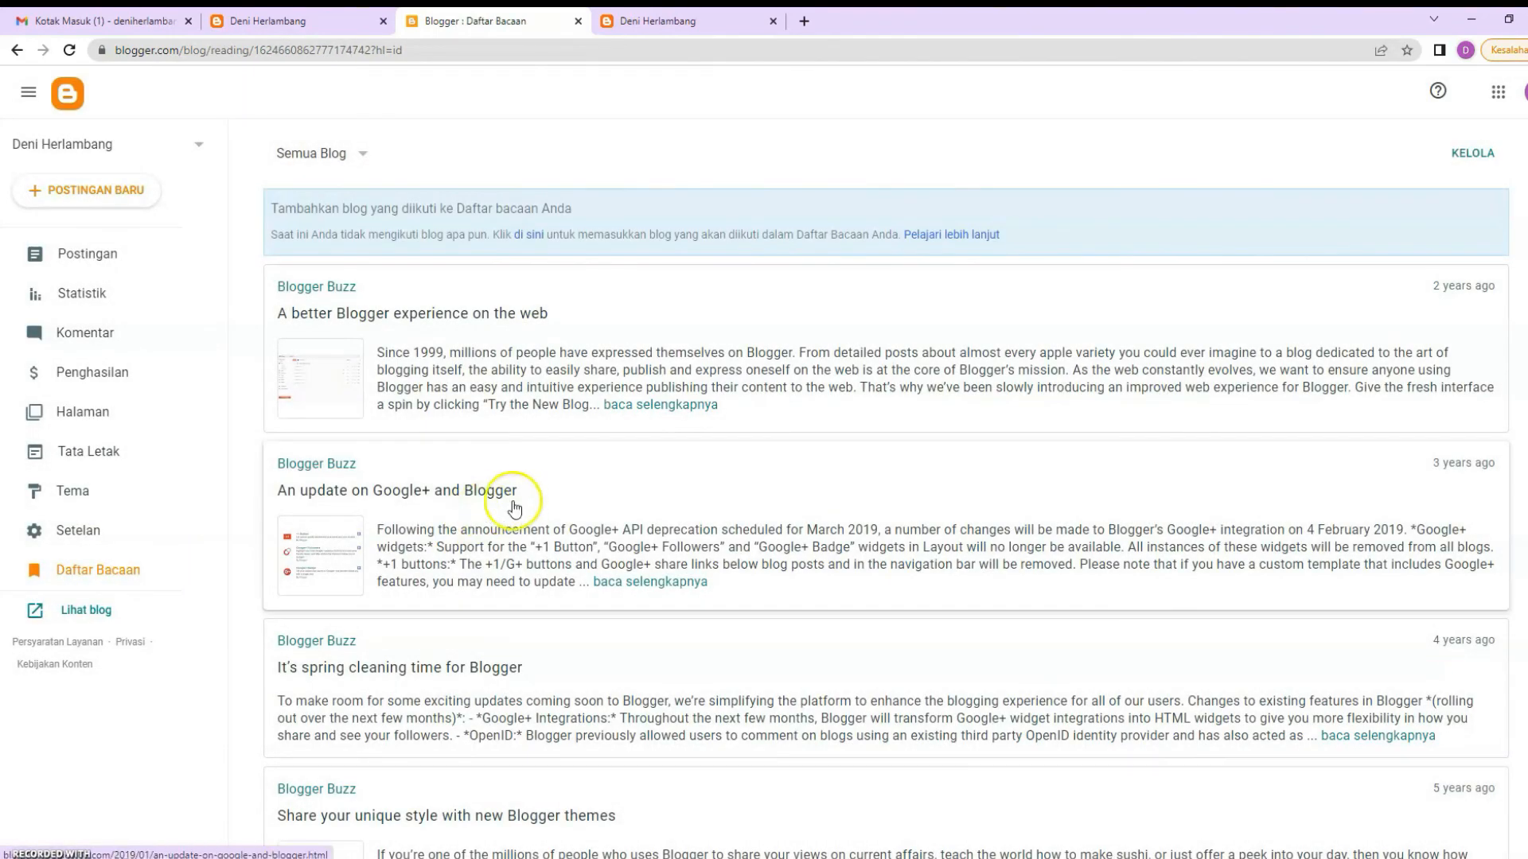
scroll(555, 572, "down", 5)
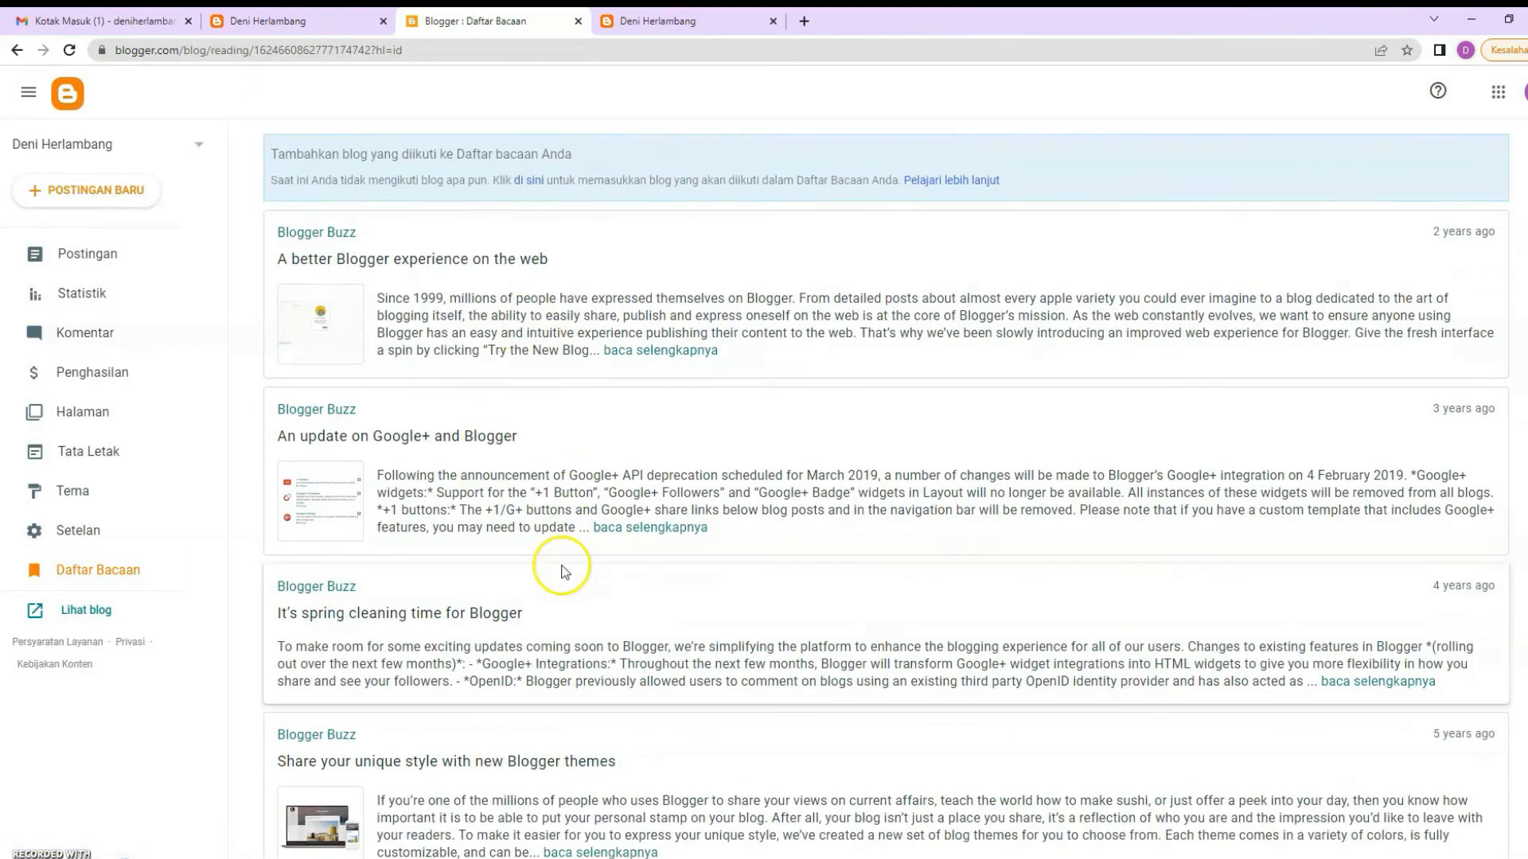